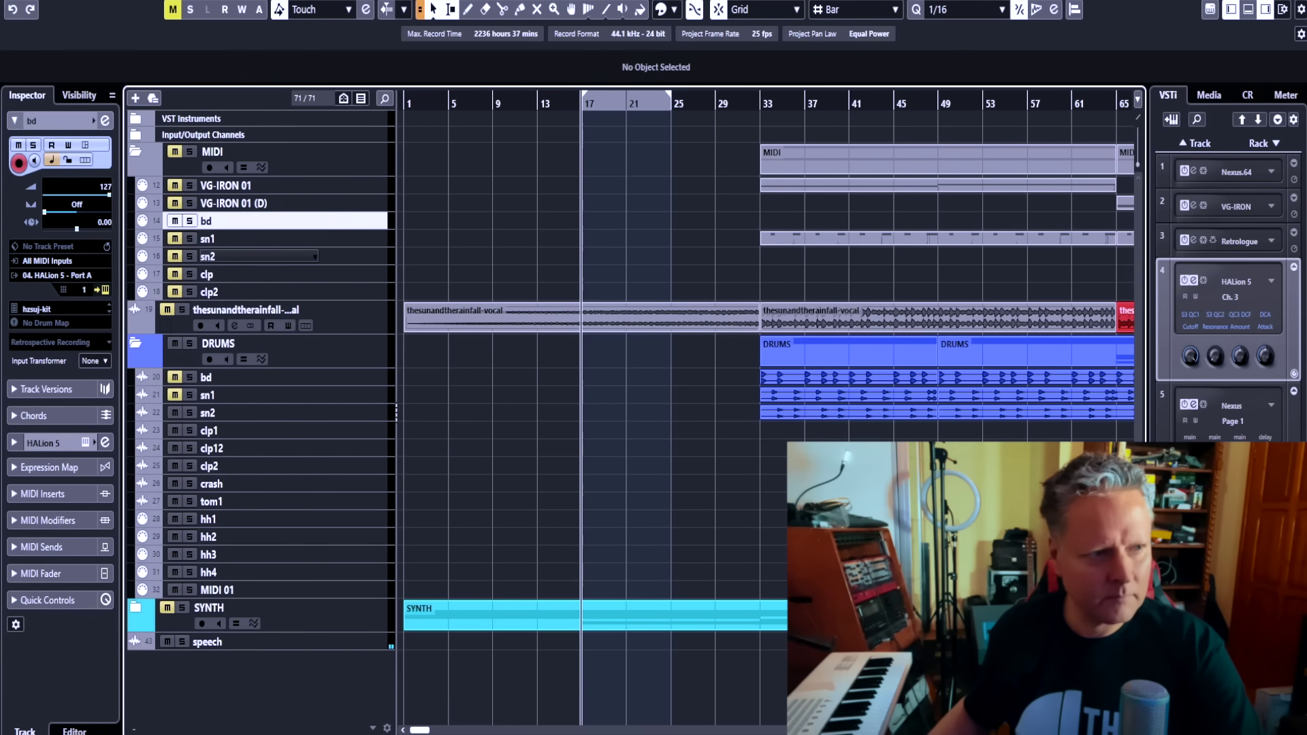
- Record a bass drum part on the bd track from bar 17 and extend its end to bar 25
key(KP_Multiply)
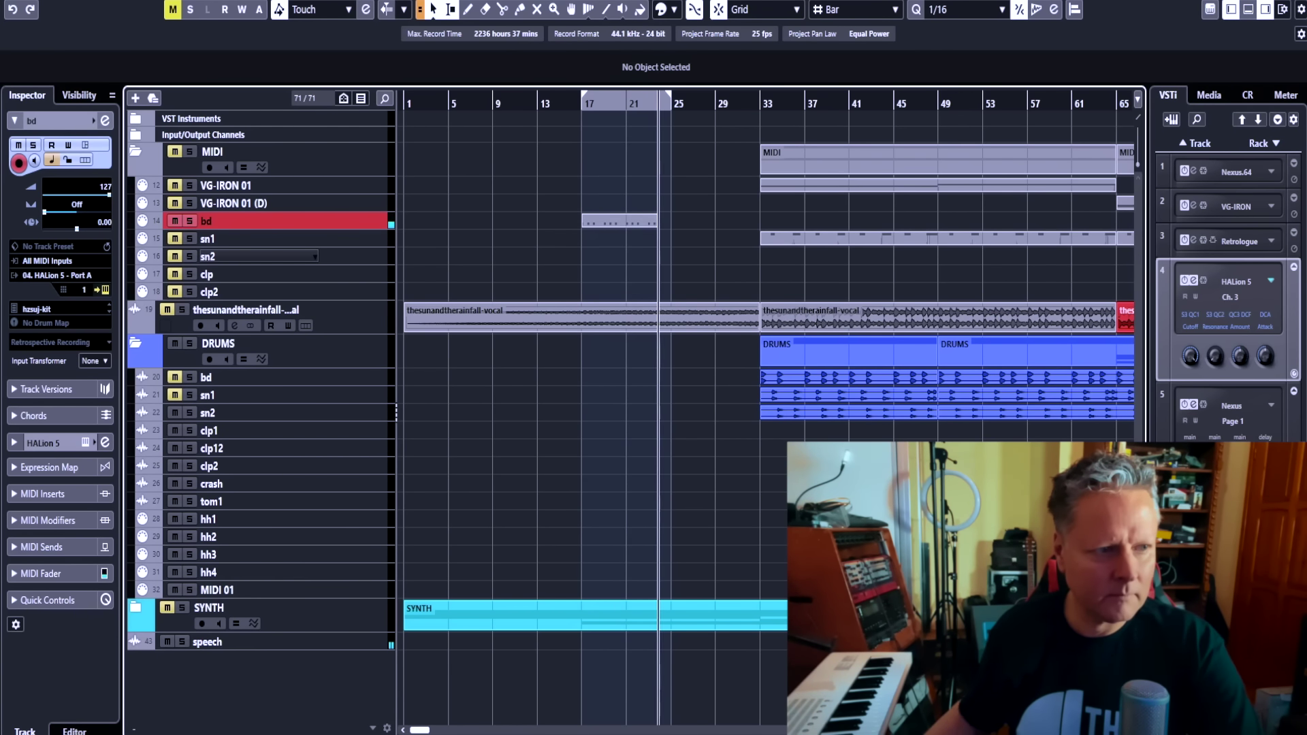
key(space)
key(KP_2)
key(KP_1)
drag(680, 224, 671, 224)
- Open the new bd part in the Key Editor and play back its notes
double_click(660, 221)
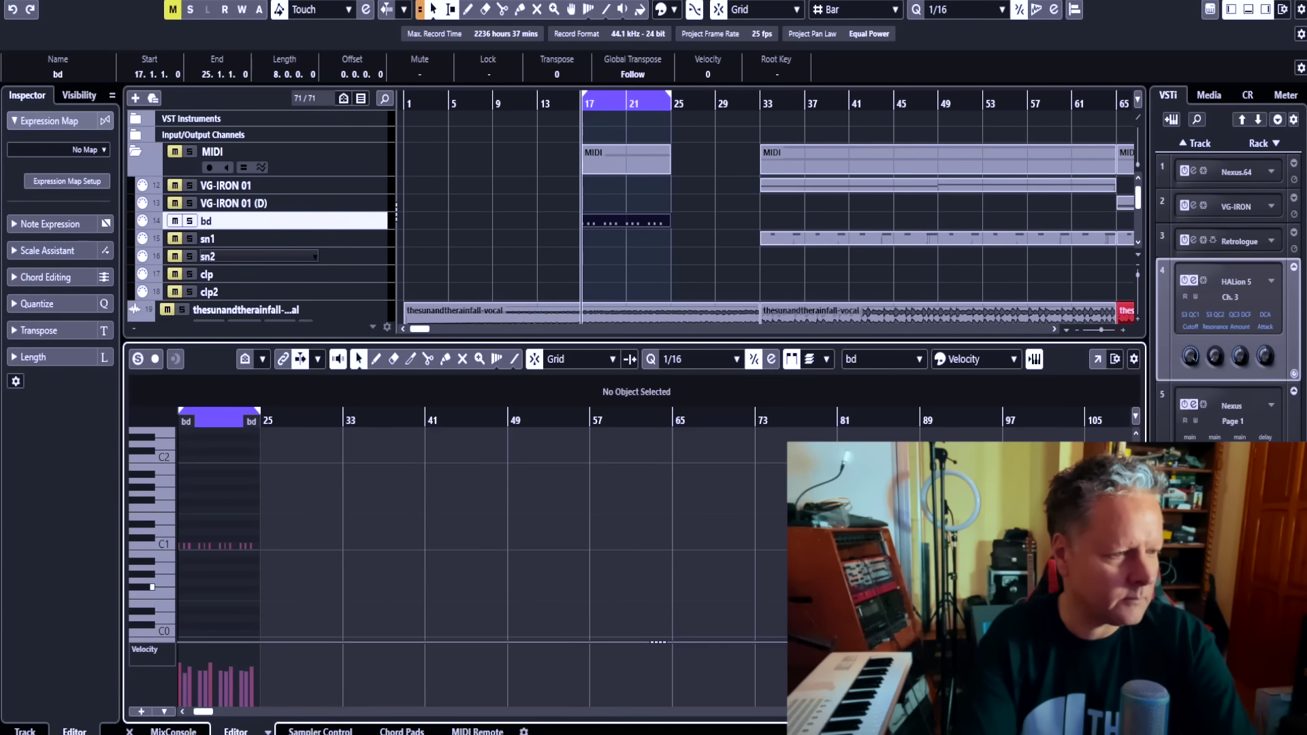
key(h)
key(h)
key(h)
key(h)
key(h)
key(h)
key(h)
key(h)
key(h)
drag(655, 647, 946, 647)
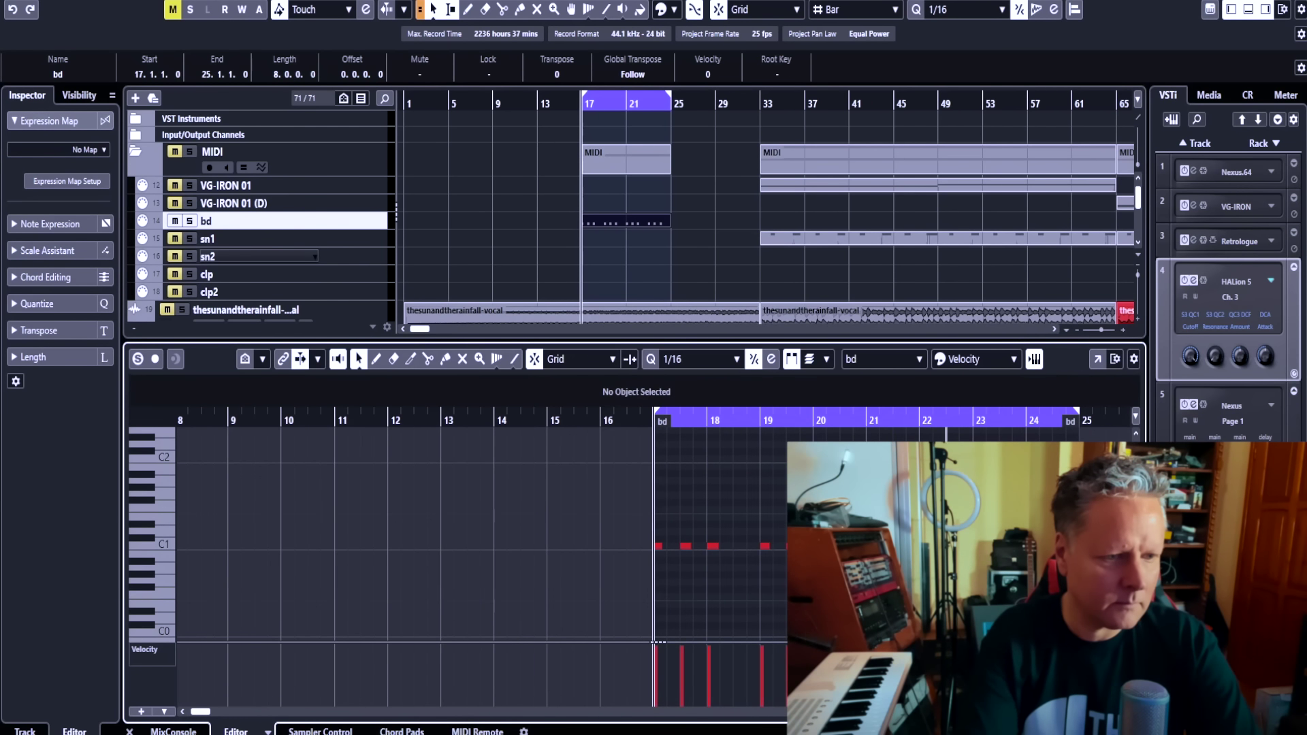
key(space)
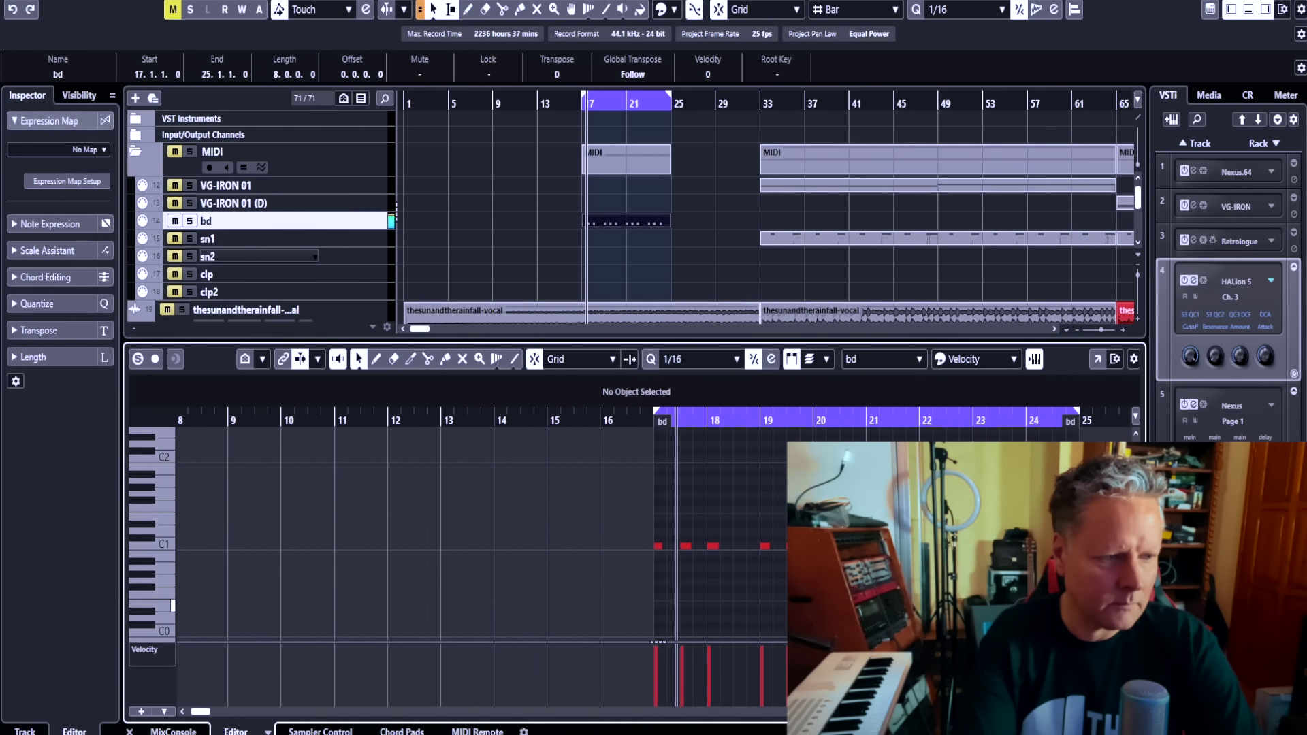
key(space)
- Apply the Legato function to the bd notes, play the result from bar 17 and close the editor
click(140, 0)
key(Right)
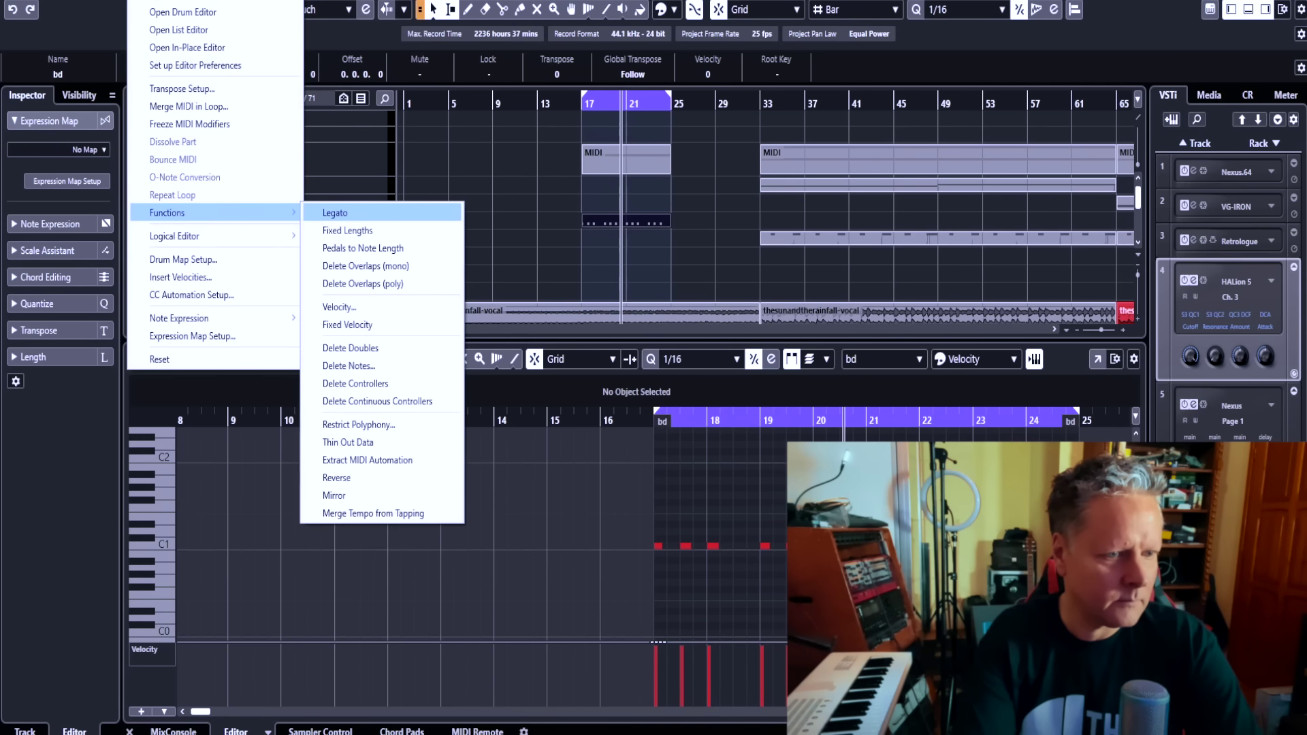
key(Return)
key(KP_1)
key(space)
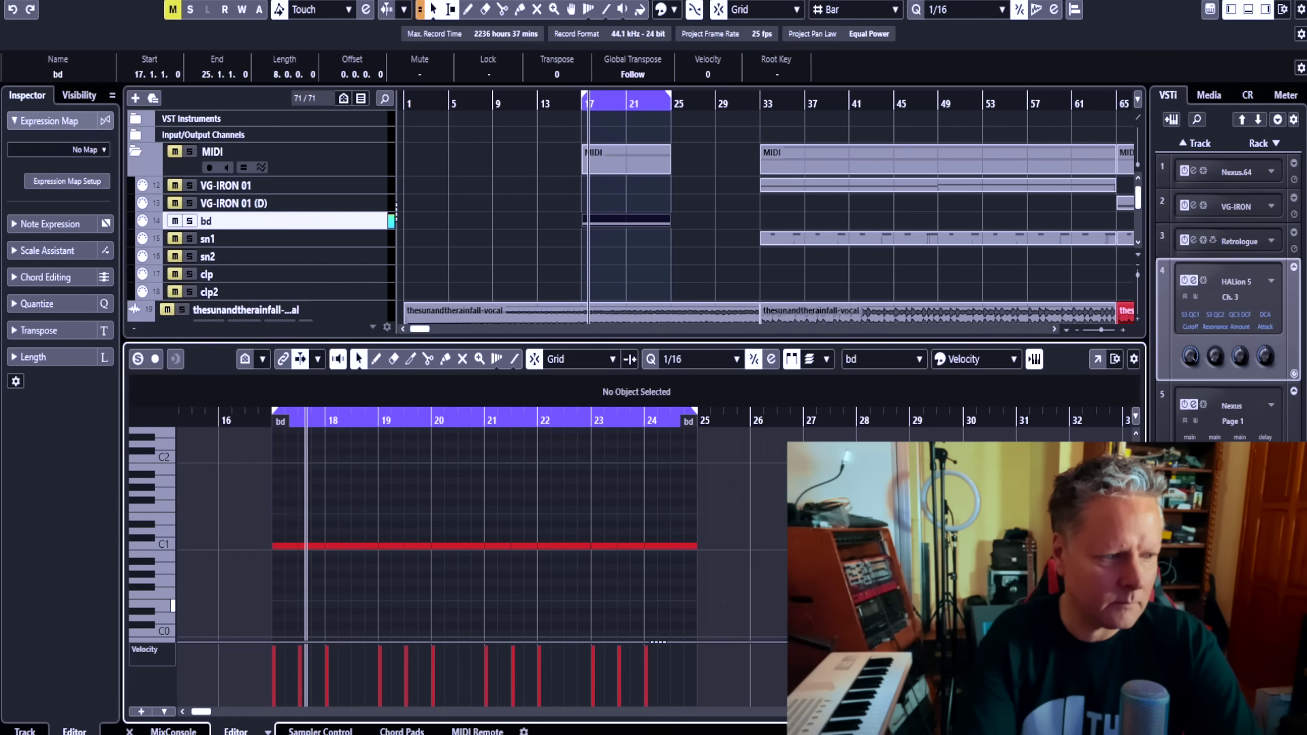
key(Return)
key(ctrl+shift+a)
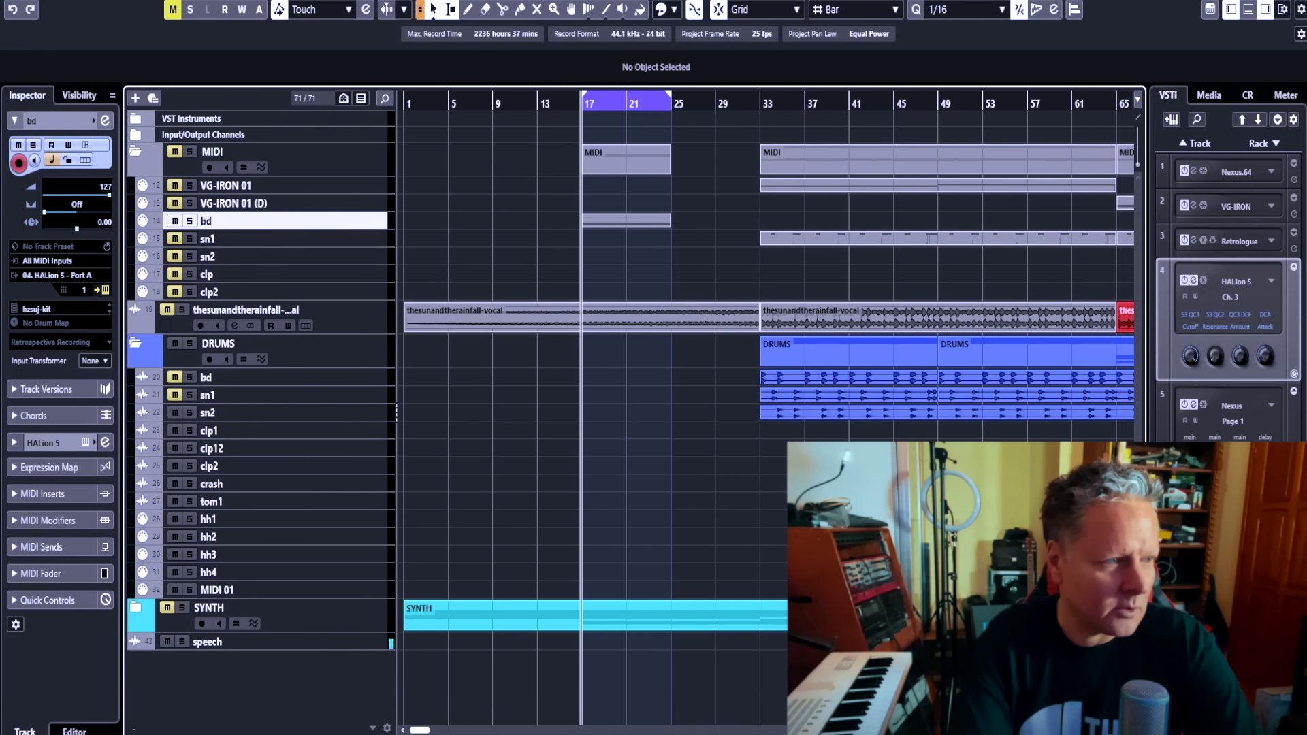
- Place the sn2 track directly below bd and record a snare part on it over bars 17 to 25
drag(248, 256, 248, 228)
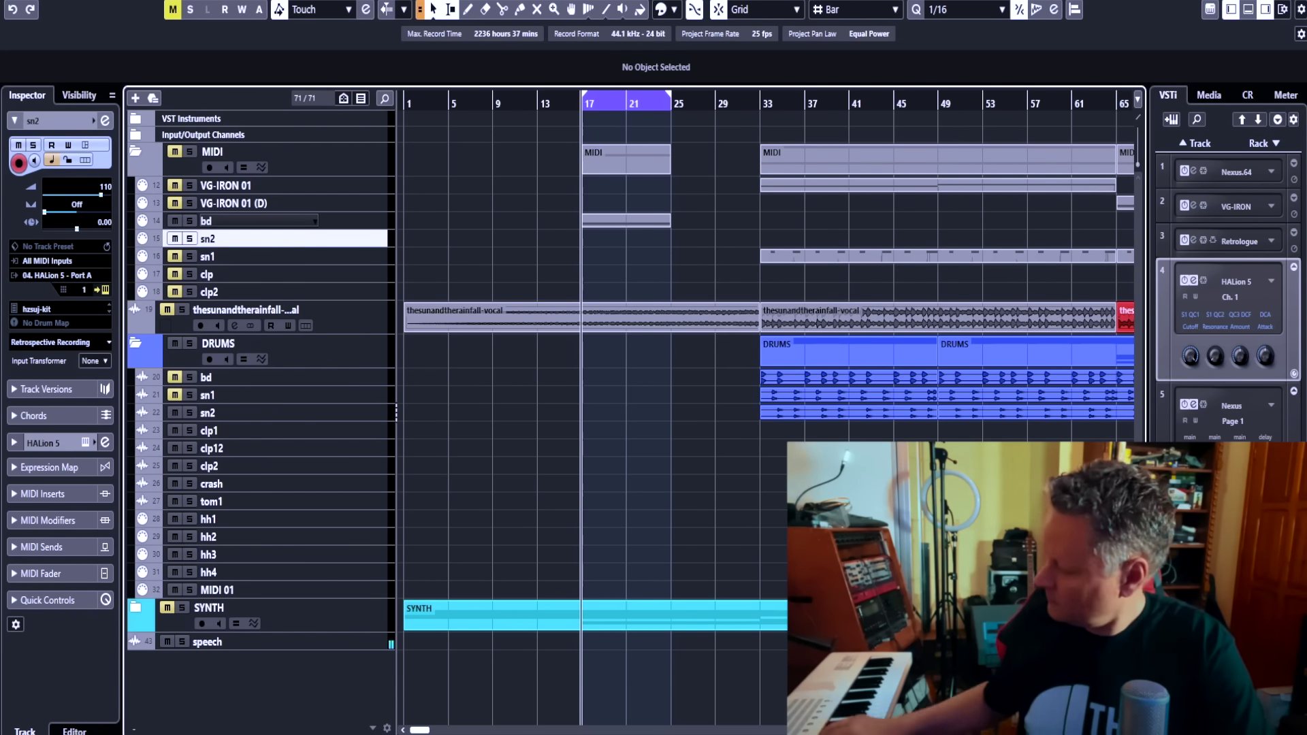
key(KP_Multiply)
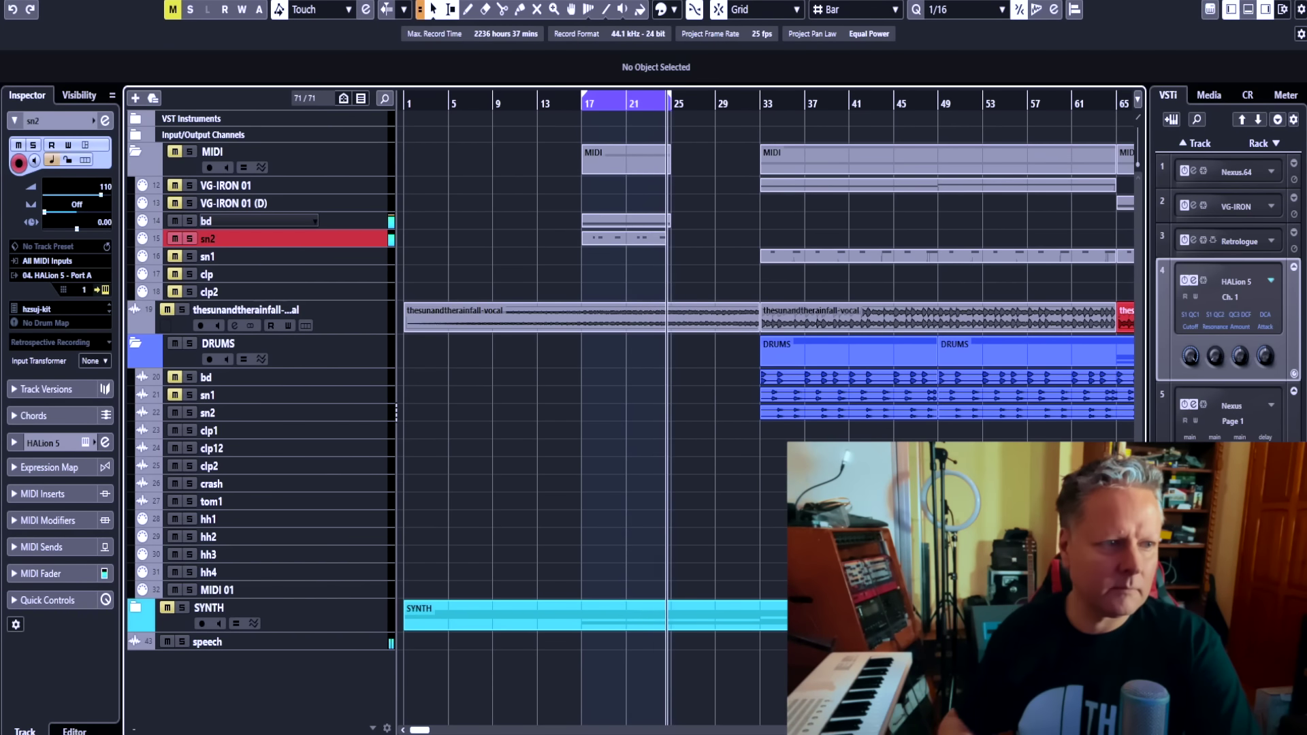
key(space)
key(KP_2)
key(KP_1)
- Apply the Legato function to the sn2 part's notes in the Key Editor, play it back and close the editor
double_click(626, 238)
click(231, 647)
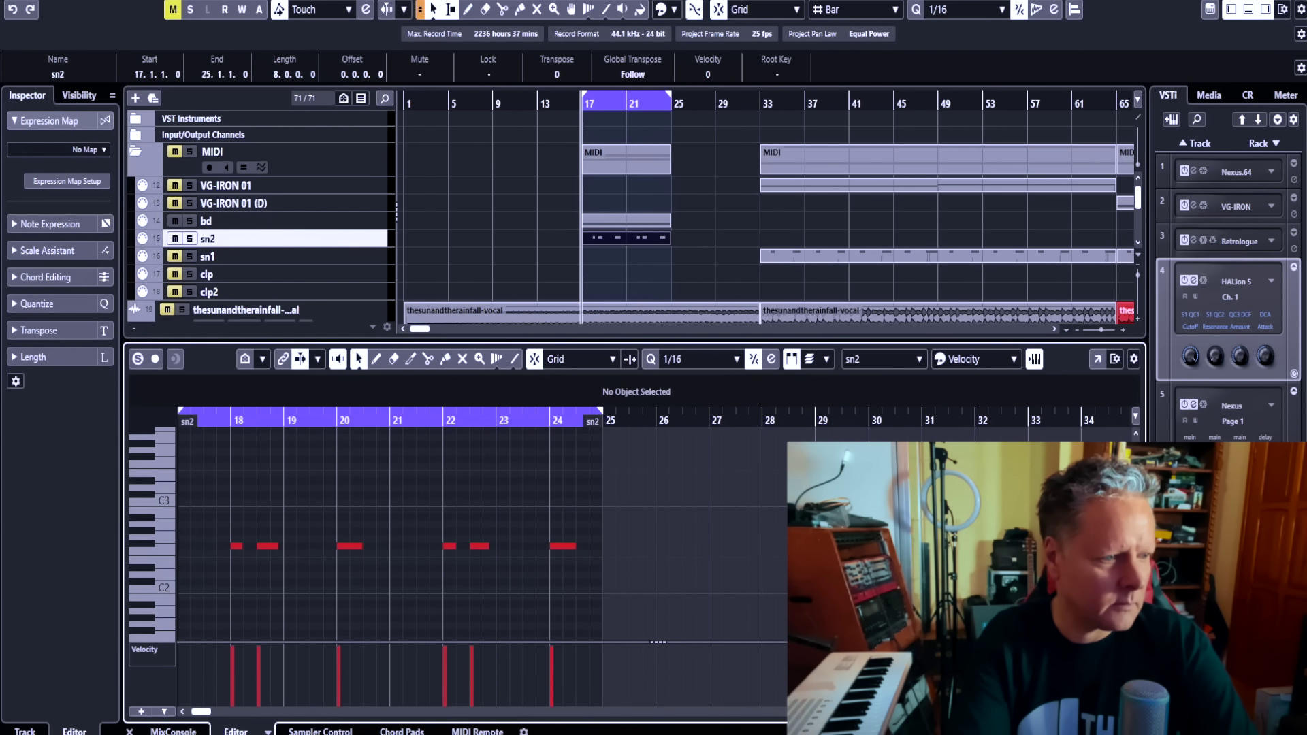
click(139, 1)
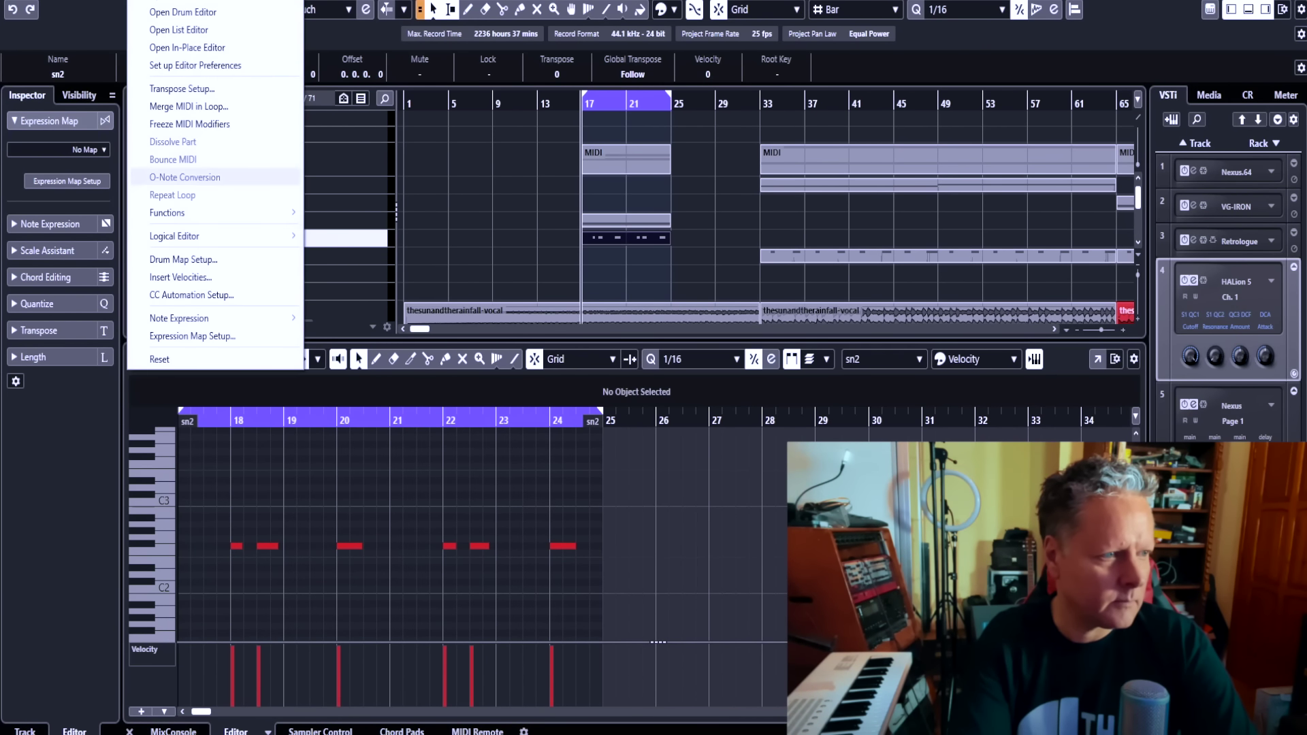
mouse_move(218, 212)
click(335, 212)
key(space)
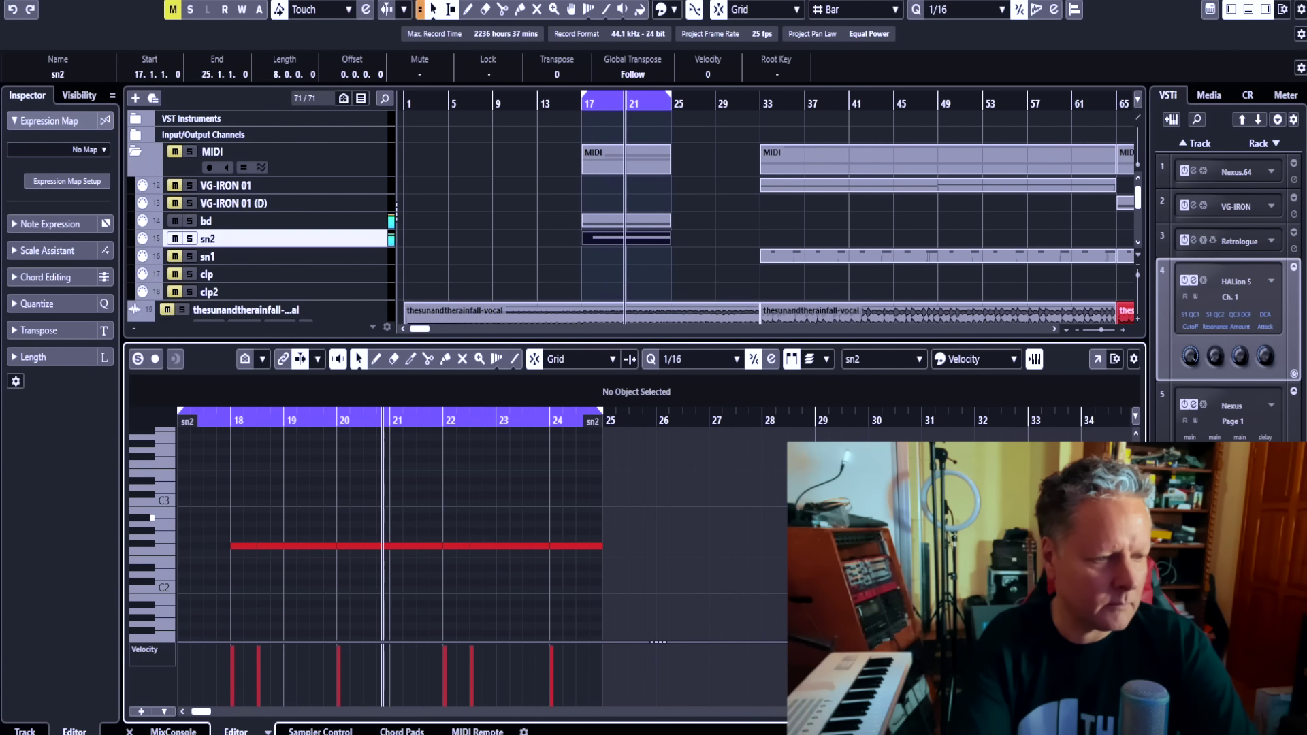
key(ctrl+alt+e)
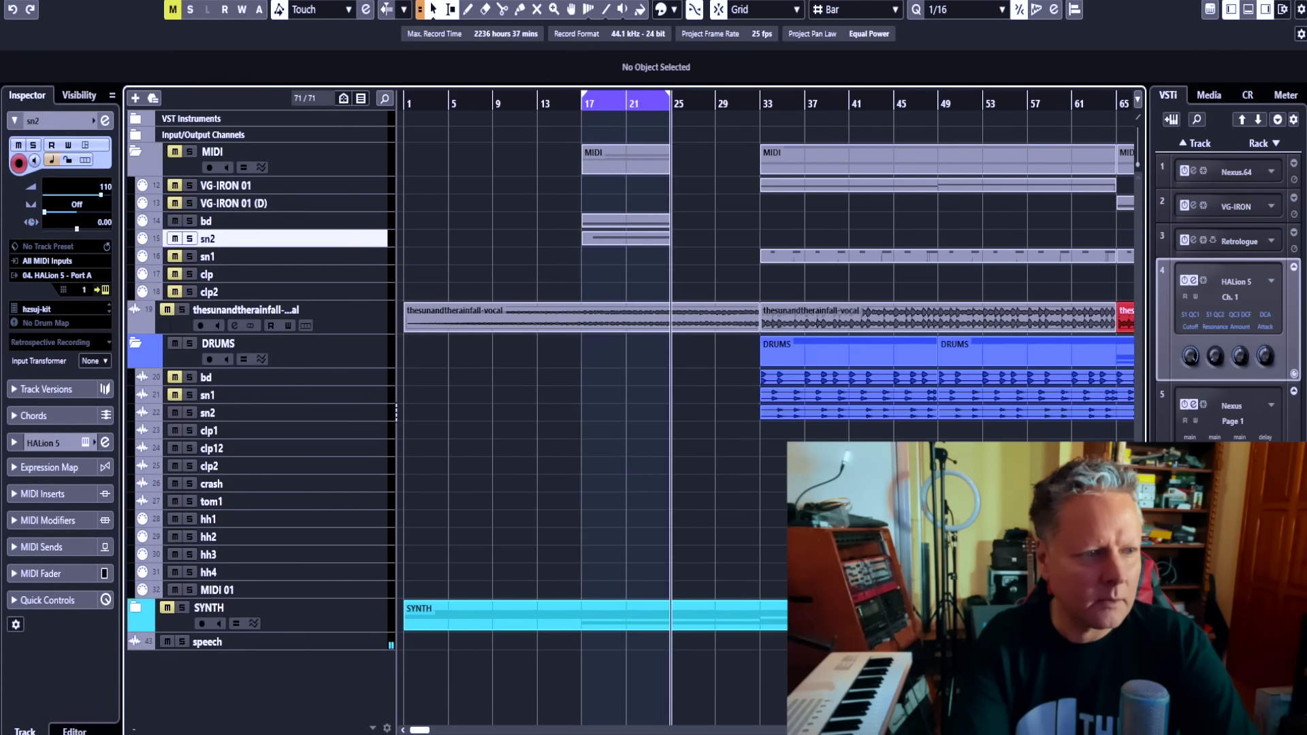
key(space)
- Try MIDI channels 8 and 7 for the sn1 track and record a snare hit near bar 24 on channel 7
key(Down)
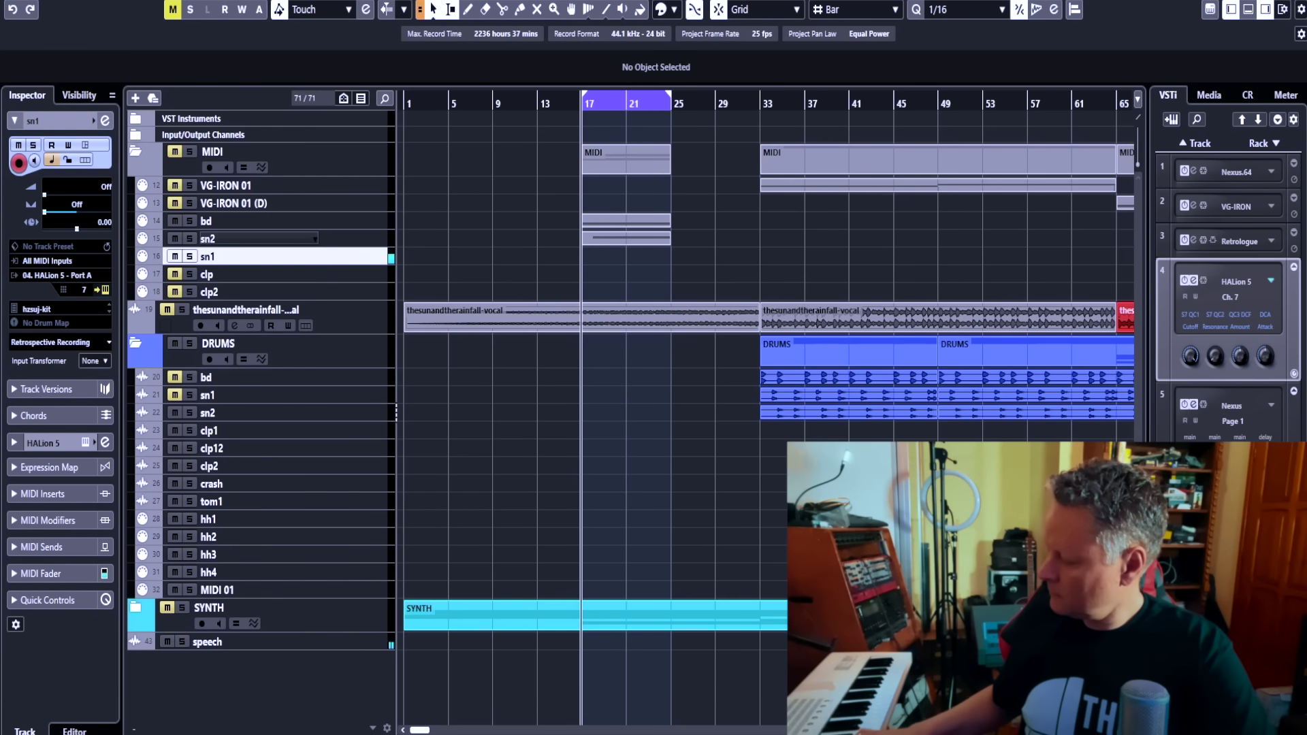
scroll(83, 289, up, 1)
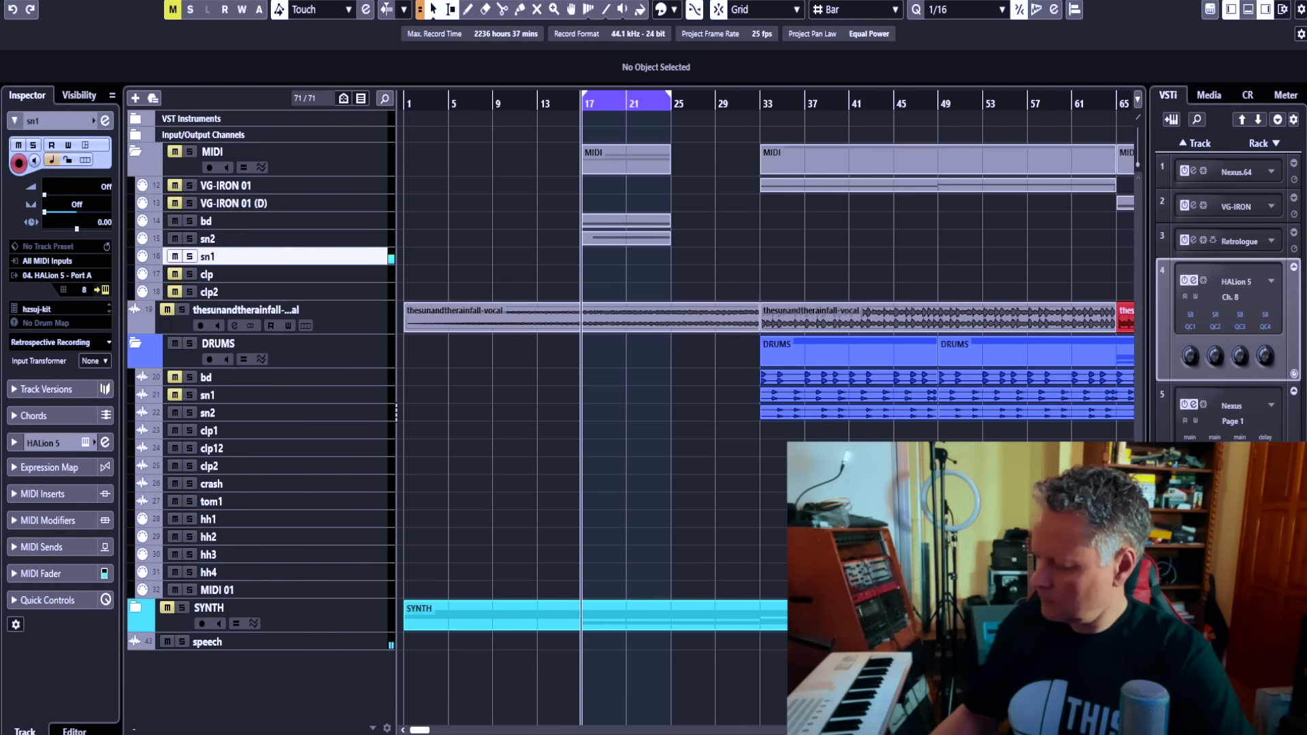
scroll(83, 289, down, 1)
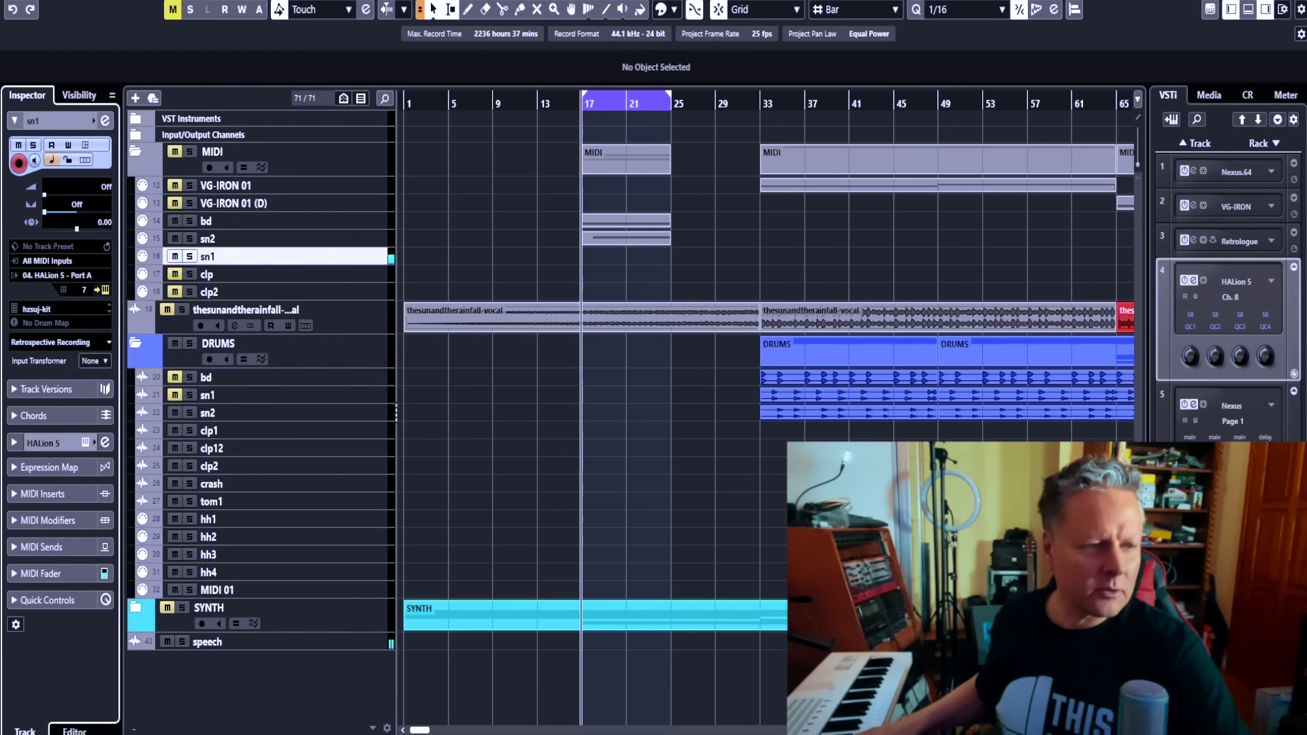
key(space)
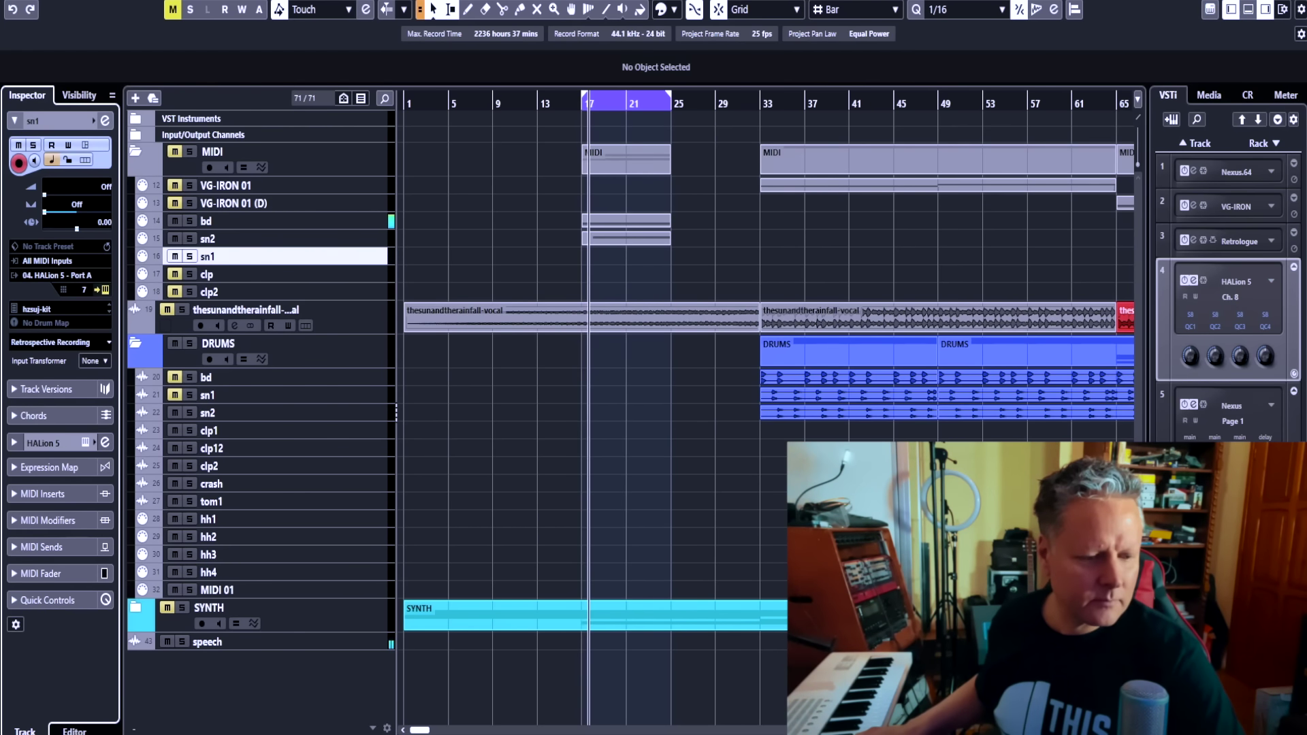
key(KP_Multiply)
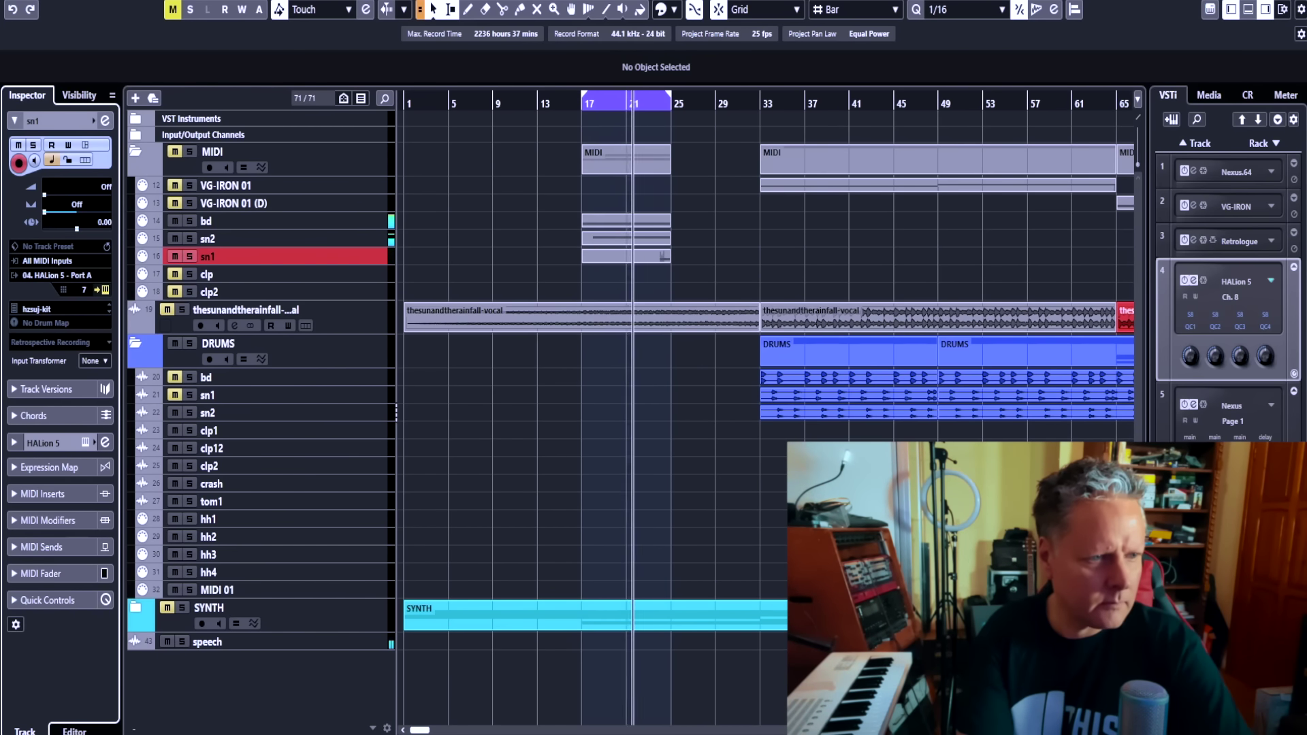
key(space)
key(ctrl+shift+a)
key(KP_1)
- Set the sn1 track's MIDI volume to 94, check its recorded note in the Key Editor and play the loop
click(96, 194)
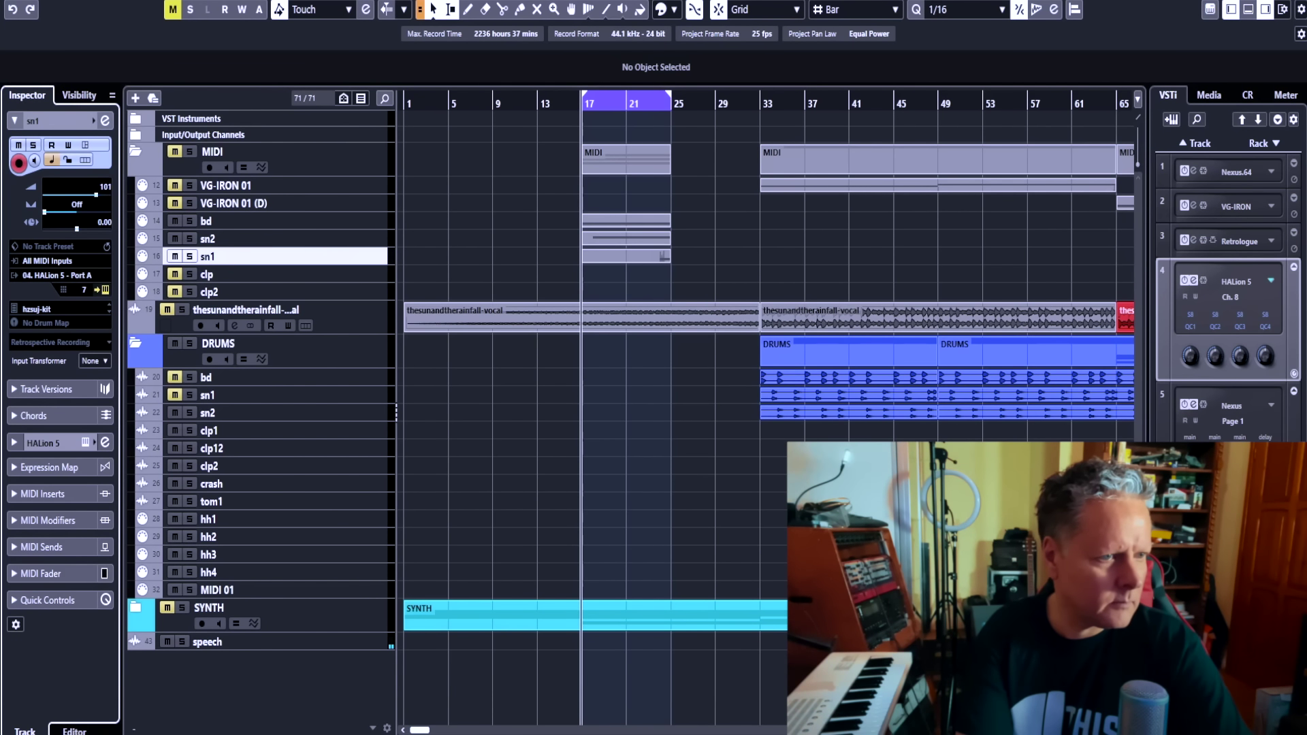
double_click(626, 256)
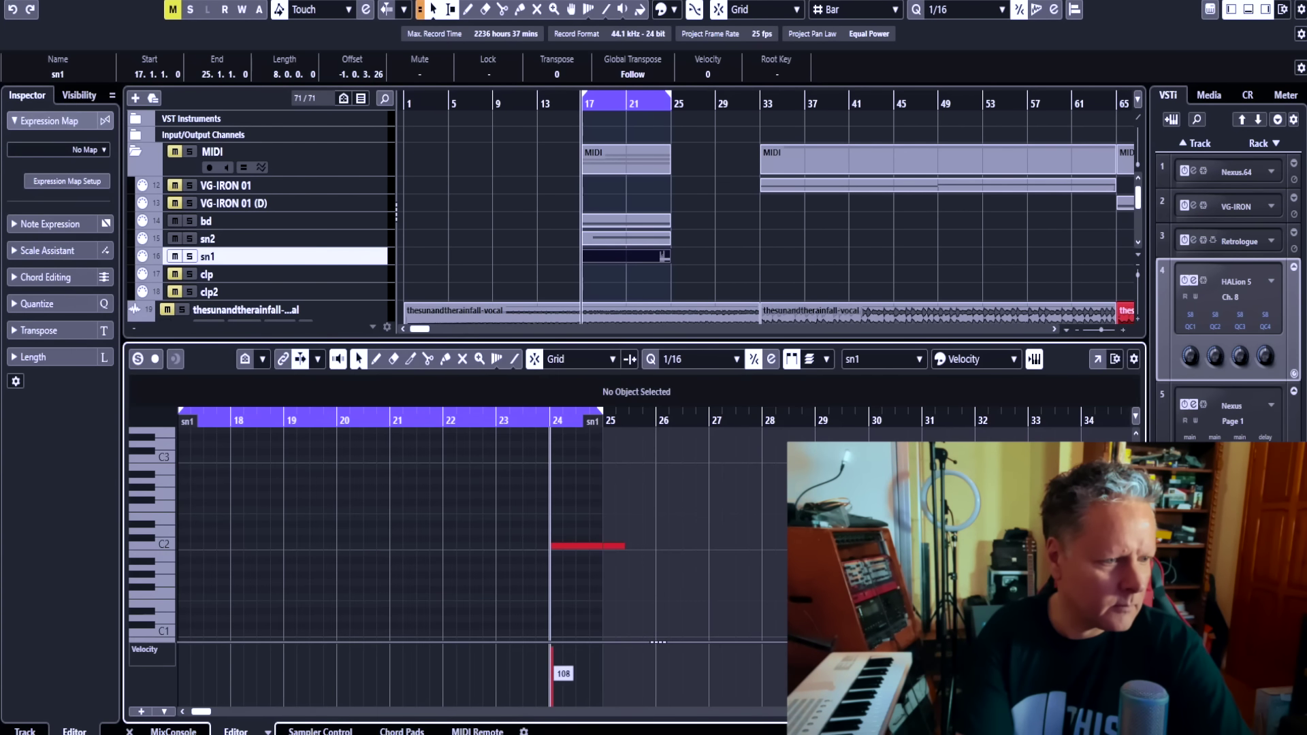
key(ctrl+alt+e)
key(ctrl+shift+a)
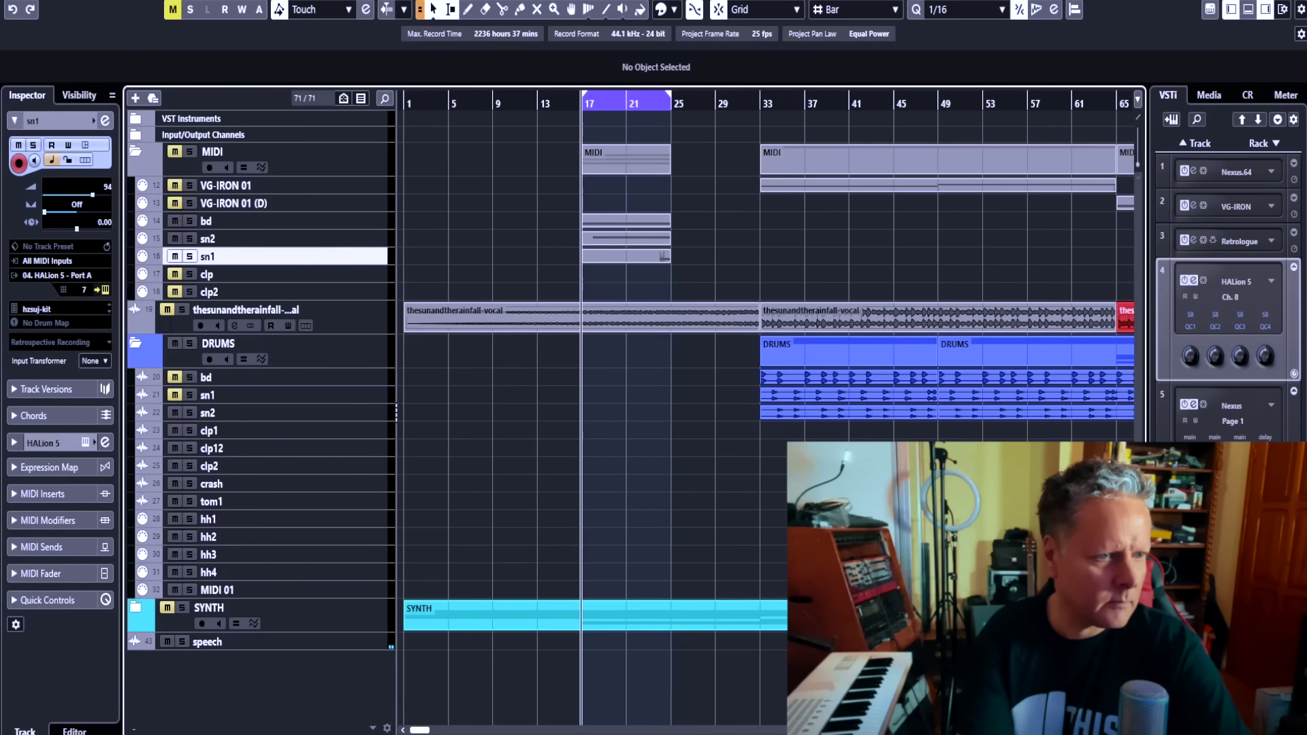
key(space)
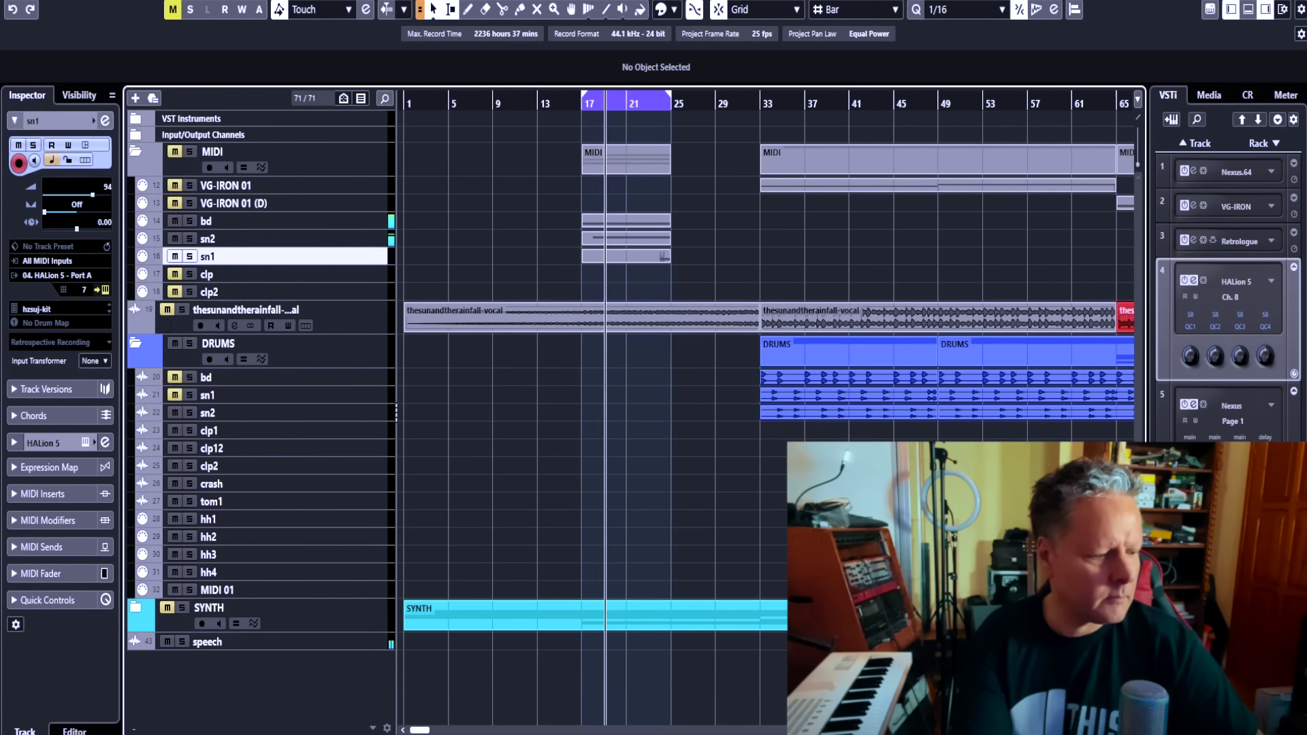
- Select the bd, sn2 and sn1 parts starting at bar 17 and repeat them up to bar 33
key(g)
key(g)
drag(572, 212, 531, 260)
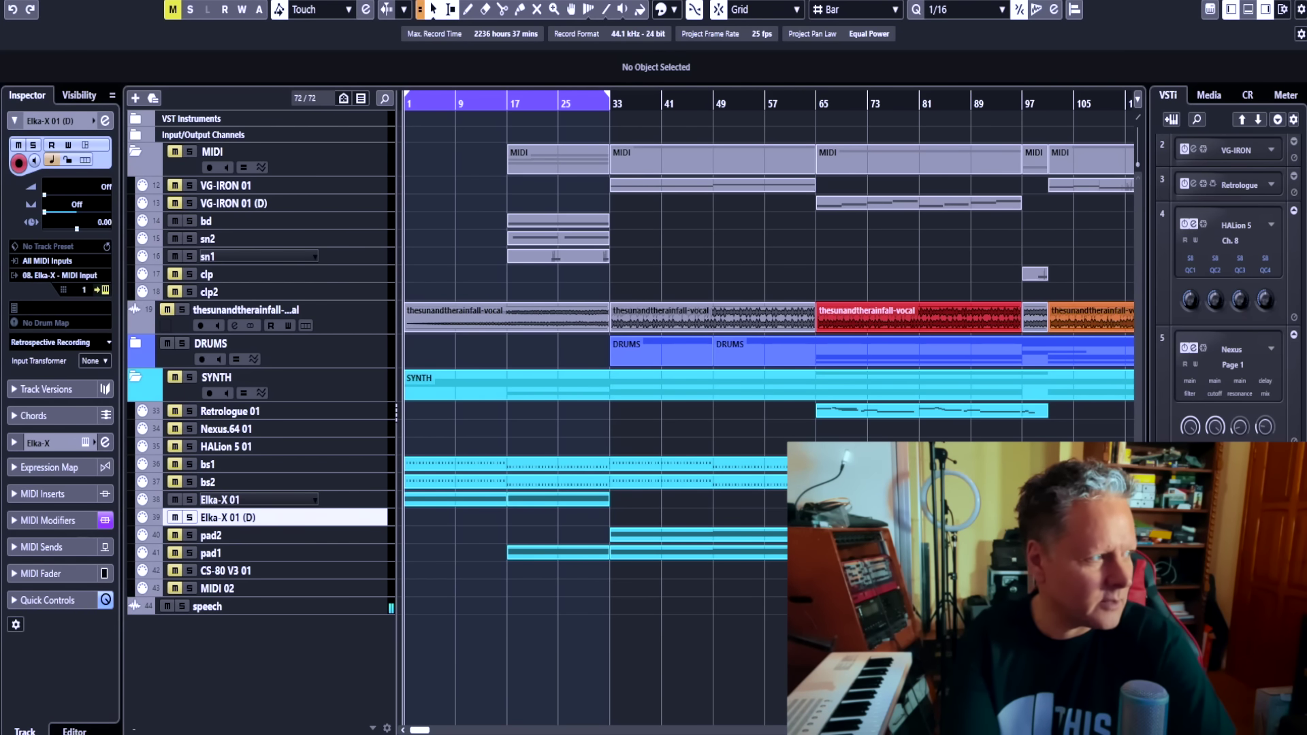
- View the Elka-X synth's Angels Sing patch and record a part on the Elka-X 01 (D) track over bars 1 to 33
drag(0, 47, 521, 21)
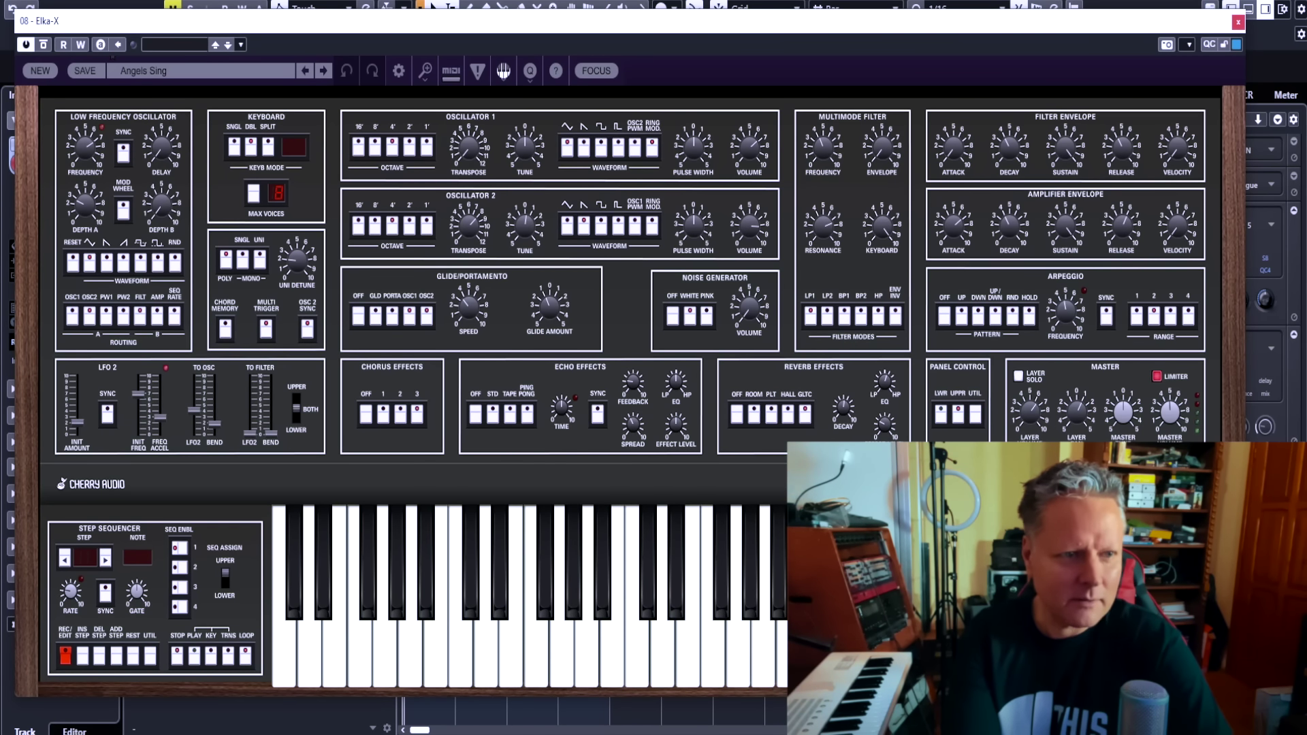
key(ctrl+w)
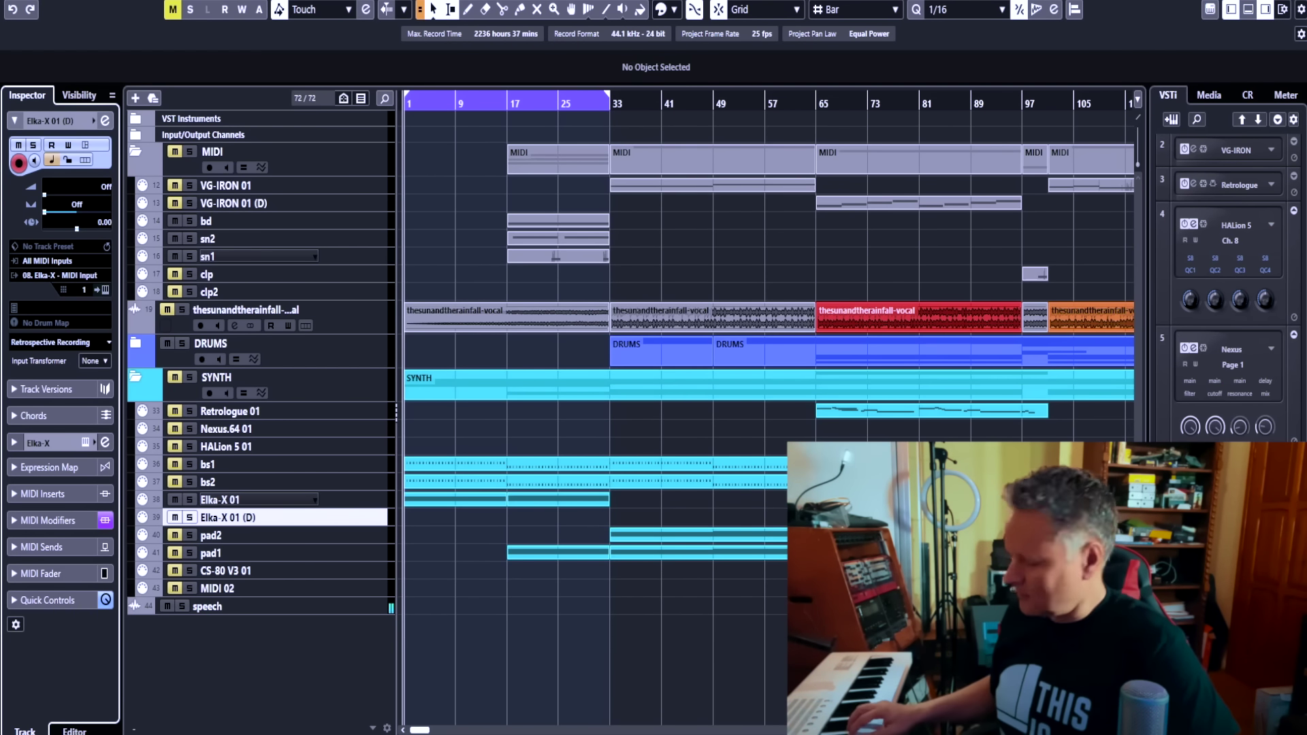
click(455, 499)
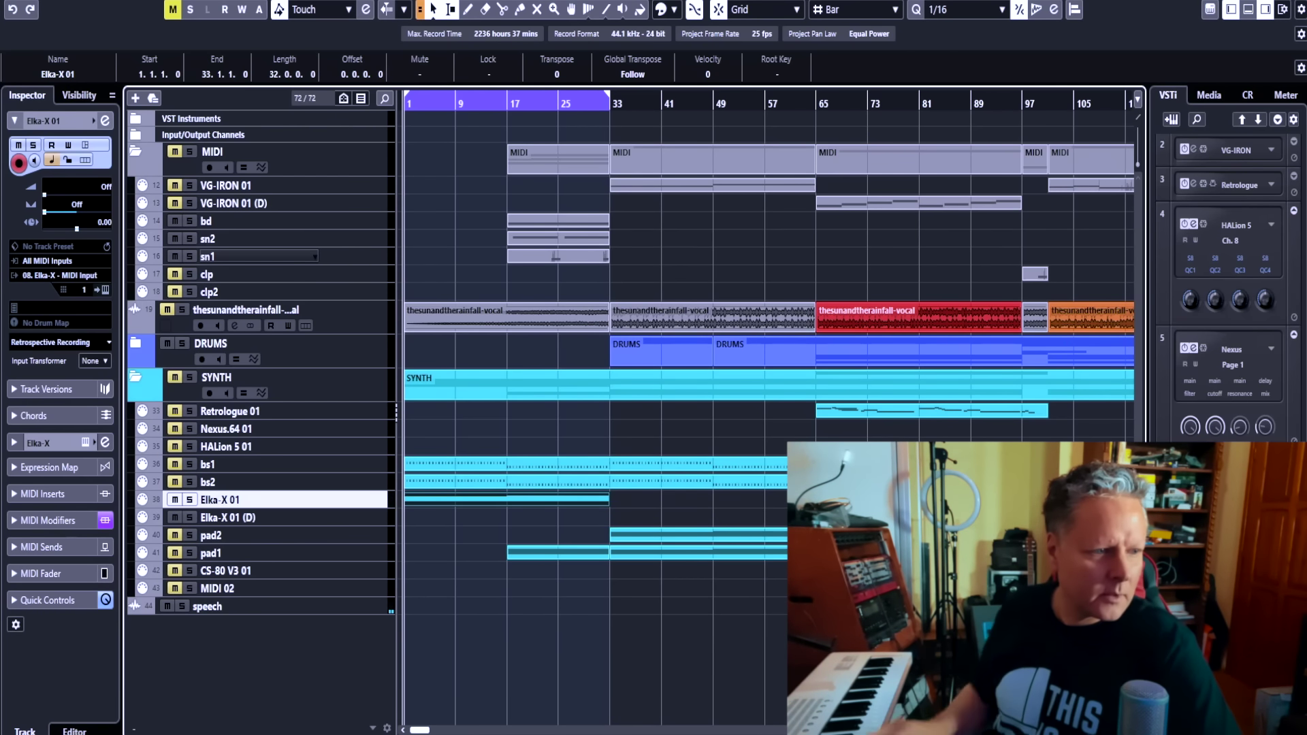
key(ctrl+shift+a)
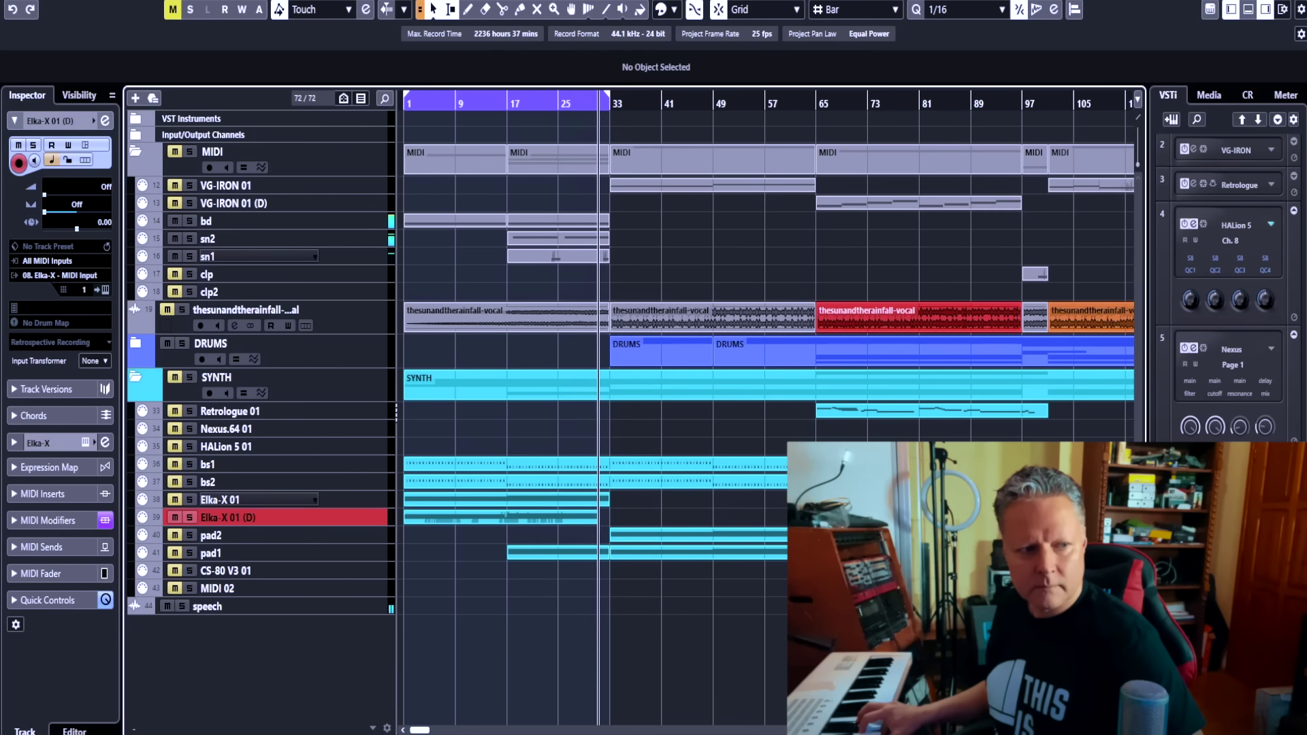
key(space)
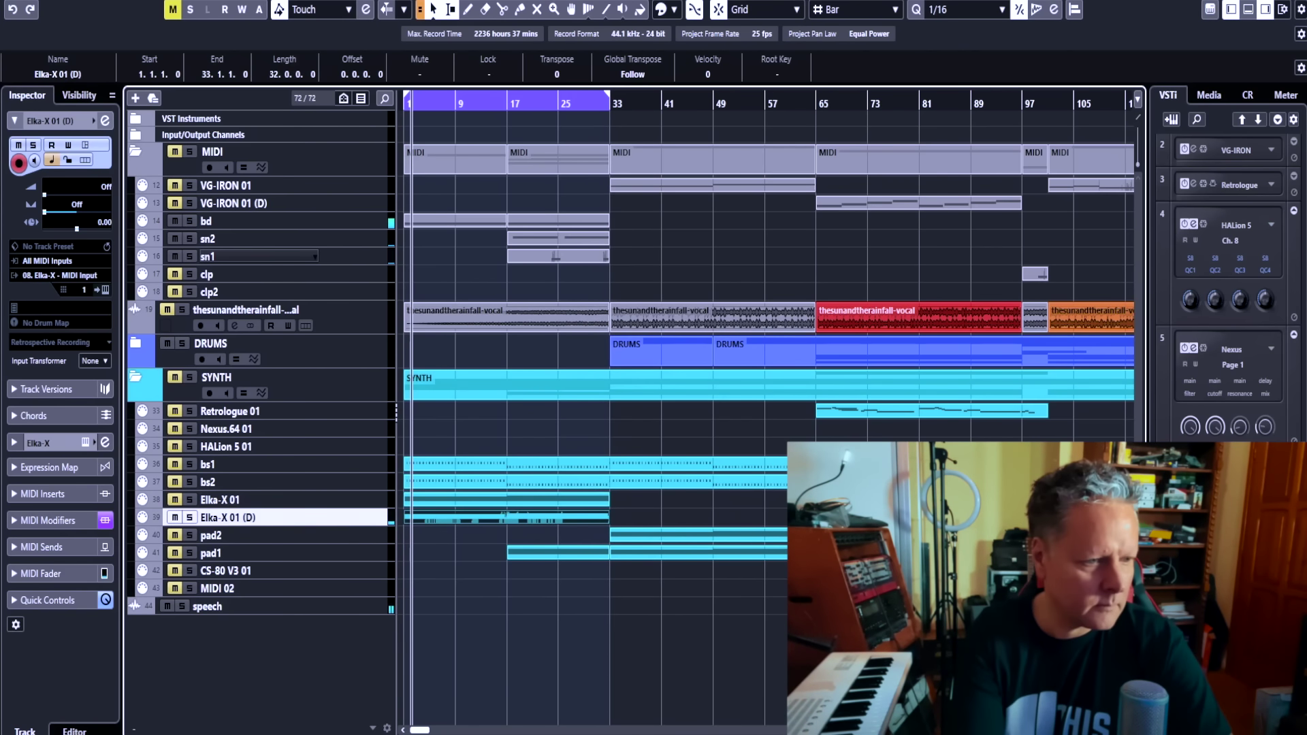
- Open the recorded Elka-X 01 (D) part in the Key Editor, go over its held chord notes and close the editor
double_click(582, 519)
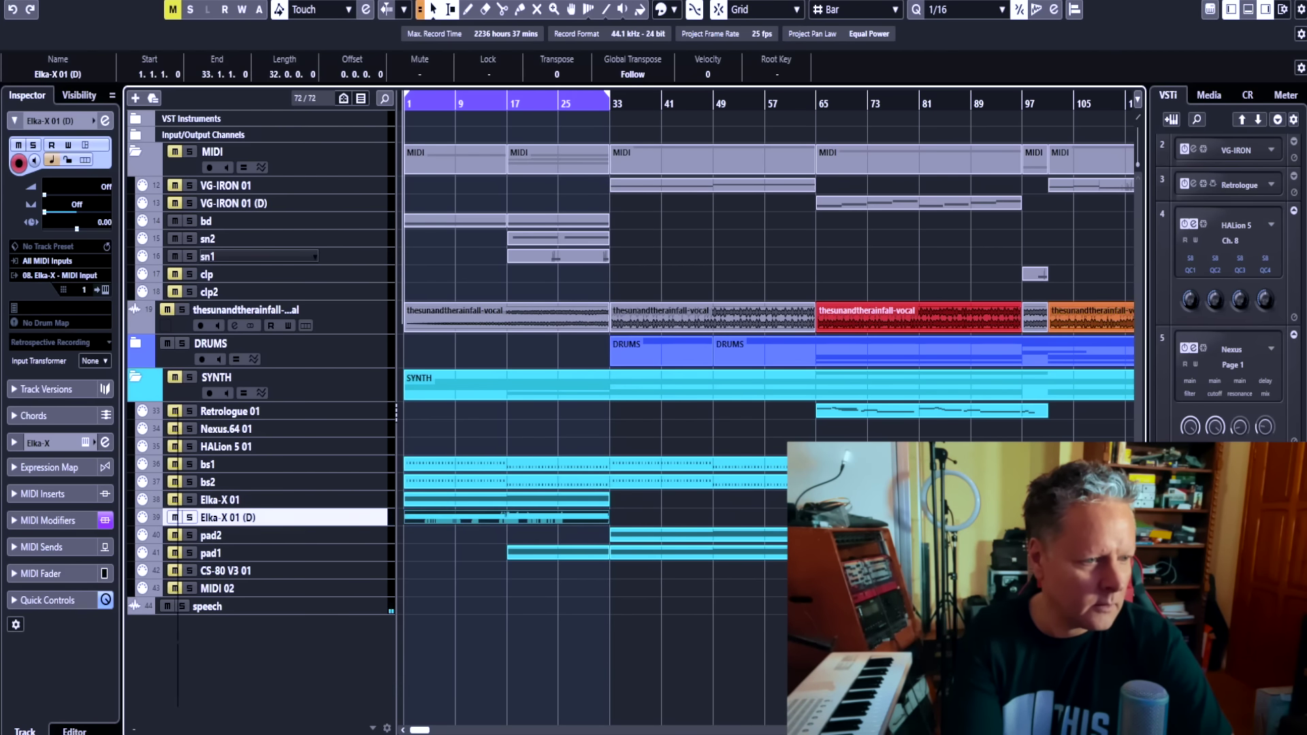
key(g)
key(g)
key(g)
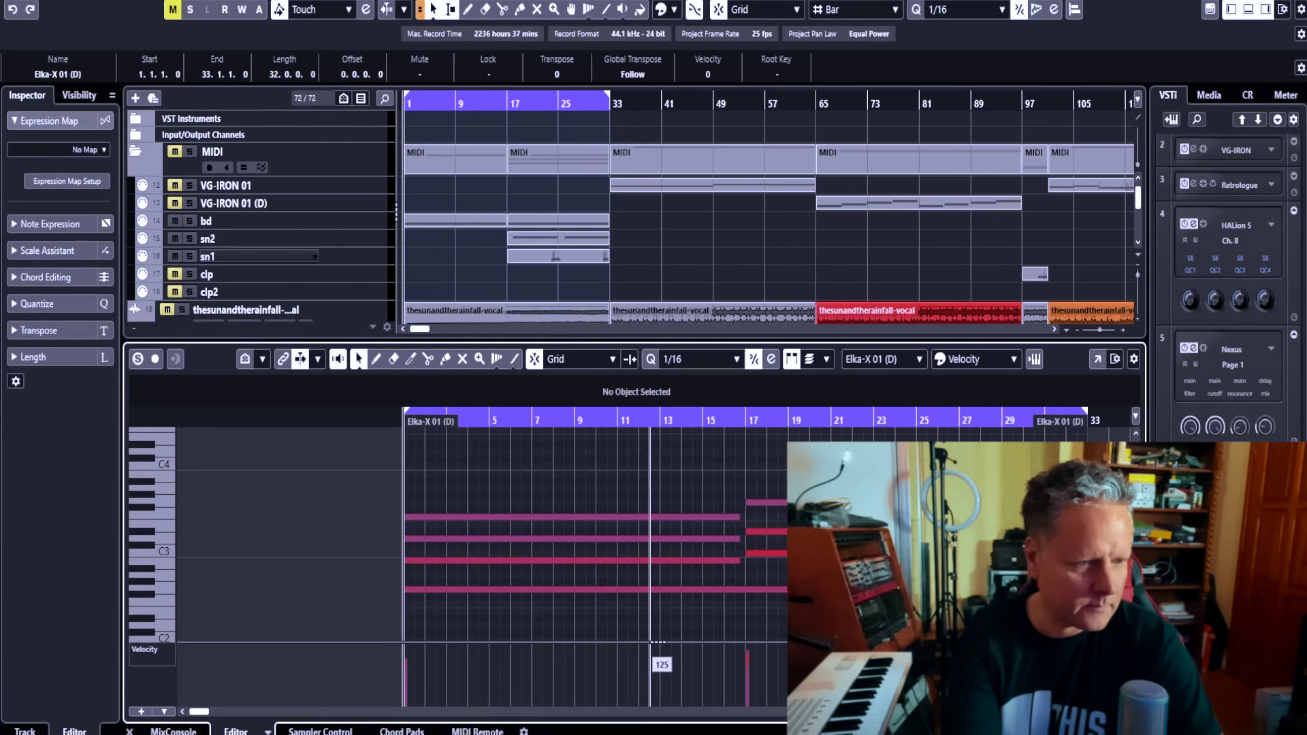
drag(636, 560, 641, 517)
key(ctrl+shift+a)
key(Return)
key(ctrl+shift+a)
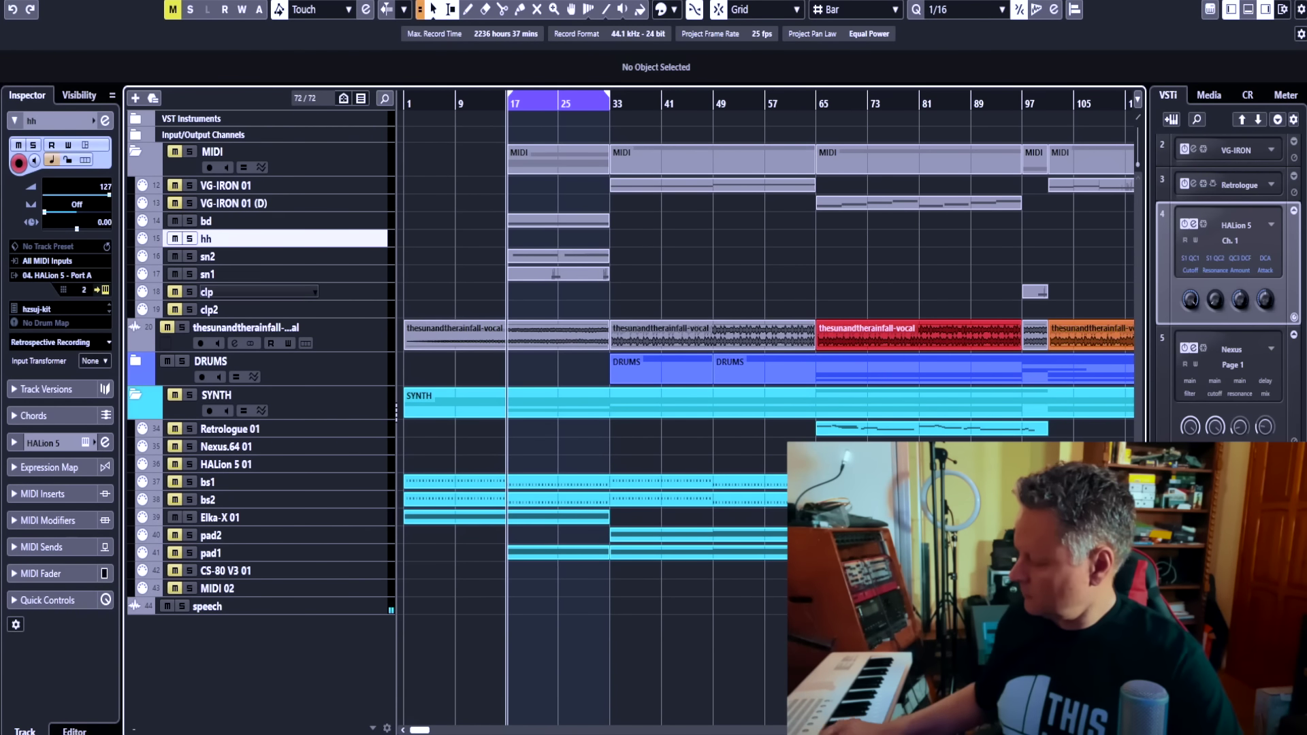
- Record a hi-hat part on the hh track over bars 17 to 33 and return to bar 17
key(KP_Multiply)
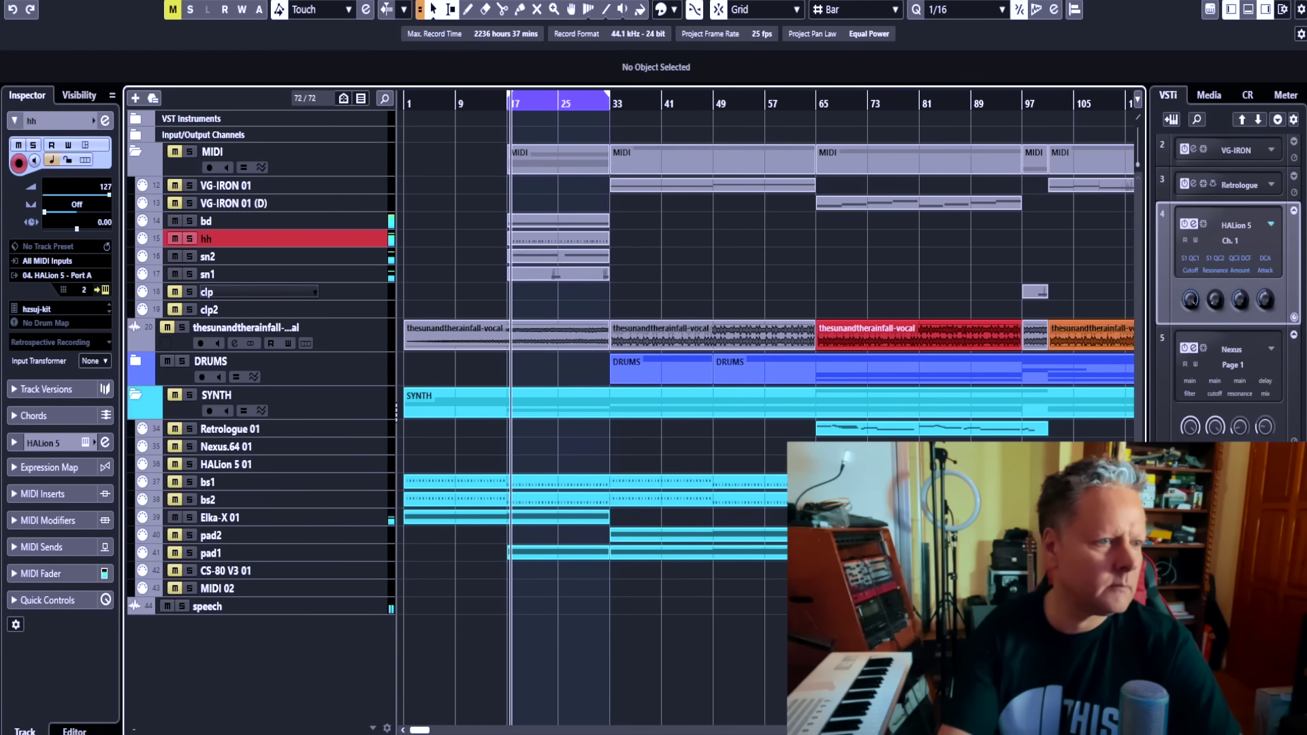
key(space)
key(KP_2)
key(KP_1)
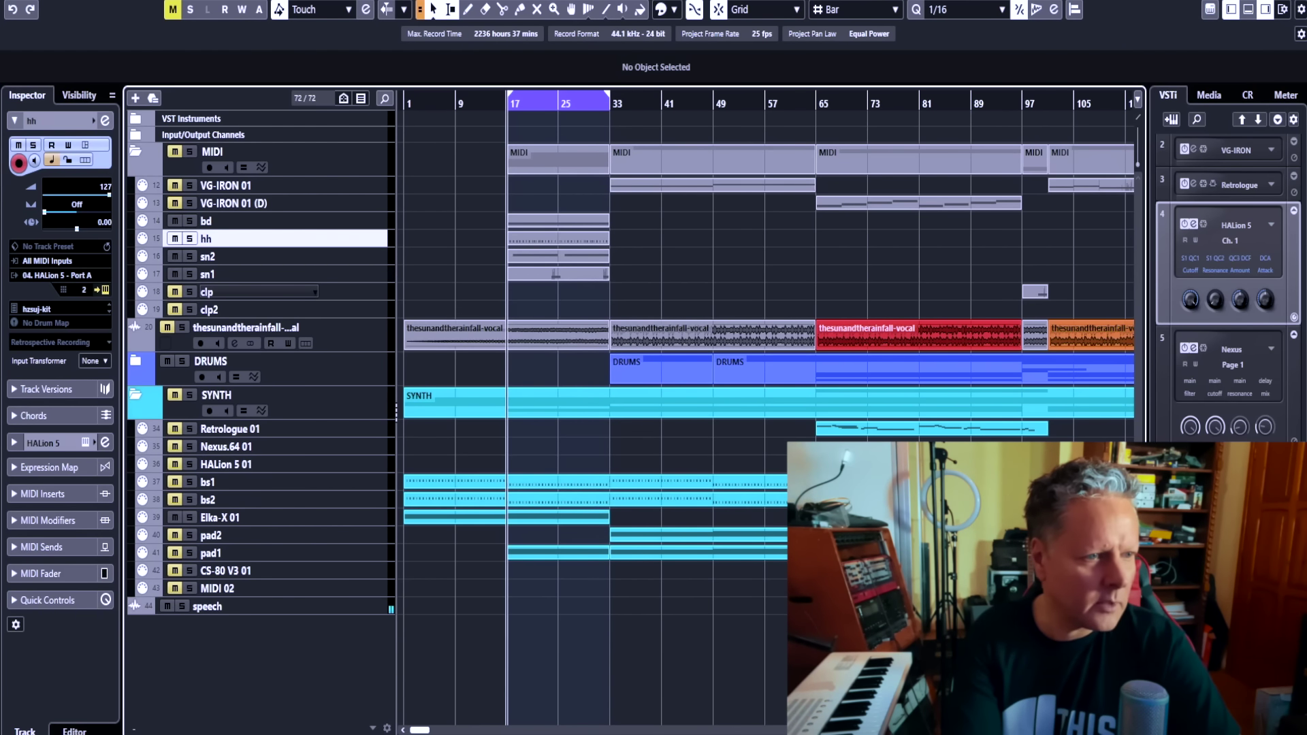
- Solo and play the hh part in the Key Editor to check its notes, and close the editor
double_click(558, 238)
key(space)
key(s)
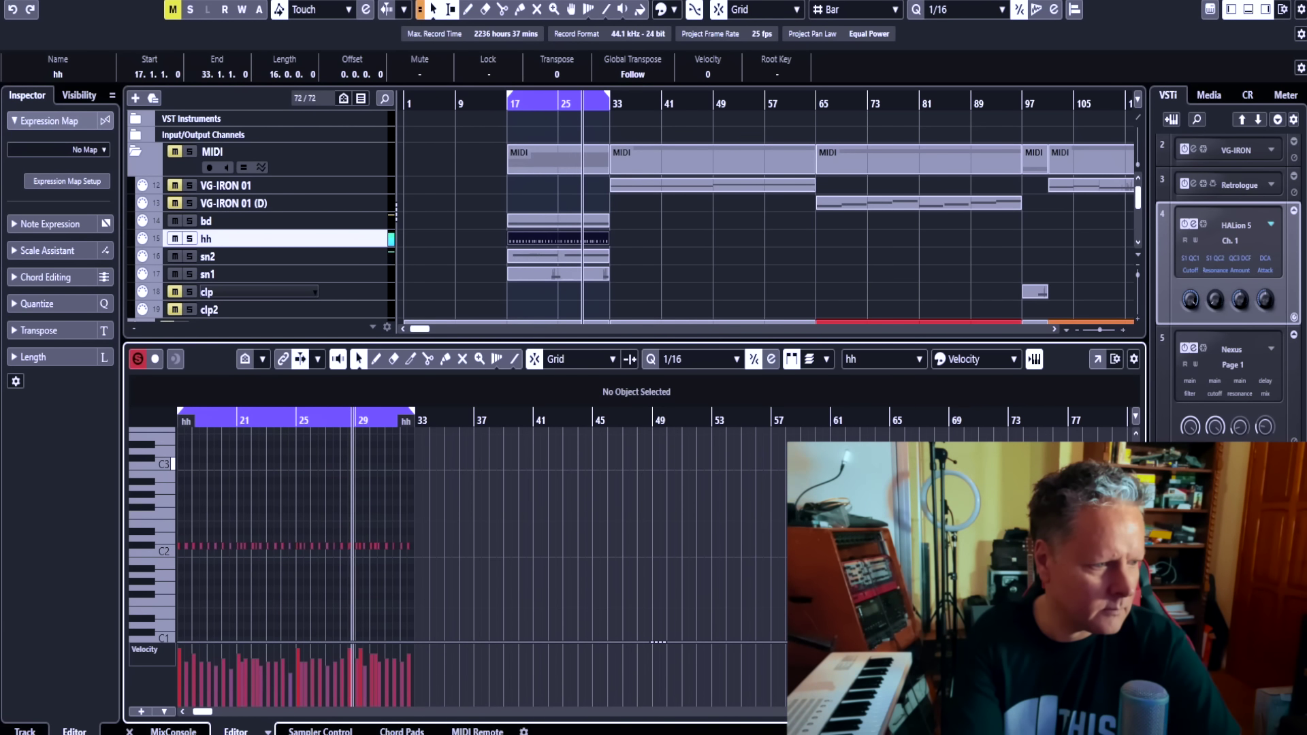
key(ctrl+alt+e)
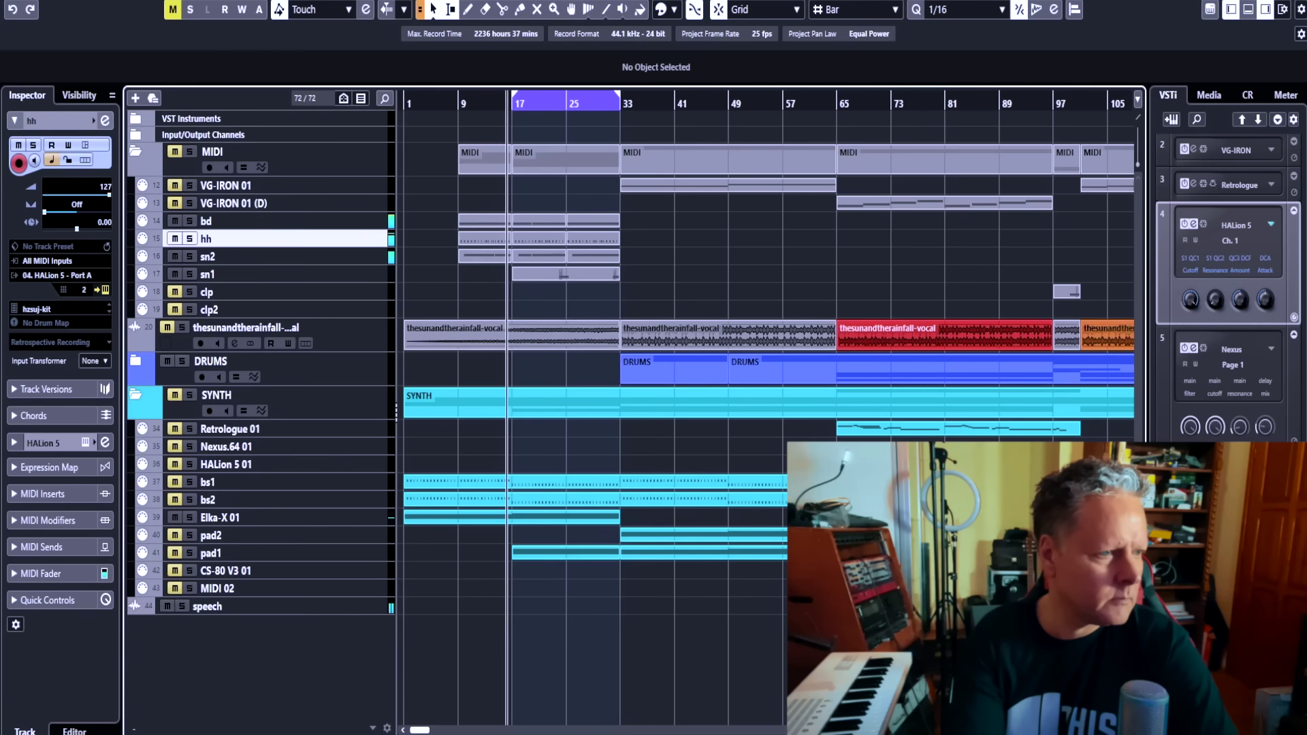
- Record a clap part on the clp track over bars 17 to 33 and return to bar 17
click(273, 274)
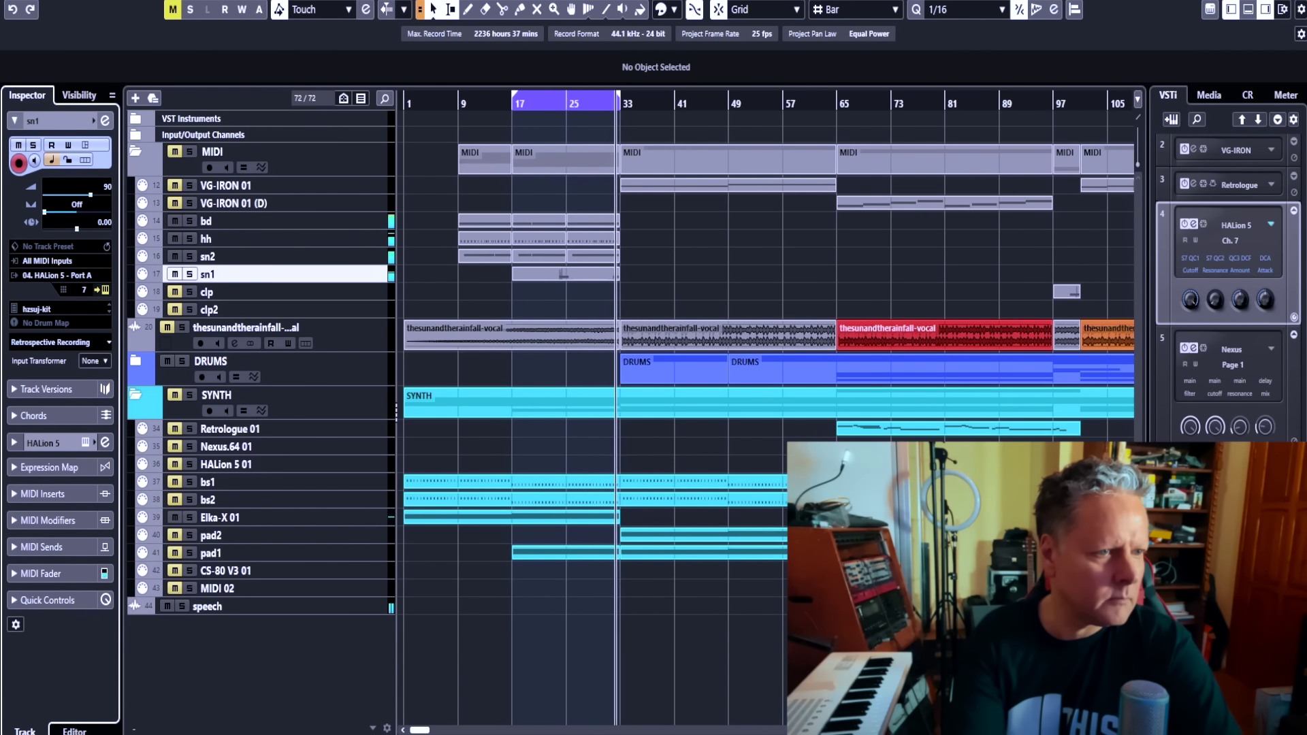
key(space)
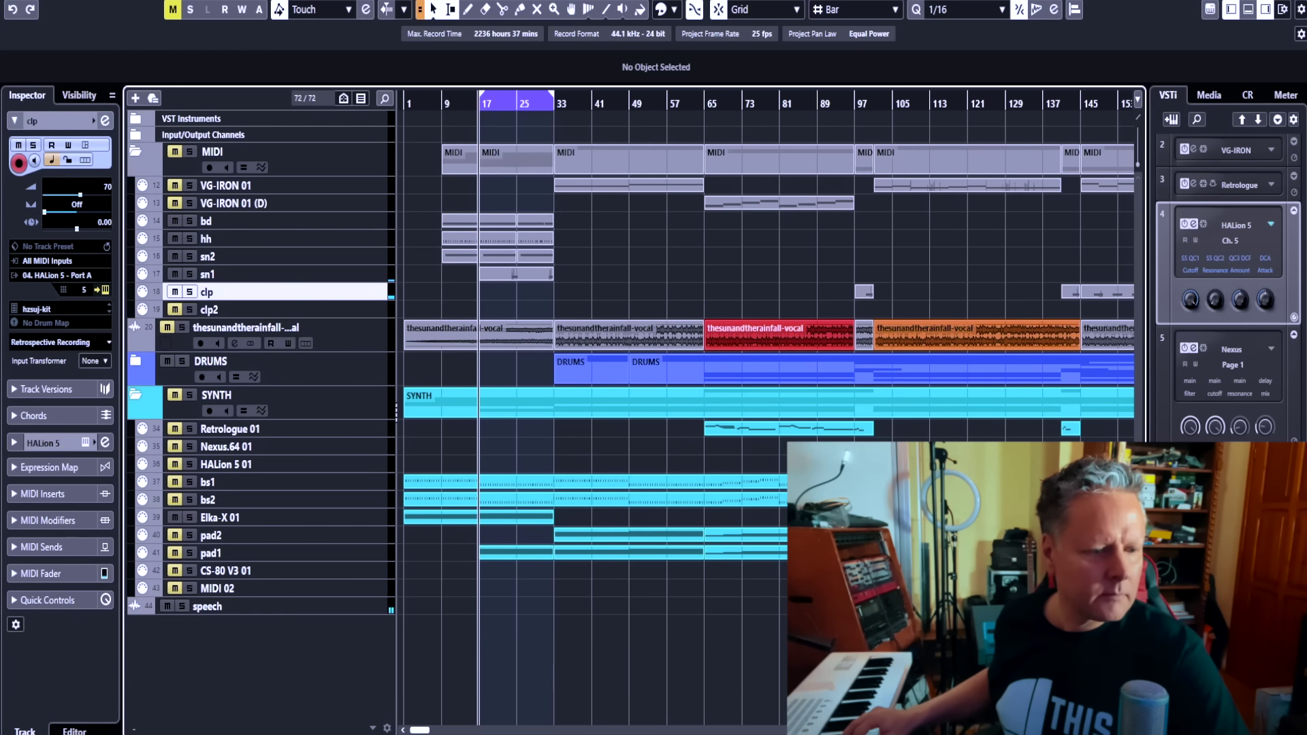
key(KP_Multiply)
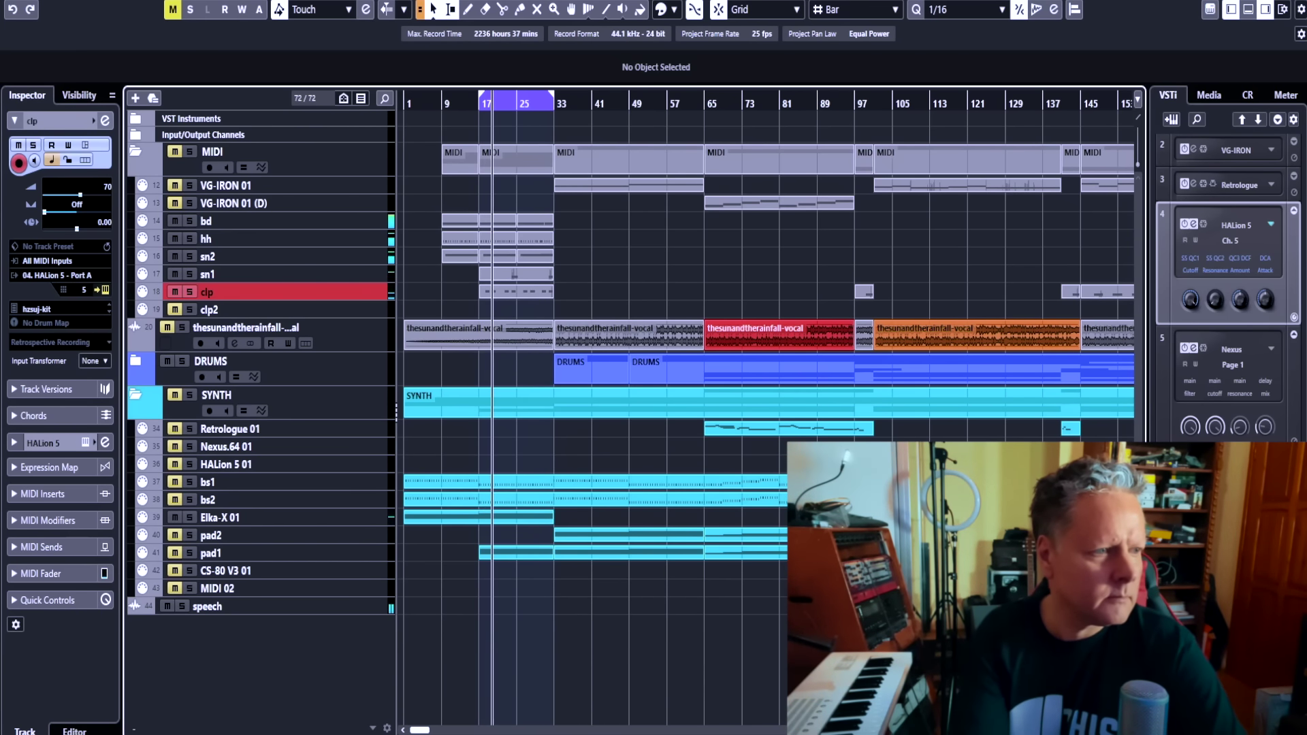
key(space)
key(KP_1)
- Open the recorded clp part in the Key Editor, play it back to check its notes, and close the editor
double_click(516, 291)
key(space)
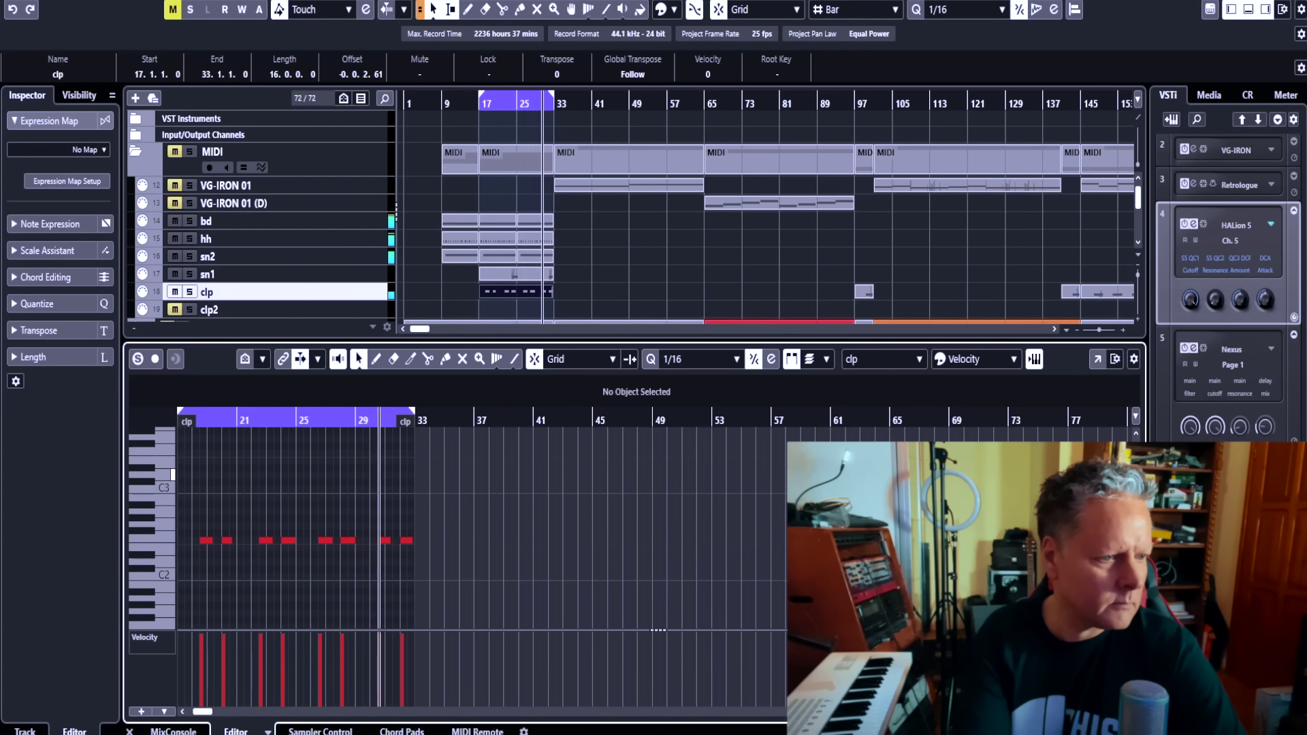
key(Return)
key(ctrl+shift+a)
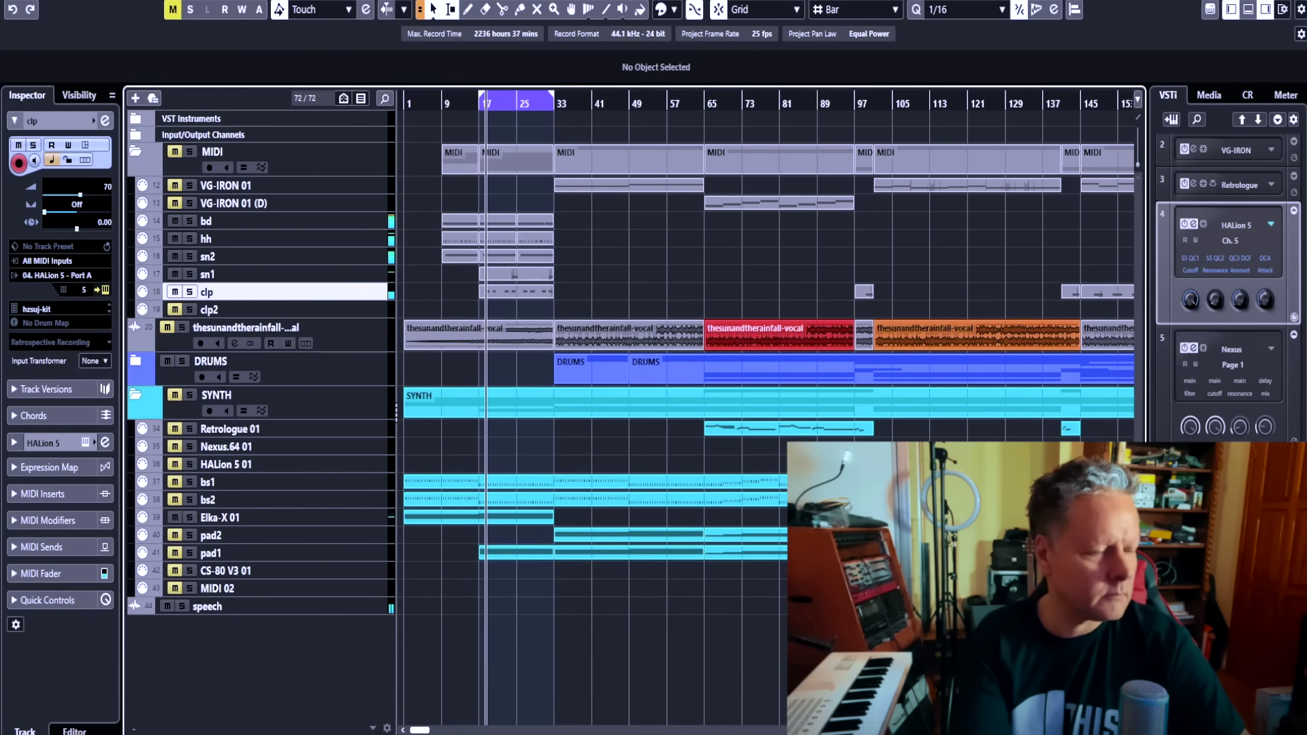
- Turn off solo on the bs2 track and select the bs1 track
key(g)
key(g)
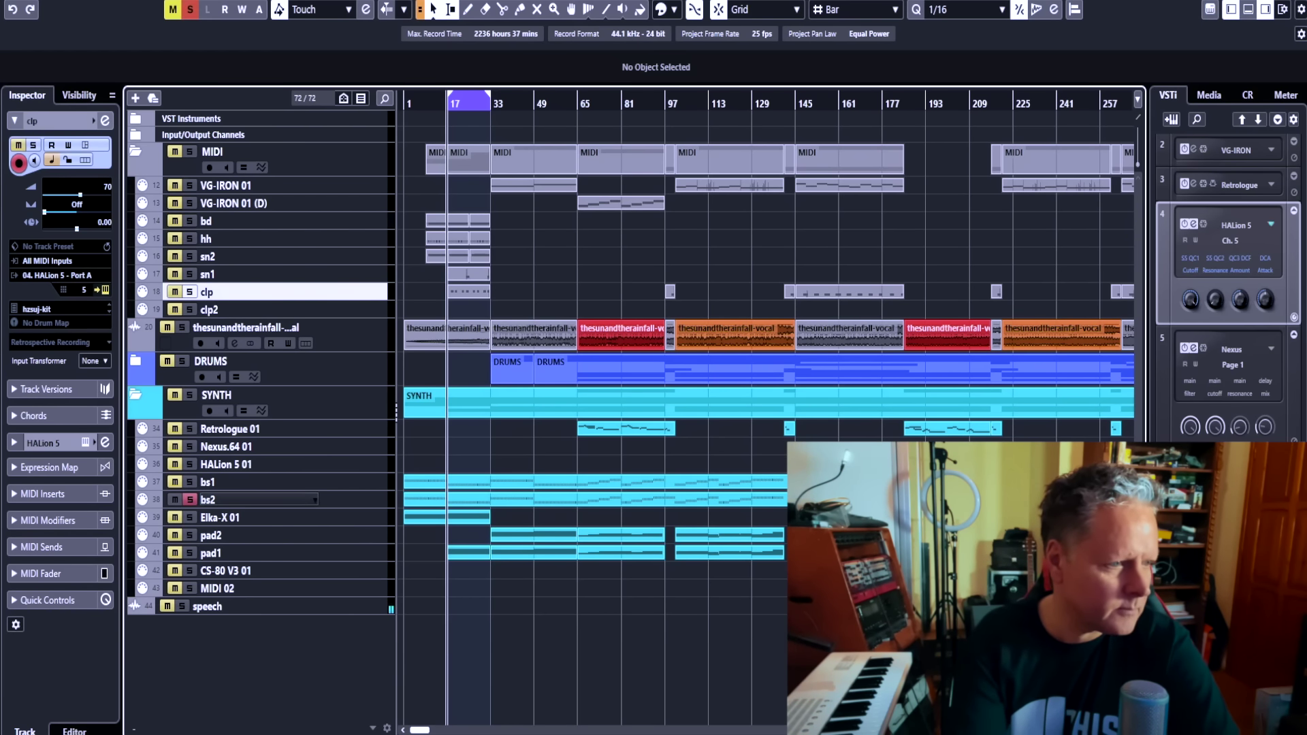
click(190, 500)
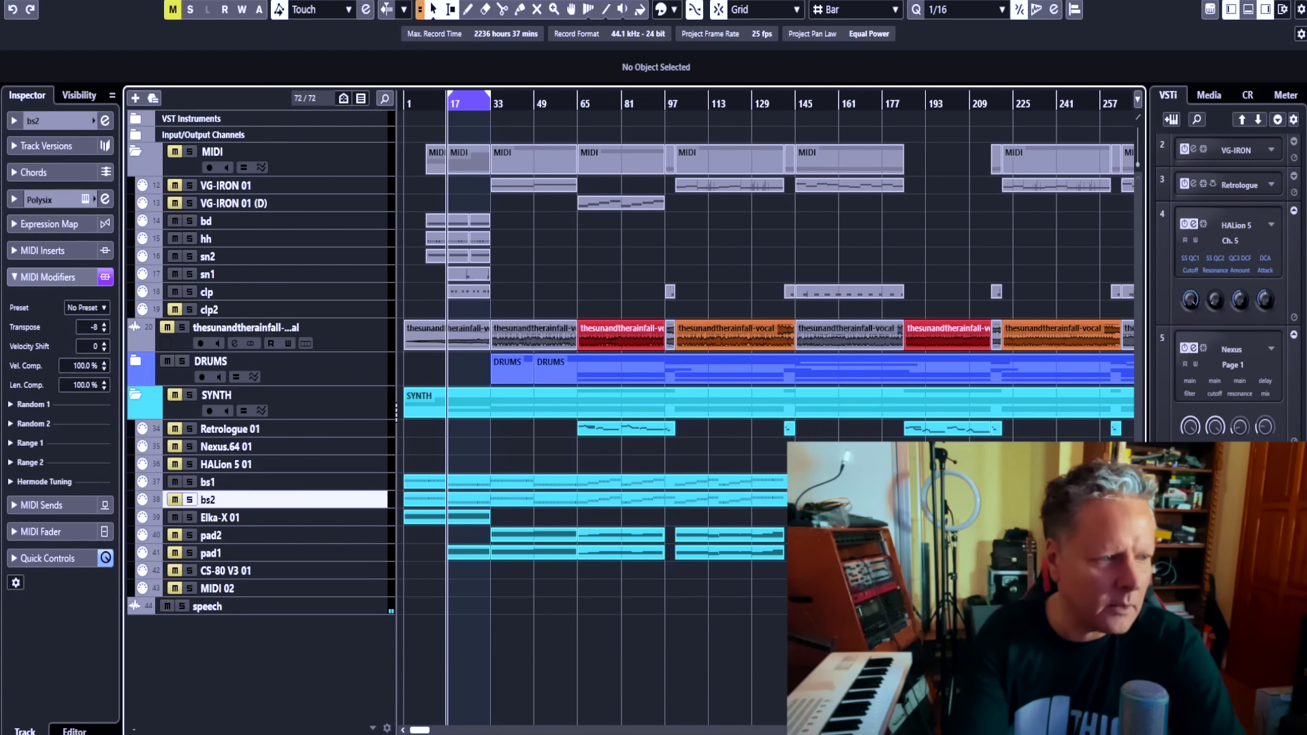
click(273, 482)
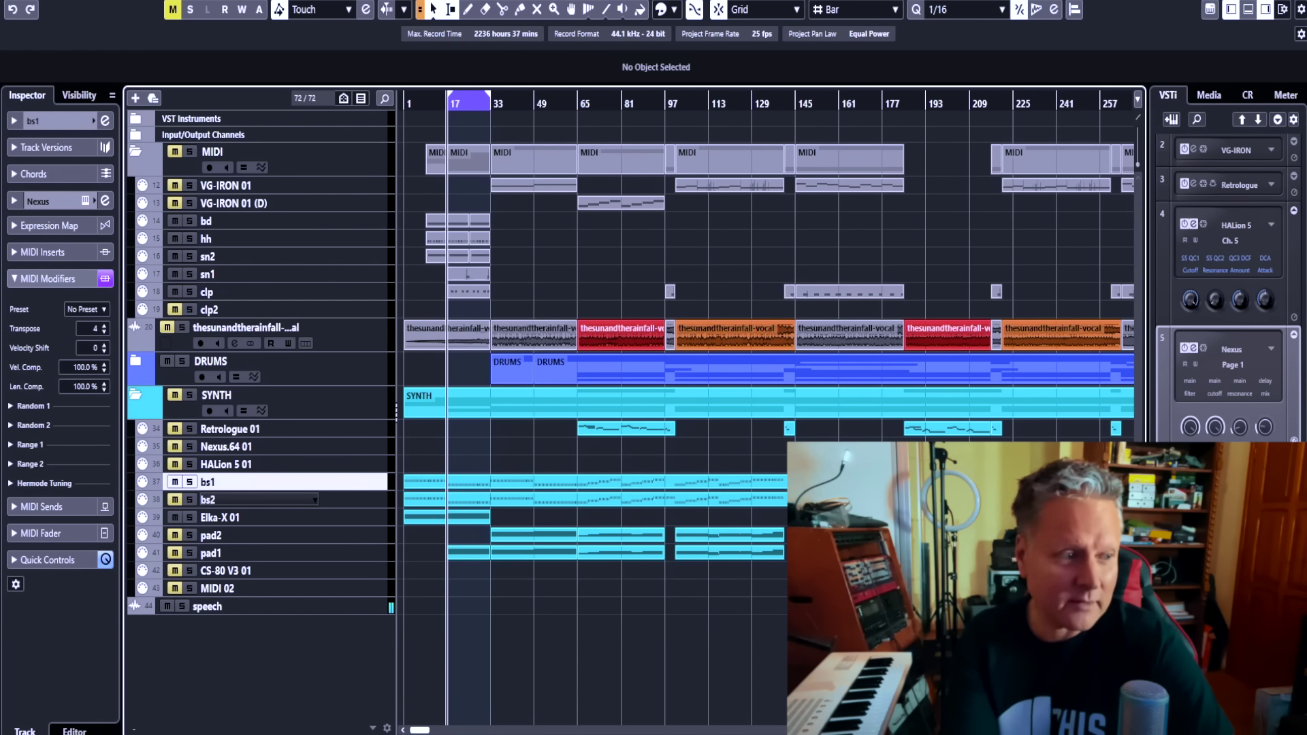
- Split the bs1 part at bar 33, delete its opening portion, and record a new bass part on bs1 over bars 17 to 33
click(595, 481)
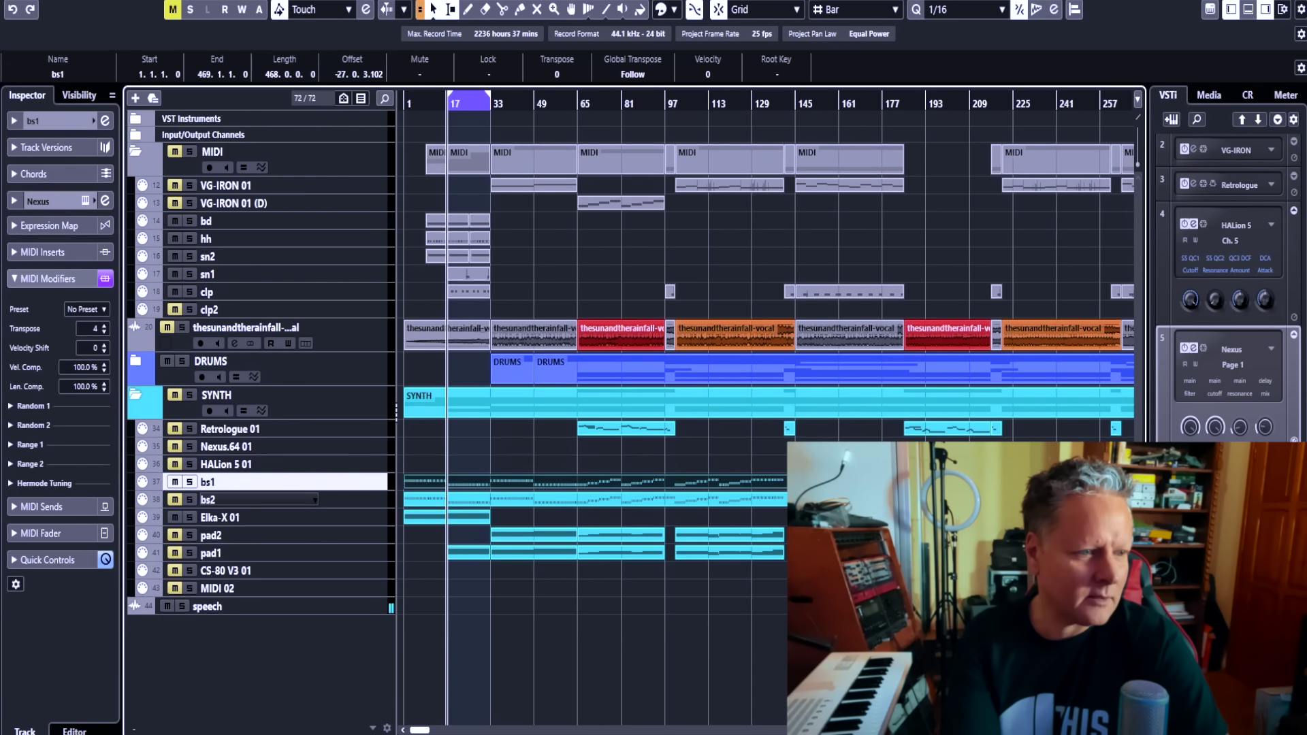
right_click(462, 474)
click(532, 474)
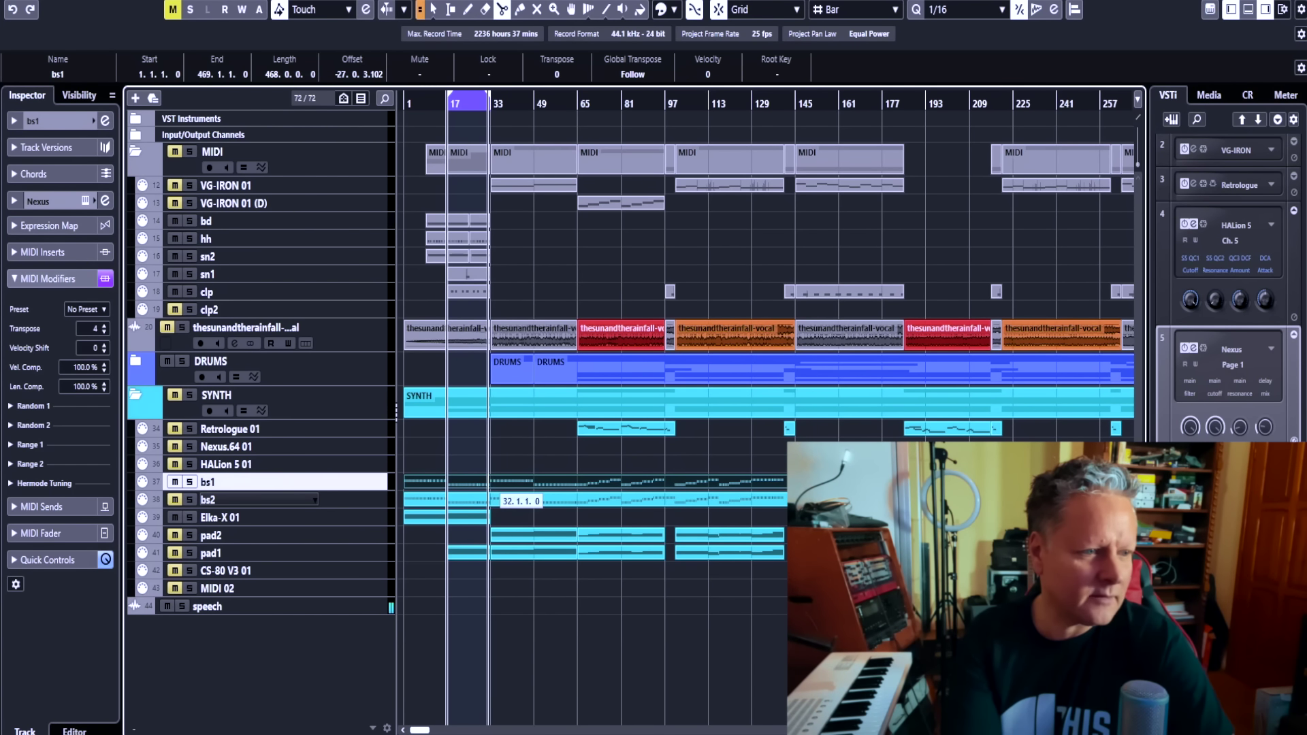
click(491, 482)
key(1)
click(468, 482)
key(Delete)
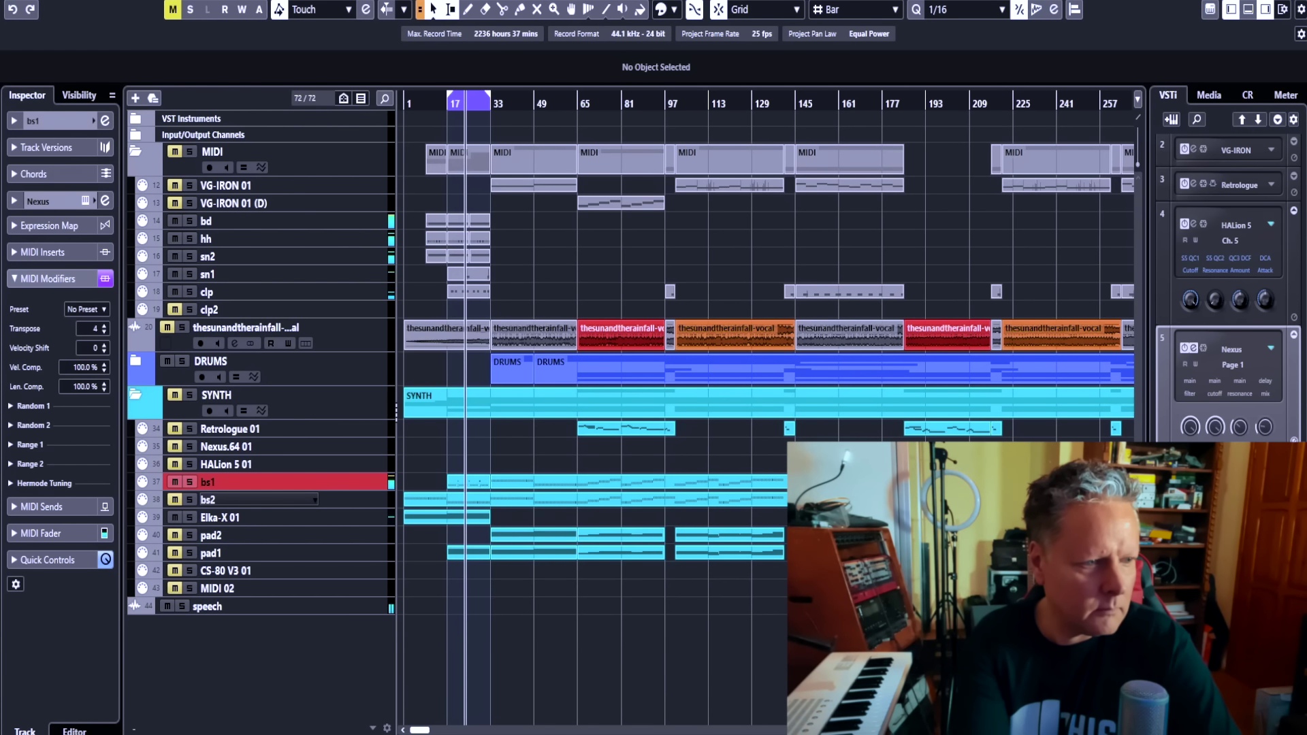
key(space)
- Open the recorded bs1 part in the Key Editor and play it soloed to check its bass notes
double_click(467, 481)
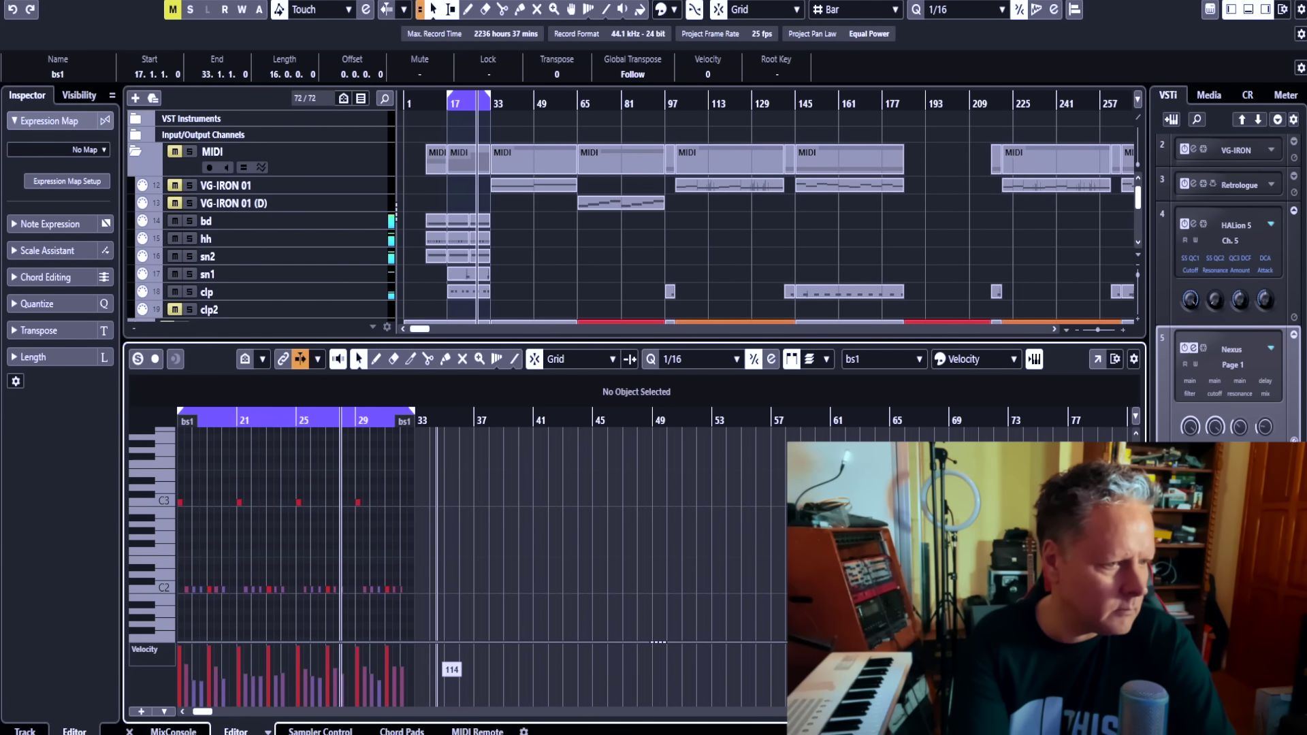
key(h)
key(h)
key(h)
key(h)
key(h)
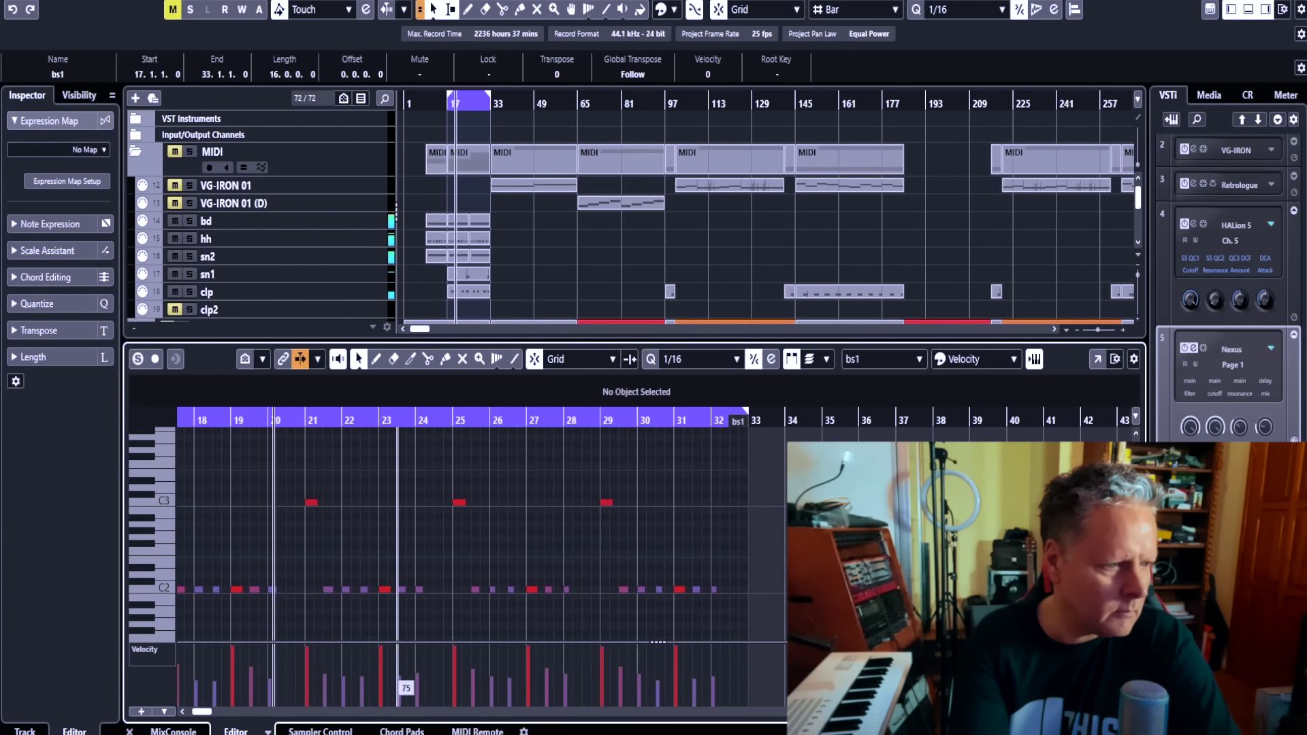
key(s)
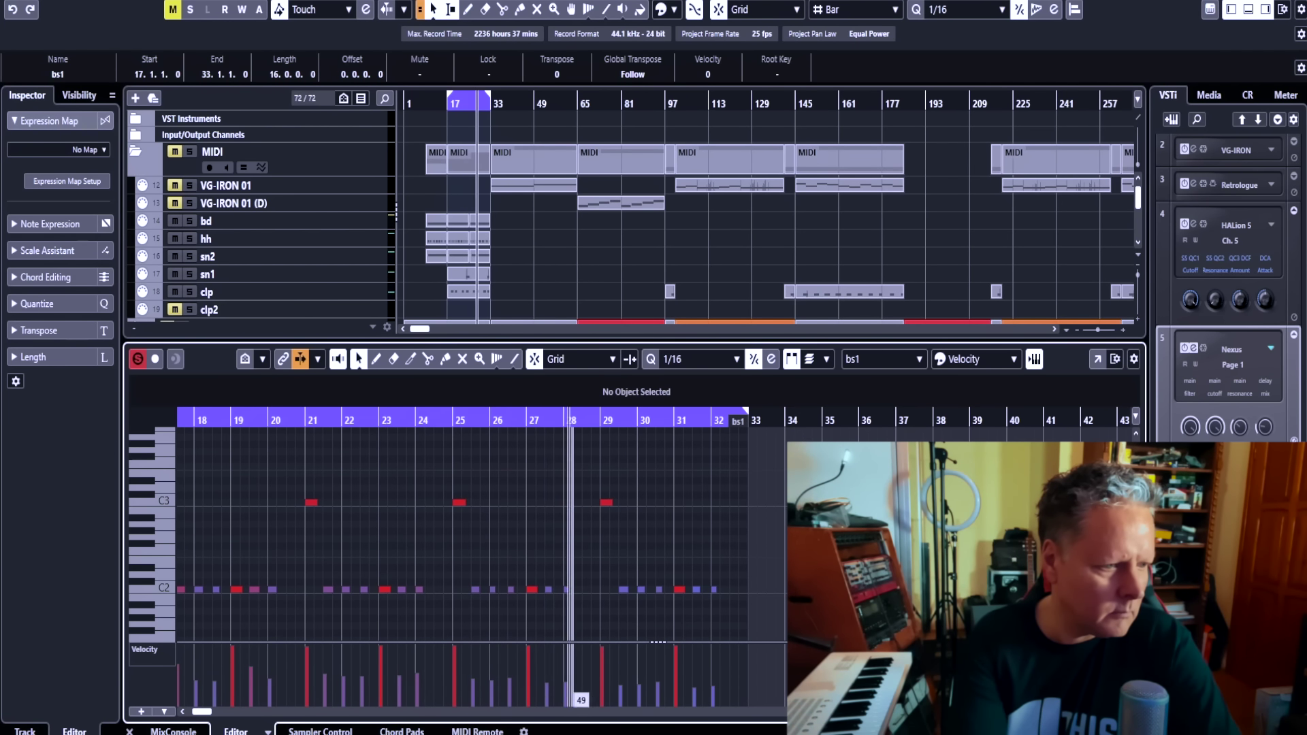
- Enlarge the velocity lane, go over the bs1 notes and velocities from bar 17, and close the editor
click(183, 711)
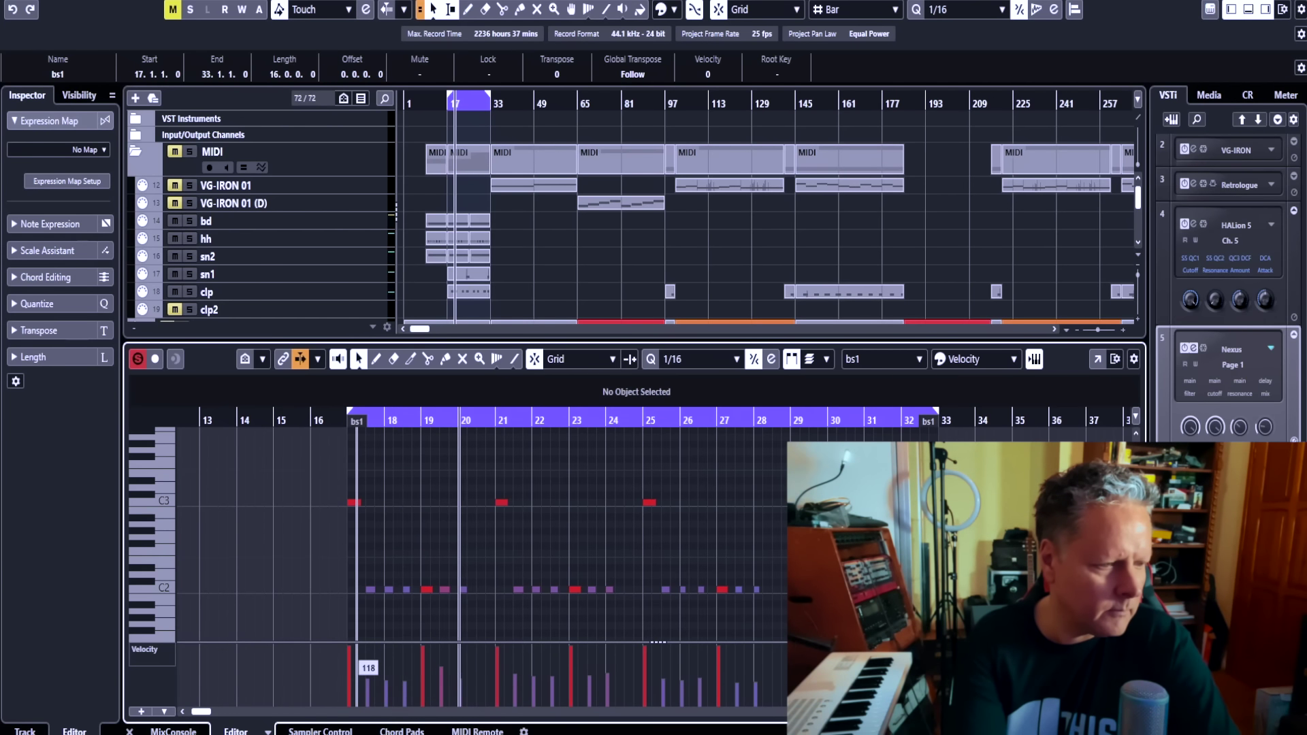
drag(356, 642, 356, 611)
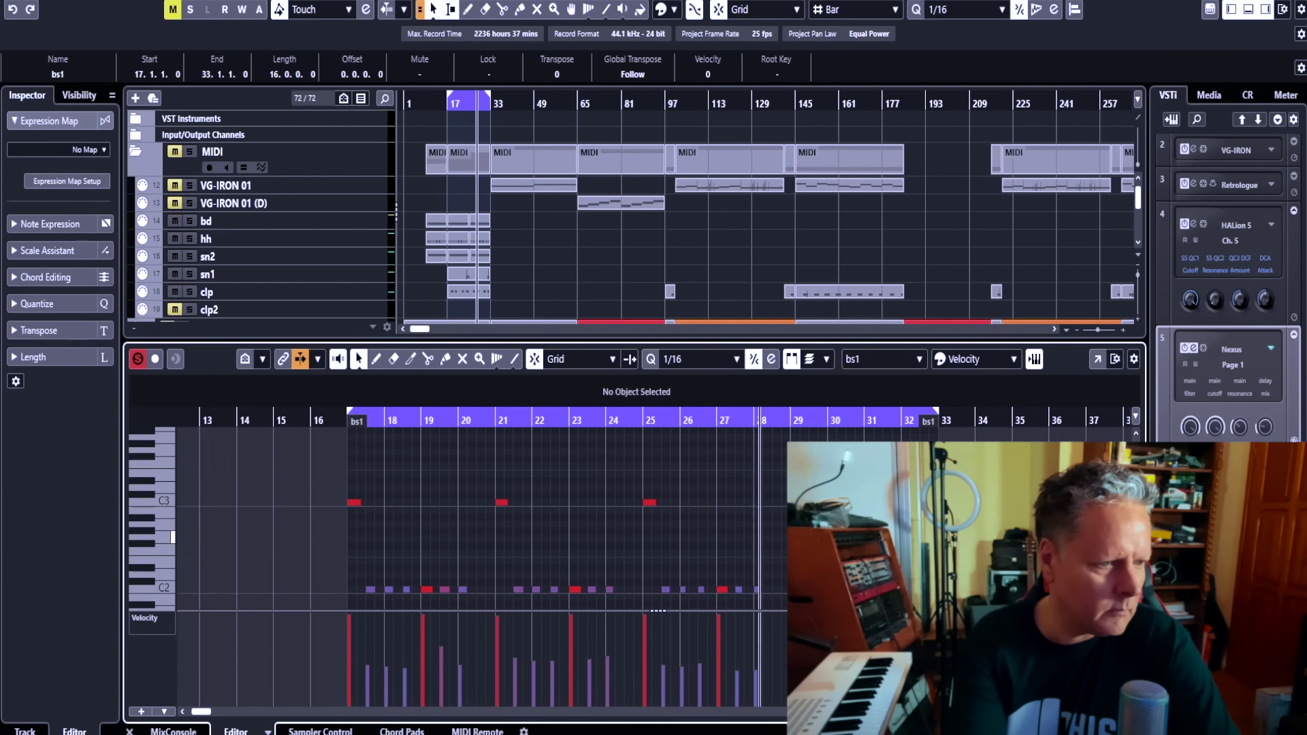
scroll(565, 518, up, 2)
scroll(657, 610, down, 2)
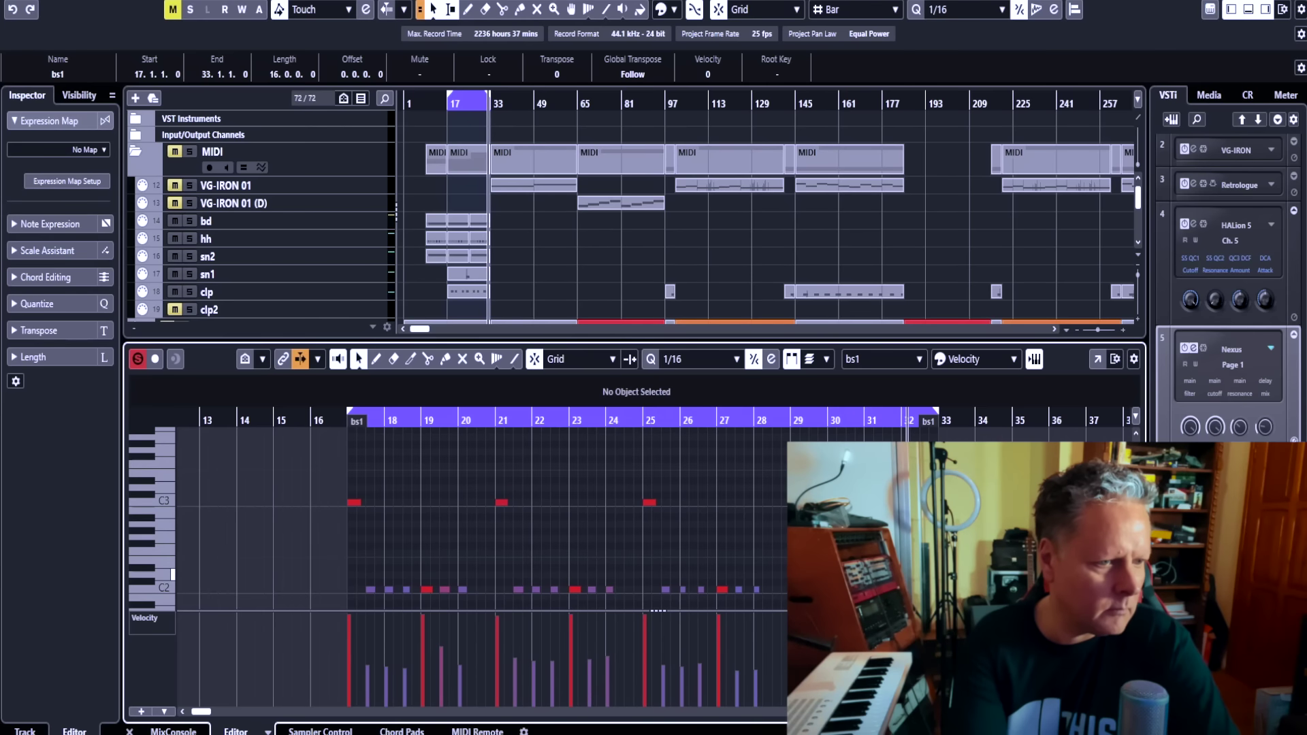
key(ctrl+e)
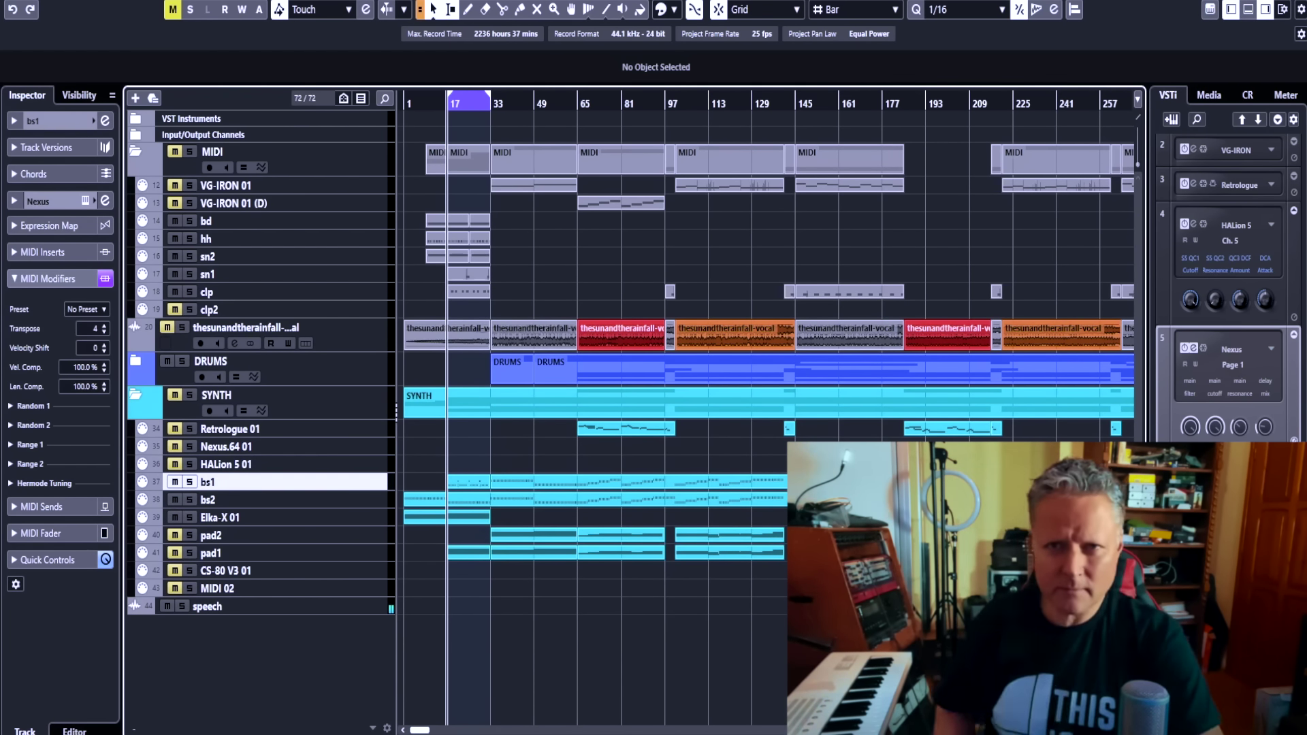
- Play from the song start, split the bs2 part at bar 17 and mute its portion over bars 1 to 17
click(313, 499)
key(KP_Decimal)
key(space)
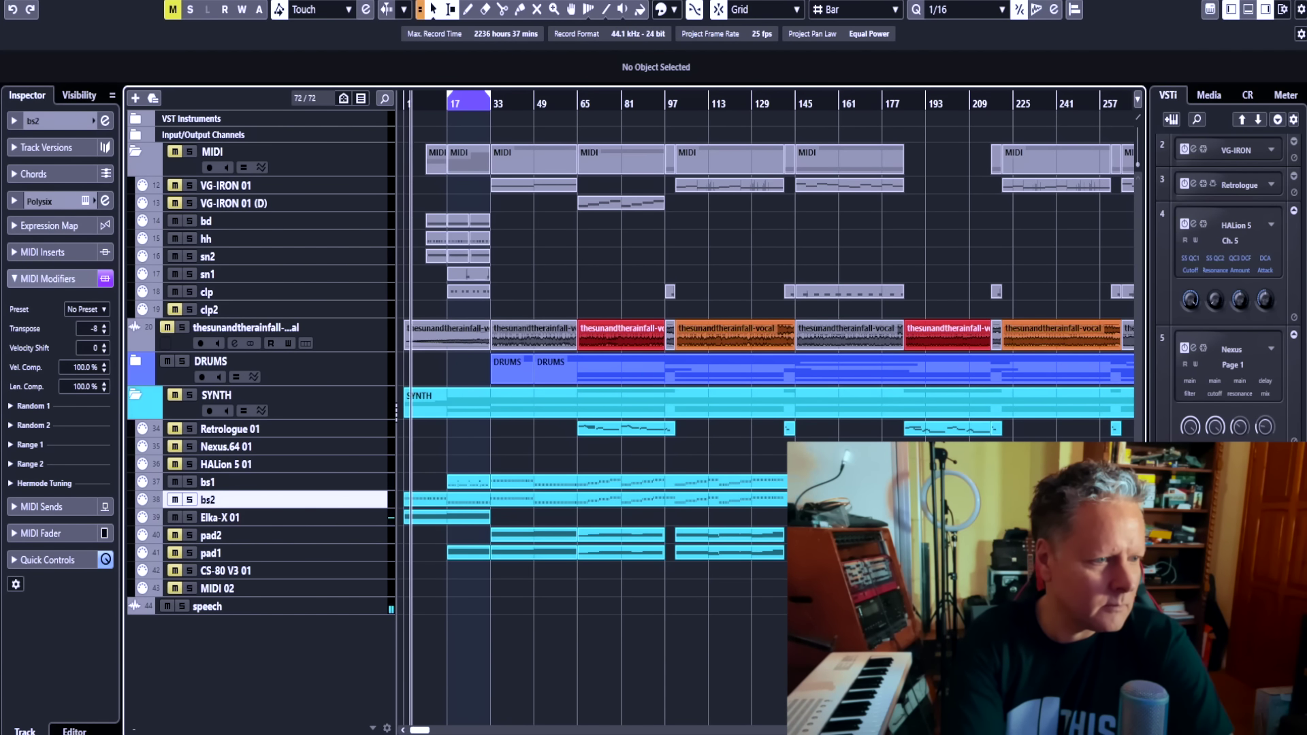
right_click(431, 556)
click(508, 568)
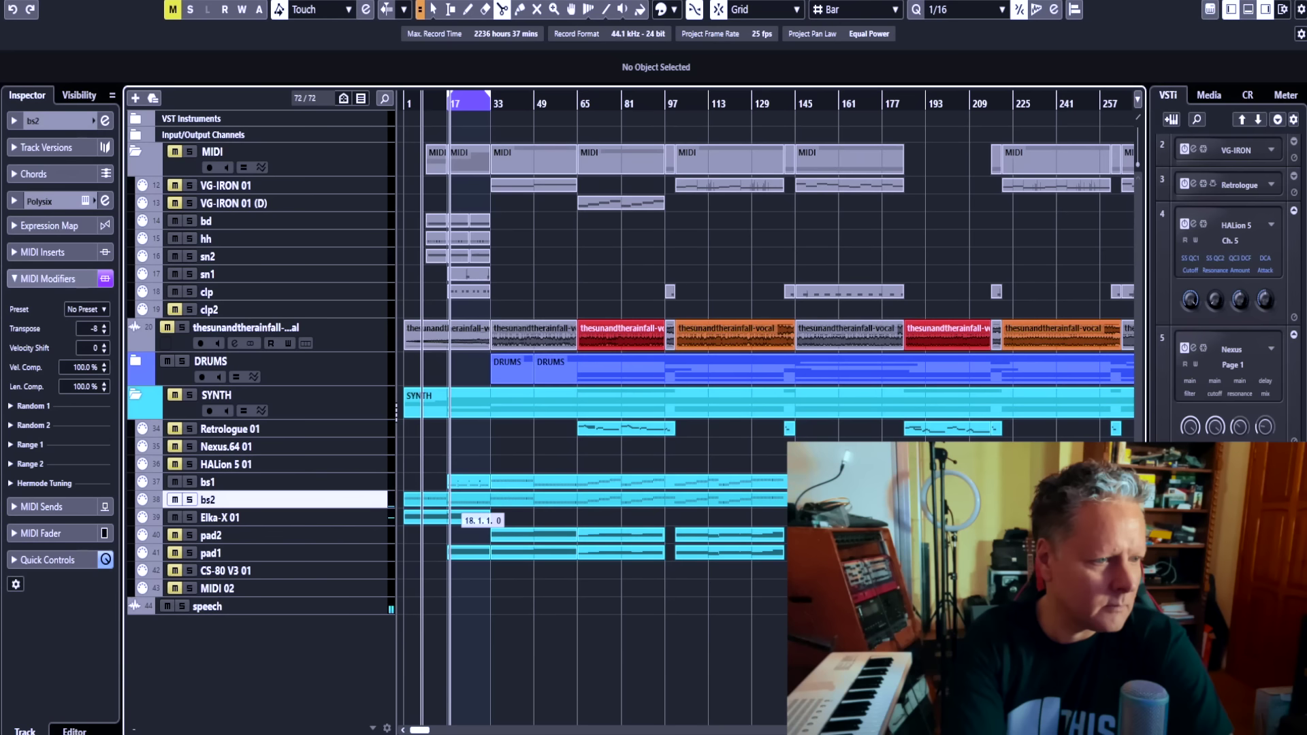
right_click(449, 501)
click(552, 500)
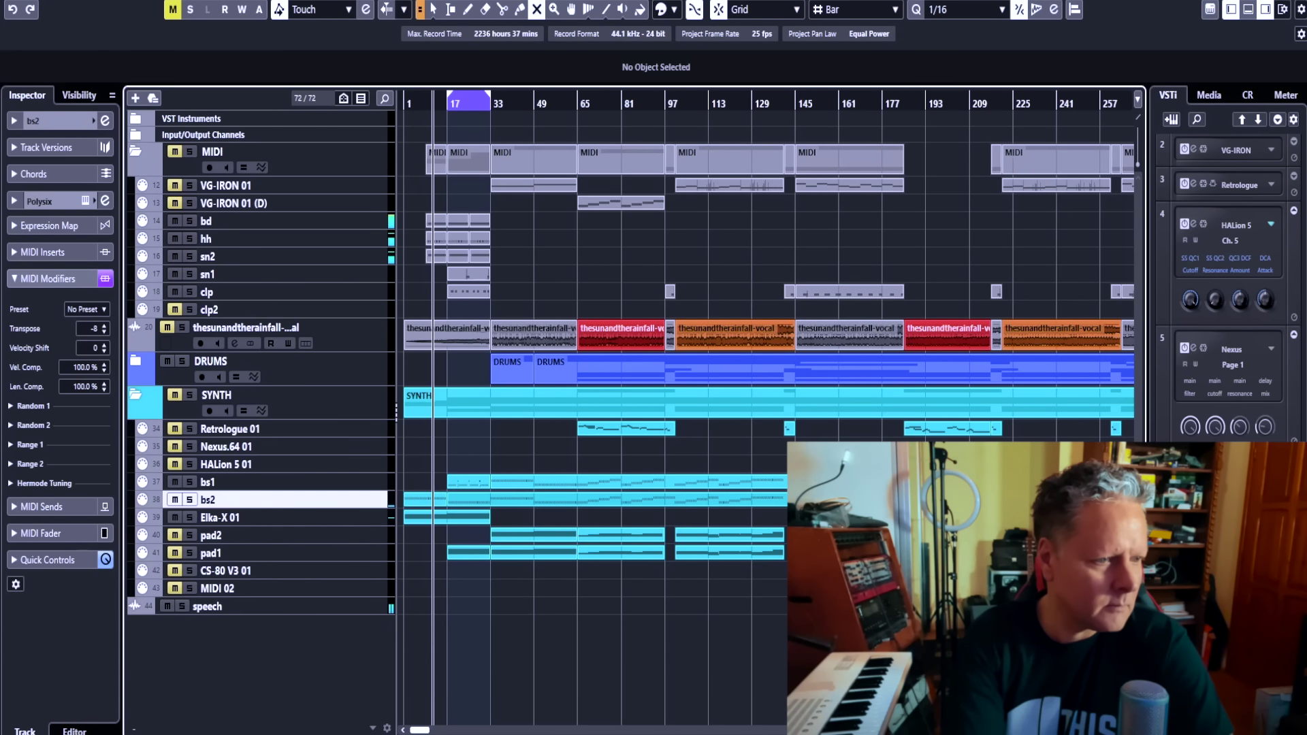
click(414, 500)
right_click(414, 500)
click(414, 499)
click(419, 482)
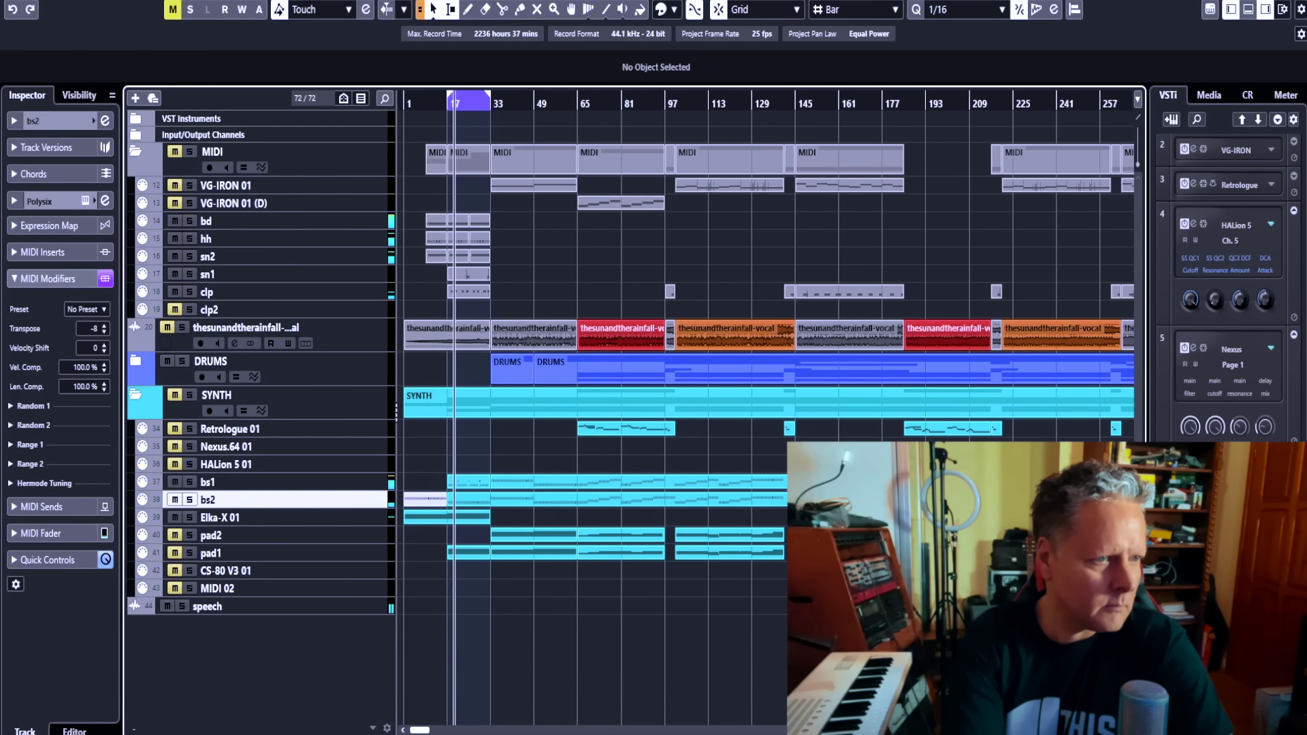
- Move the cycle range to bars 33 to 49 and copy the bd, hh, sn2, sn1 and clp parts of bars 17 to 33 there
drag(489, 95, 533, 95)
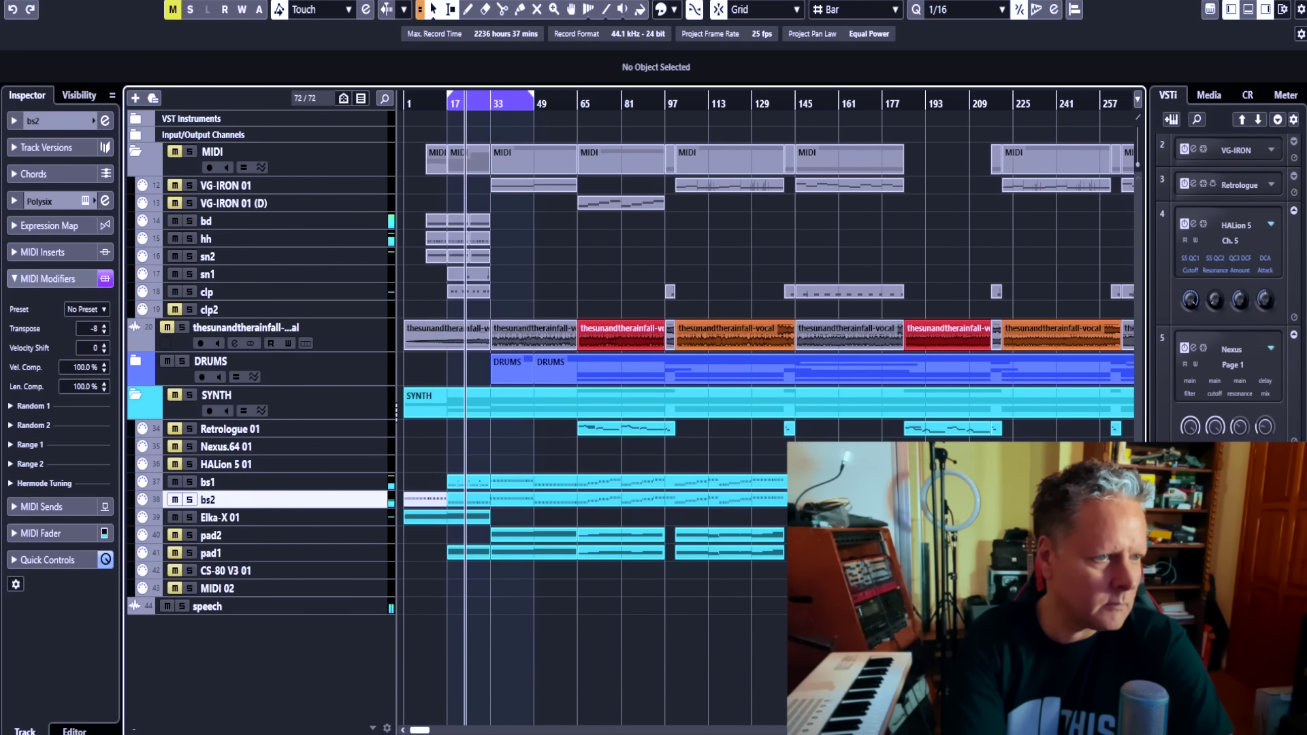
drag(448, 95, 486, 95)
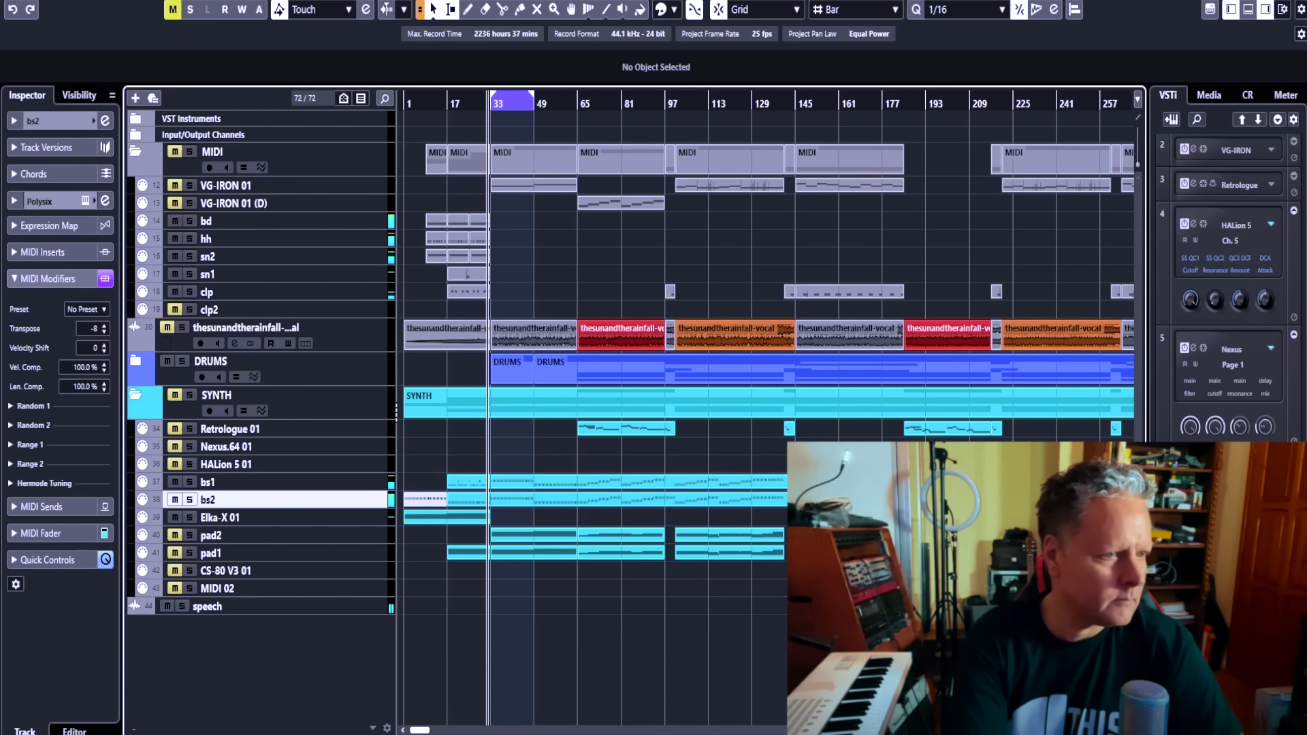
drag(504, 220, 450, 293)
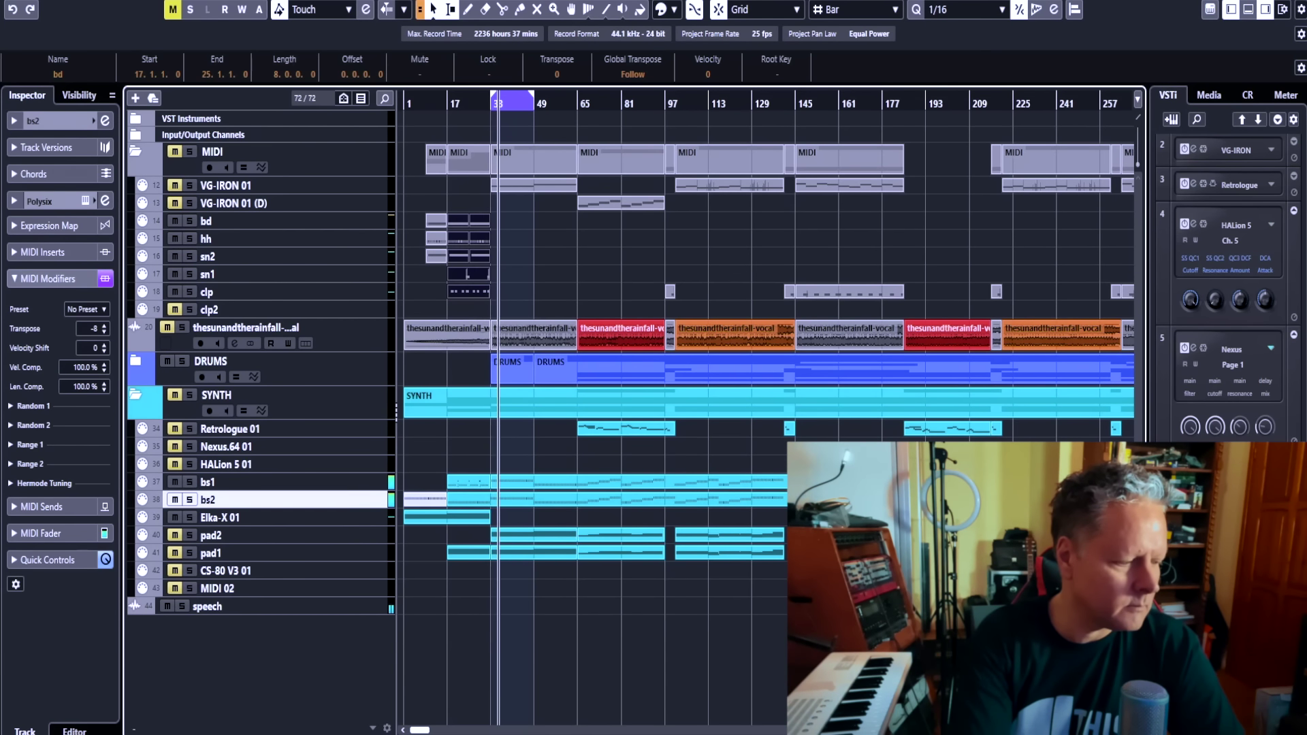
drag(456, 222, 499, 221)
key(ctrl+shift+a)
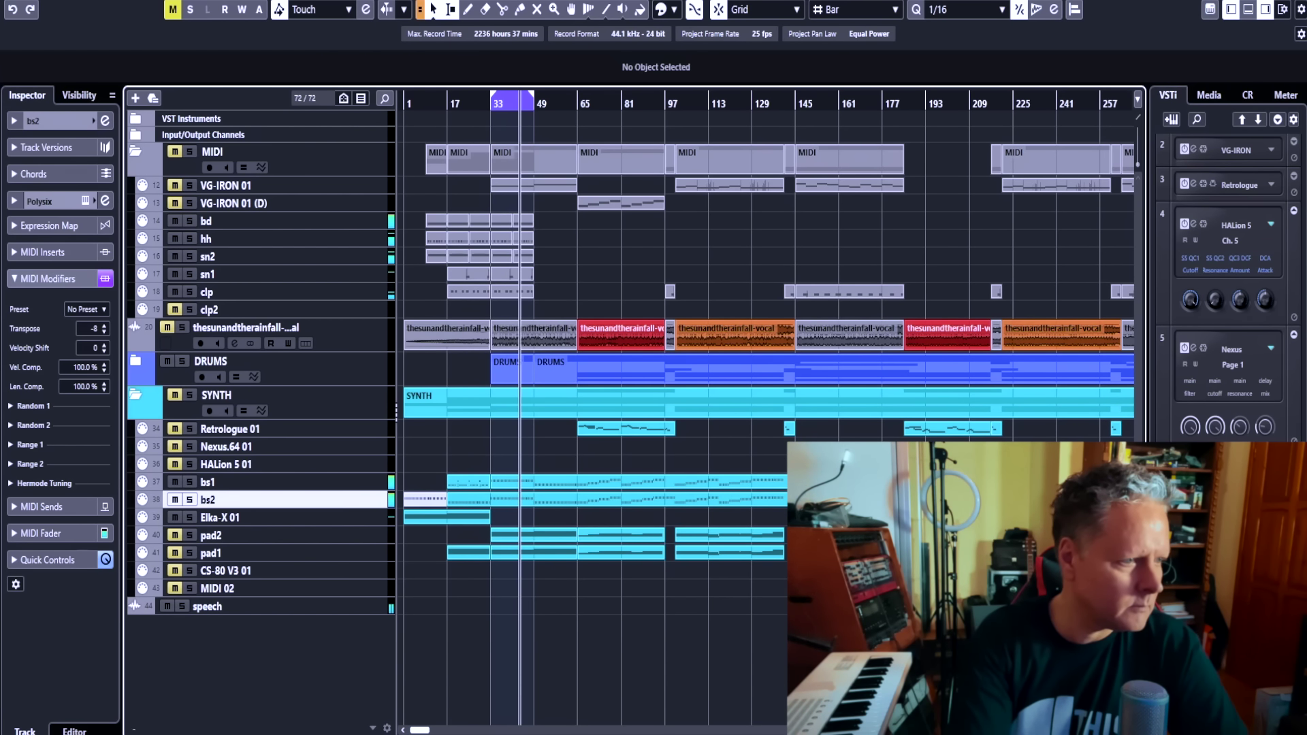
click(134, 361)
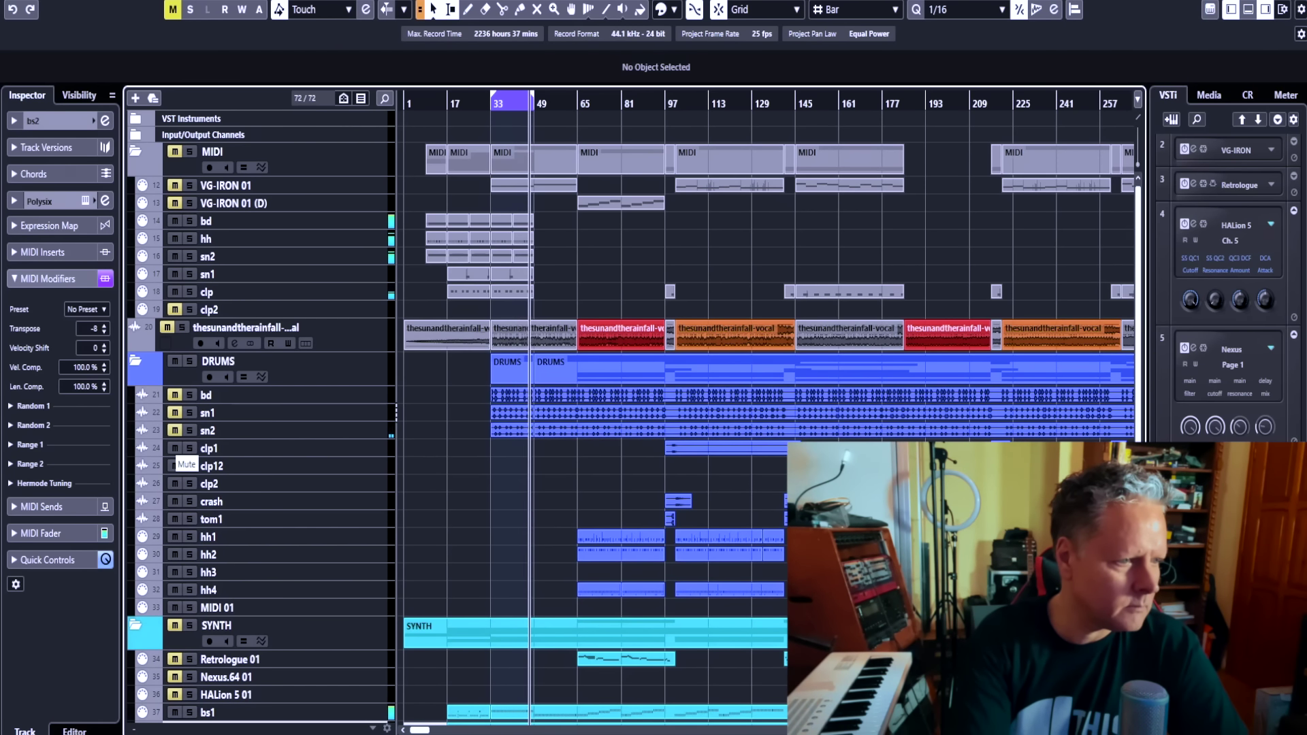
click(137, 360)
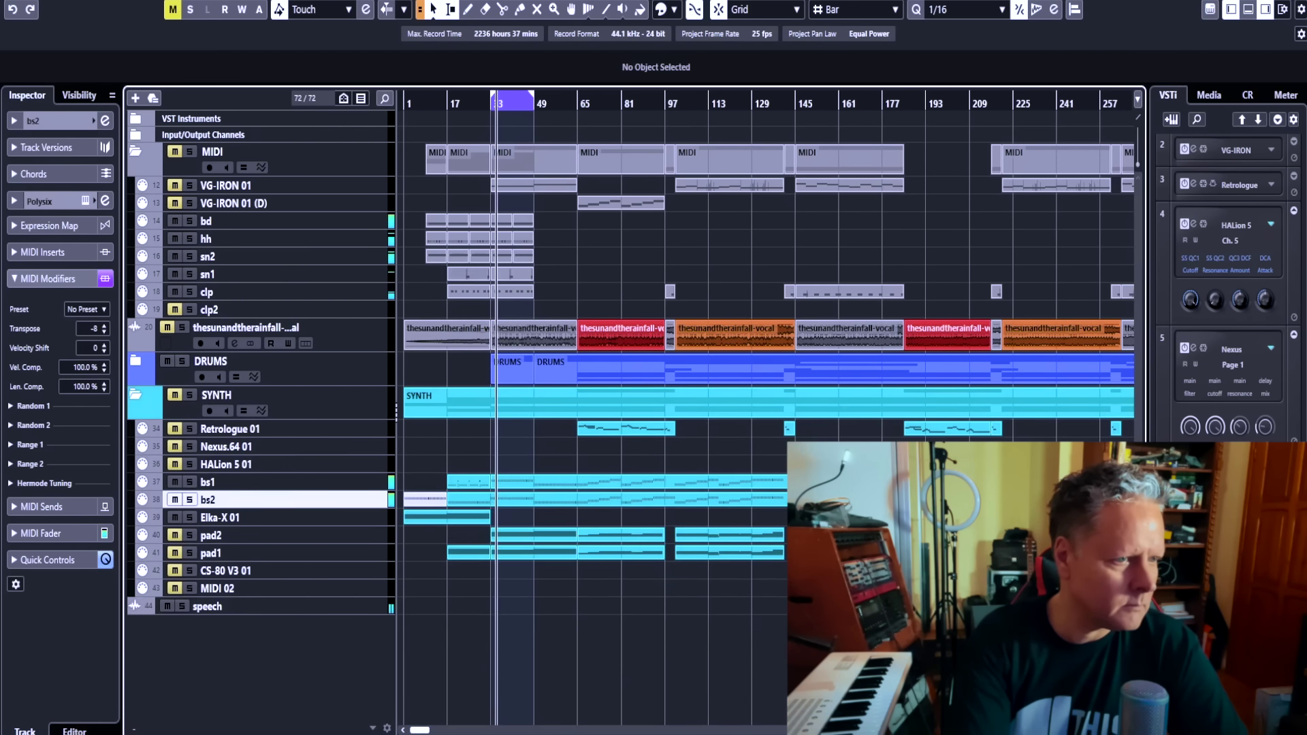
- Glue the copied drum parts together on their tracks within bars 33 to 49
right_click(484, 271)
click(576, 275)
click(576, 275)
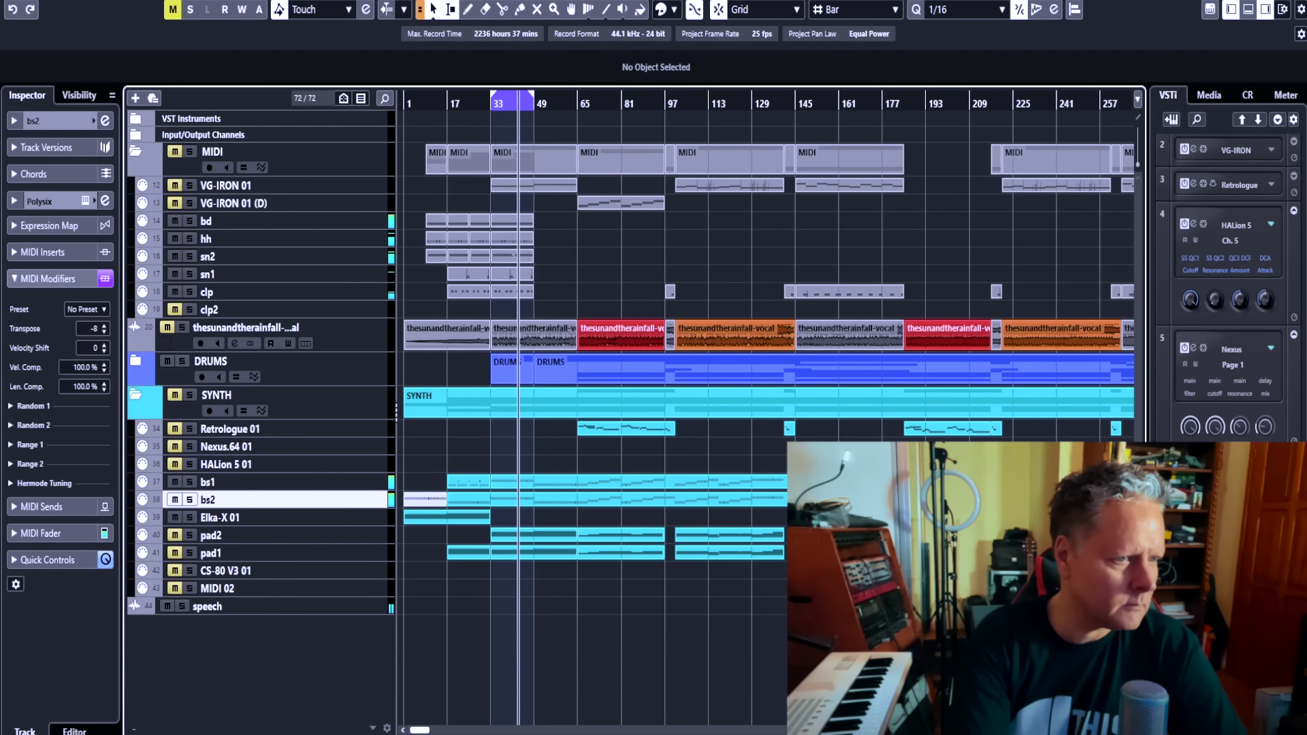
- Copy the bd, hh, sn2, sn1 and clp parts of bars 33 to 49 to bar 49 and extend the cycle range to bar 65
drag(517, 218, 515, 218)
drag(512, 220, 556, 204)
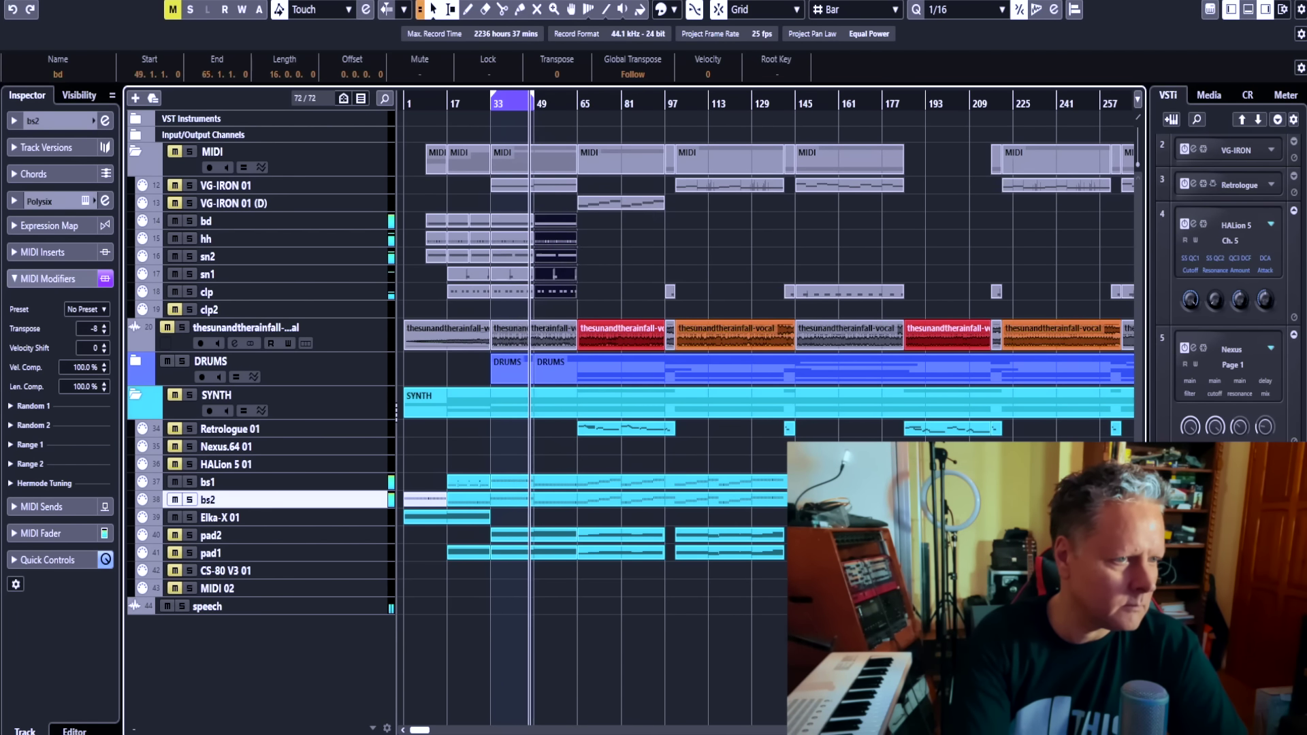
click(557, 203)
drag(532, 94, 578, 94)
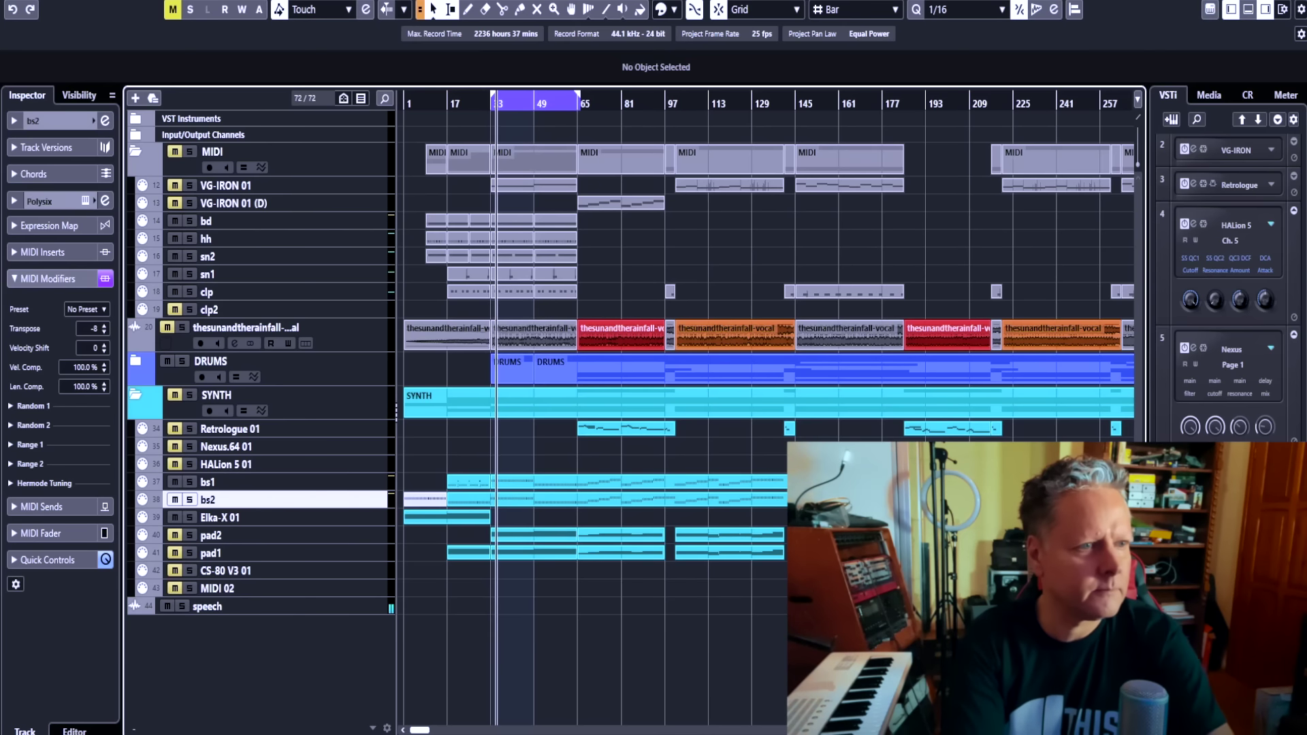
key(space)
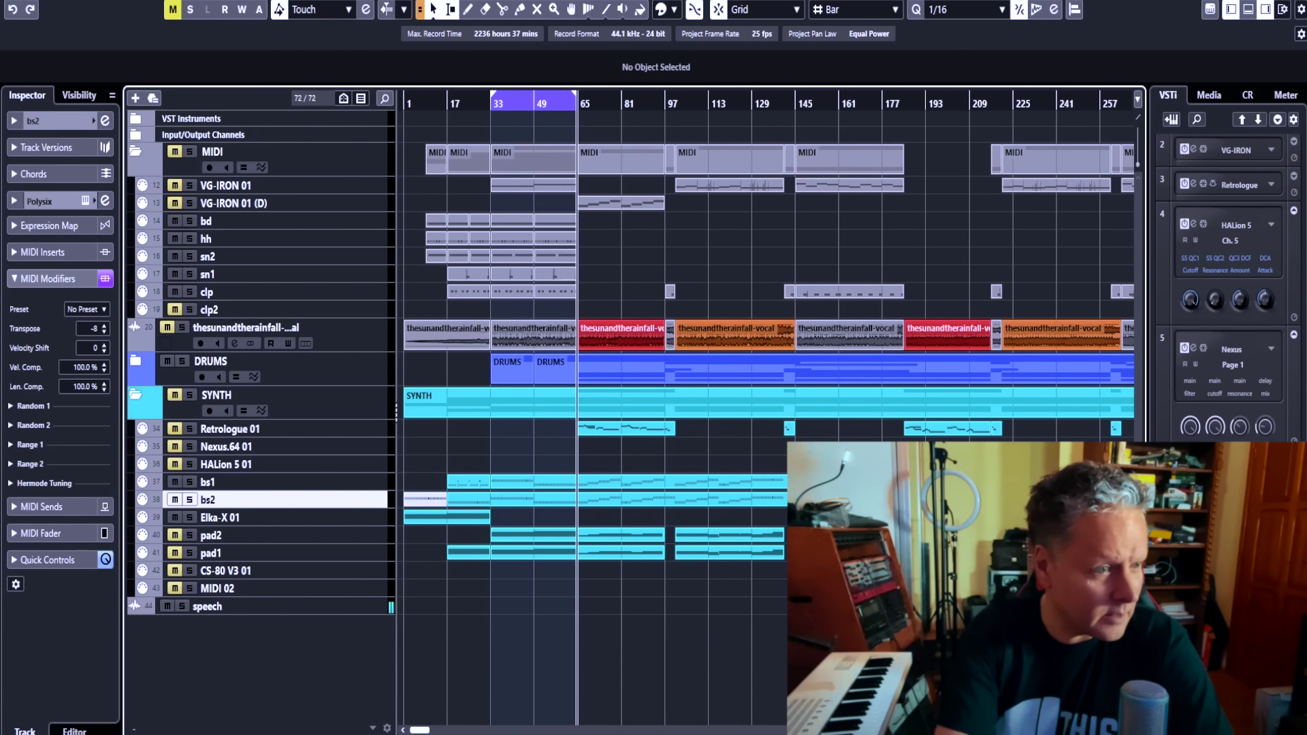
right_click(590, 286)
click(634, 295)
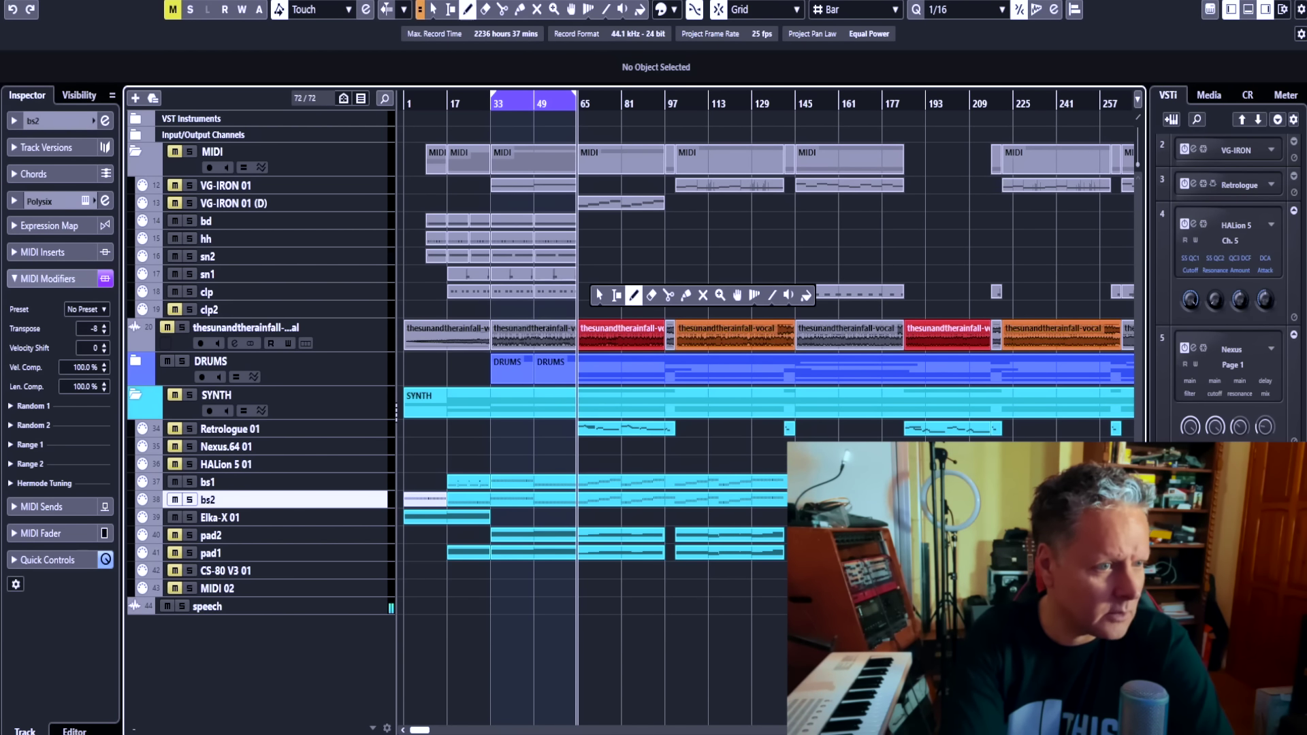
key(Escape)
- Play from bar 33 and solo the bs2 bass track
key(space)
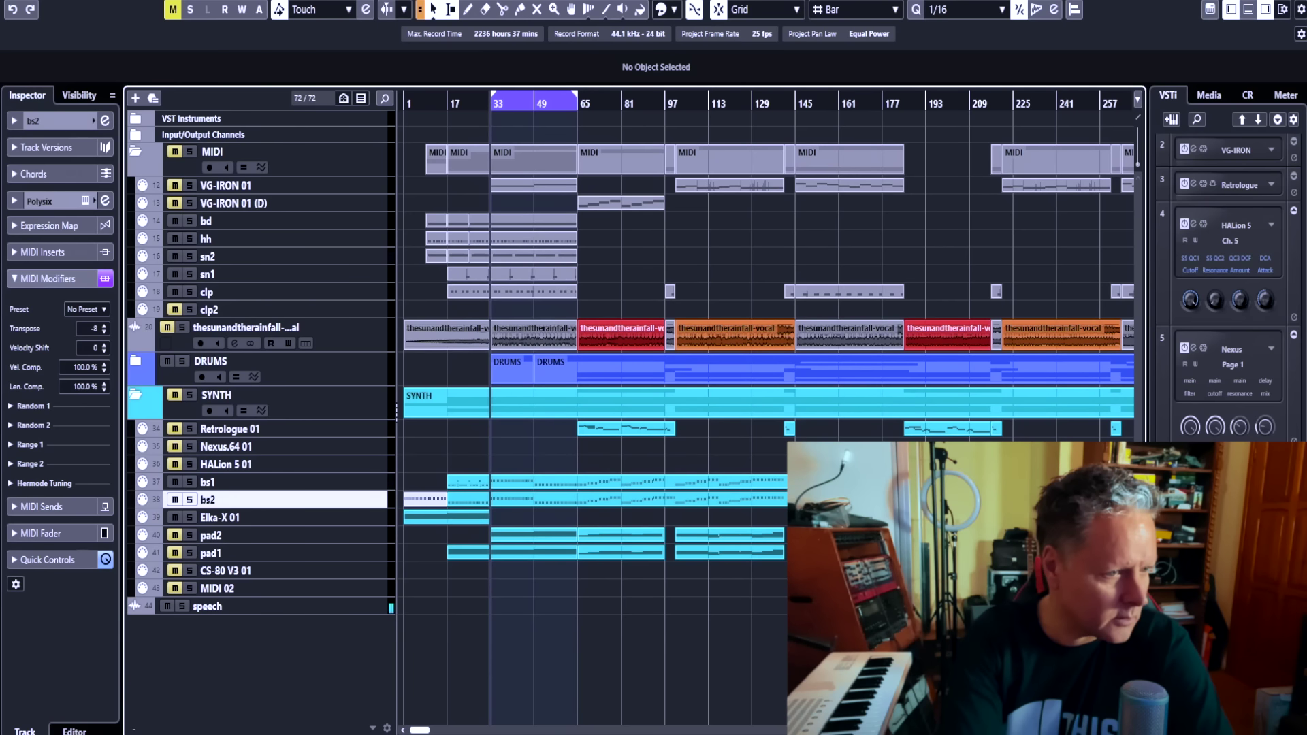
click(315, 499)
click(190, 499)
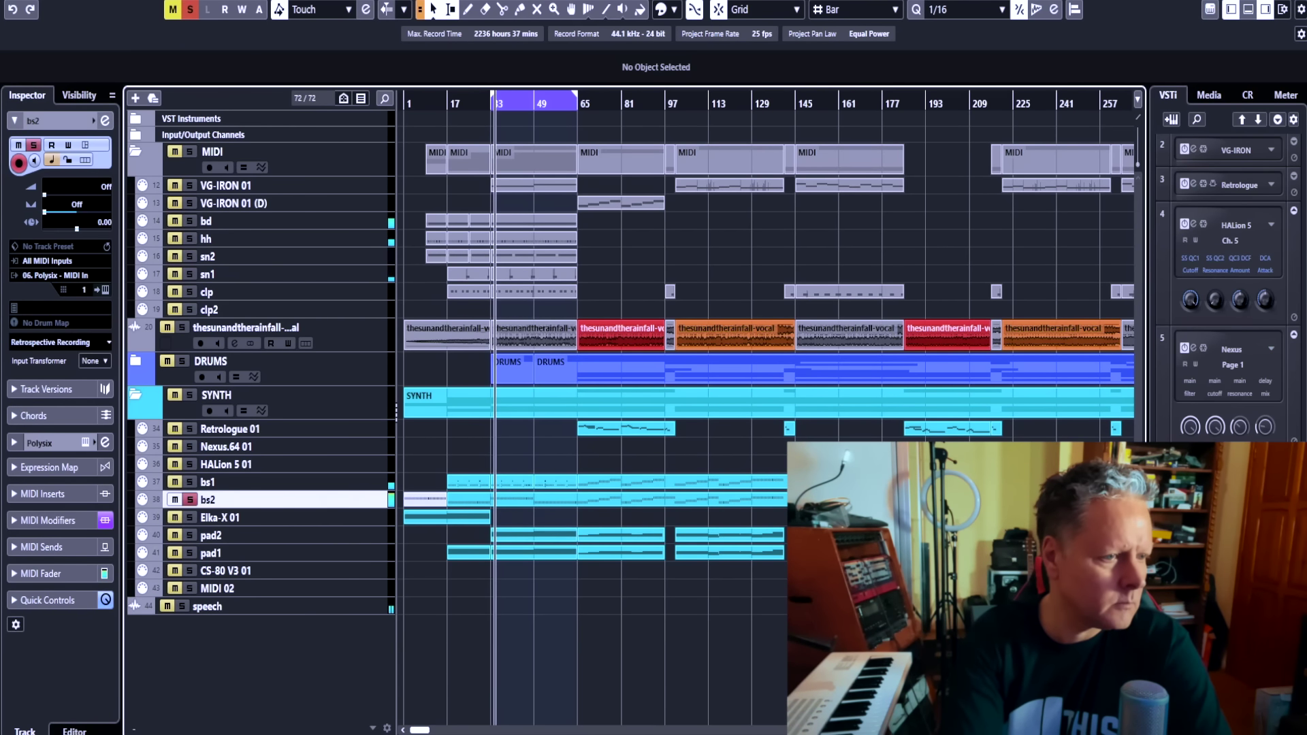
- Unsolo the bs2 track, split its bass part at bar 33 and place a 16-bar piece over bars 33 to 49
click(190, 500)
right_click(524, 515)
click(600, 524)
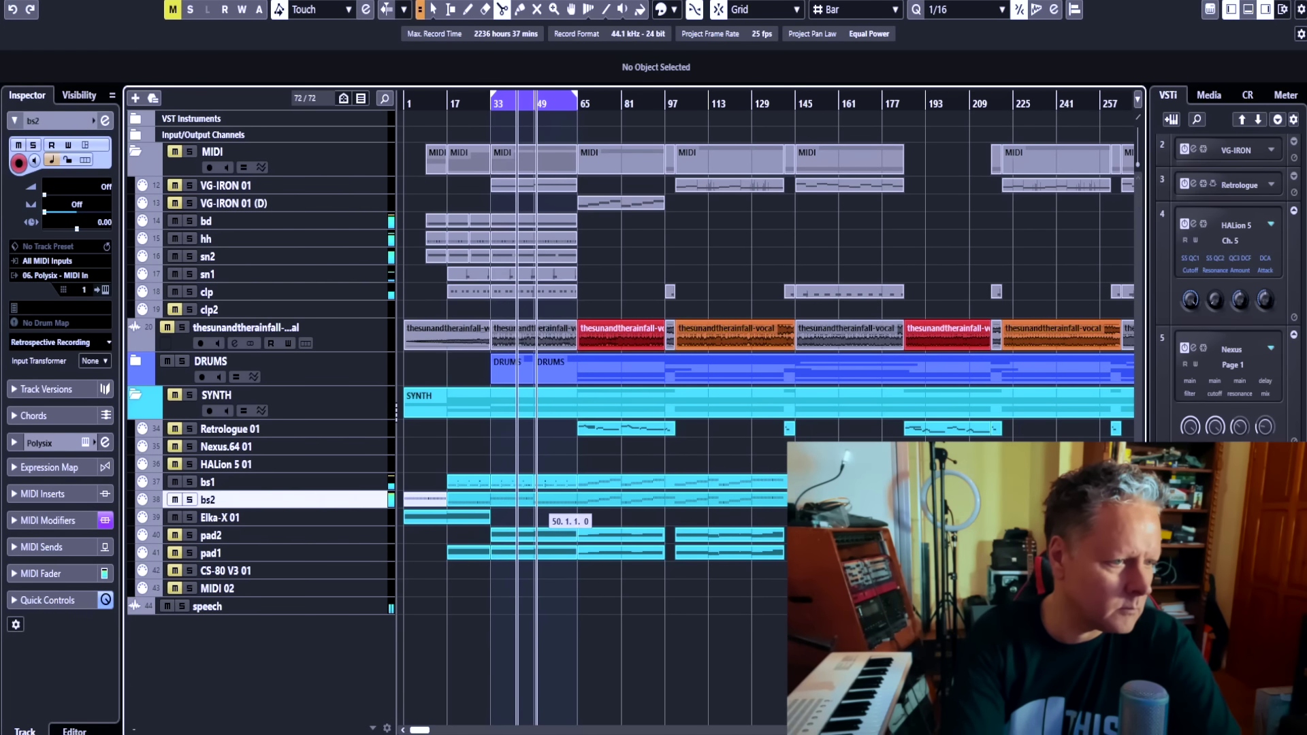
click(492, 508)
right_click(496, 504)
click(497, 505)
drag(491, 505, 534, 504)
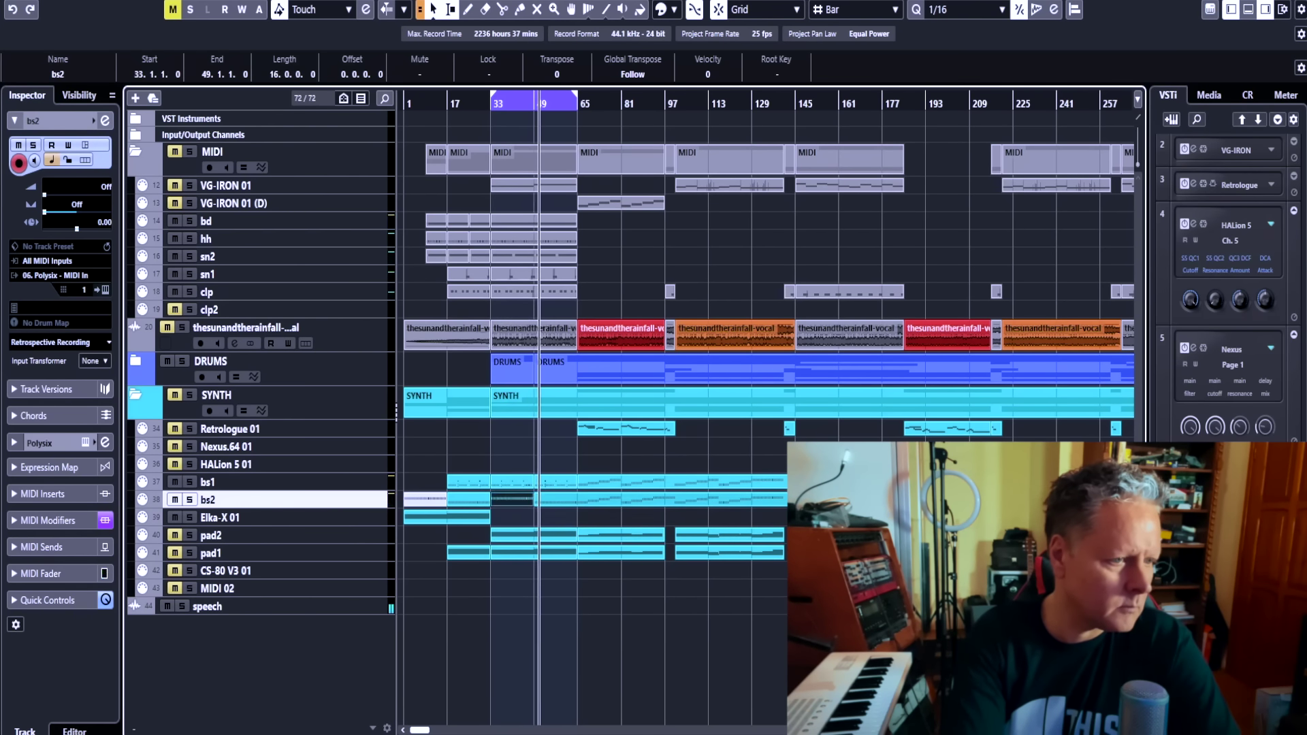
- Split the bs2 bass part at bar 65 and arrange its 16-bar pieces within bars 33 to 65
right_click(543, 496)
click(620, 505)
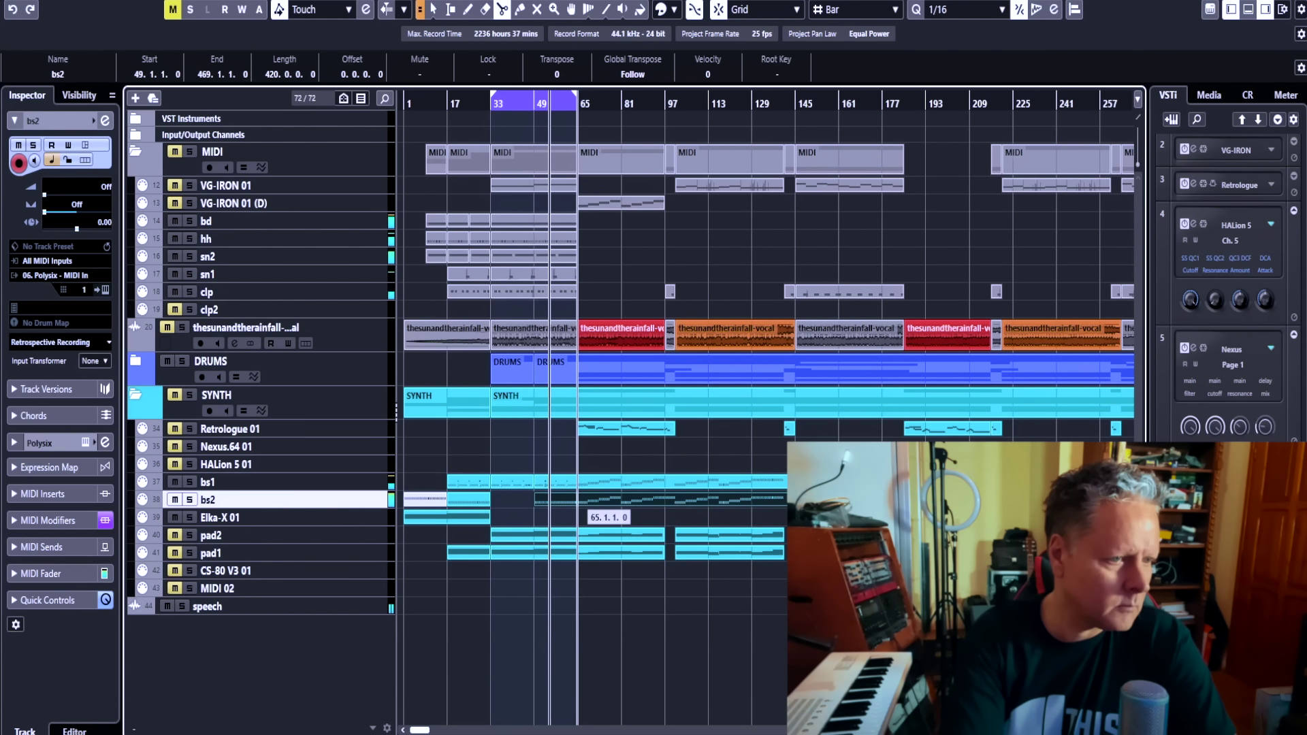
click(579, 502)
key(1)
drag(556, 500, 513, 499)
key(ctrl+shift+a)
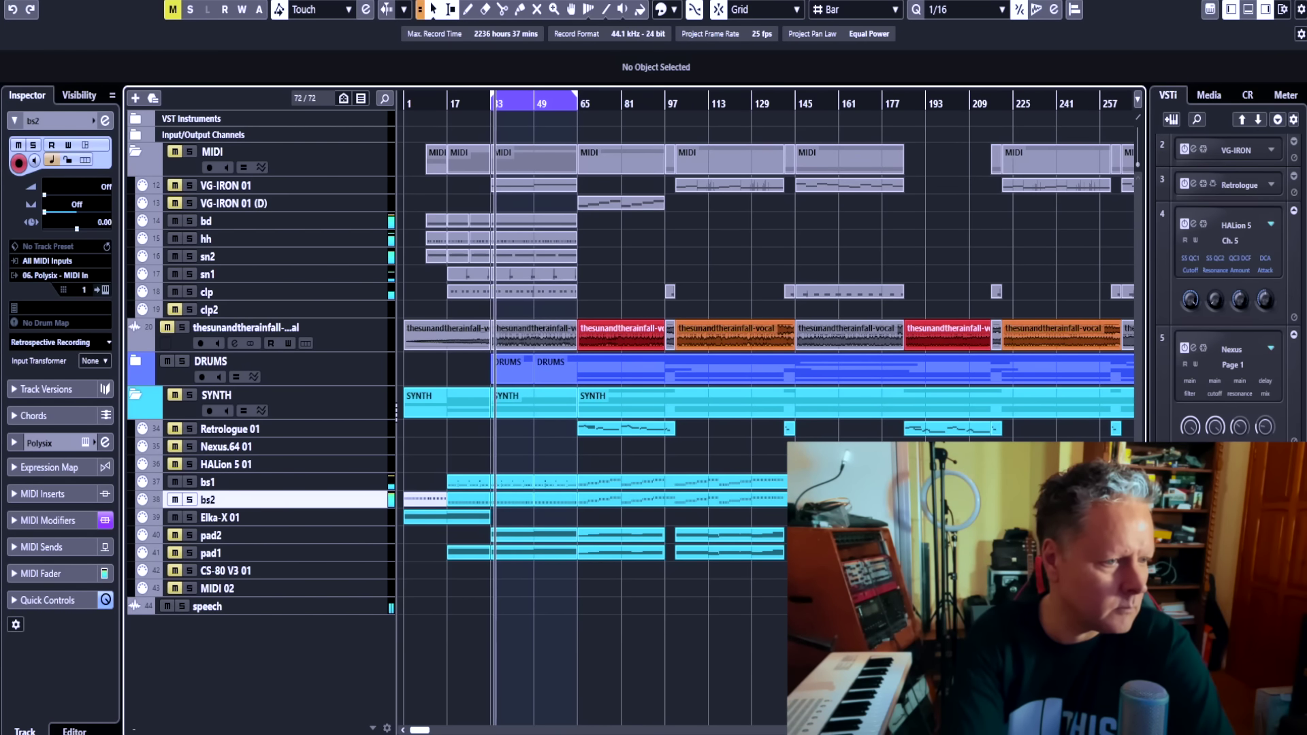
- Move the cycle range to bars 65 to 97 and copy the bd, hh, sn2, sn1 and clp parts of bars 33 to 65 there
key(g)
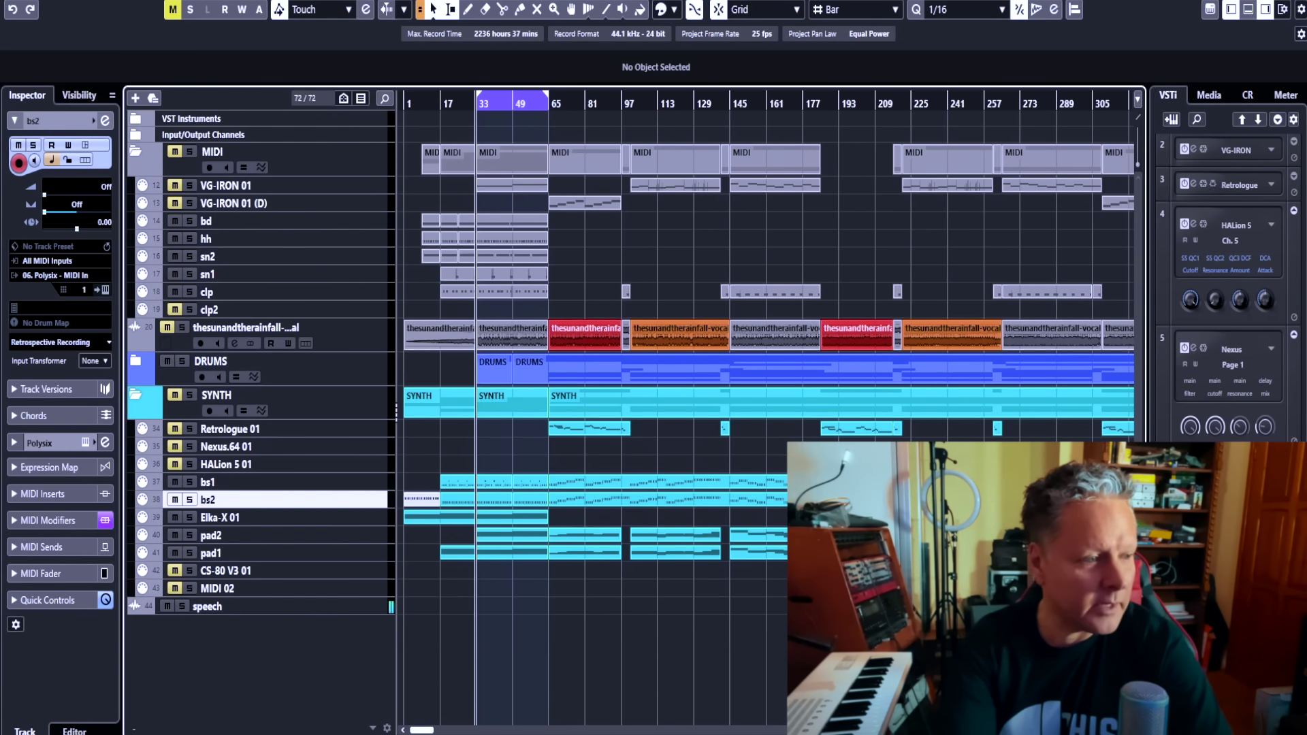
key(Down)
key(Down)
key(Down)
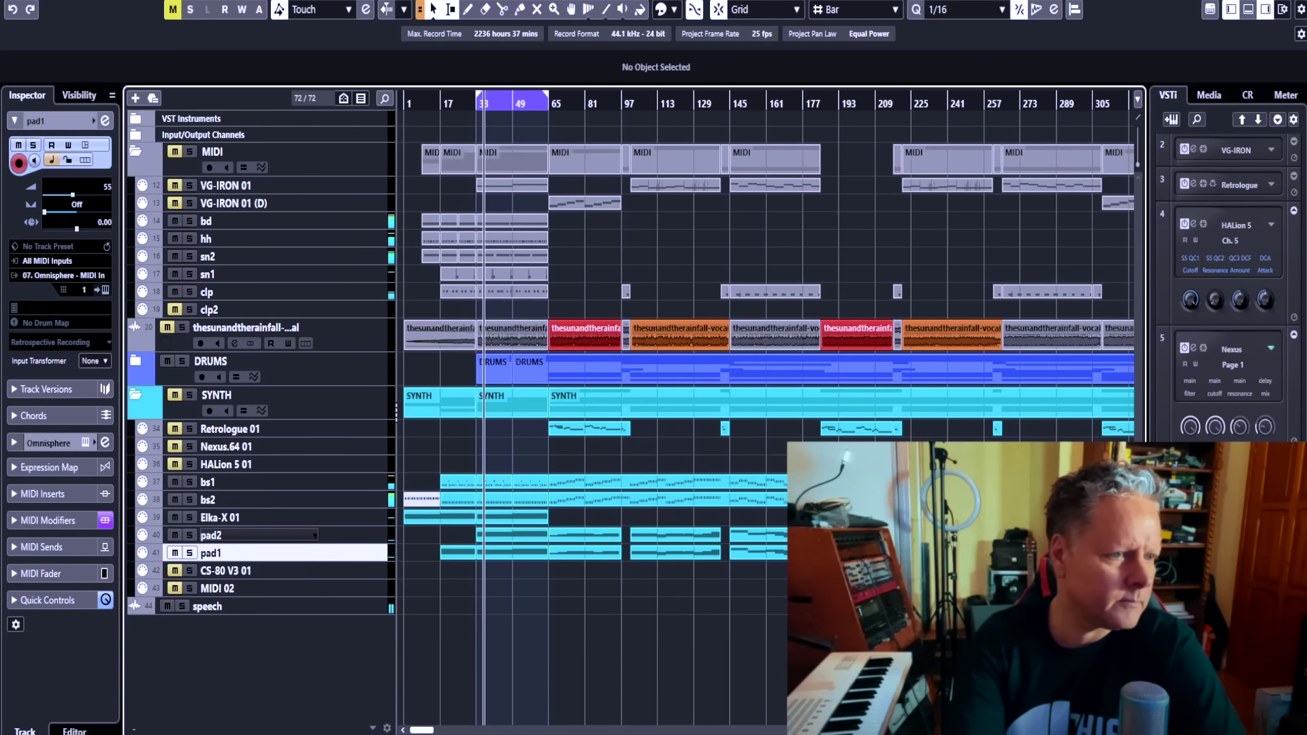
drag(512, 94, 584, 94)
drag(558, 216, 510, 297)
drag(498, 220, 573, 219)
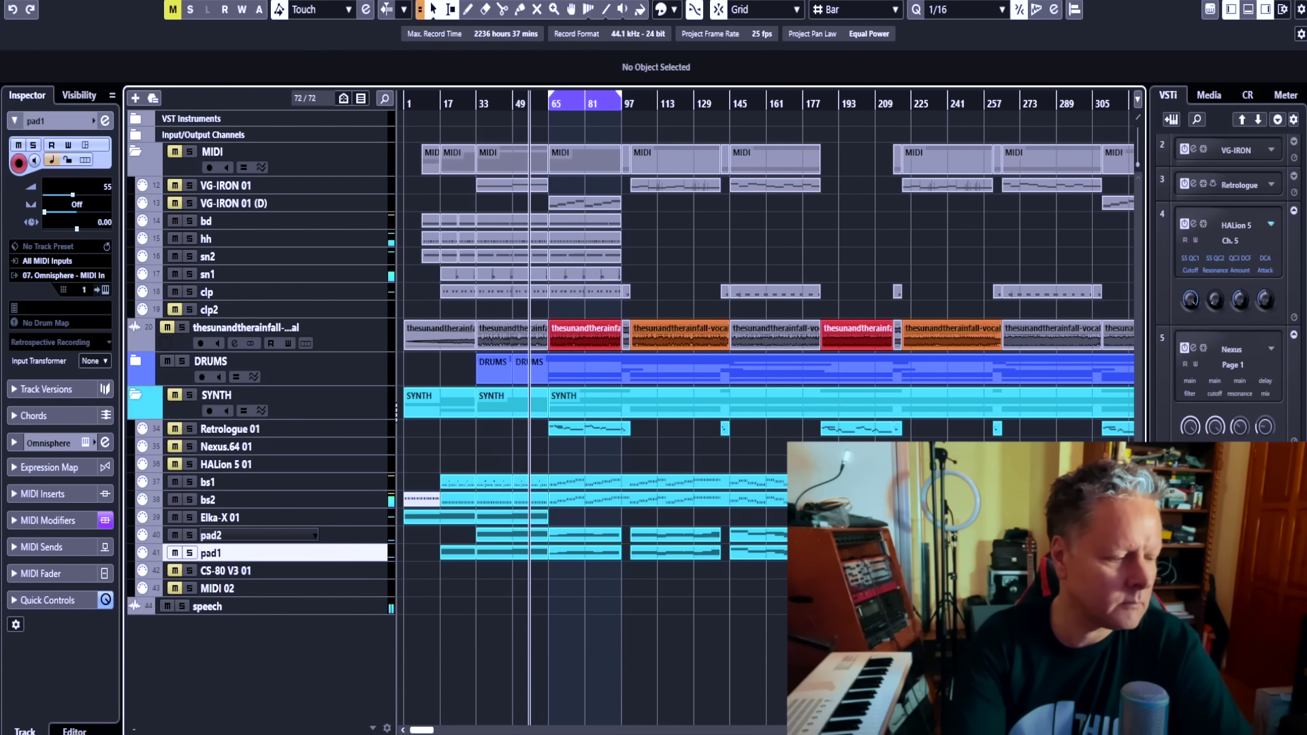
- Record a MIDI synth line on the Retrologue 01 (D) track from bar 65, continuing the recording past bar 97 to bar 103
key(h)
key(h)
key(h)
key(h)
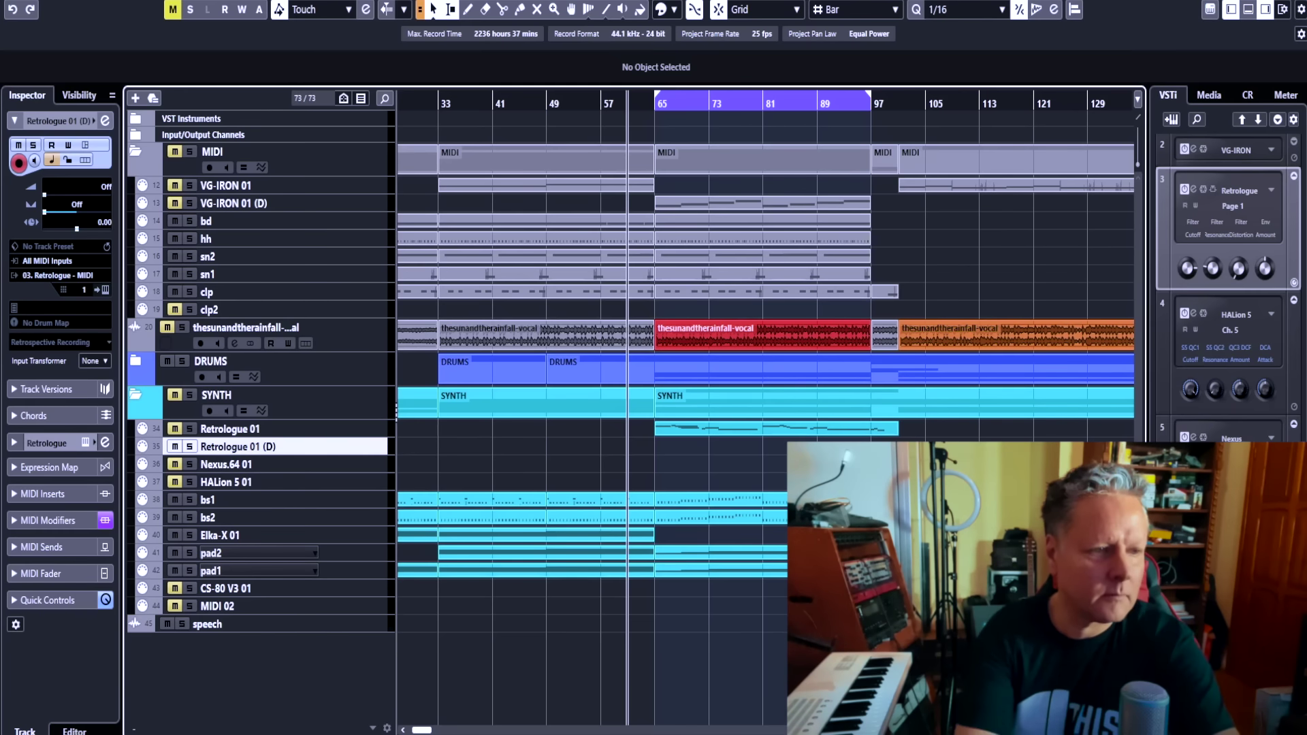
key(space)
key(KP_Multiply)
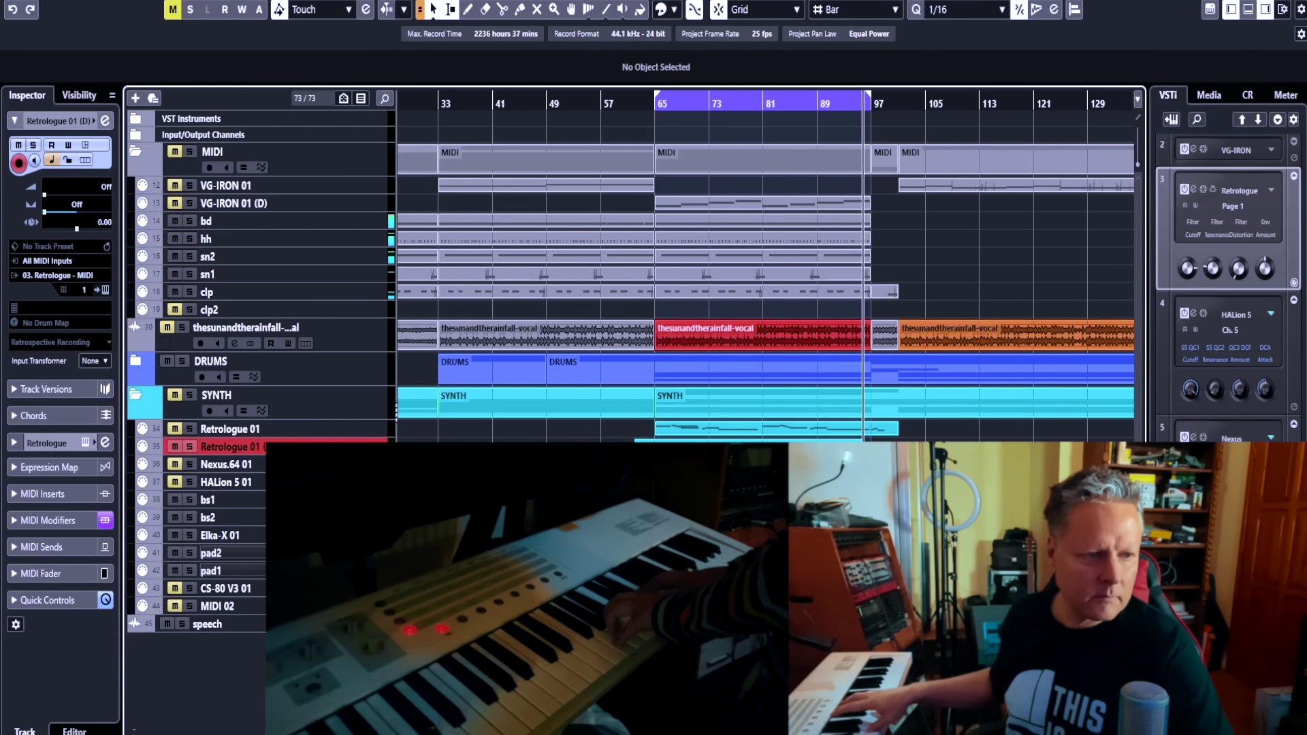
key(space)
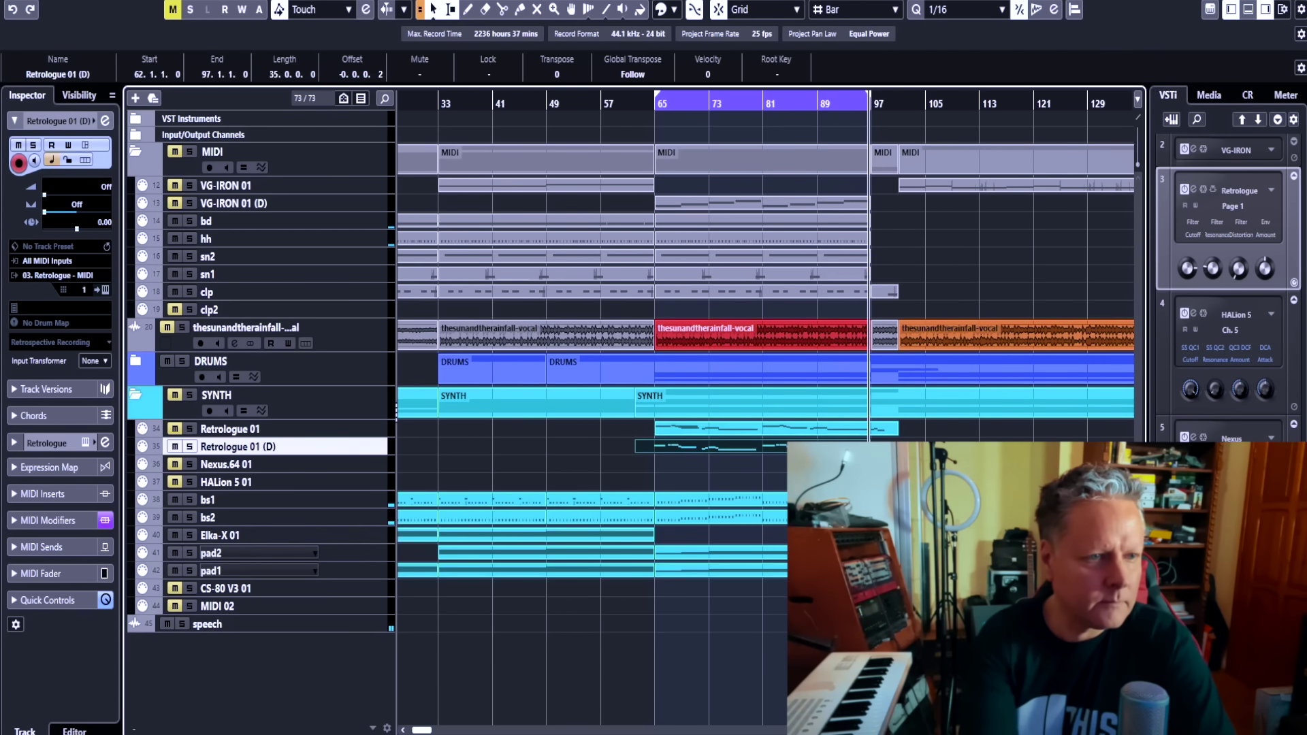
key(ctrl+shift+a)
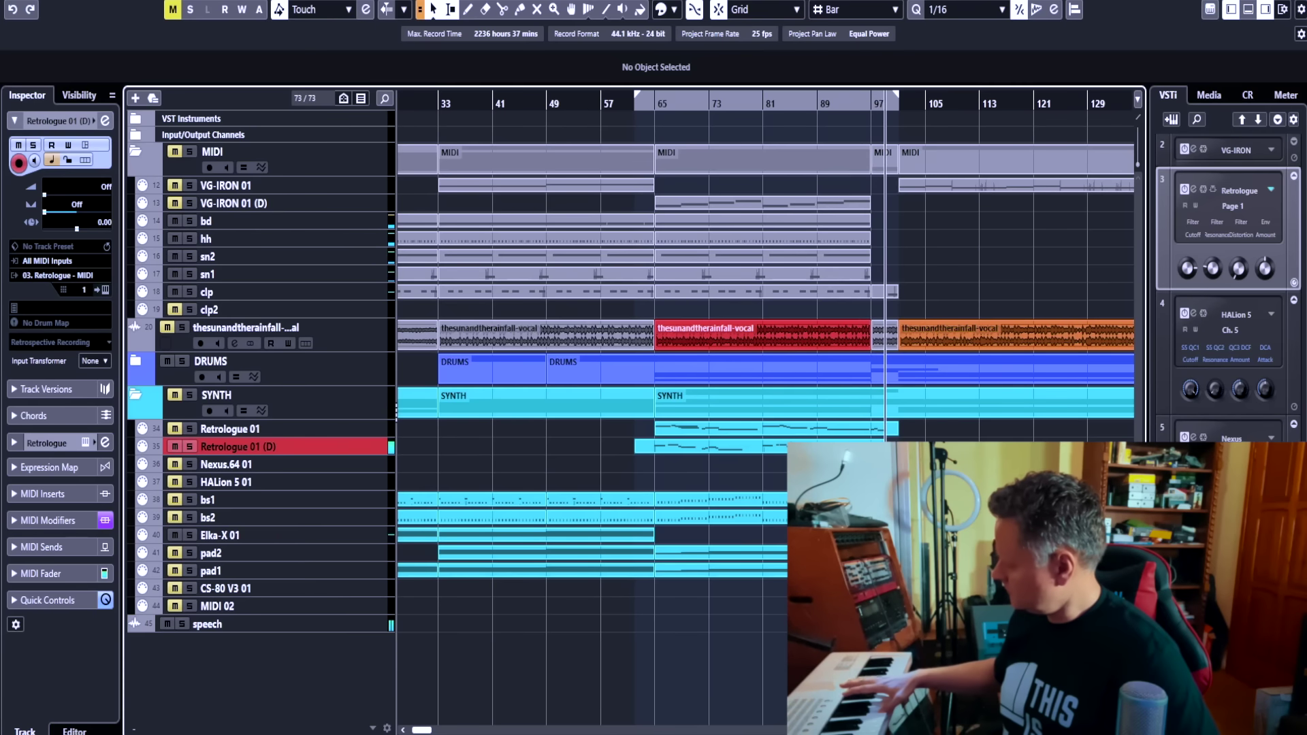
key(space)
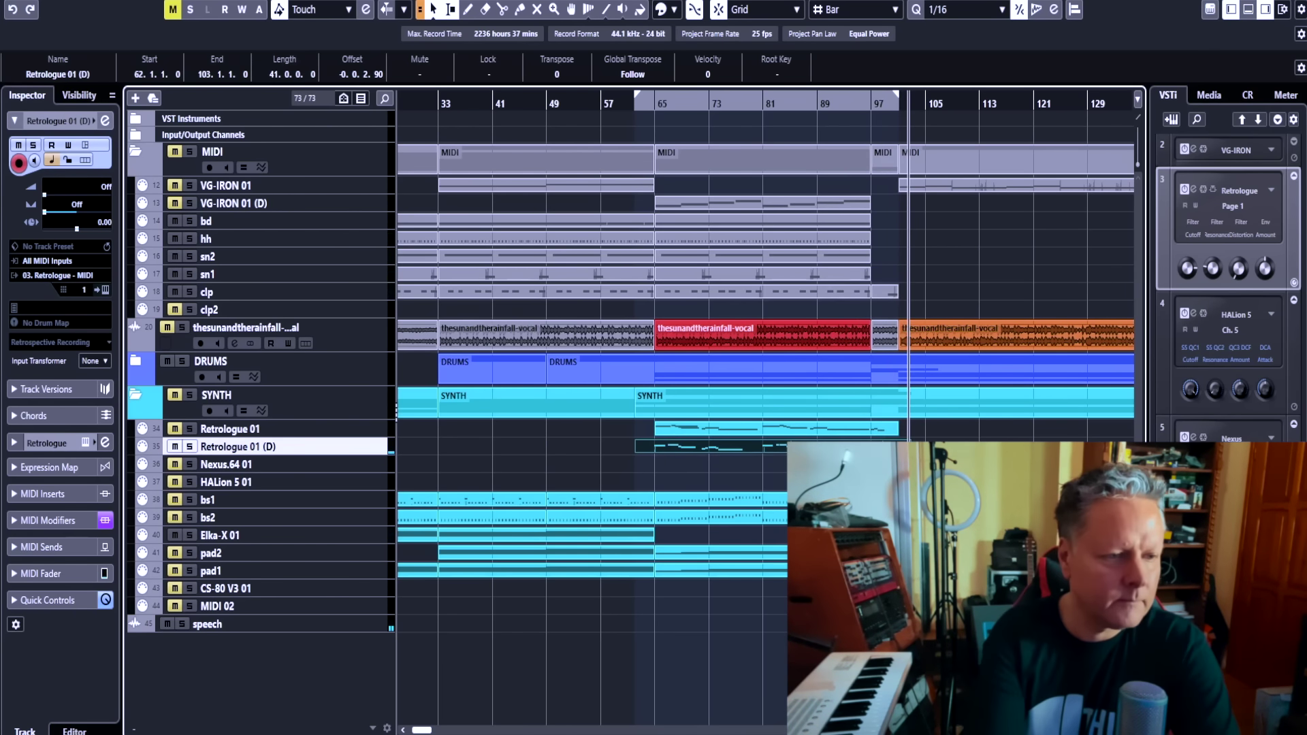
key(ctrl+shift+a)
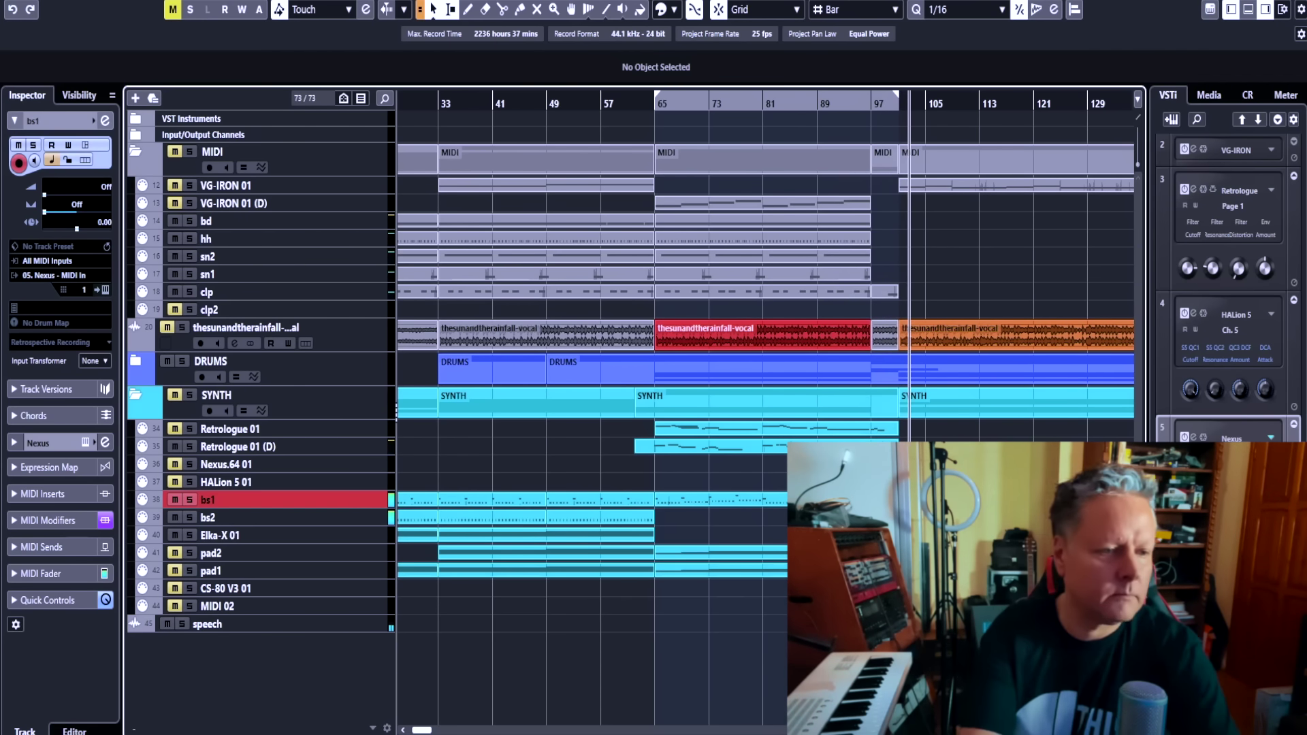
- Finish recording the bs1 bass part from bar 65 and review its notes in the Key Editor with the cycle switched on
key(space)
key(space)
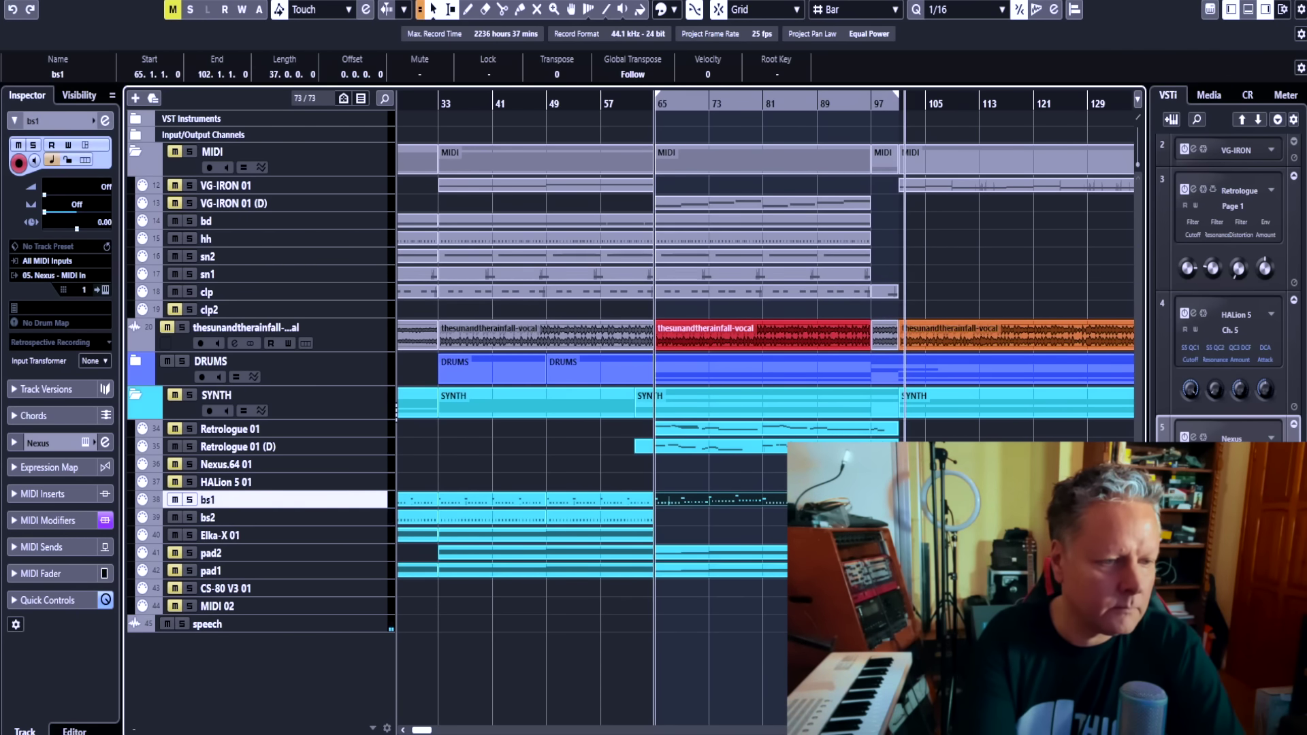
key(ctrl+shift+a)
key(/)
key(space)
double_click(721, 499)
key(space)
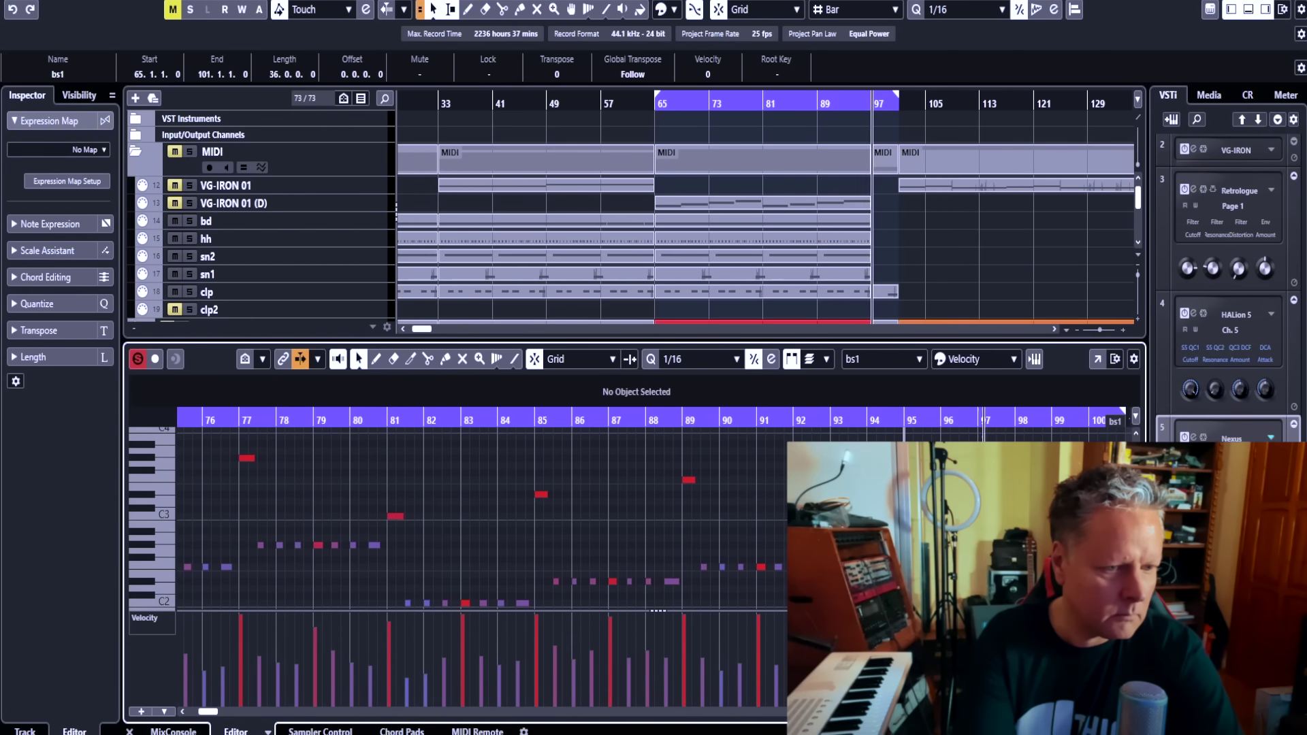
key(Return)
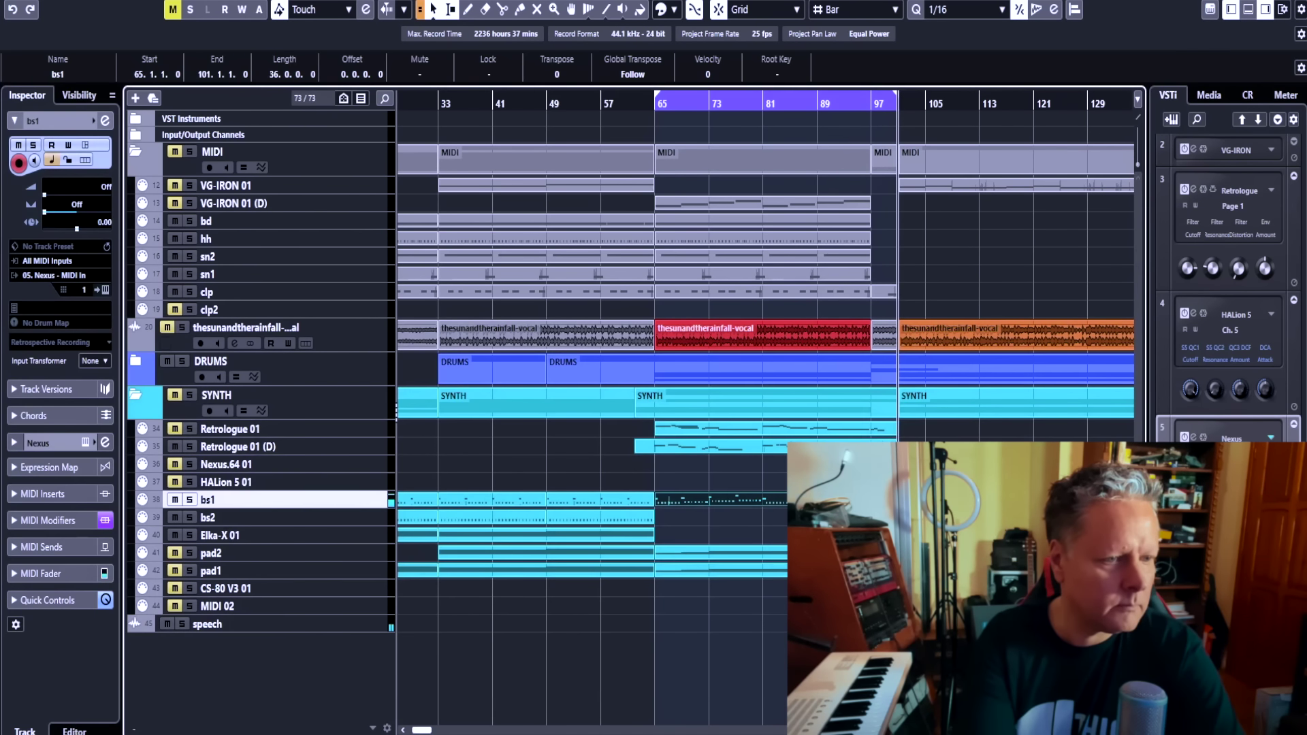
key(ctrl+shift+a)
- Record a bs2 bass part from bar 65 and delete the portion after bar 81
click(256, 518)
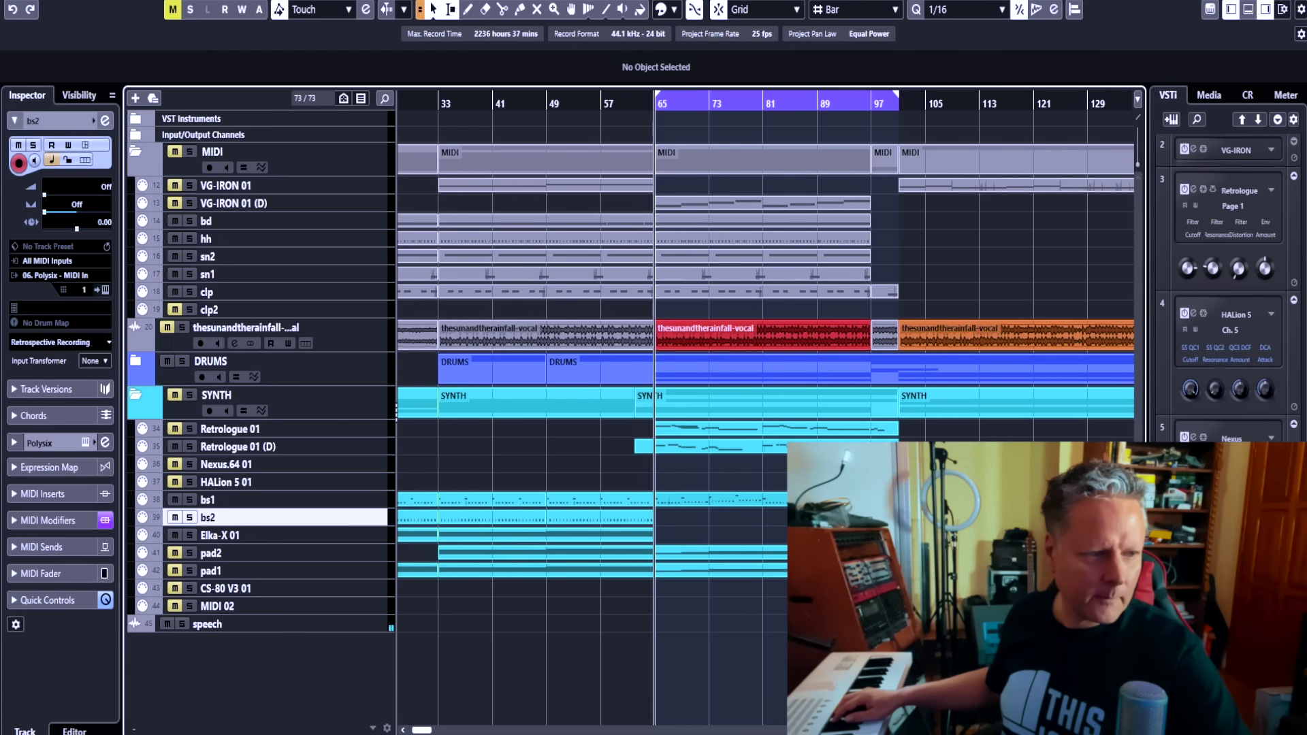
key(KP_Multiply)
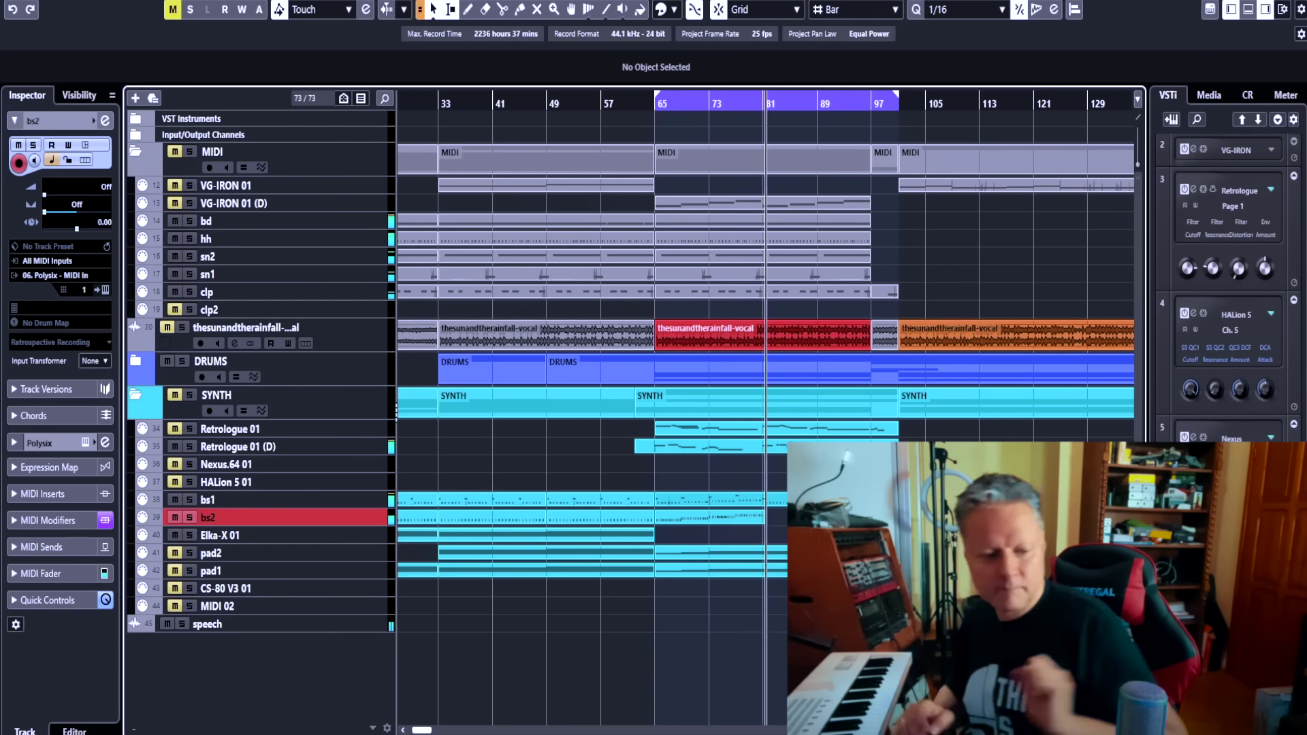
key(space)
key(KP_1)
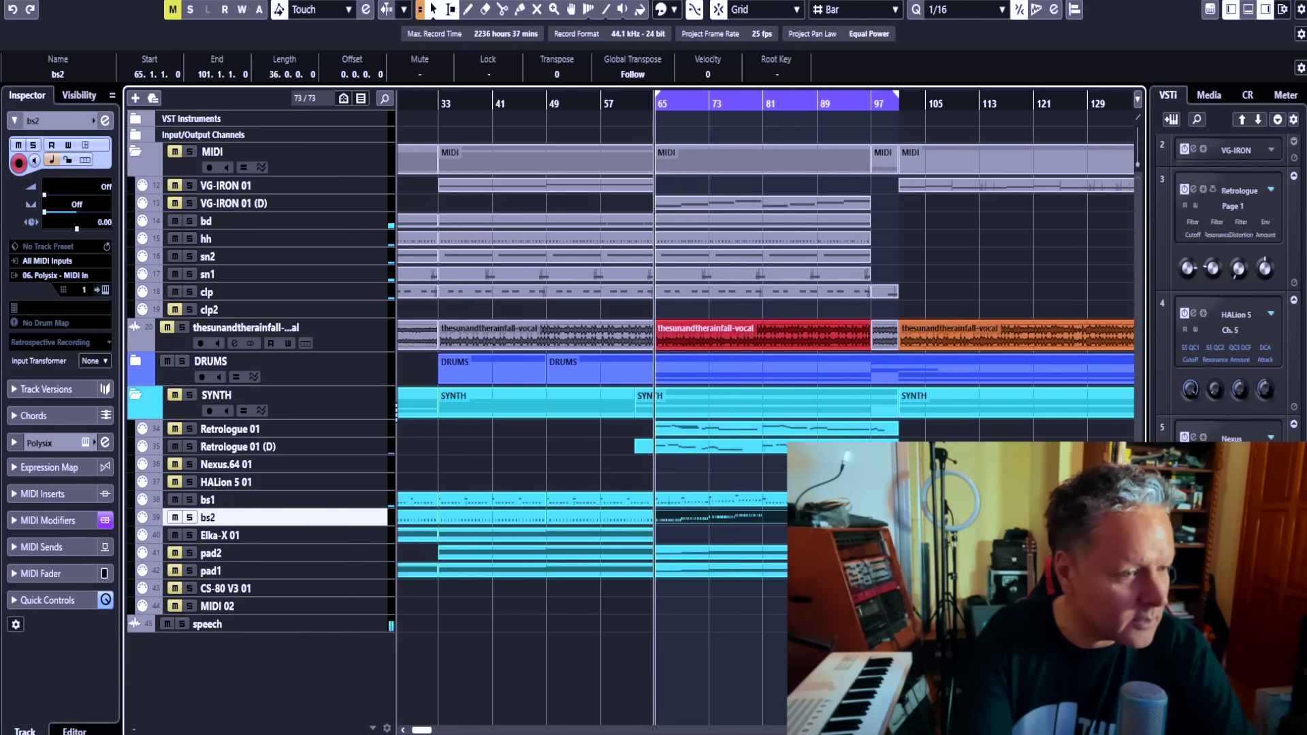
click(797, 527)
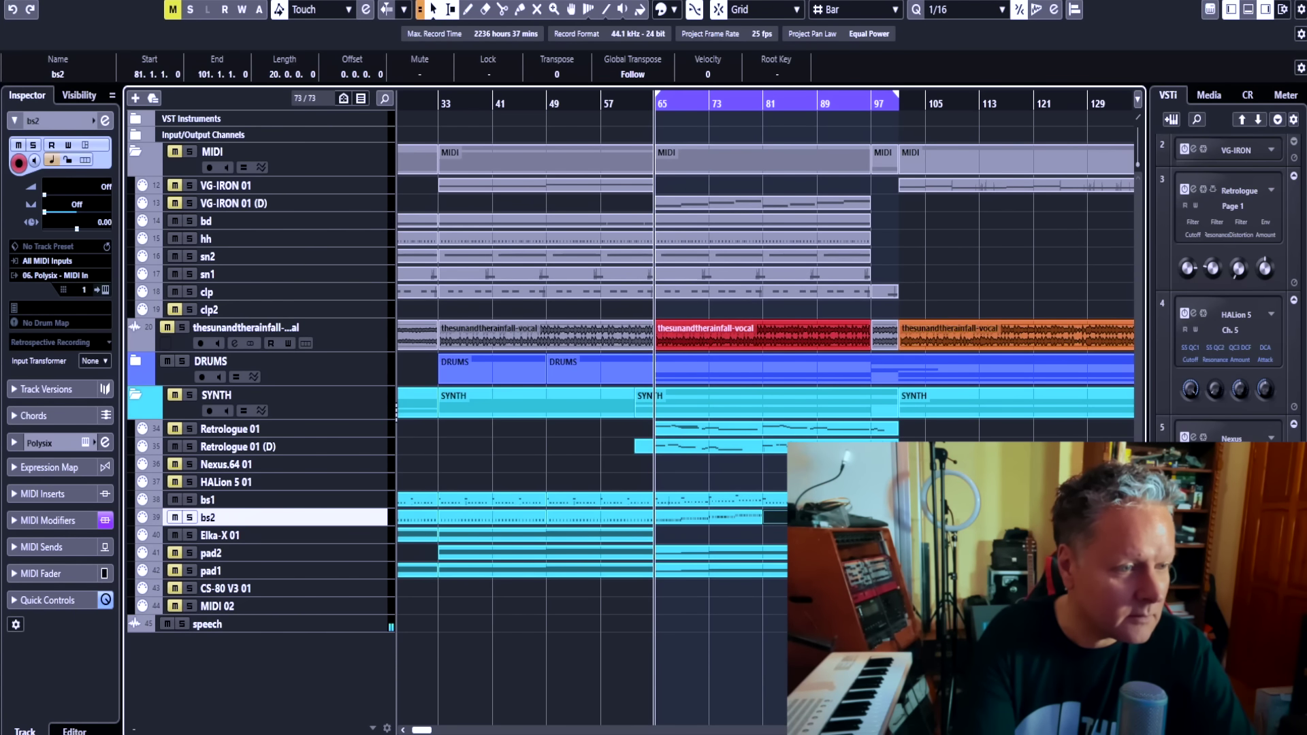
key(Delete)
- Play the bs2 part of bars 65 to 81 in the Key Editor and add the missing bass note in bar 73
double_click(708, 517)
key(space)
key(h)
key(h)
key(h)
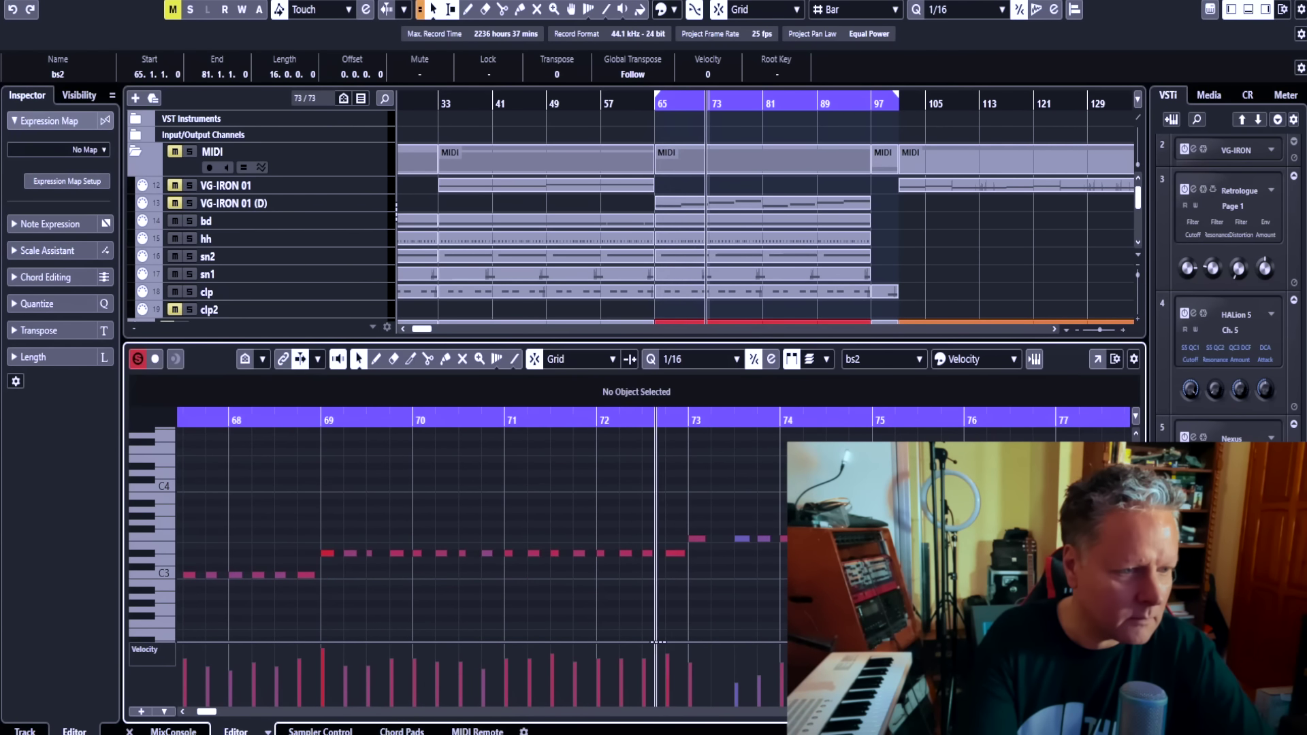
click(739, 539)
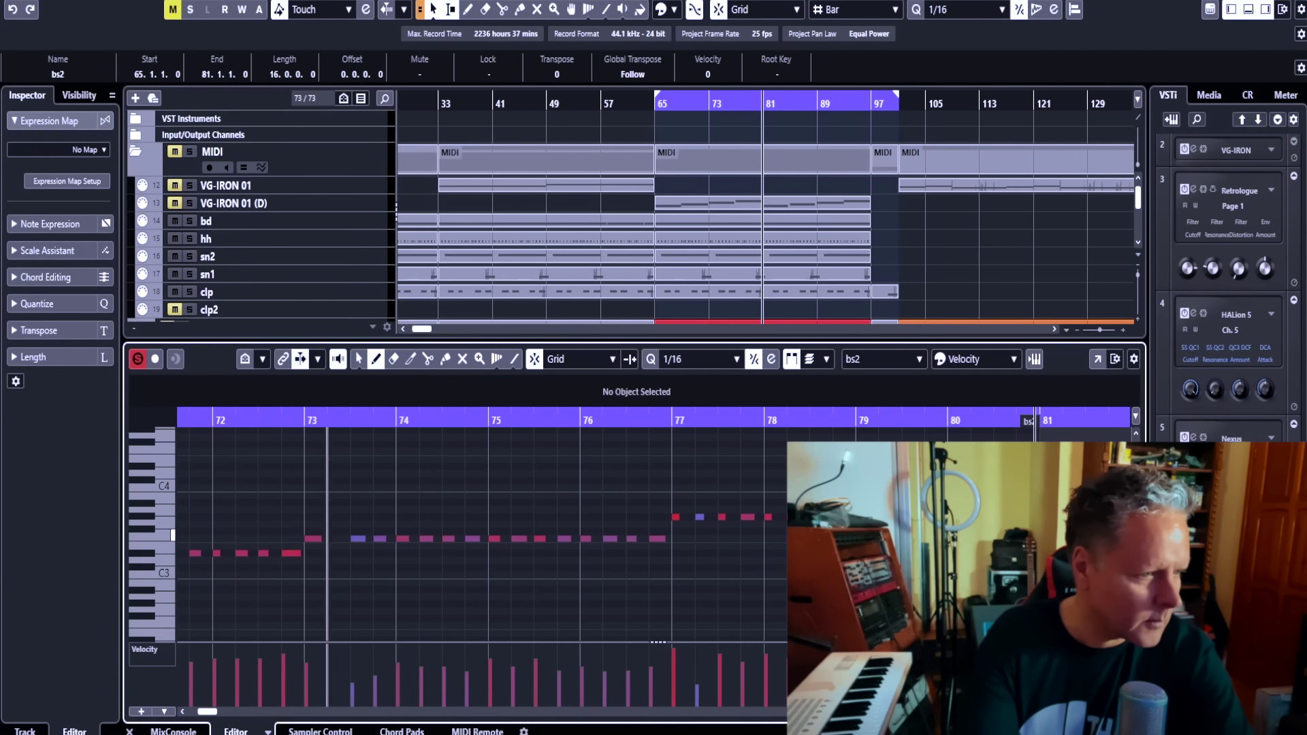
click(329, 539)
key(1)
click(389, 516)
key(ctrl+alt+b)
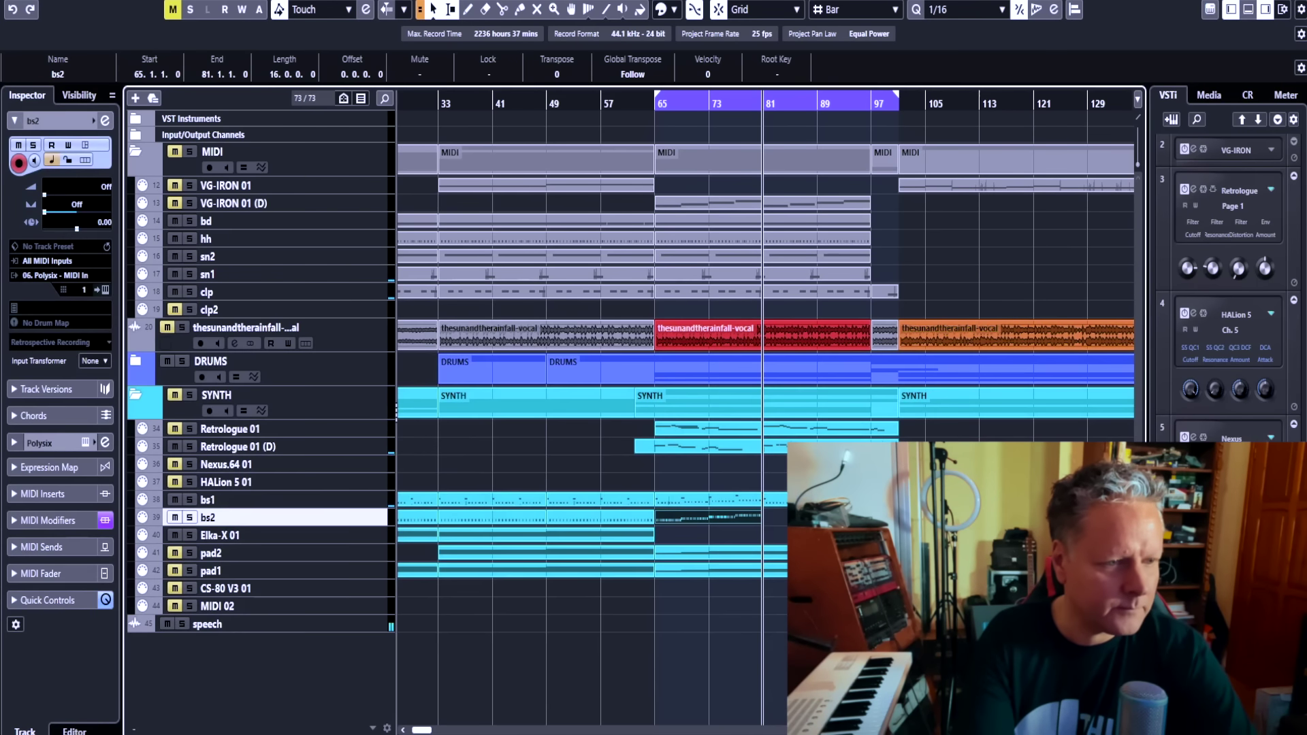
- Copy the bs2 part of bars 65 to 81 to bar 81
click(898, 518)
key(space)
drag(688, 517, 796, 517)
key(ctrl+shift+a)
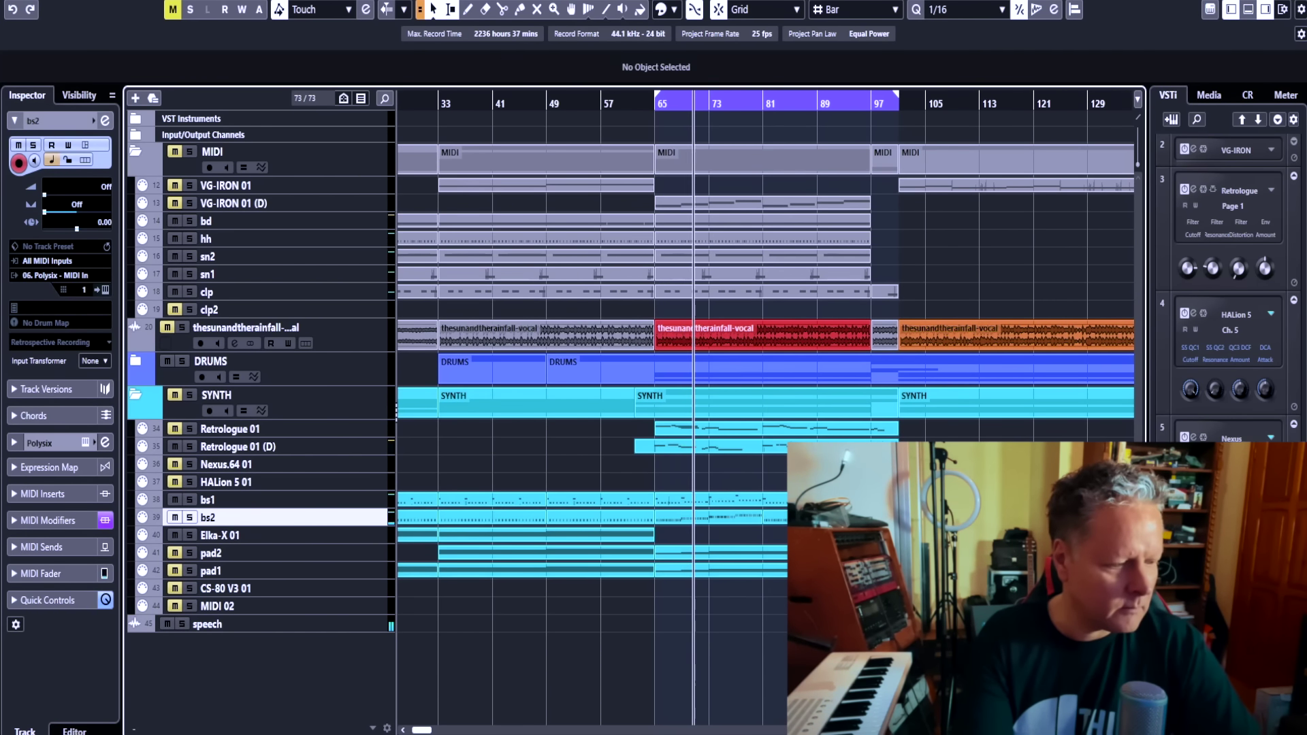
- Record a pad2 part from bar 65 to bar 97
key(g)
key(g)
key(g)
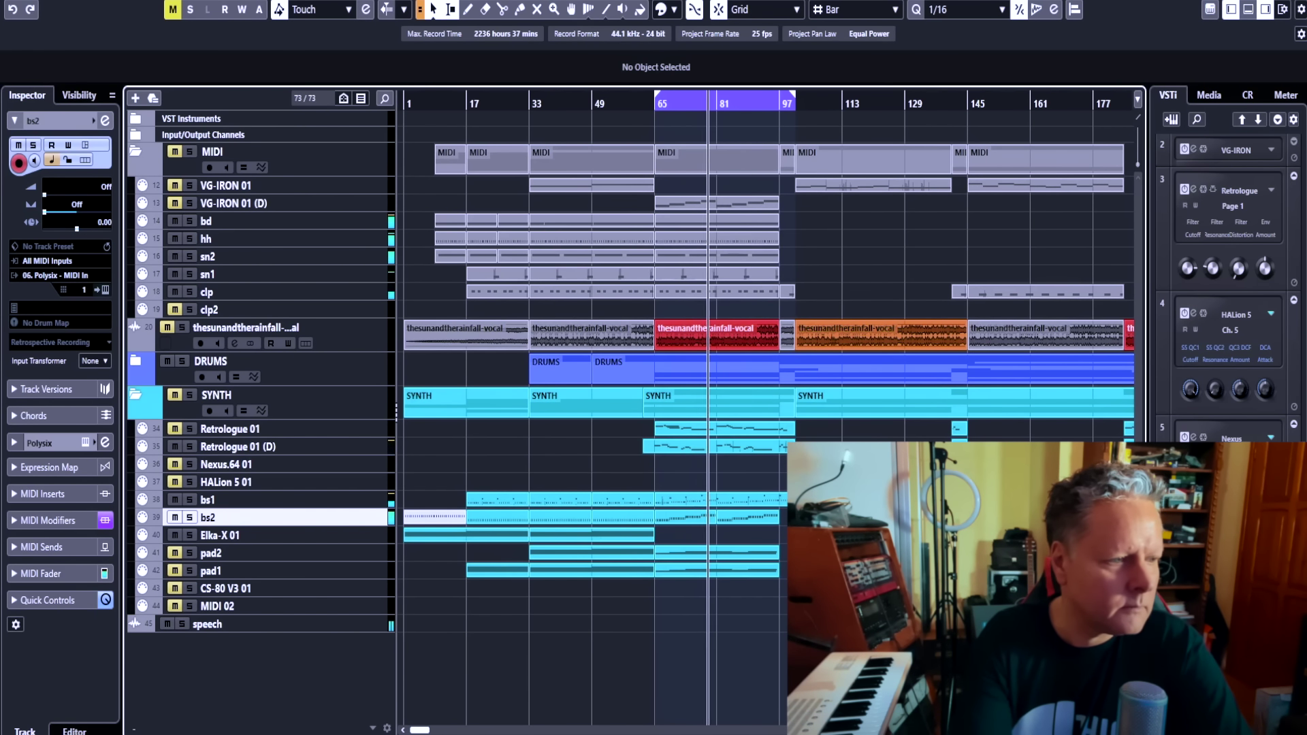
key(KP_2)
key(KP_1)
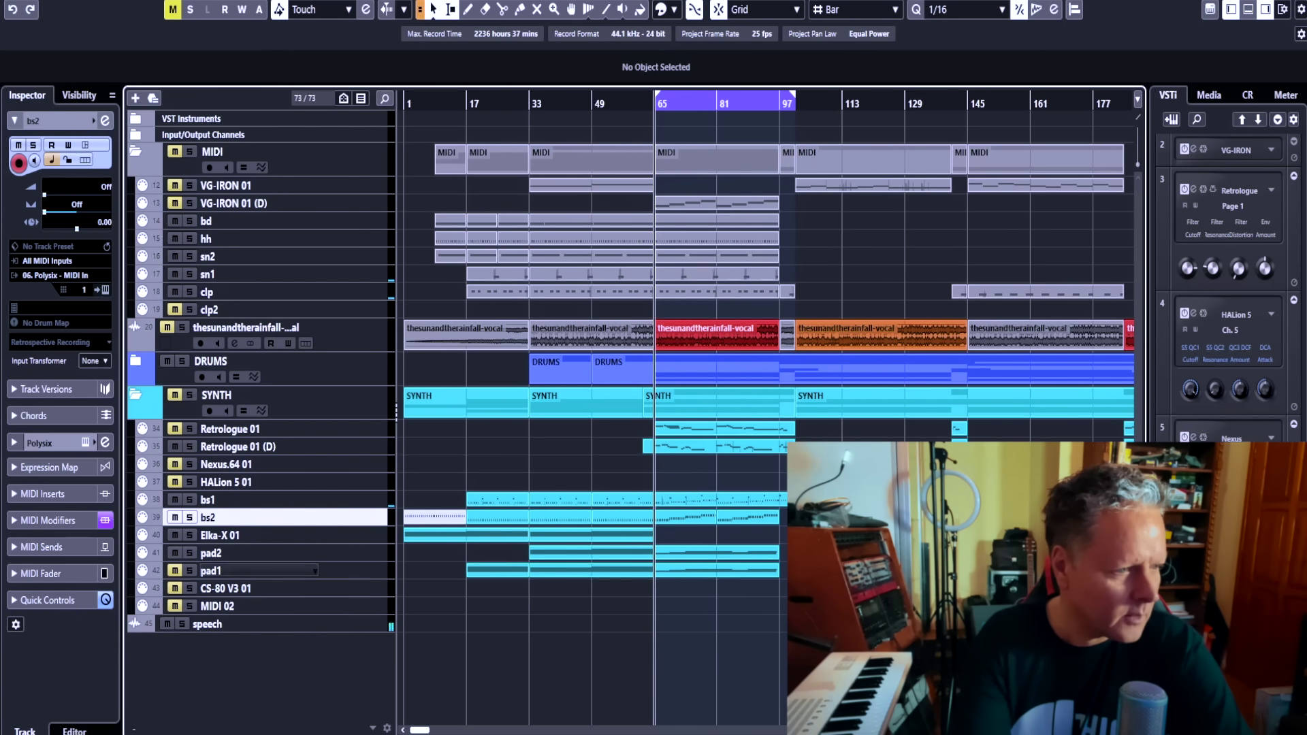
click(273, 553)
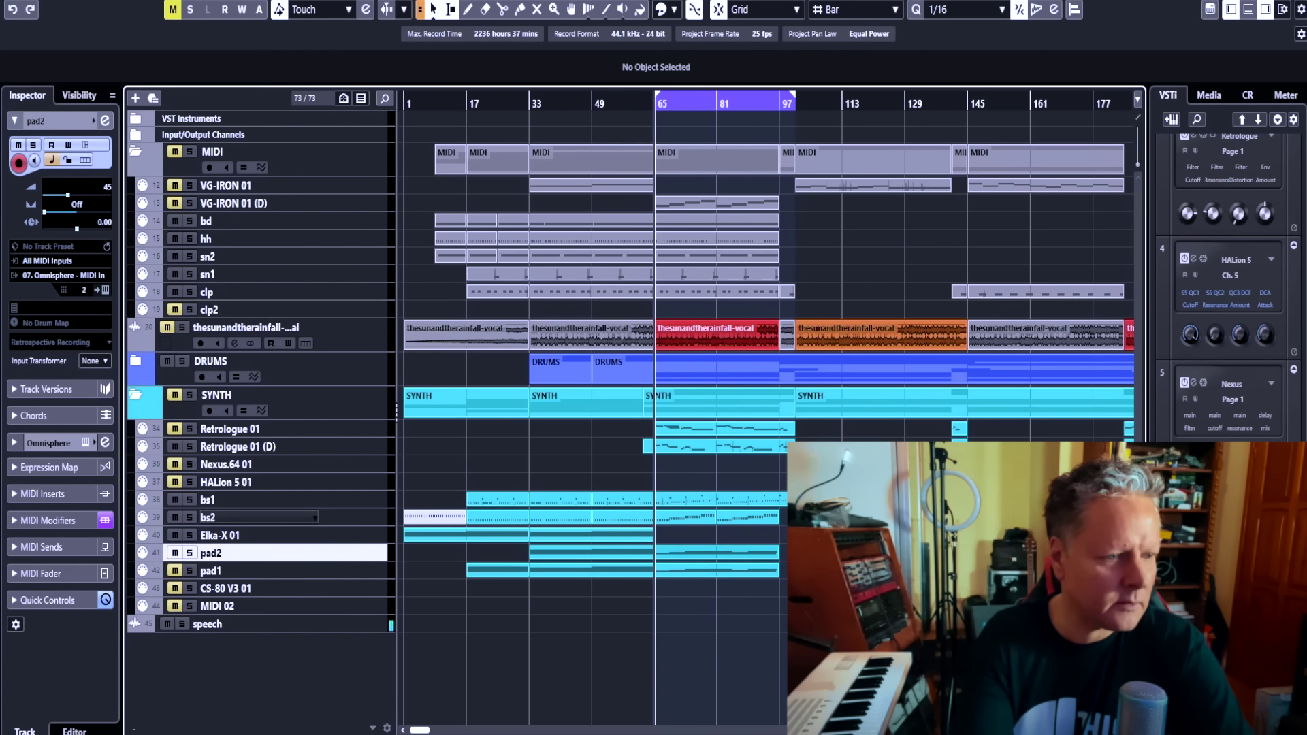
key(KP_Multiply)
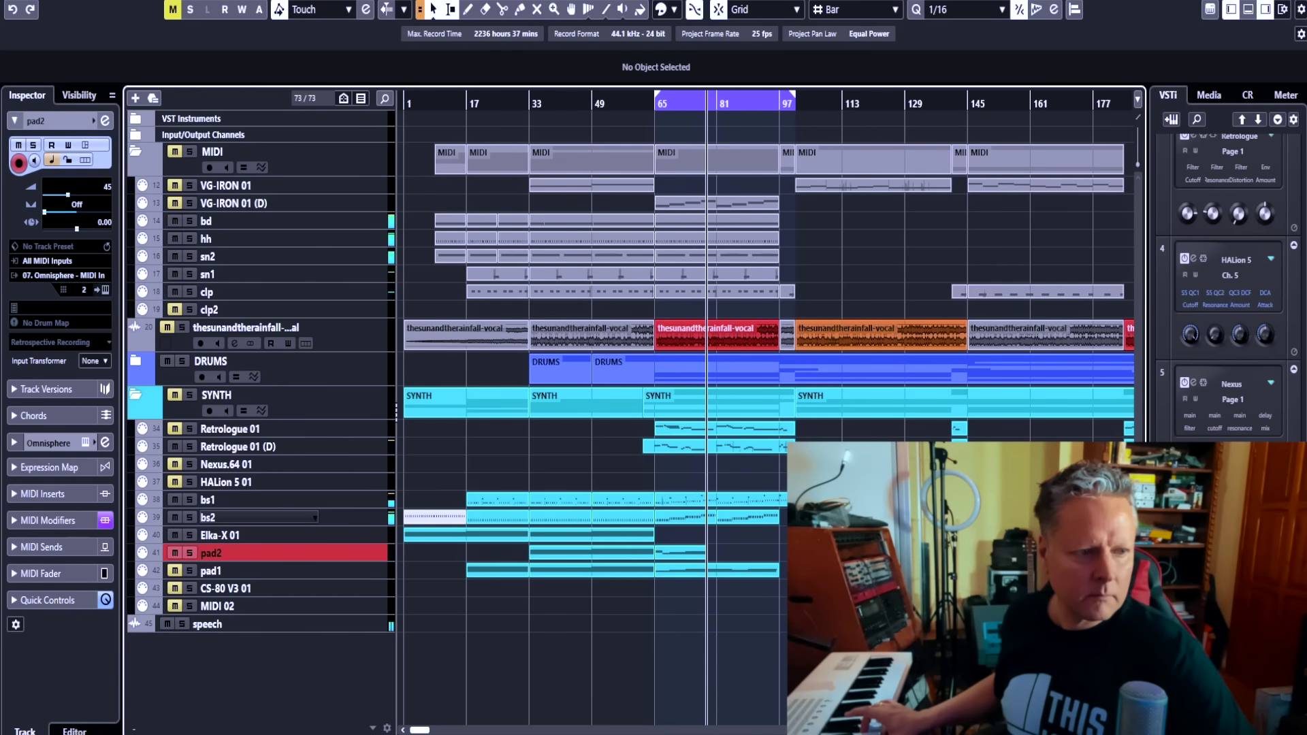
key(space)
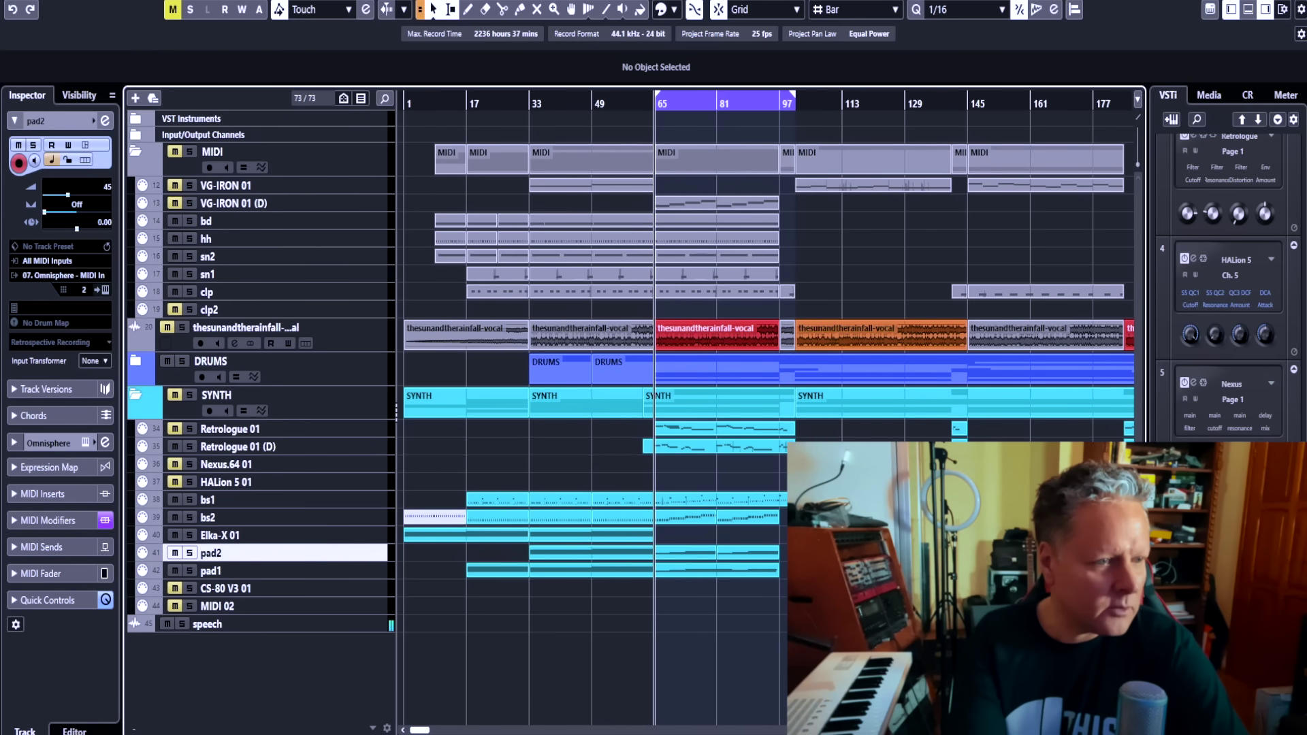
- Split the bs1 and bs2 parts at bar 145 and delete their pieces between bars 101 and 145
key(space)
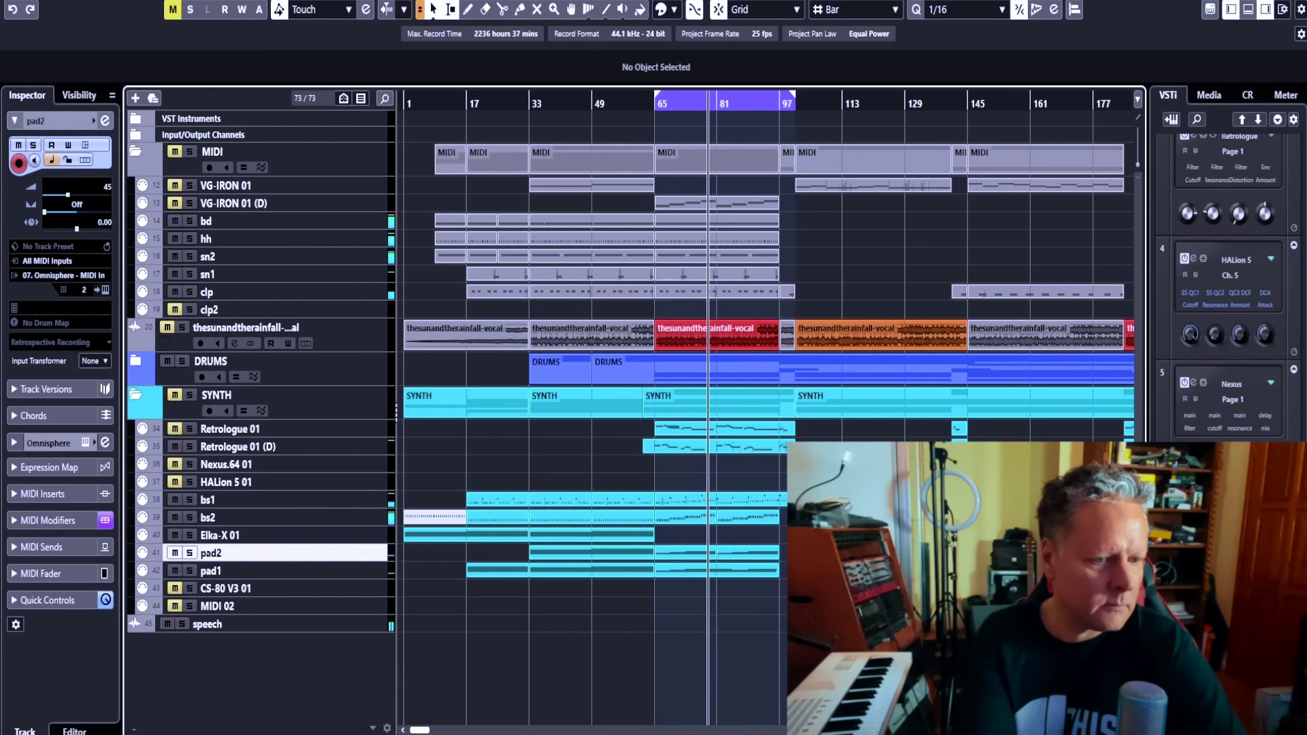
scroll(762, 408, right, 2)
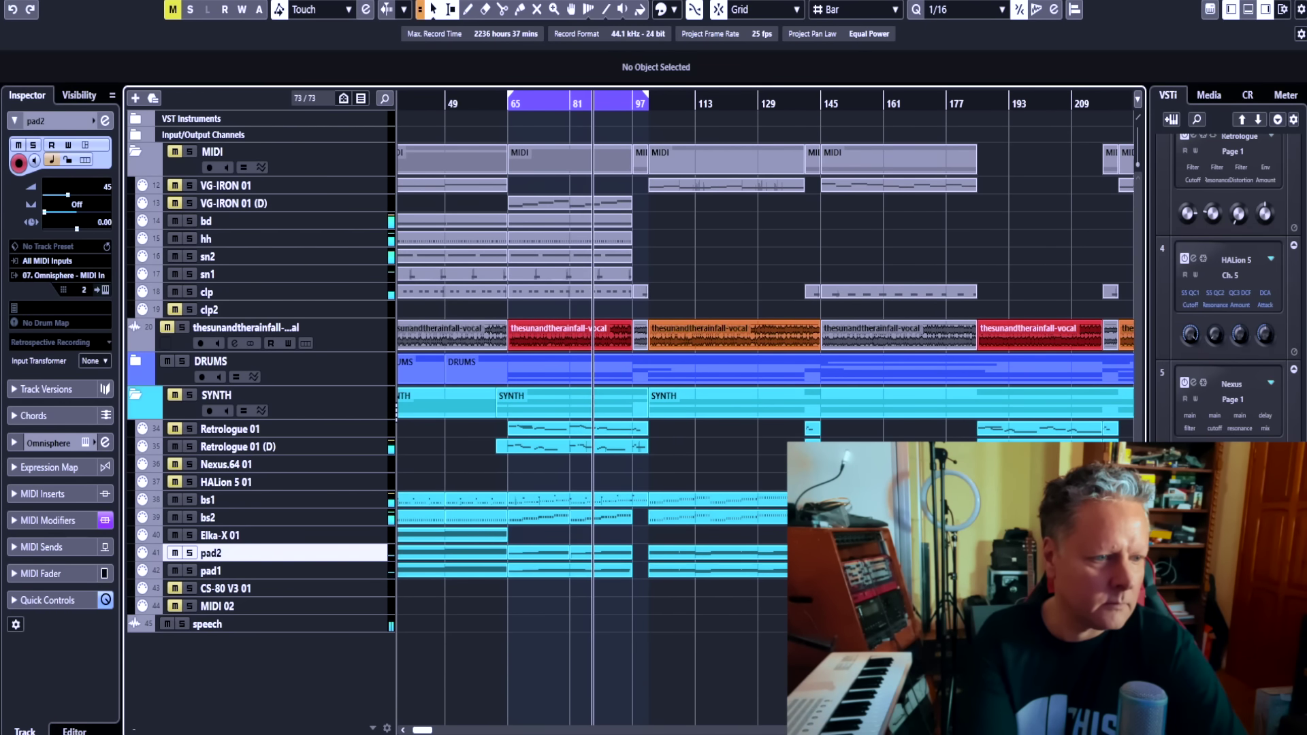
right_click(724, 529)
click(777, 527)
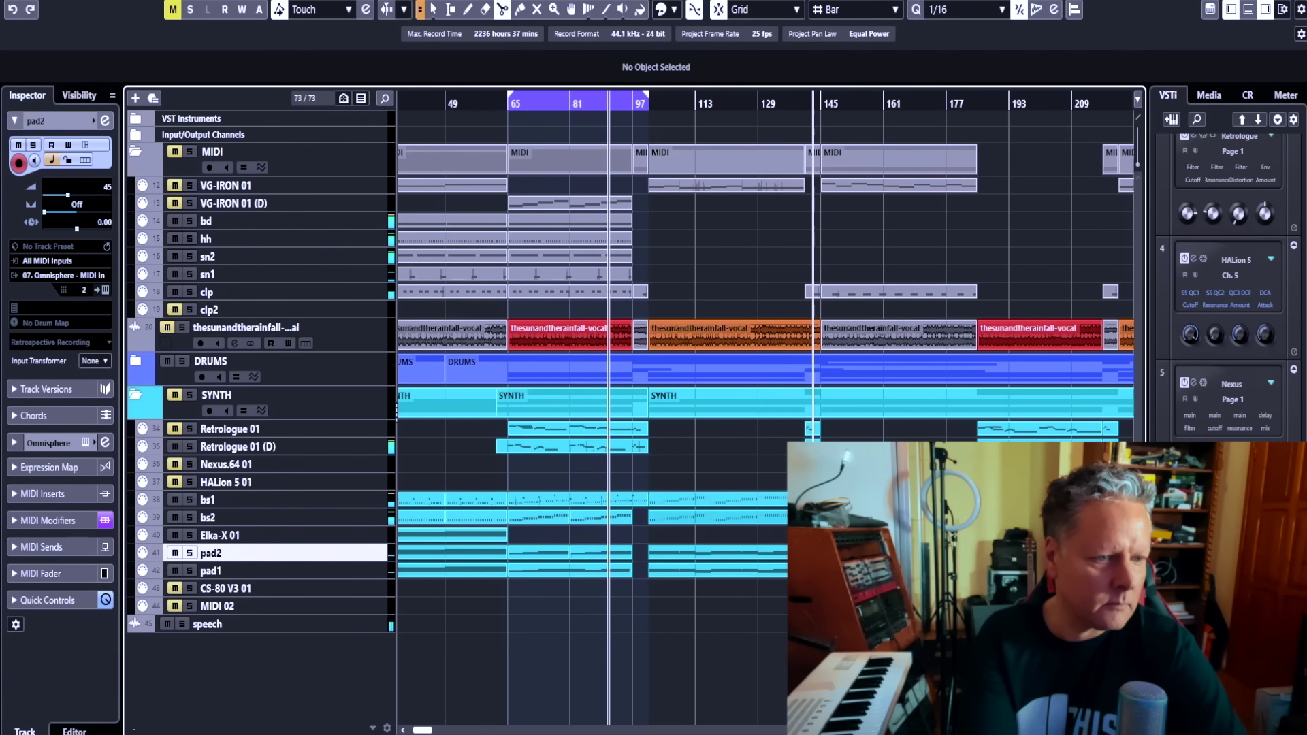
click(820, 517)
click(821, 499)
key(1)
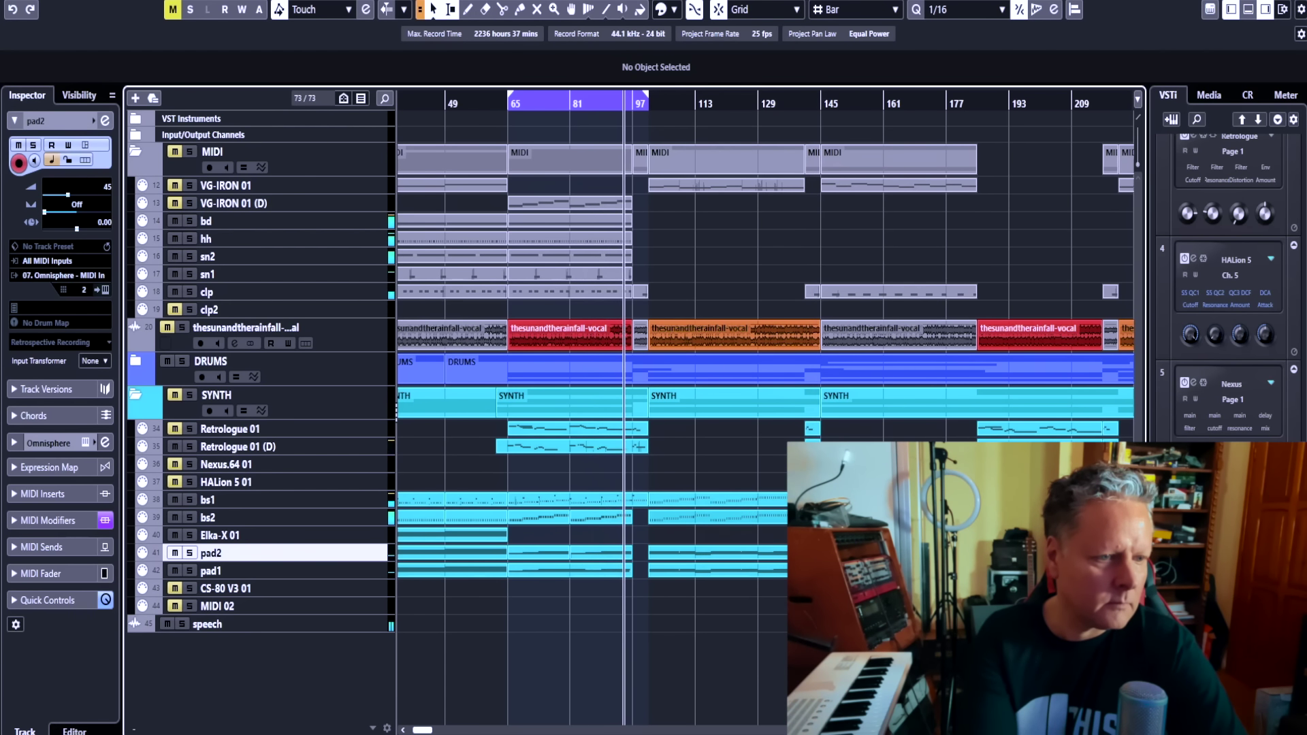
drag(763, 537, 800, 495)
key(Delete)
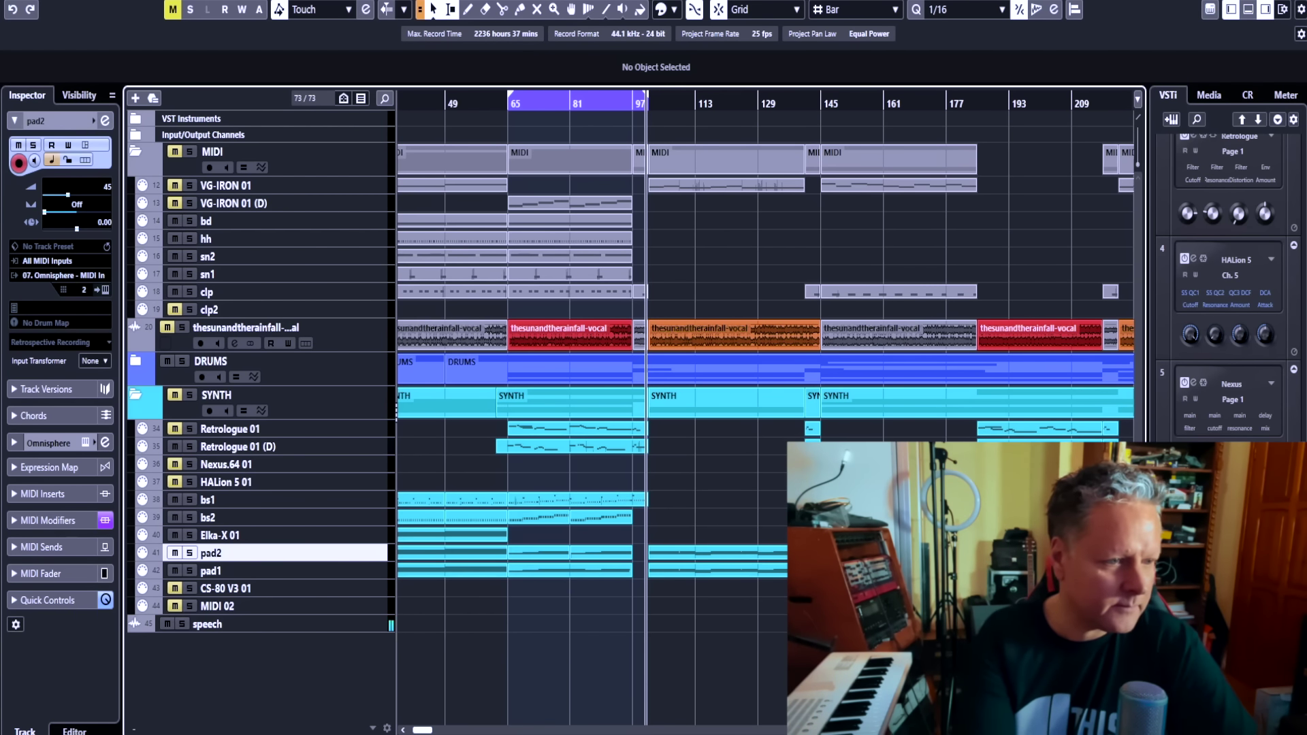
- Paste the bd, hh, sn2, sn1 and bs1 parts from bar 101 and set the locators to bars 101 to 137
key(ctrl+v)
key(p)
key(KP_2)
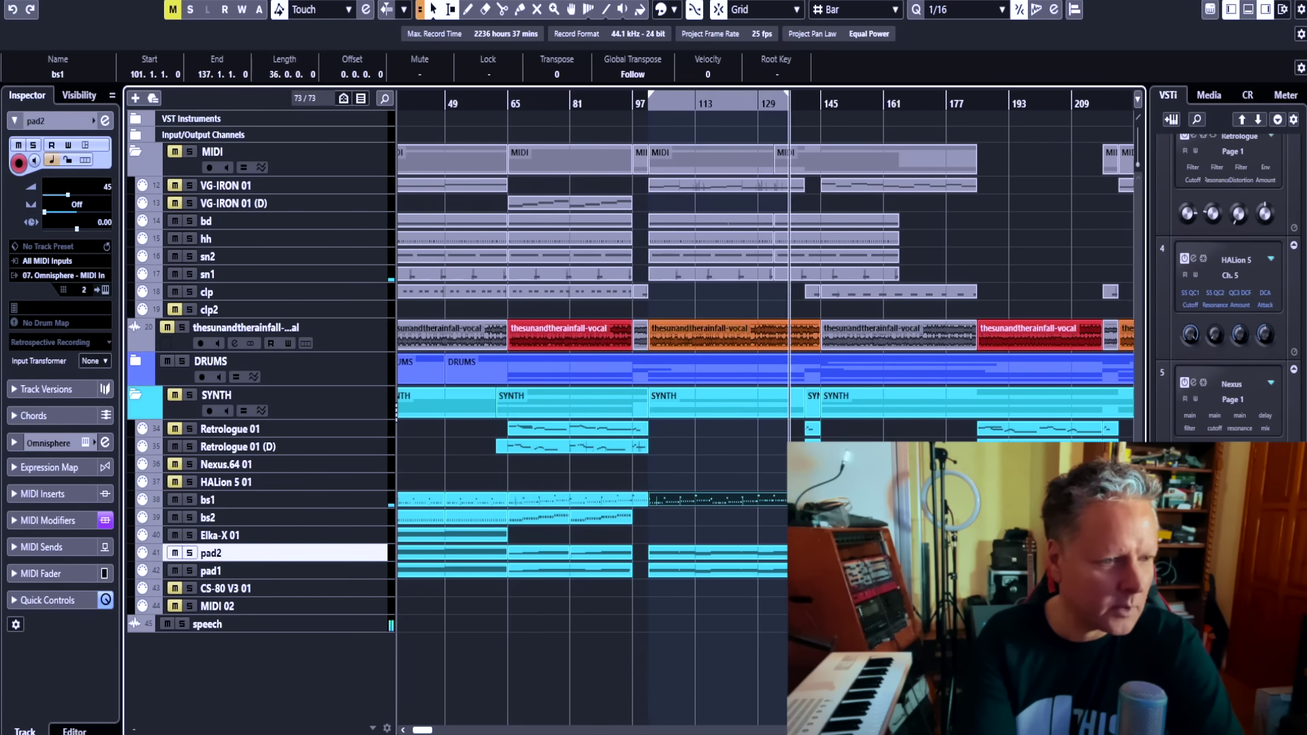
- Record a new Nexus.64 01 part from bar 101 to bar 141
key(KP_1)
key(ctrl+shift+a)
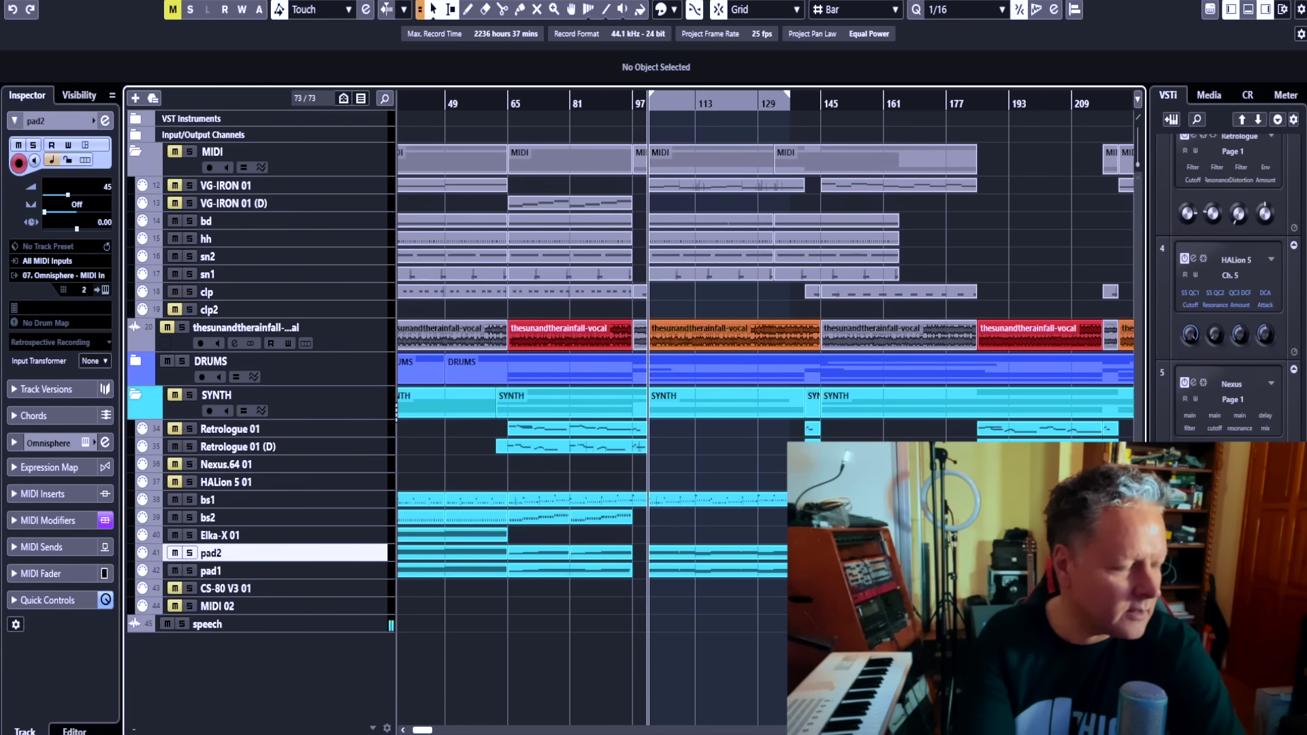
key(Up)
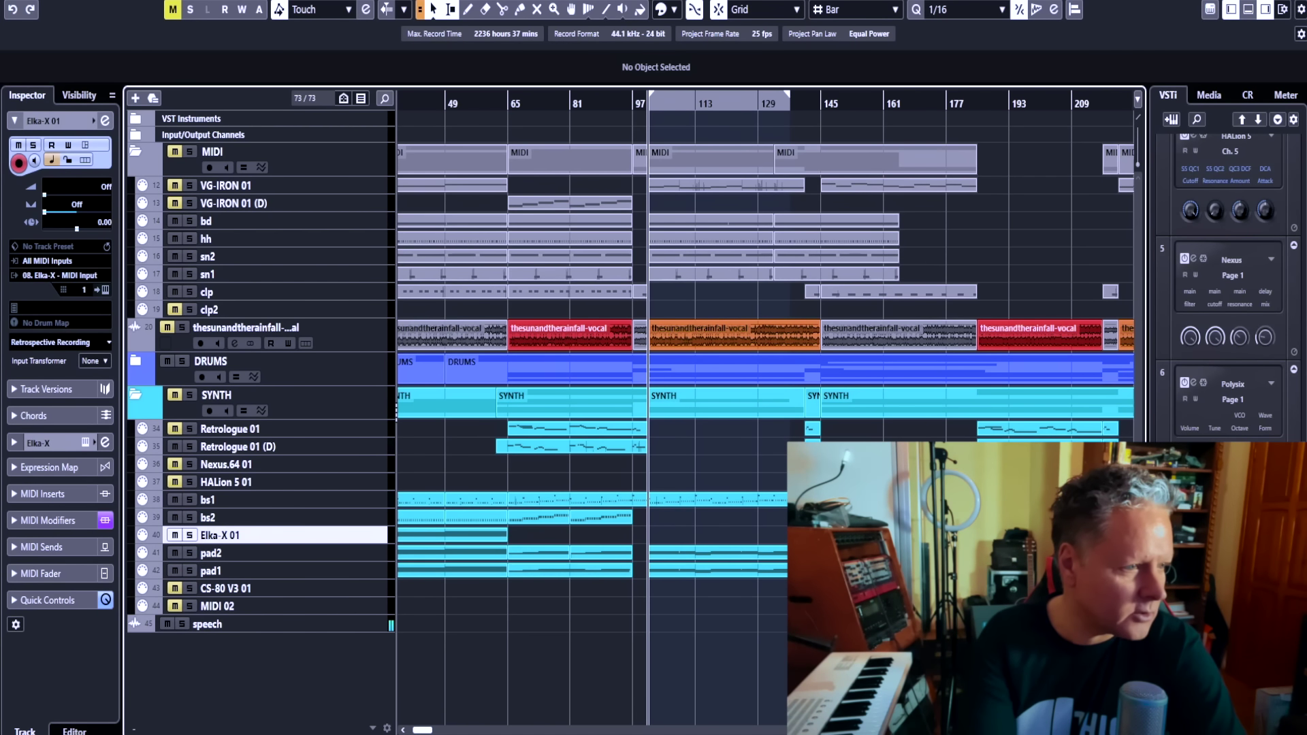
key(Up)
key(Up)
key(Up)
key(Up)
key(g)
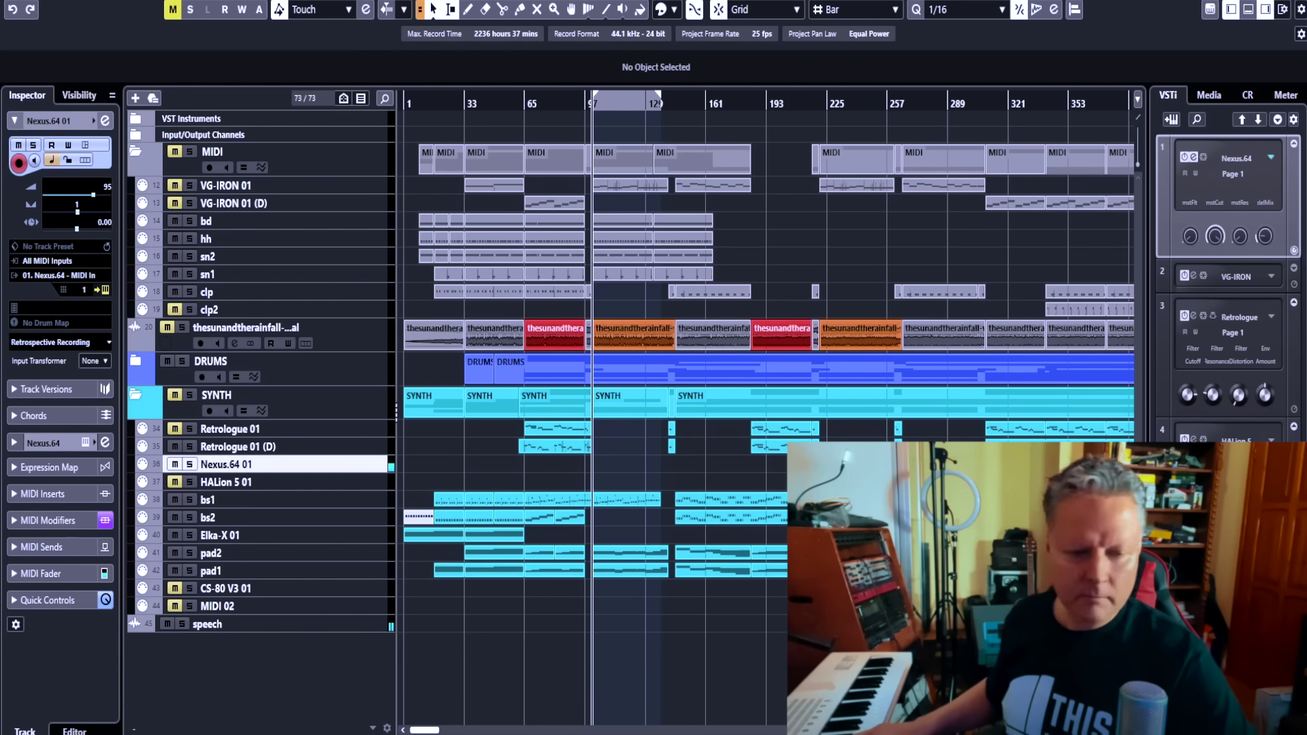
key(KP_2)
key(KP_1)
key(KP_Multiply)
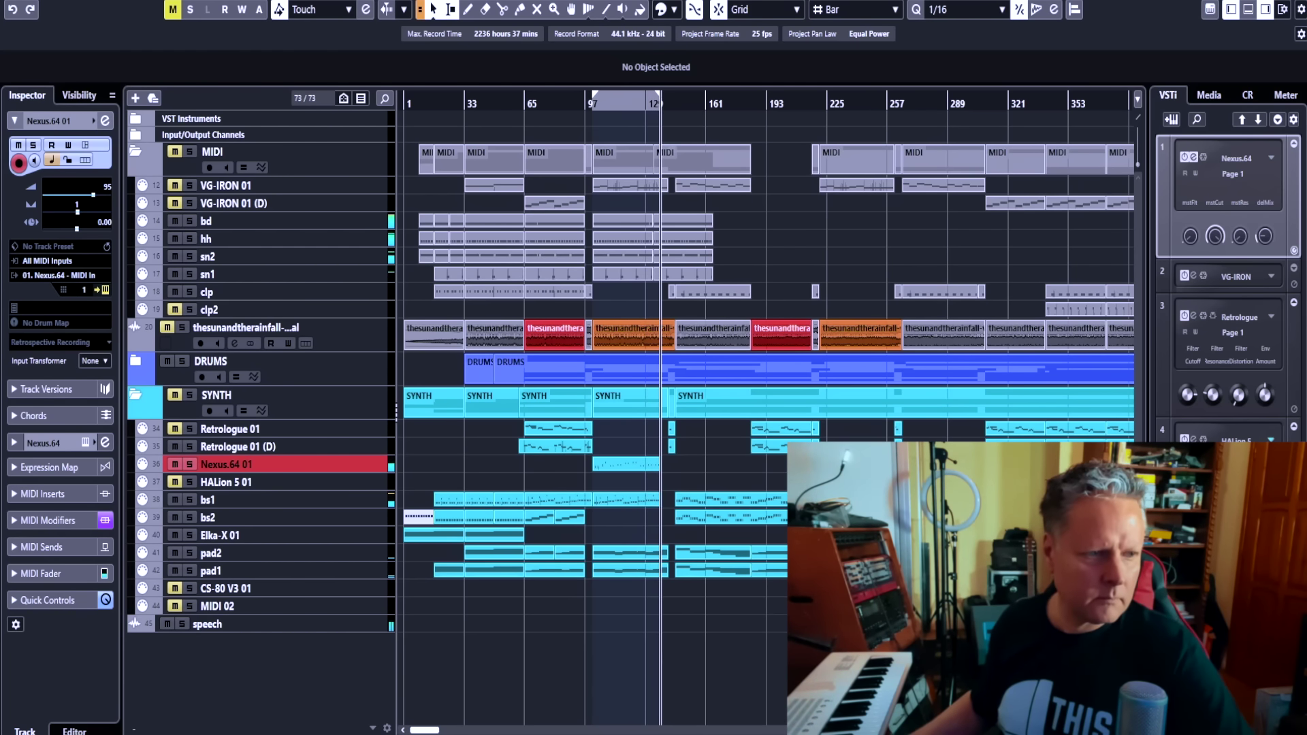
key(space)
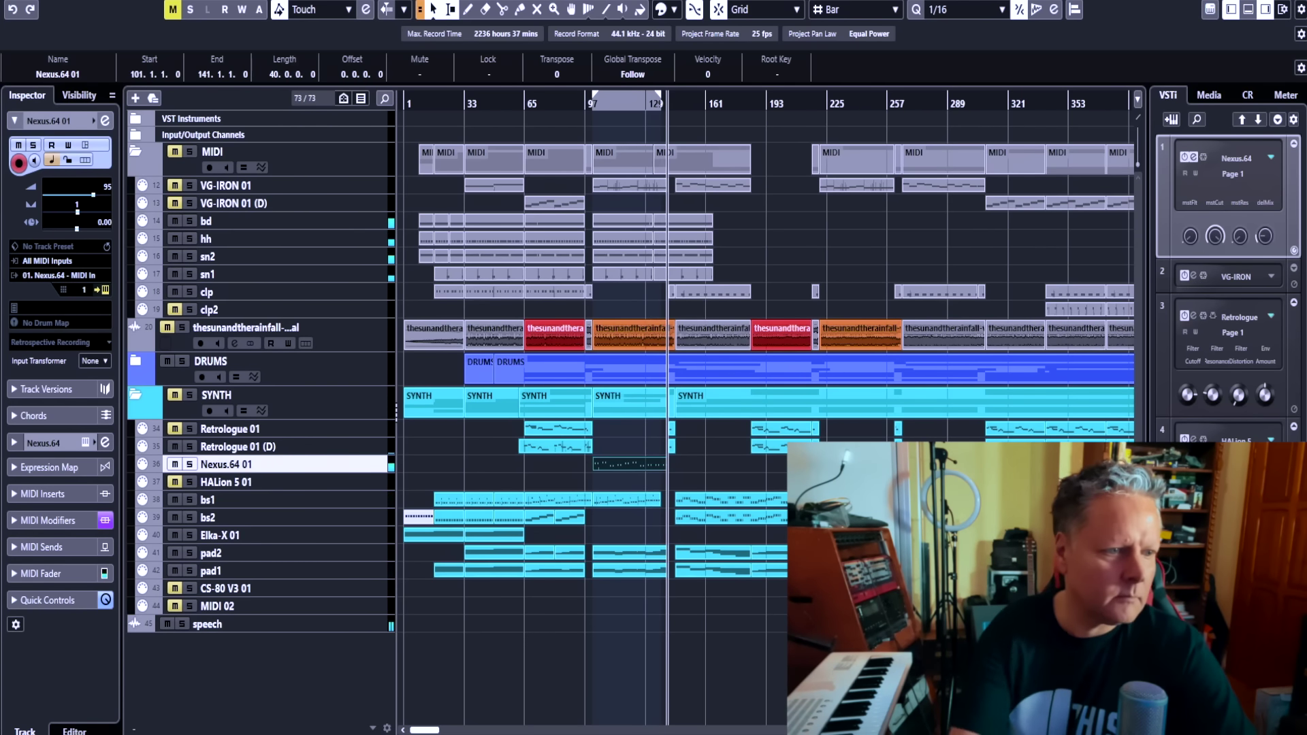
key(KP_2)
key(KP_1)
key(ctrl+shift+a)
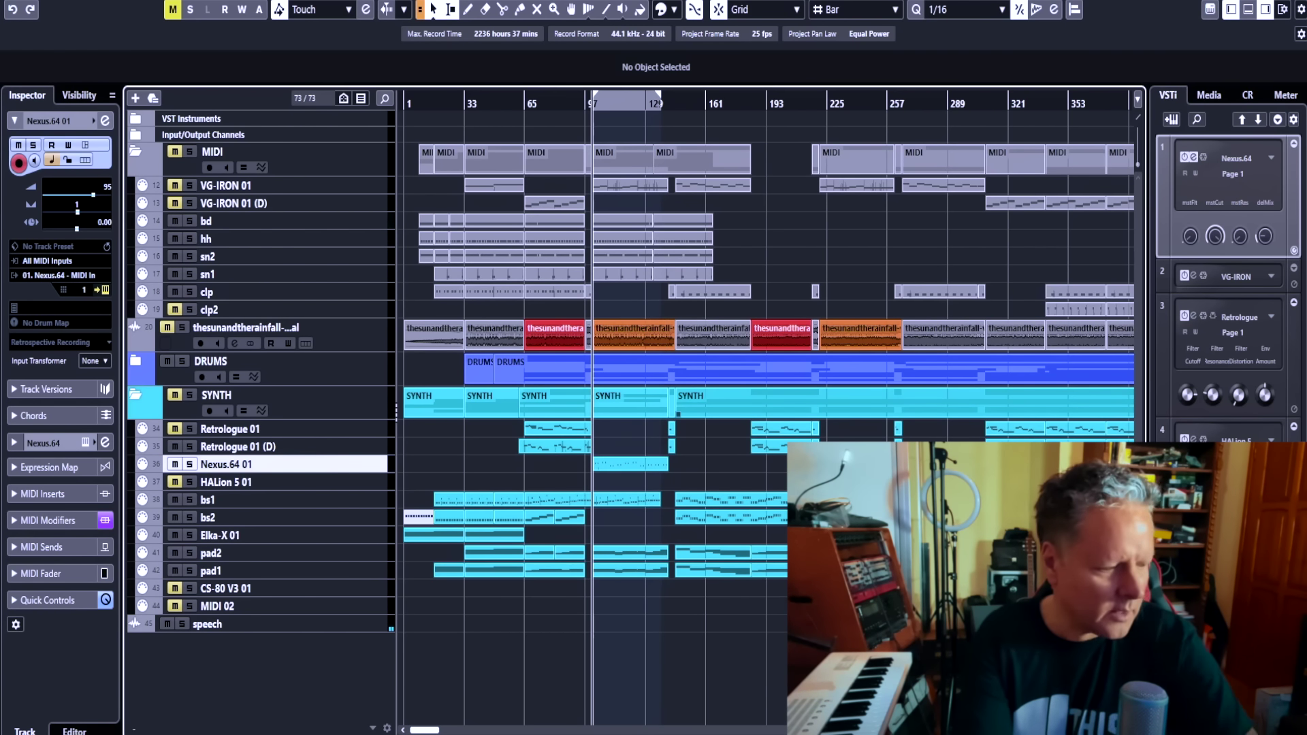
- Play back from about bar 133, extend the bs1 part to bar 141 and set the locators to bars 141 to 145
key(h)
key(h)
key(h)
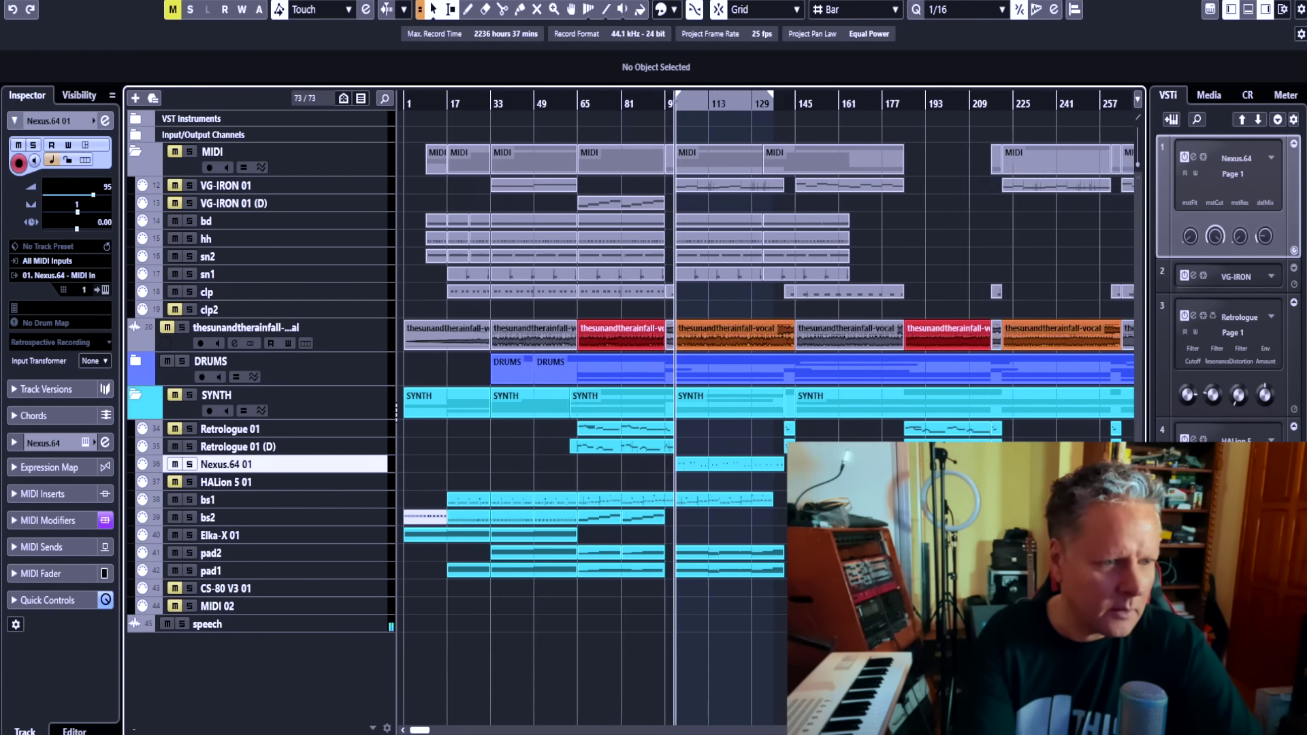
double_click(886, 103)
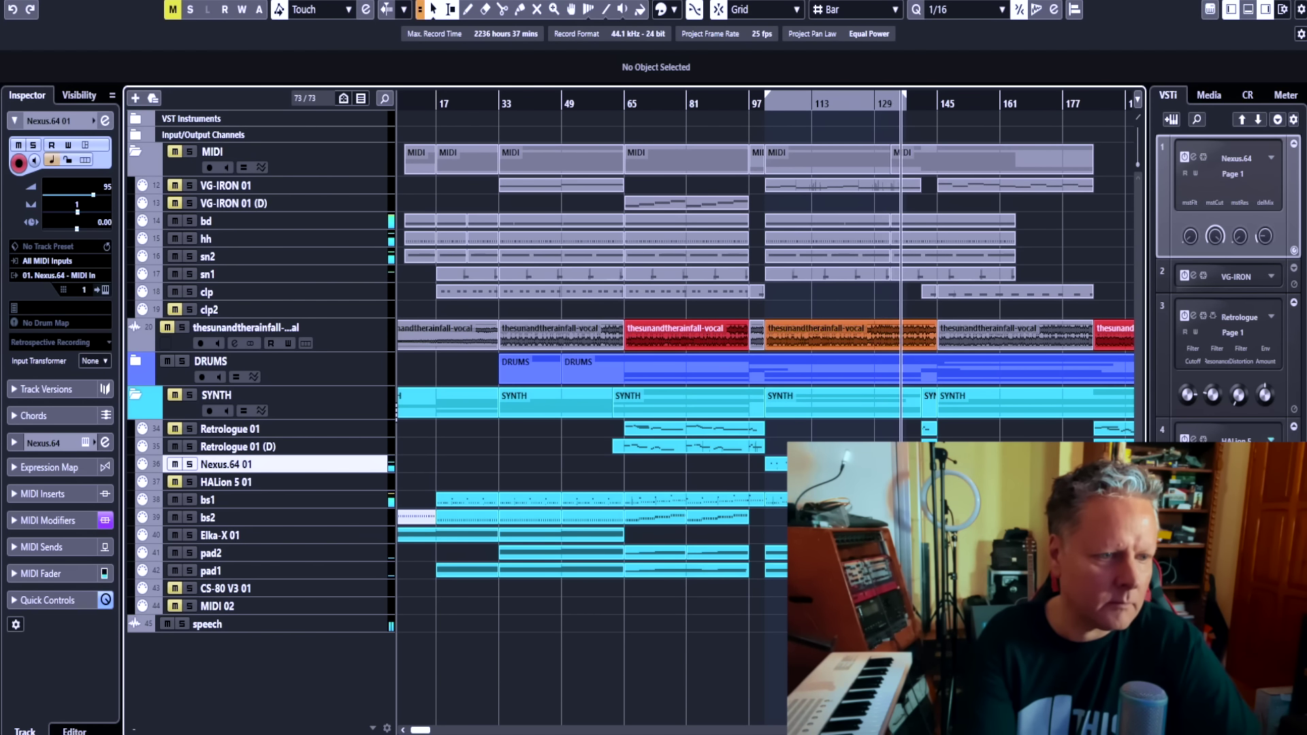
click(897, 500)
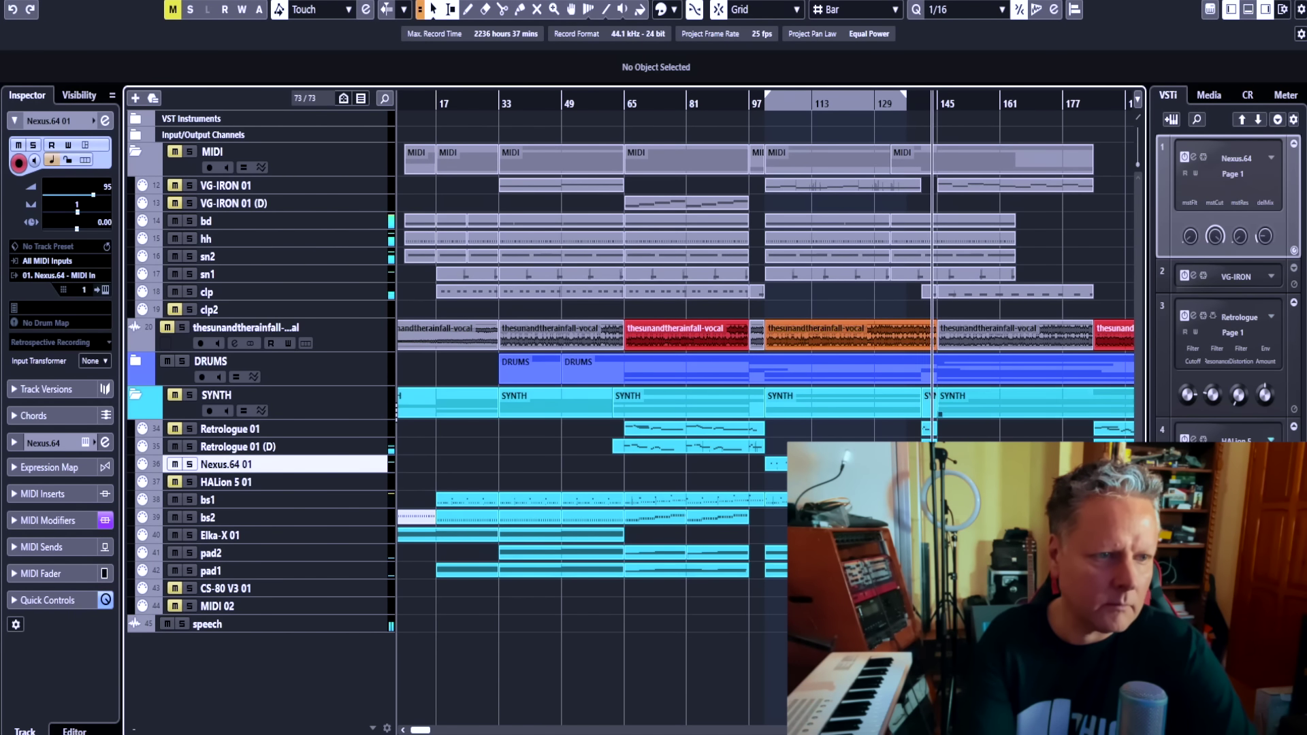
drag(904, 95, 927, 95)
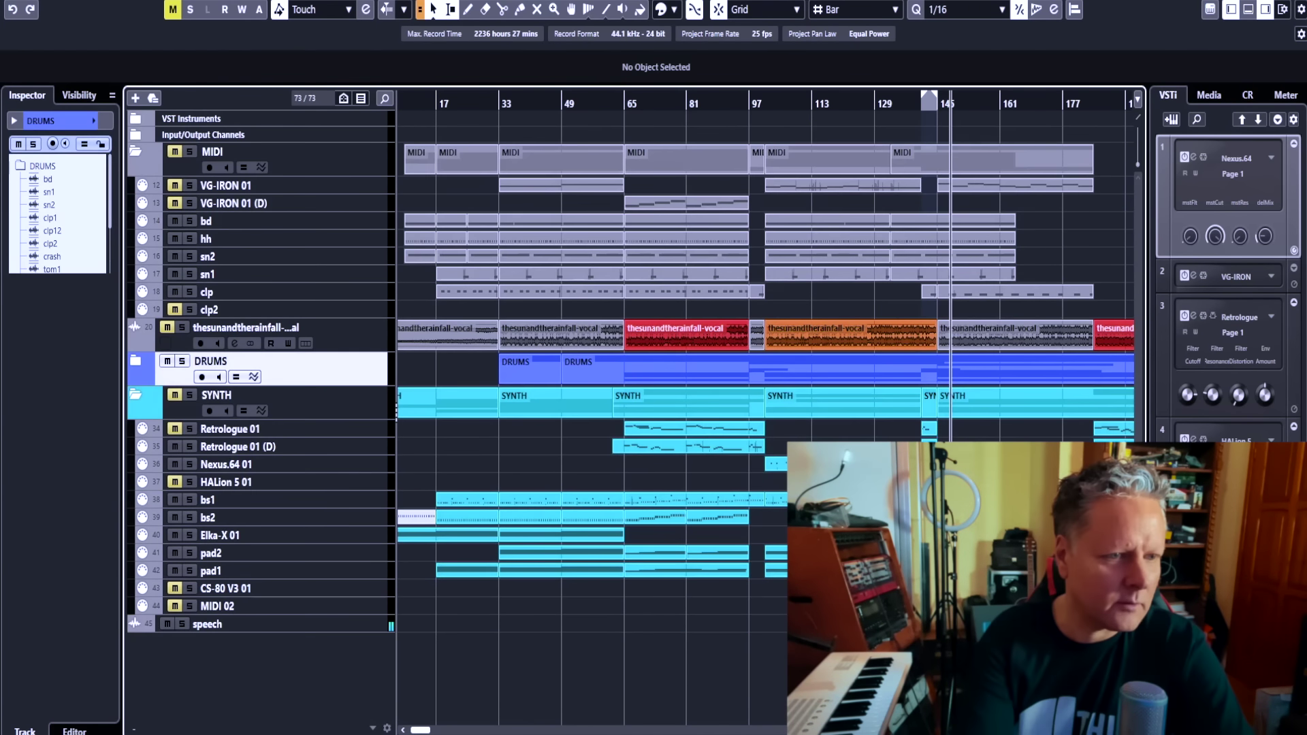
- Set the locators to bars 145 to 161 and record a bs1 (D) part from bar 145 to bar 185
scroll(592, 368, right, 3)
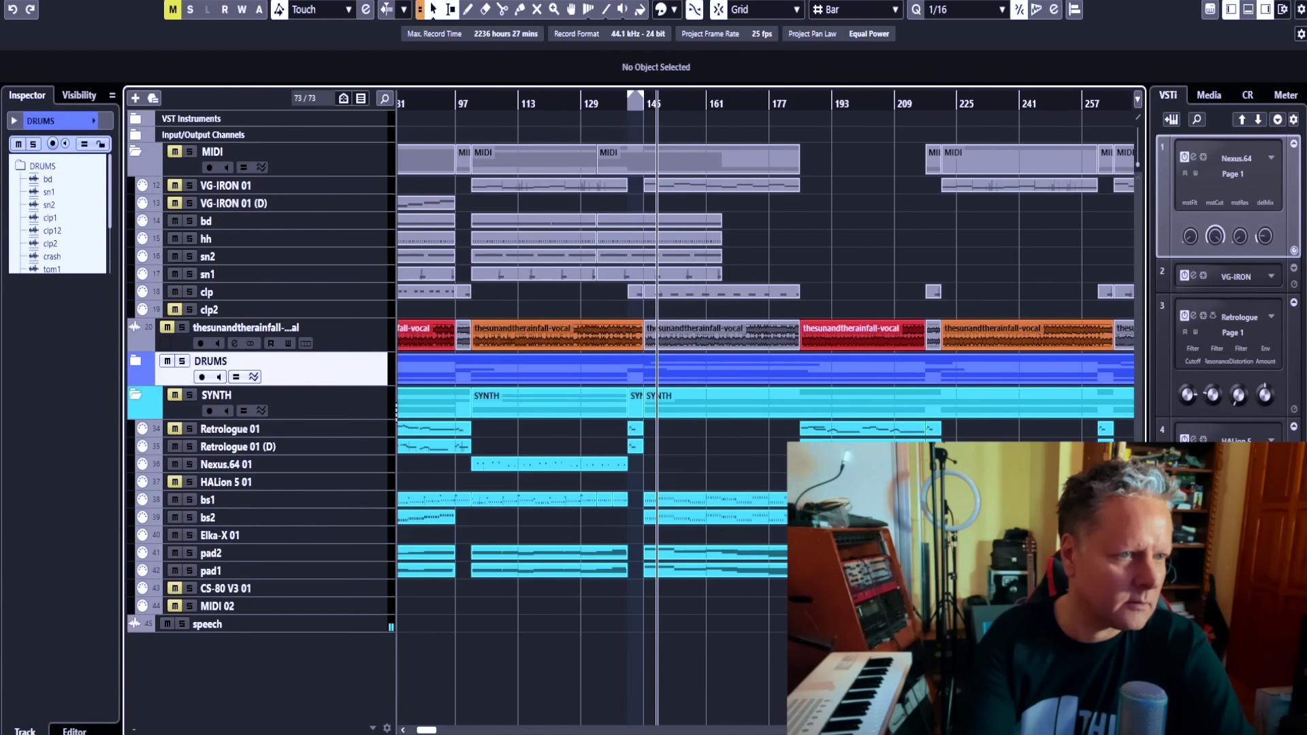
drag(630, 95, 521, 94)
drag(643, 95, 753, 95)
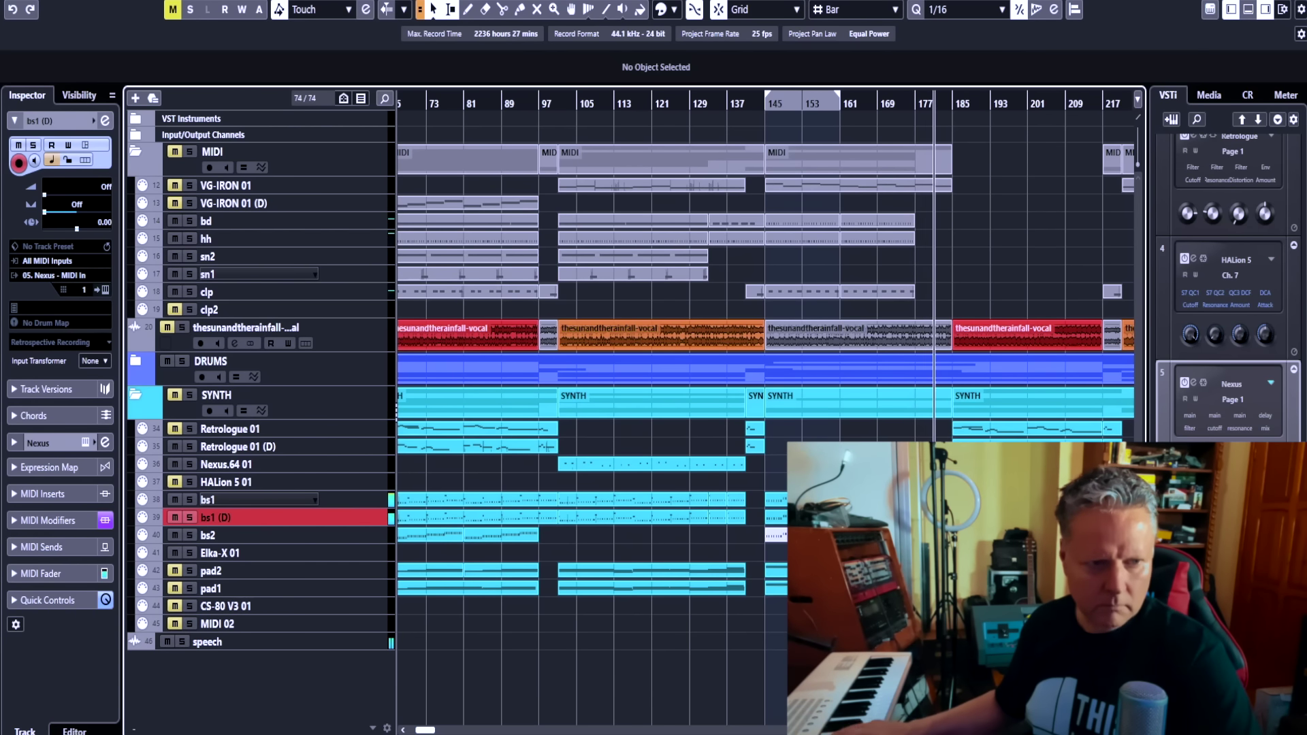
click(776, 517)
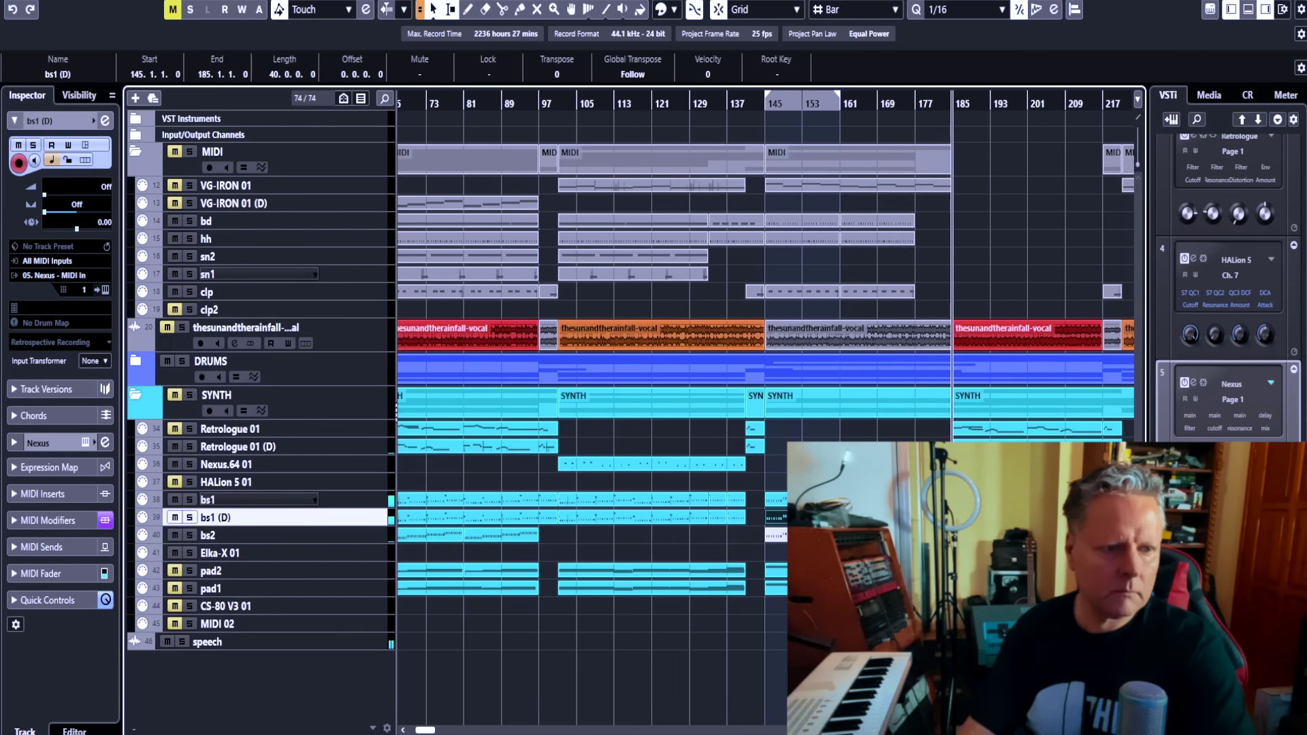
- Play back the bs1 (D) part from bar 145 with its notes in the editor, and delete its track
key(KP_1)
key(Return)
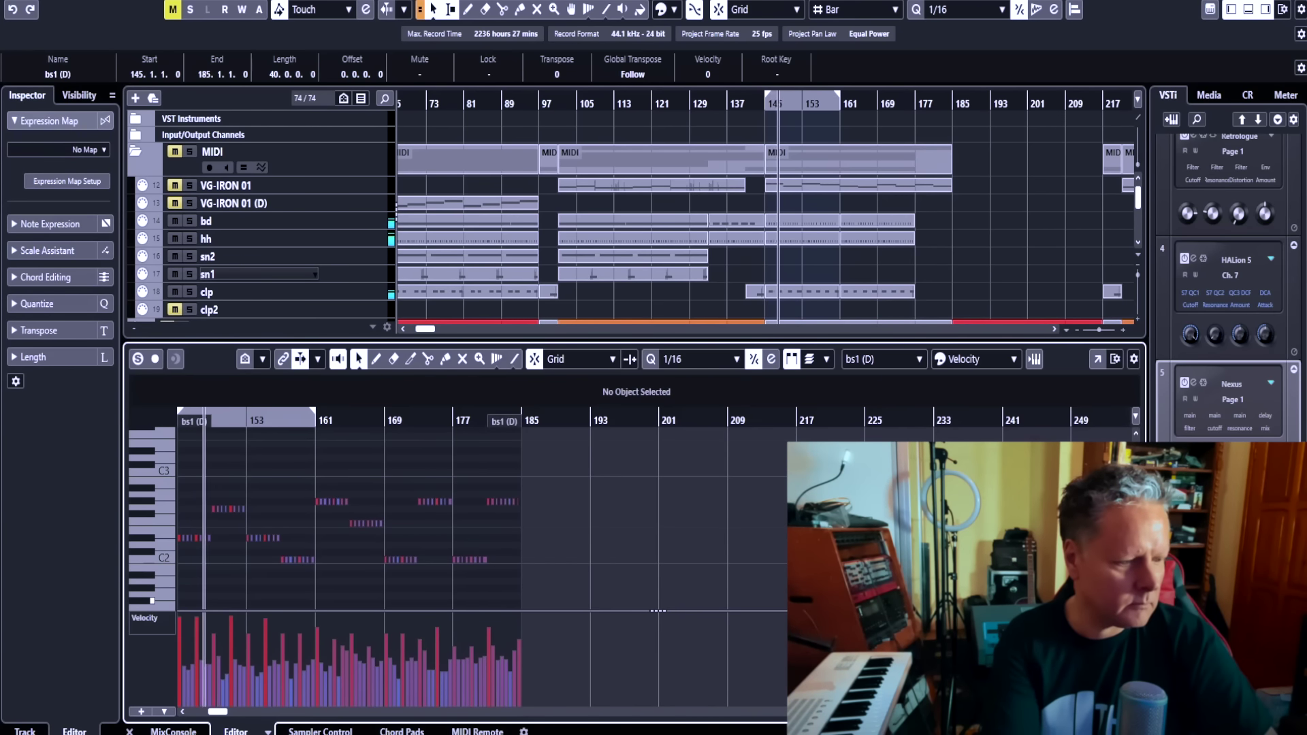
key(h)
key(h)
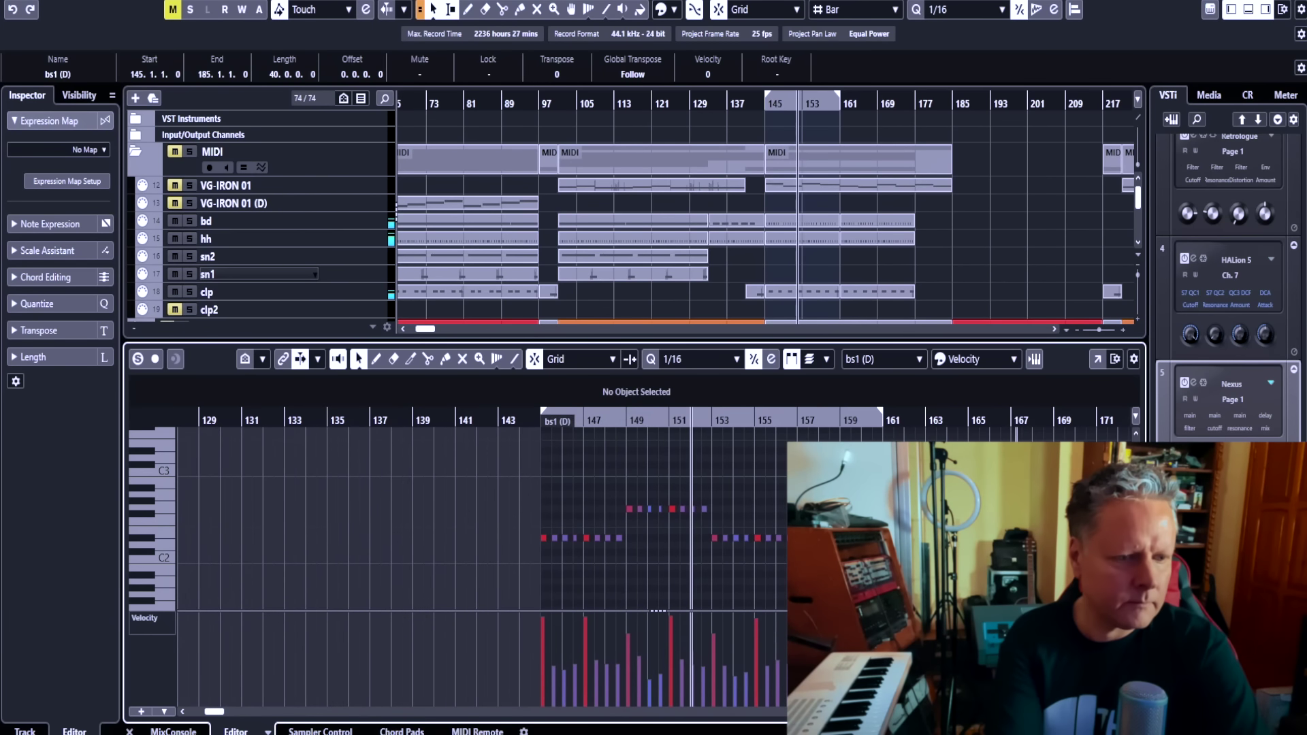
scroll(754, 634, right, 2)
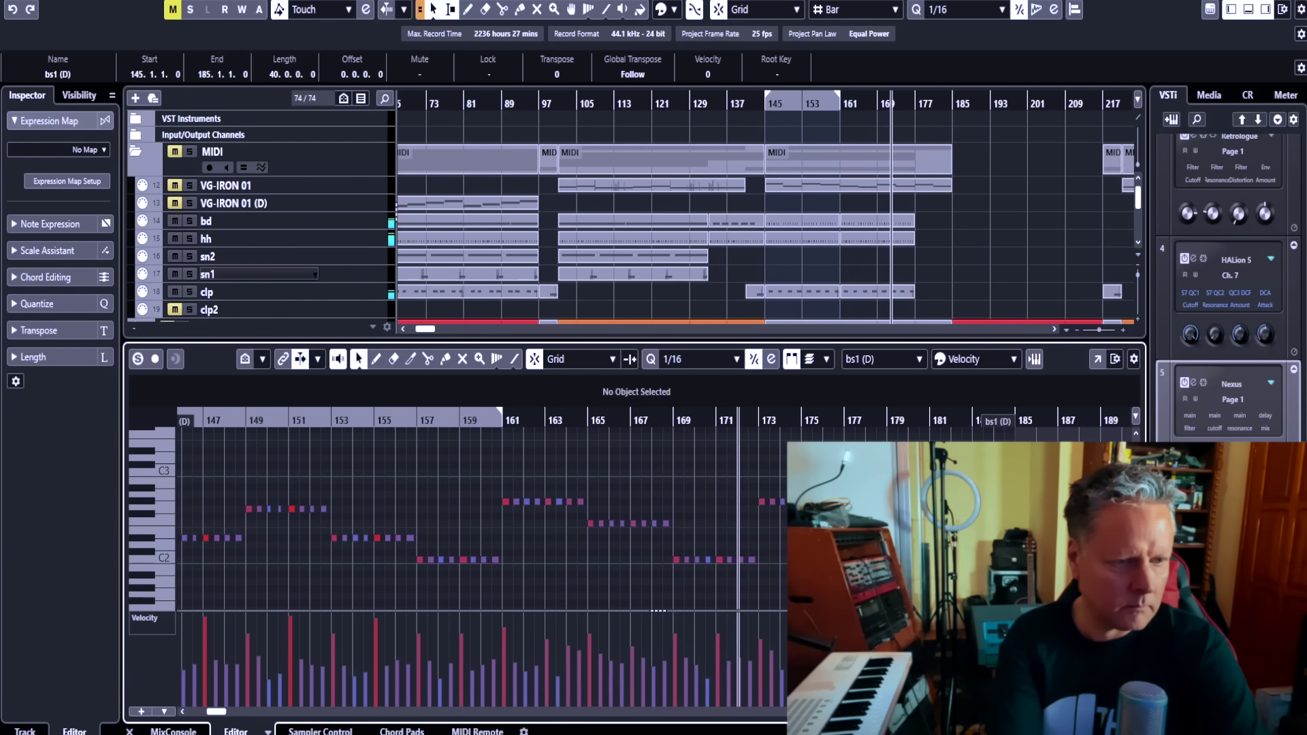
key(Return)
key(space)
key(KP_1)
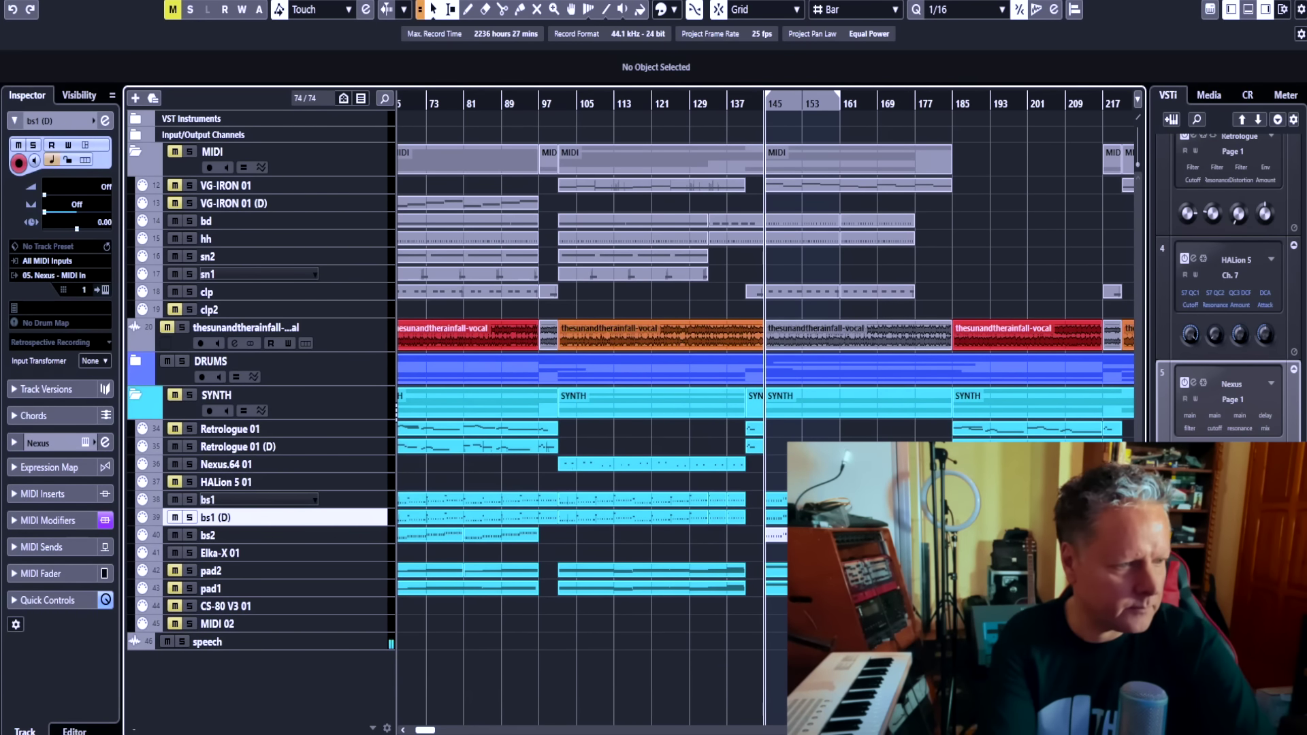
key(Delete)
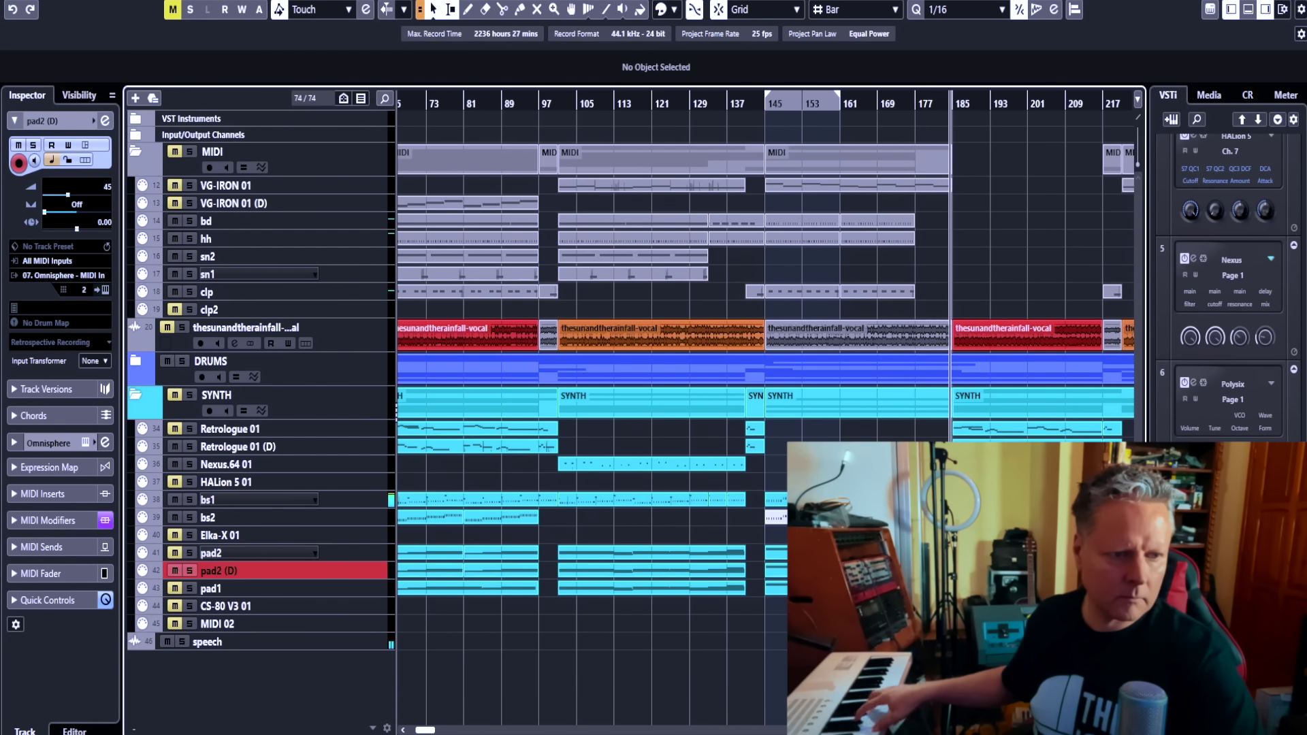
- Stop the pad2 (D) recording that started at bar 145 and undo it together with its duplicate track
key(space)
key(KP_2)
key(KP_1)
key(ctrl+z)
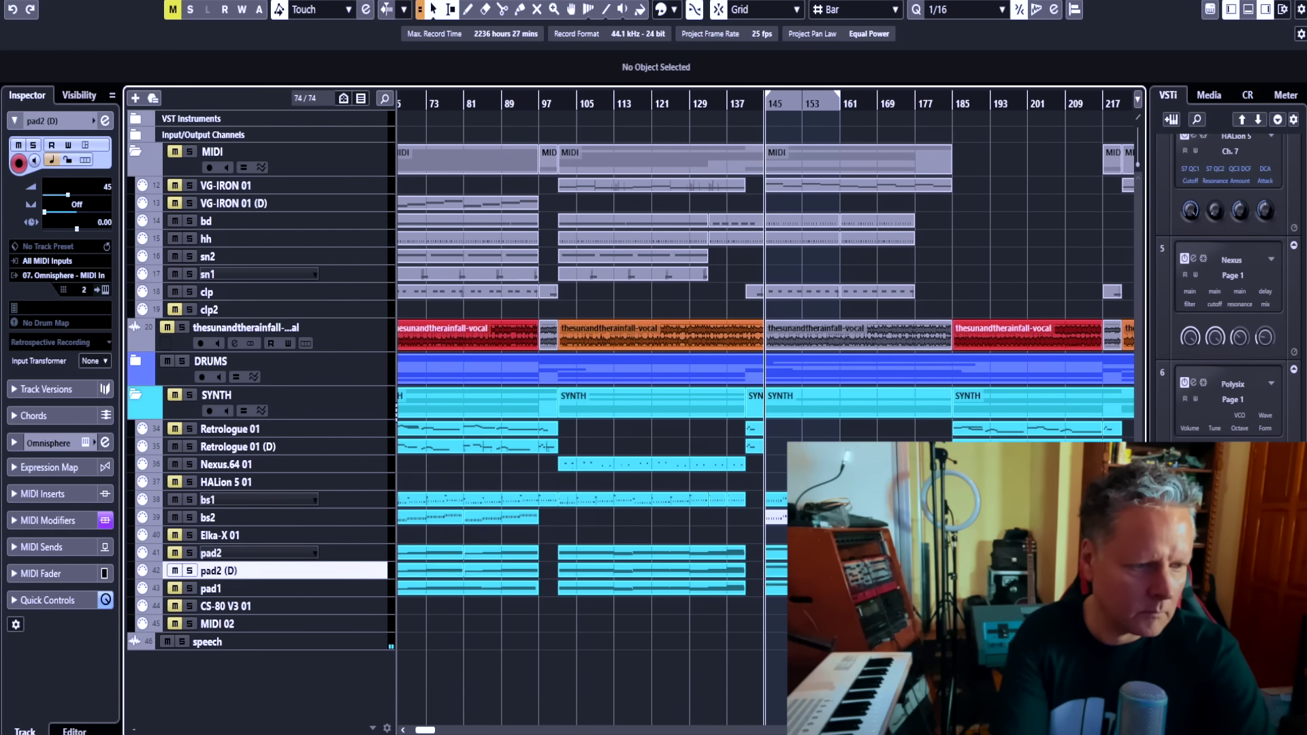
key(ctrl+z)
- Check the notes of the pad2 part between bars 145 and 185 in the editor while playing it back
double_click(776, 552)
key(space)
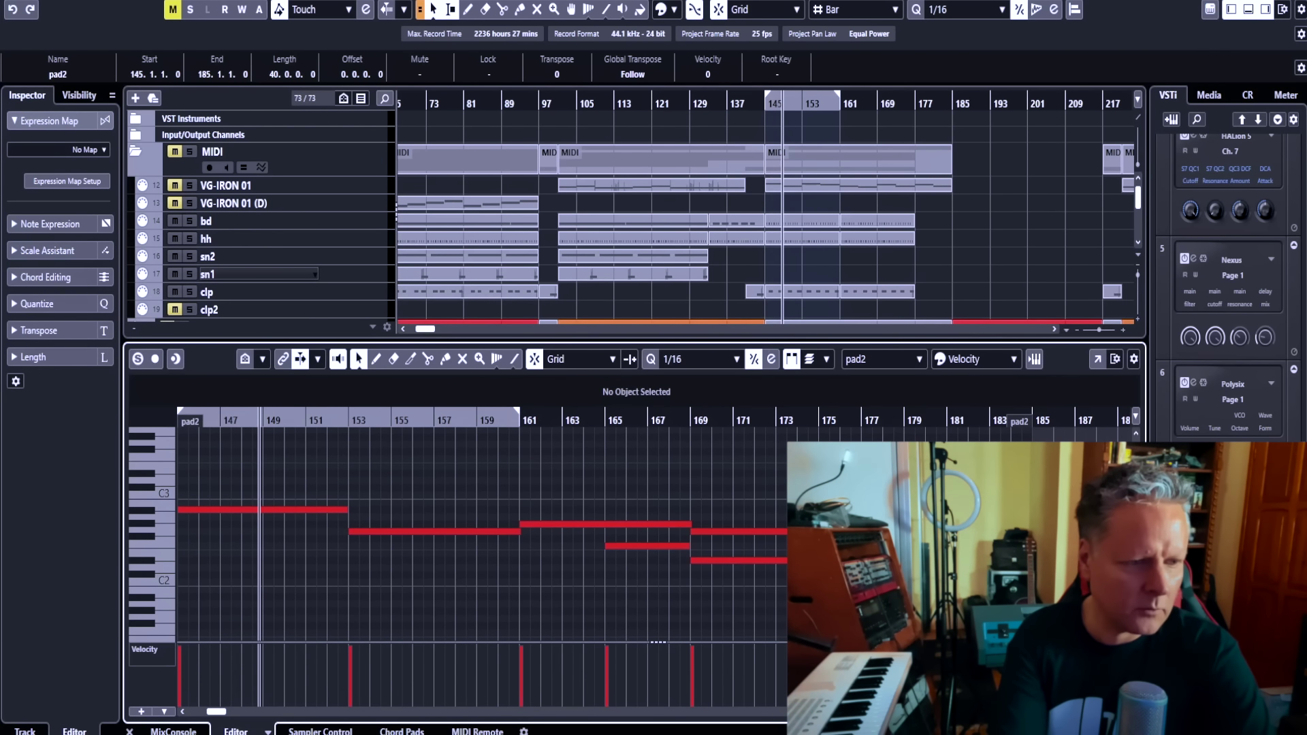
key(space)
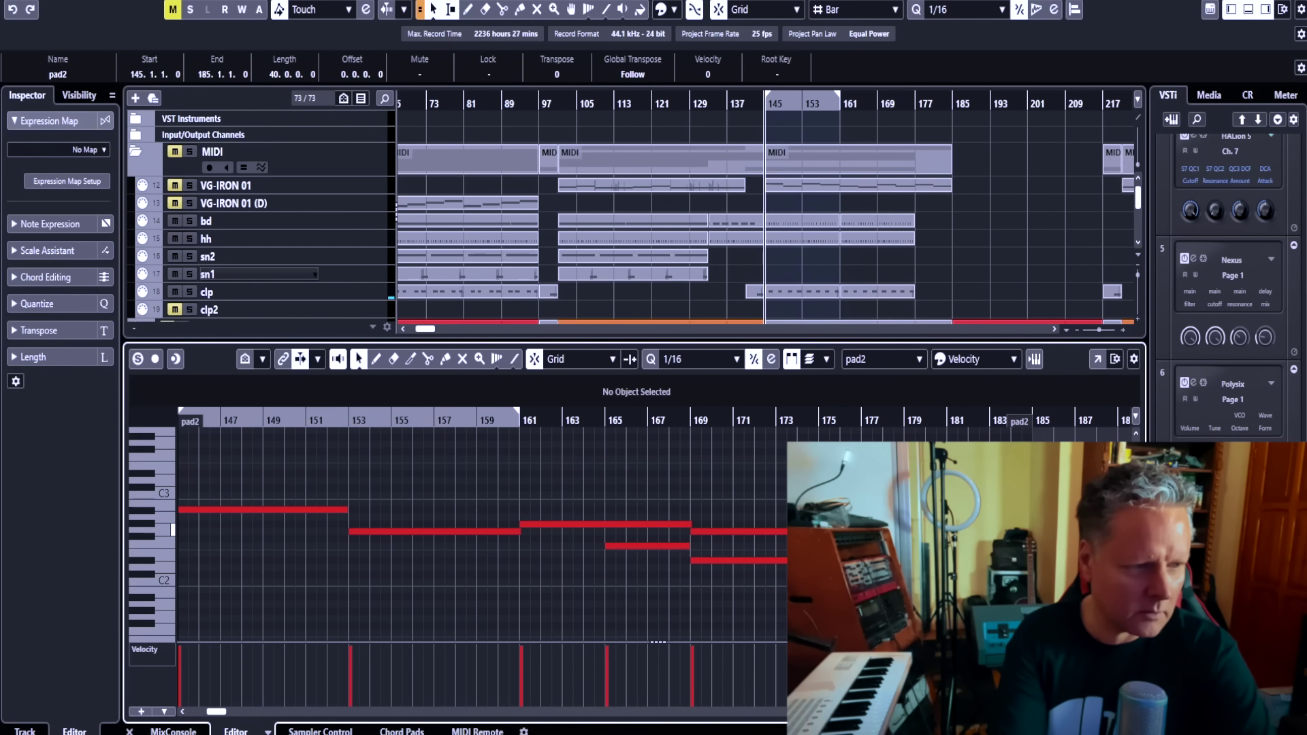
key(ctrl+e)
key(ctrl+e)
key(space)
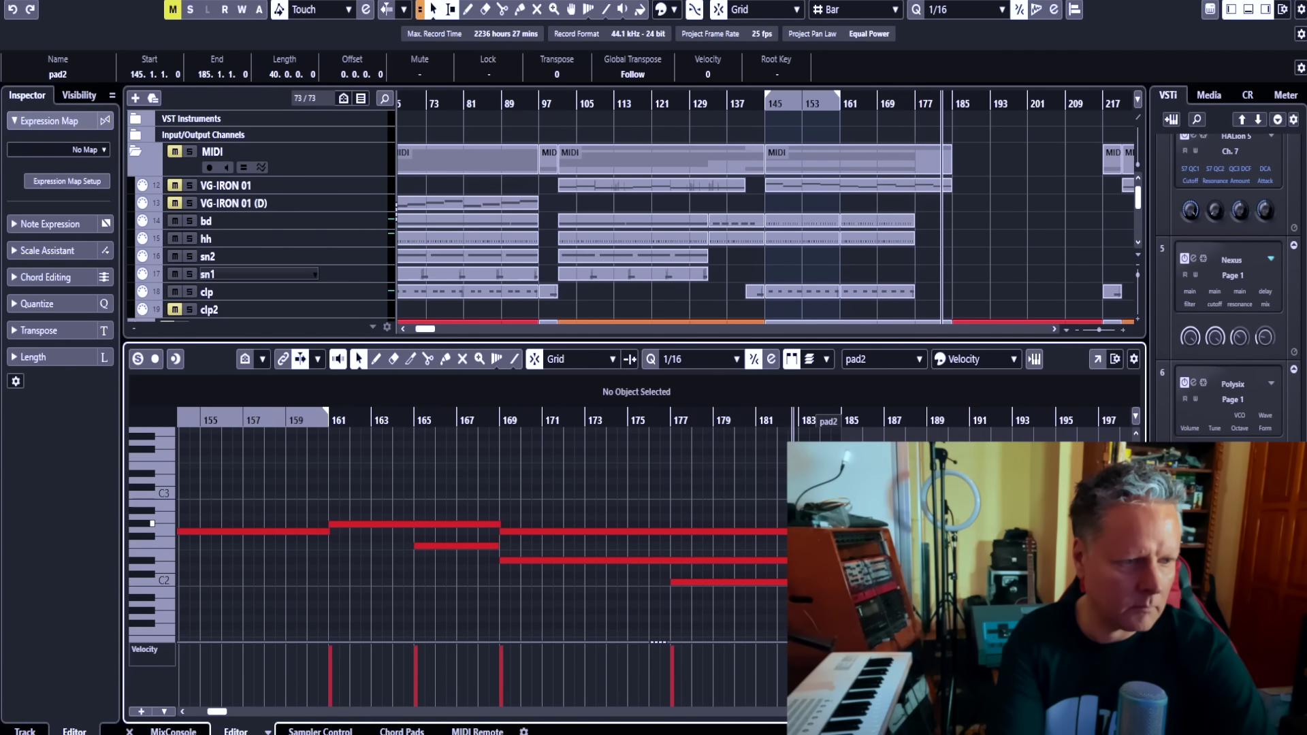
key(space)
key(ctrl+alt+e)
key(KP_0)
key(KP_1)
key(ctrl+shift+a)
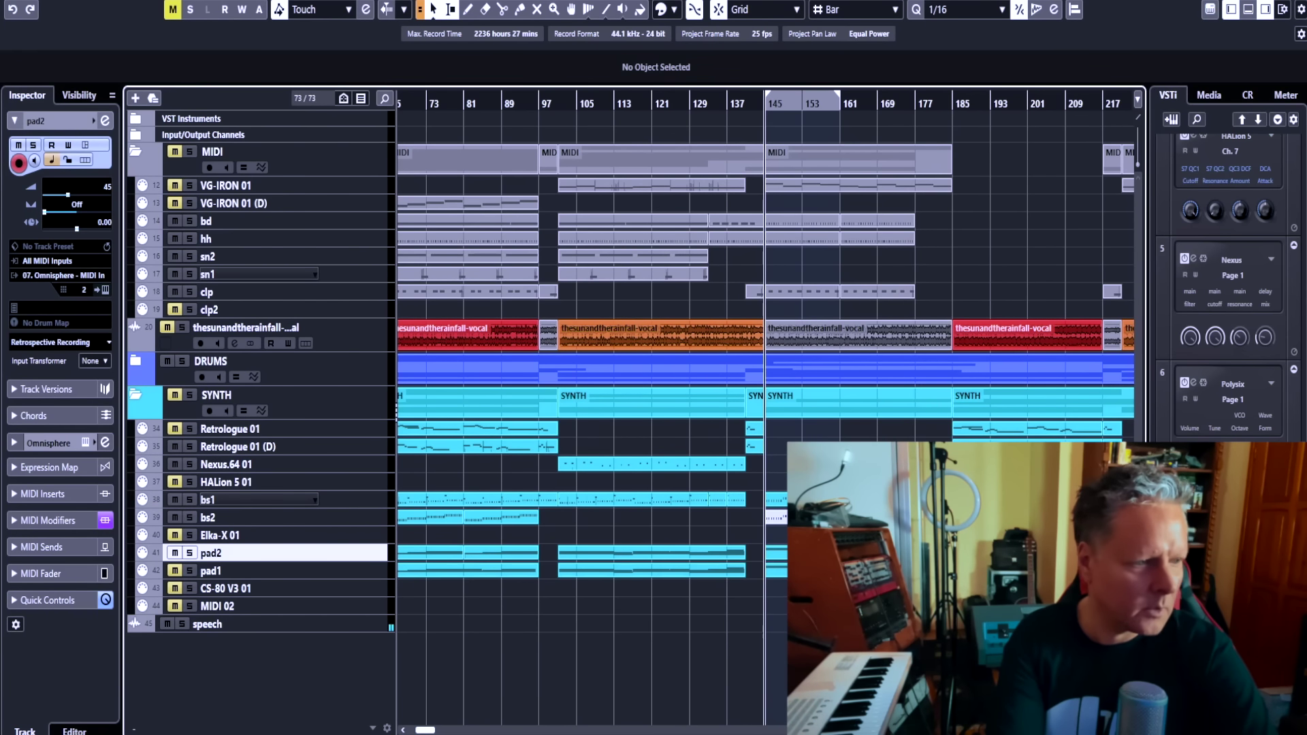
- Set the locators to bars 169 to 185 and cut the bd and hh parts back to bar 169
drag(802, 95, 915, 94)
right_click(865, 248)
key(Delete)
- Record a bd part from bar 169 and trim its end to bar 185
click(272, 221)
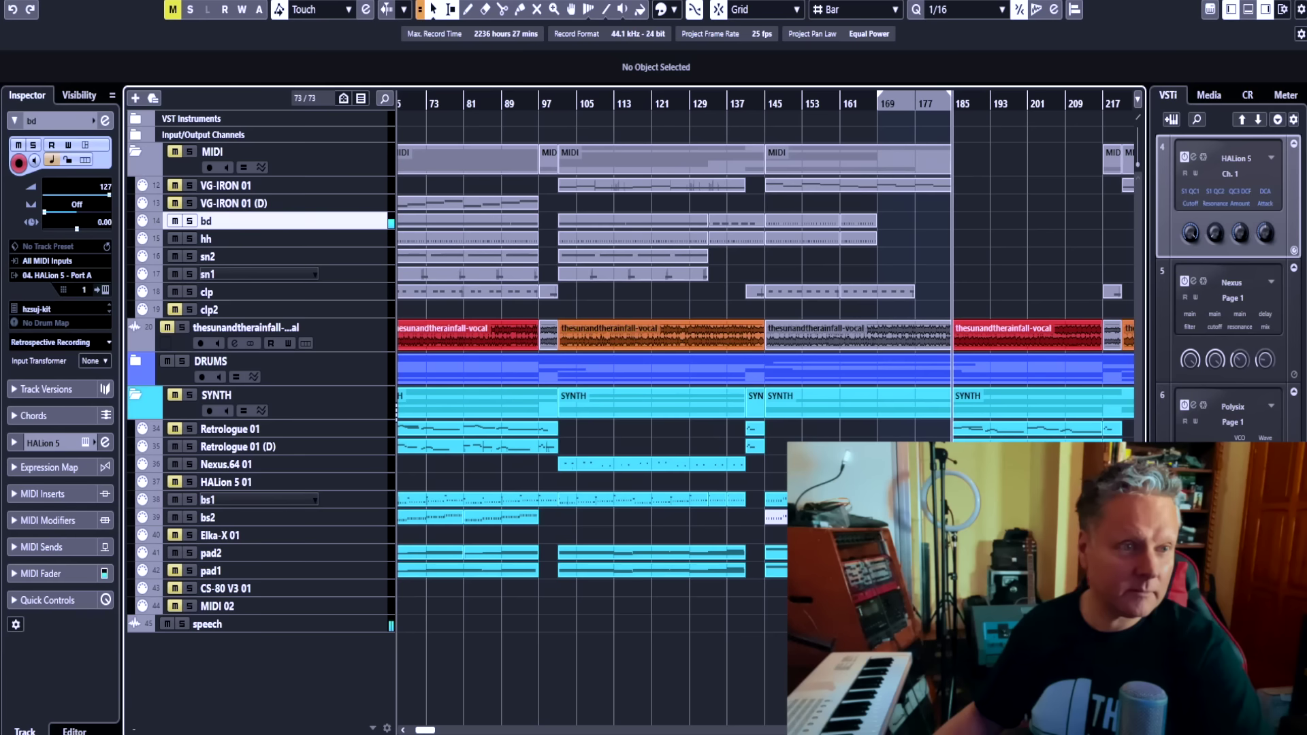
key(space)
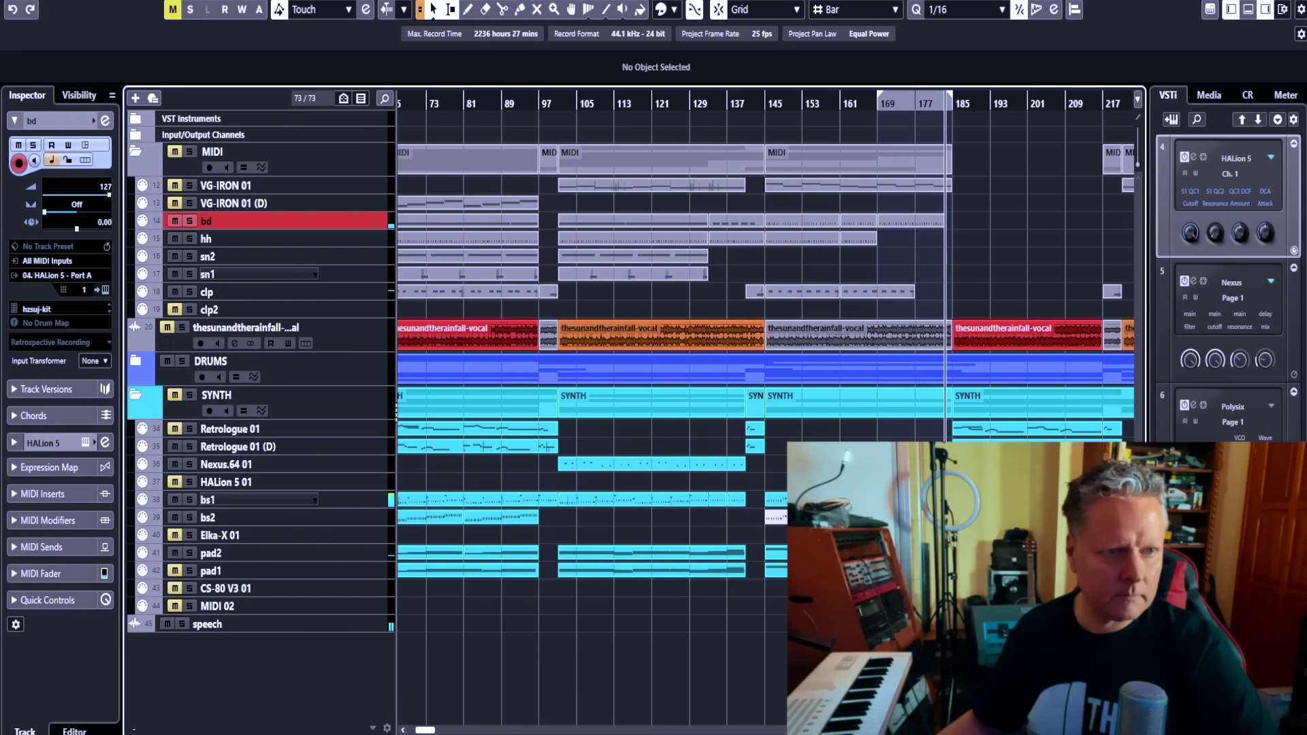
key(space)
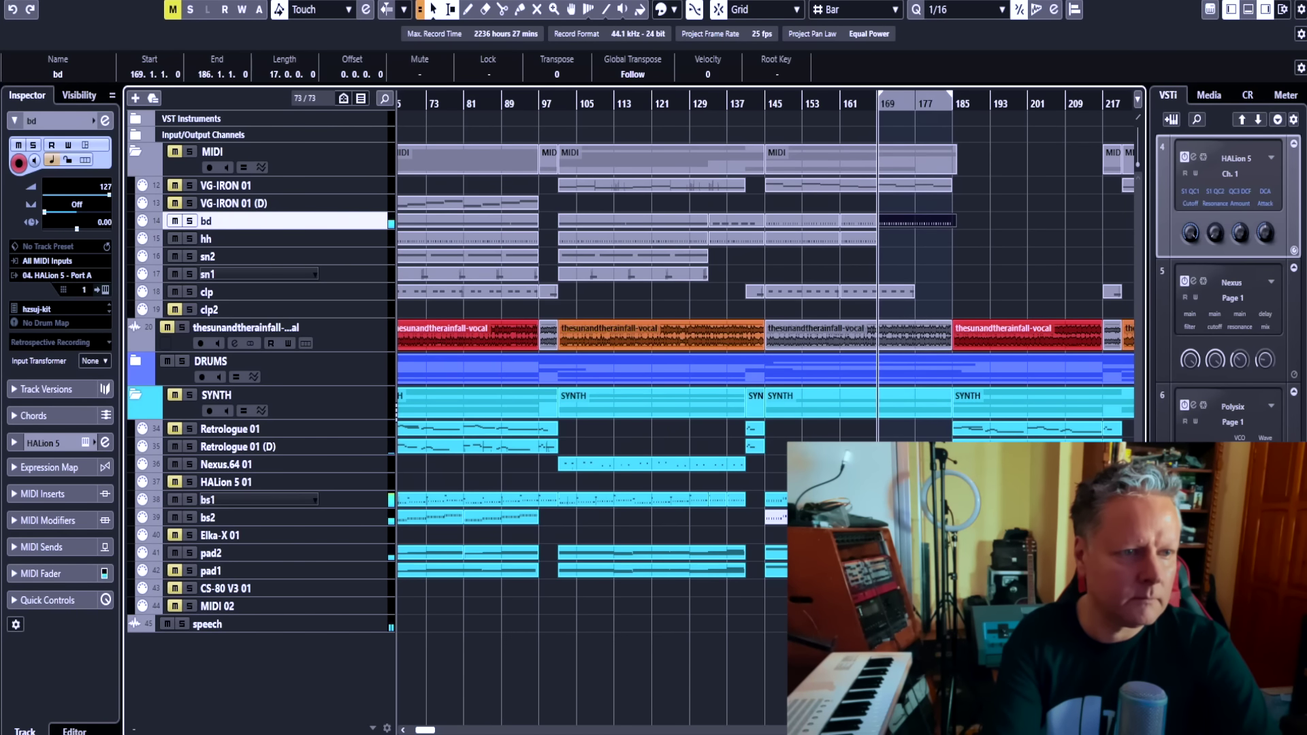
drag(955, 221, 952, 222)
click(951, 275)
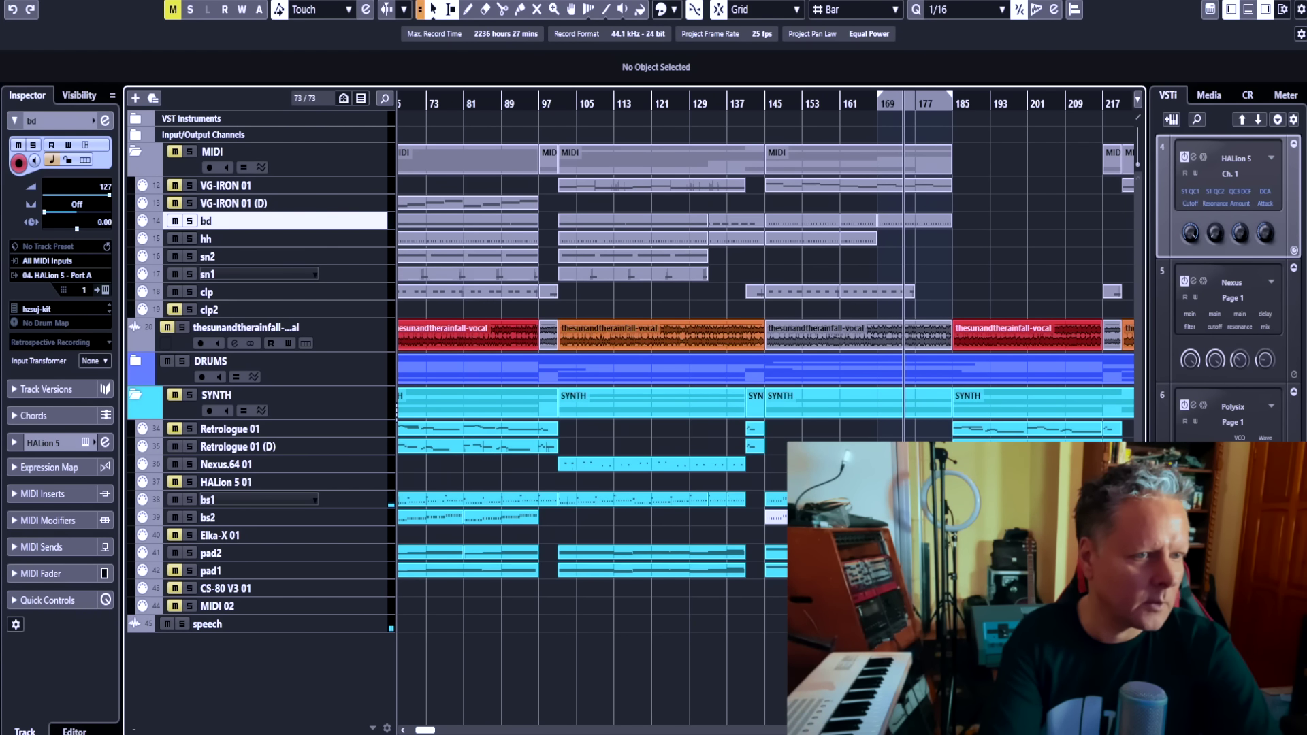
- Record an sn2 part from bar 169 and shorten it to end at bar 185
click(272, 256)
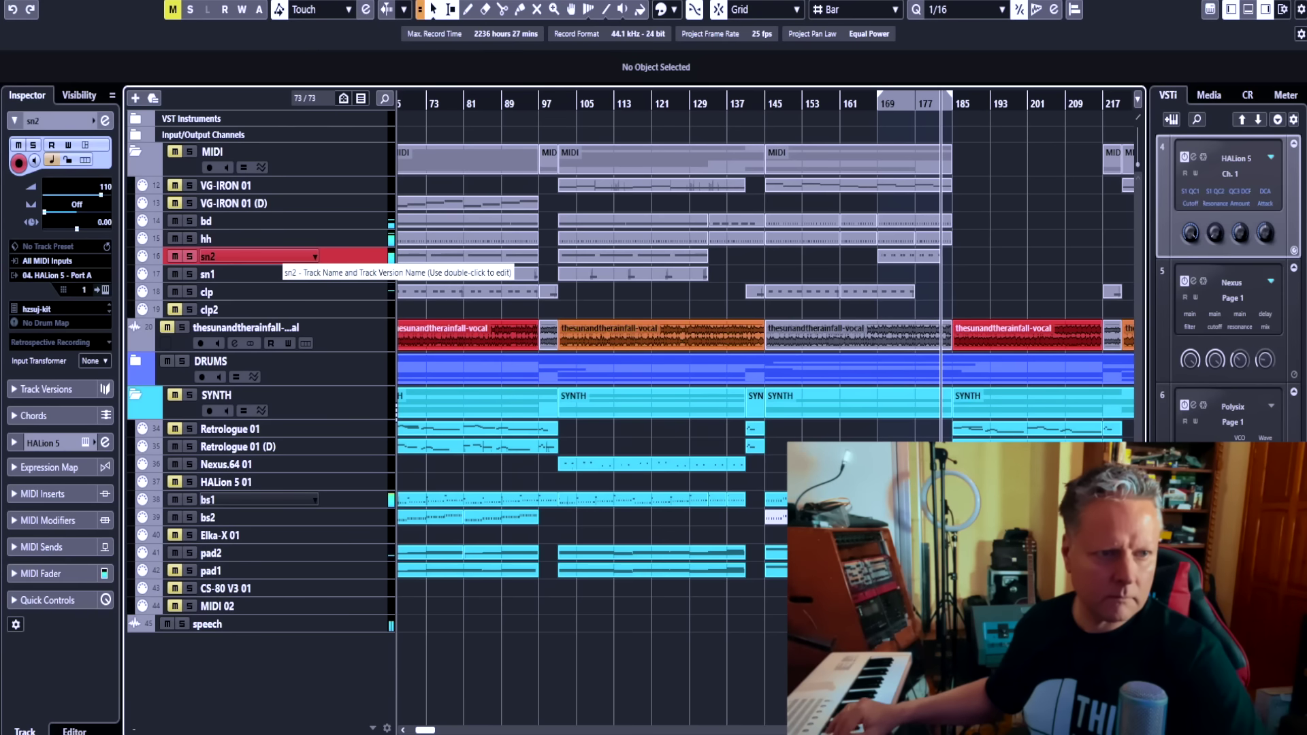
key(space)
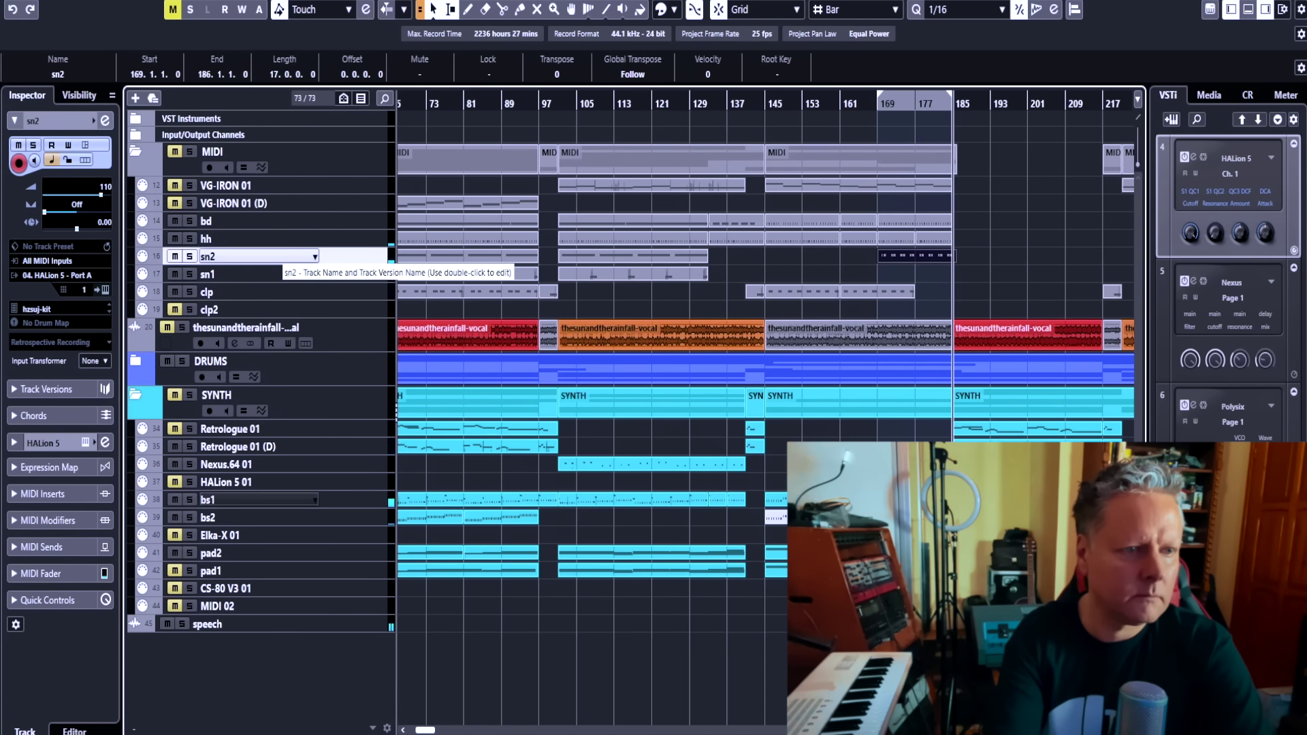
drag(955, 256, 951, 256)
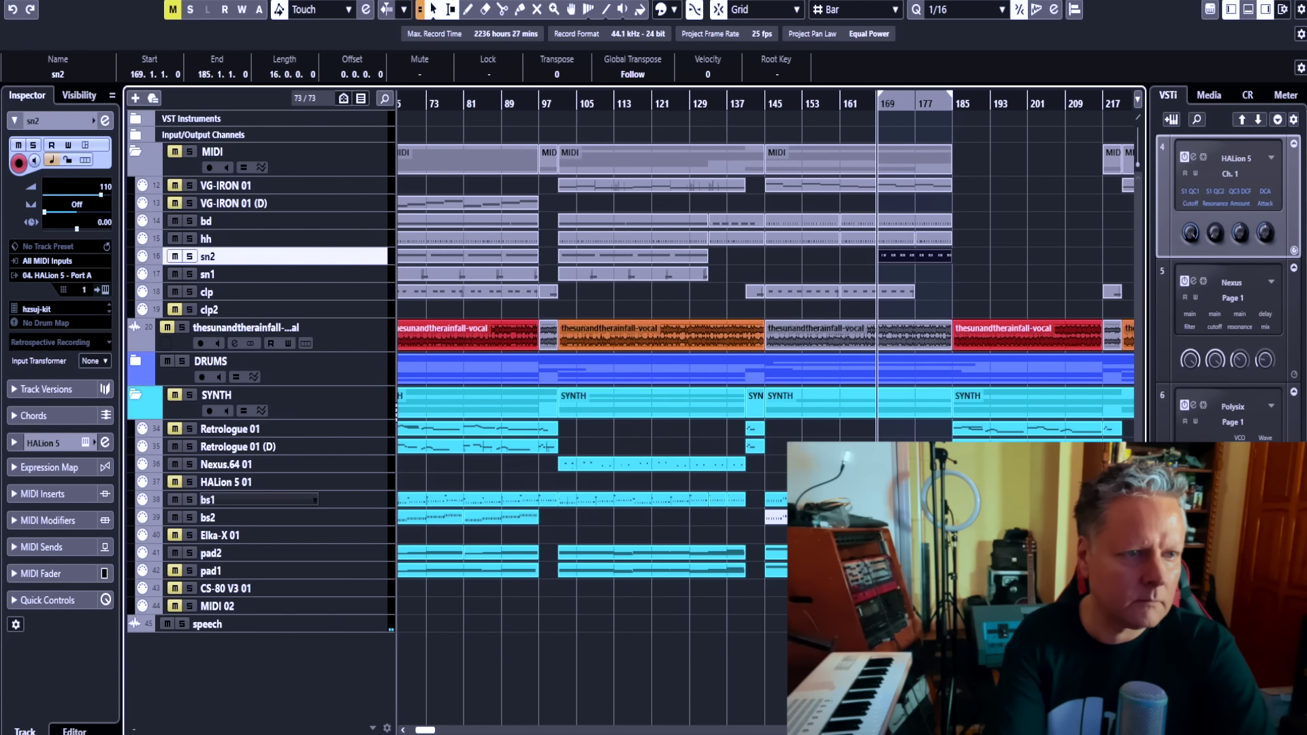
key(ctrl+shift+a)
- Split the clp part at bar 169 and copy the piece of bars 169 to 177 to bar 177
click(878, 307)
right_click(877, 307)
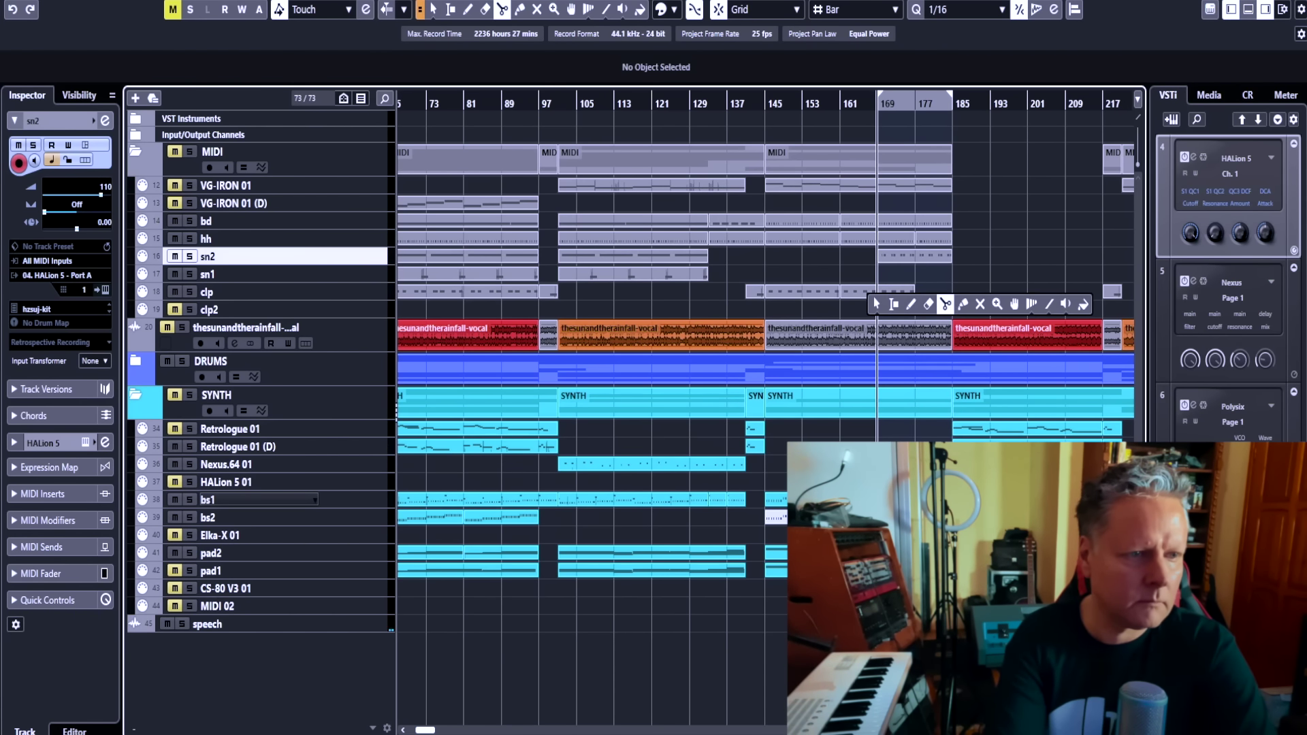
click(945, 304)
click(878, 291)
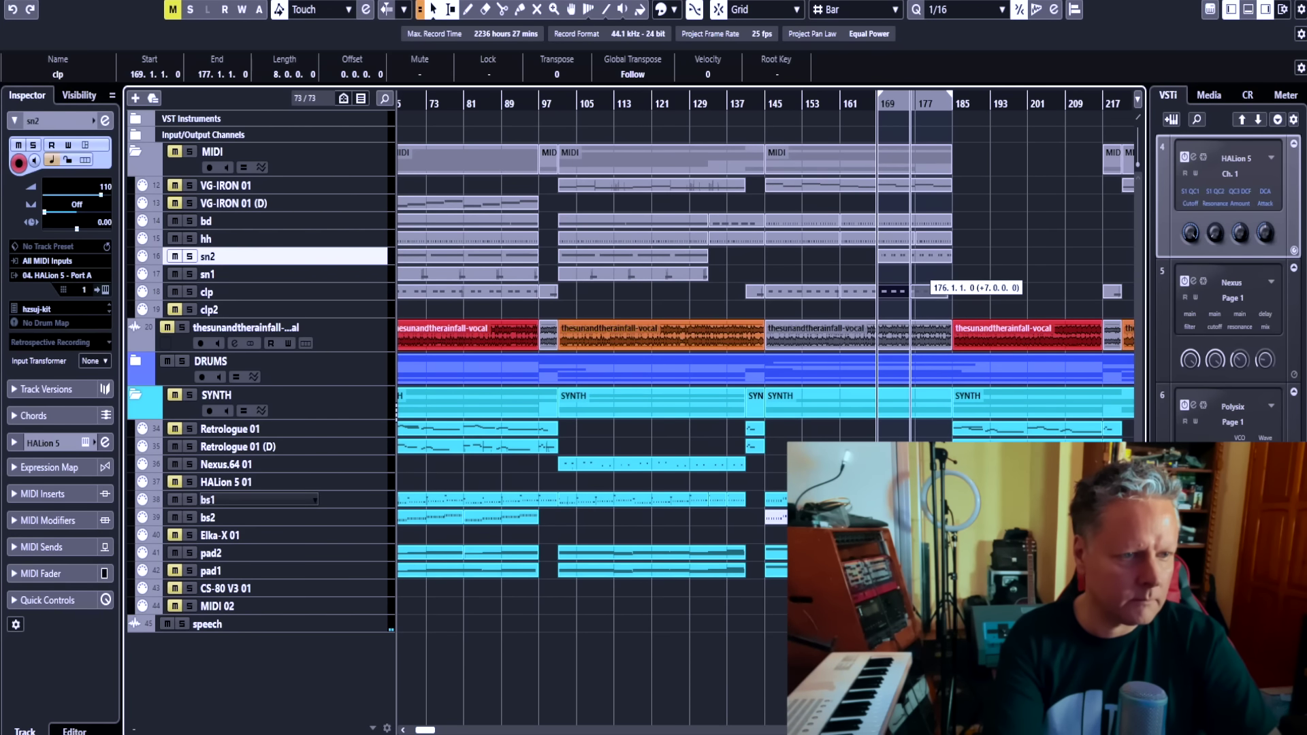
drag(926, 292, 930, 291)
key(ctrl+shift+a)
- Cycle playback over bars 169 to 185 and adjust the note velocities across the sn2 part in the editor
key(space)
key(KP_Divide)
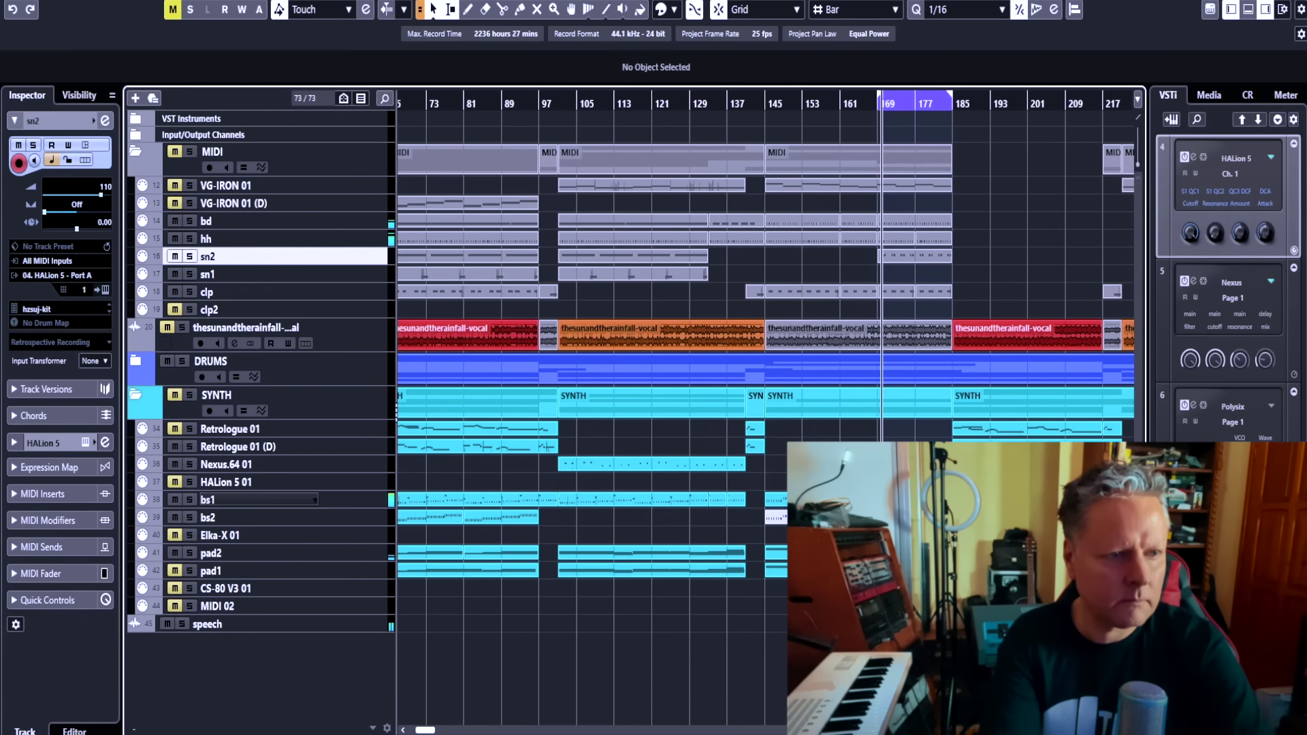
double_click(914, 256)
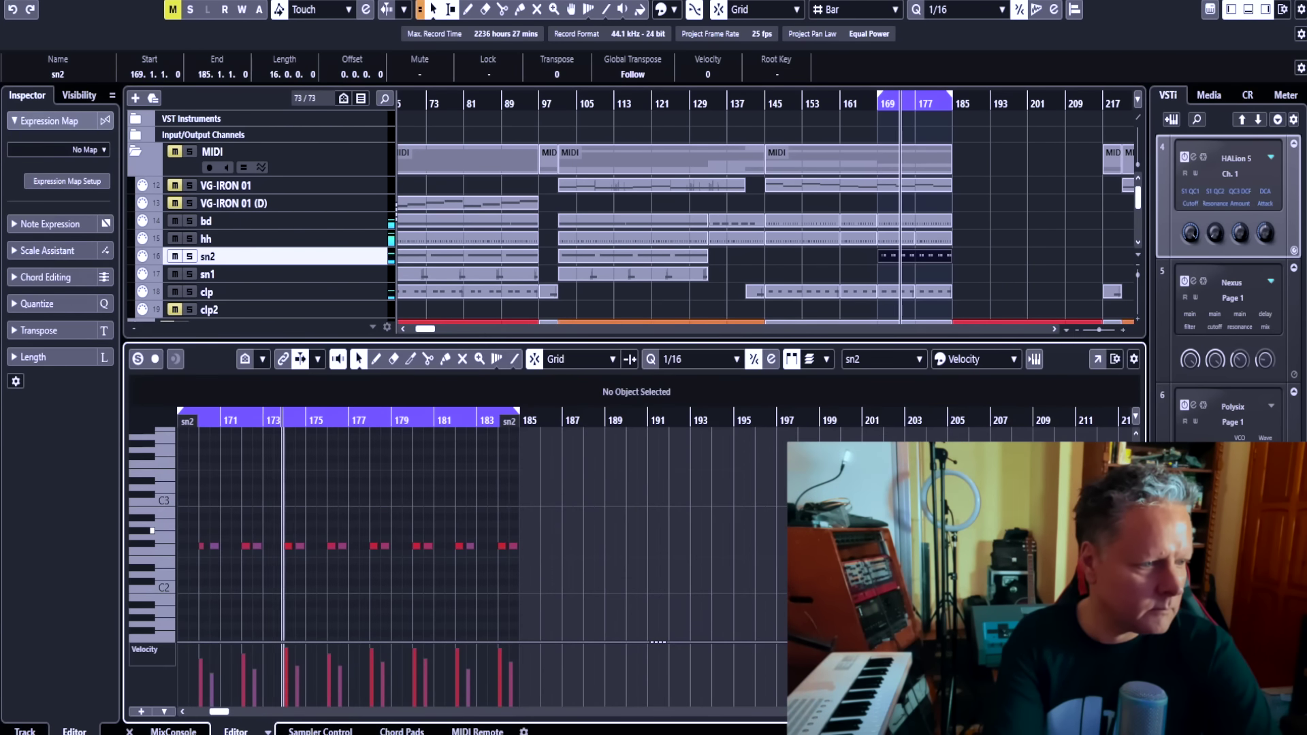
drag(208, 645, 516, 647)
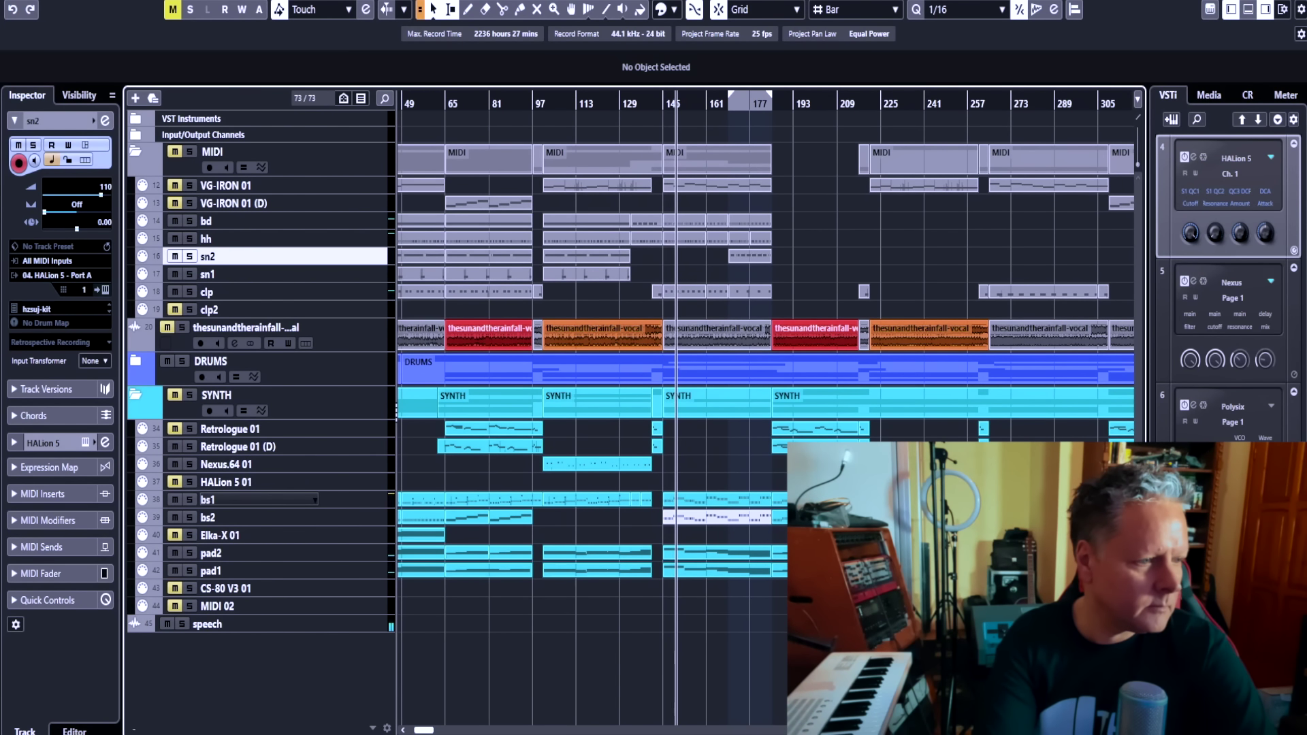
- Record an sn2 part over bars 145 to 169, ahead of the existing sn2 part
click(228, 572)
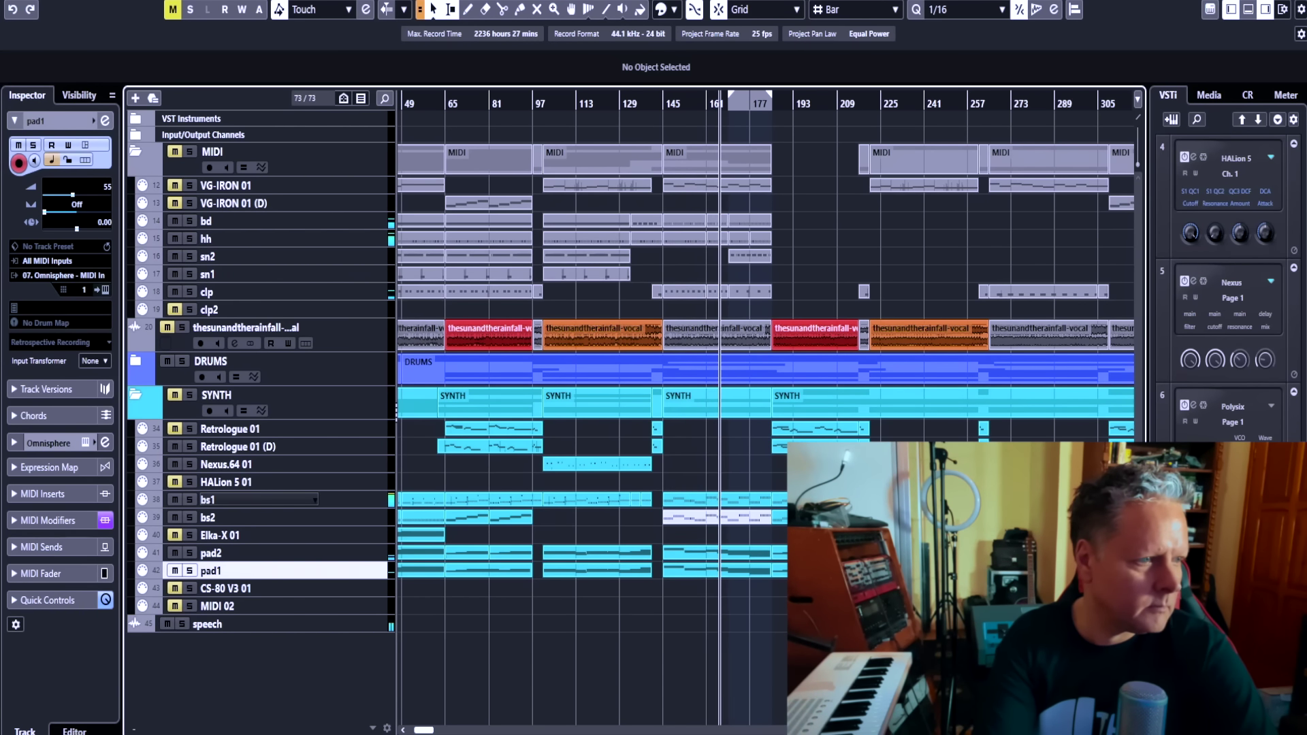
click(273, 291)
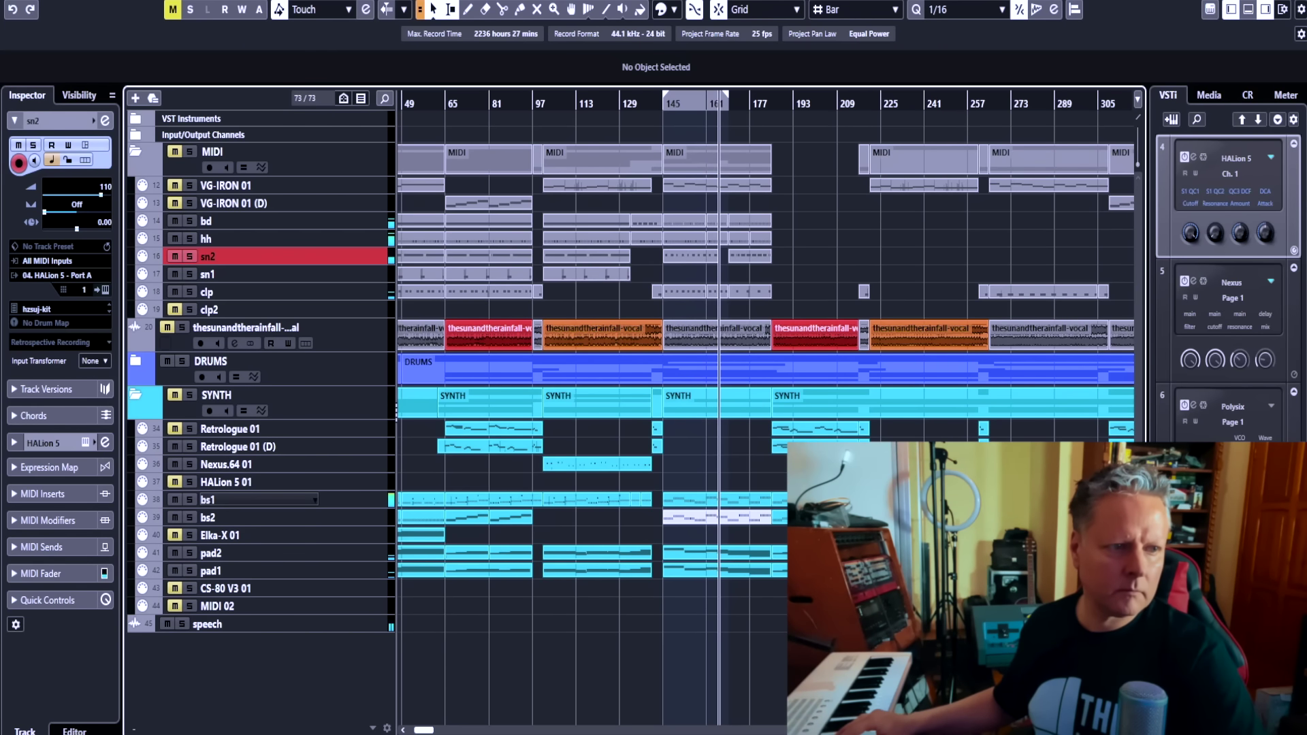
key(space)
key(KP_1)
- Copy the 32-bar bd, hh, sn2 and sn1 parts to bars 185 to 217
right_click(826, 246)
click(877, 245)
key(1)
drag(613, 294, 816, 230)
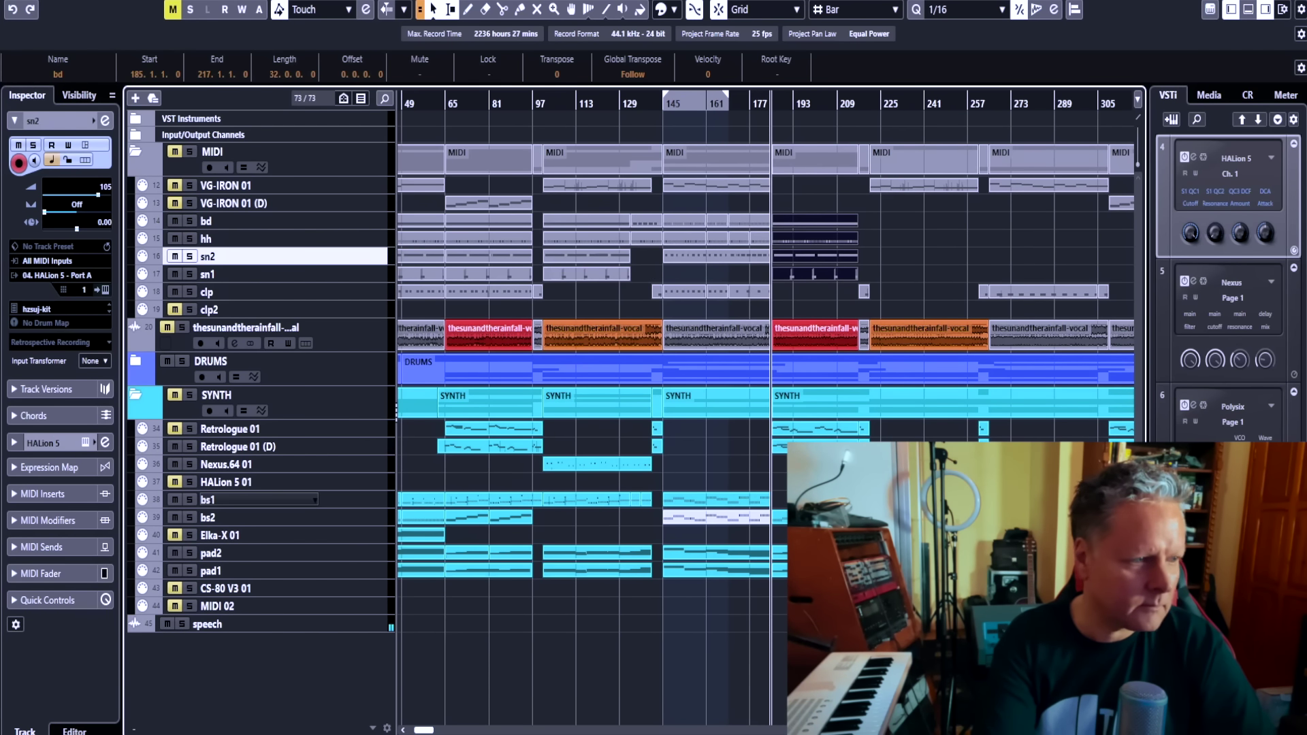
key(ctrl+shift+a)
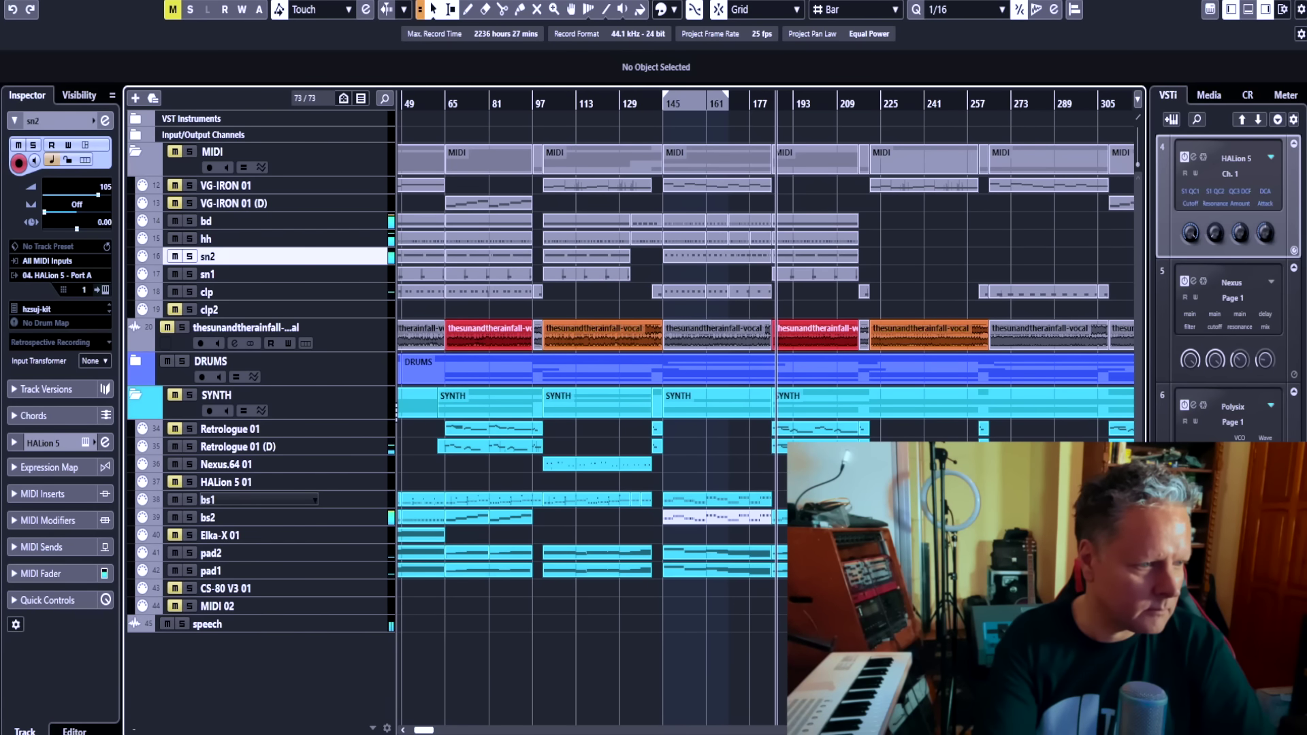
- Copy the bass parts at bar 65 and the Retrologue 01 (D) pickup before it to the section at bar 185
click(444, 104)
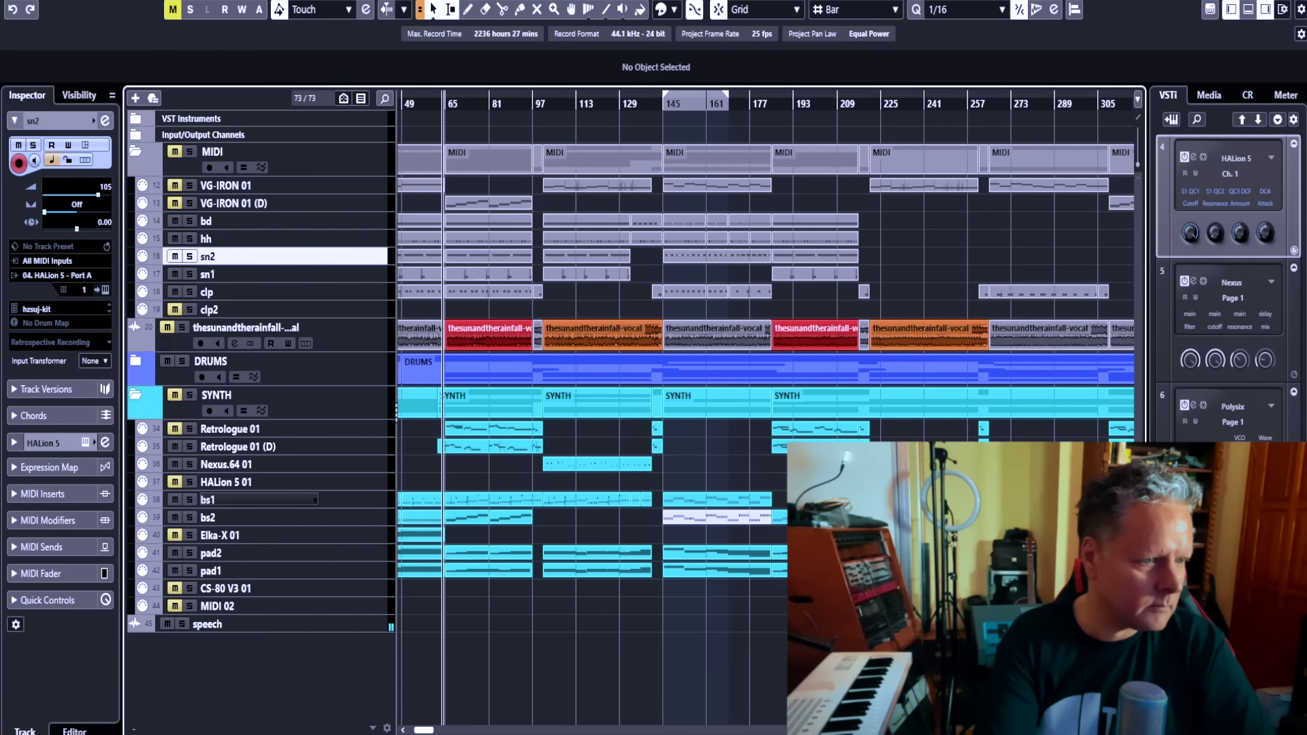
right_click(471, 479)
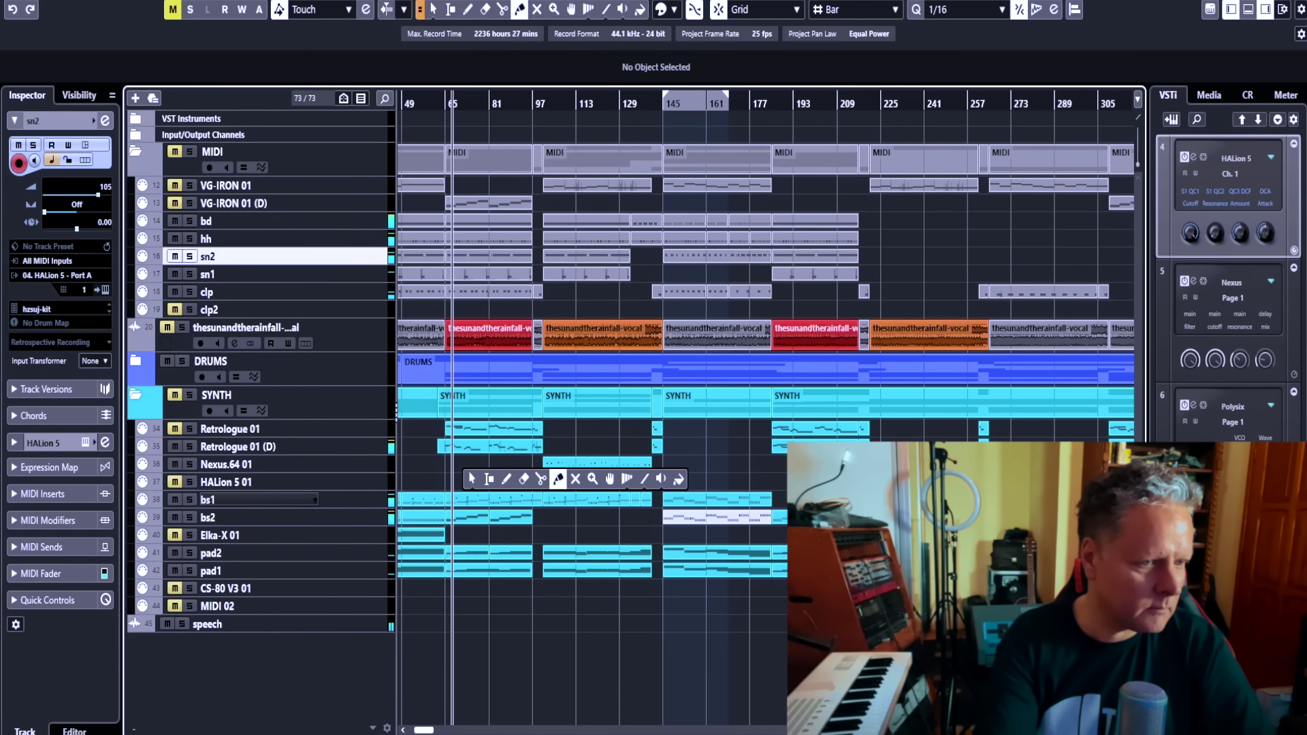
click(489, 479)
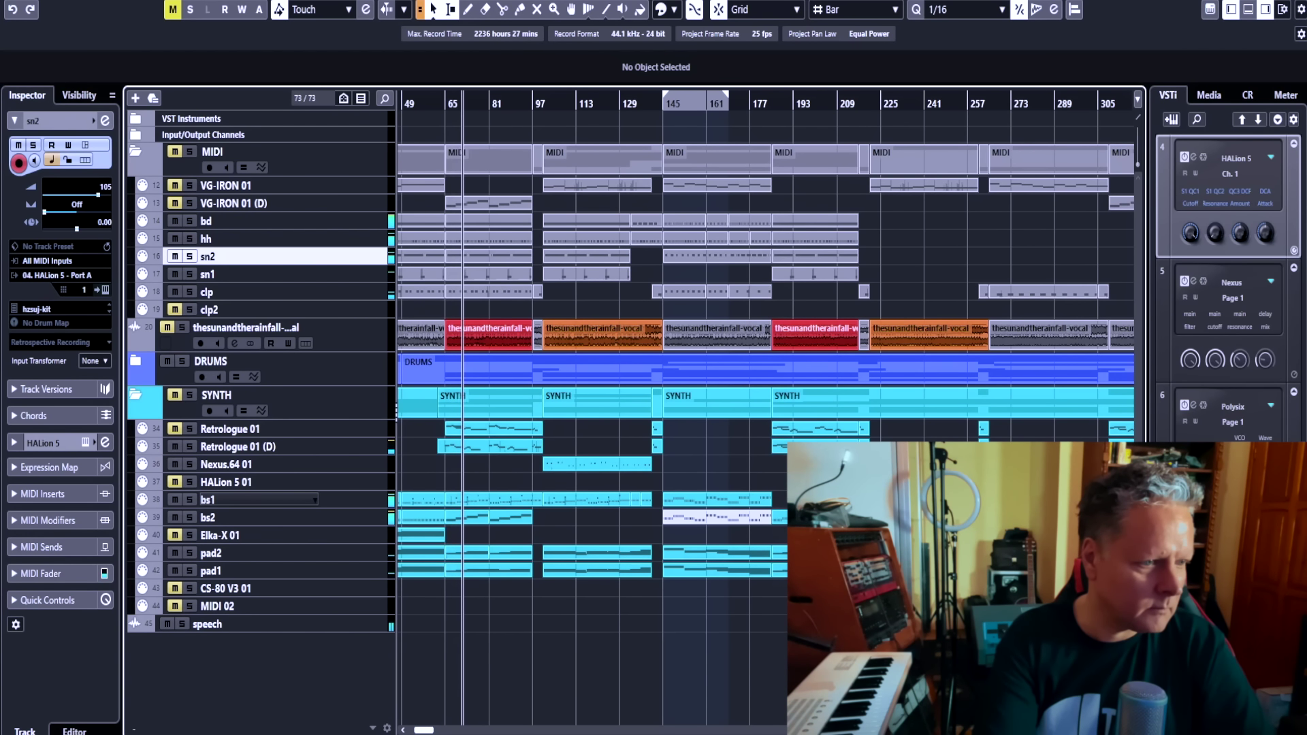
key(3)
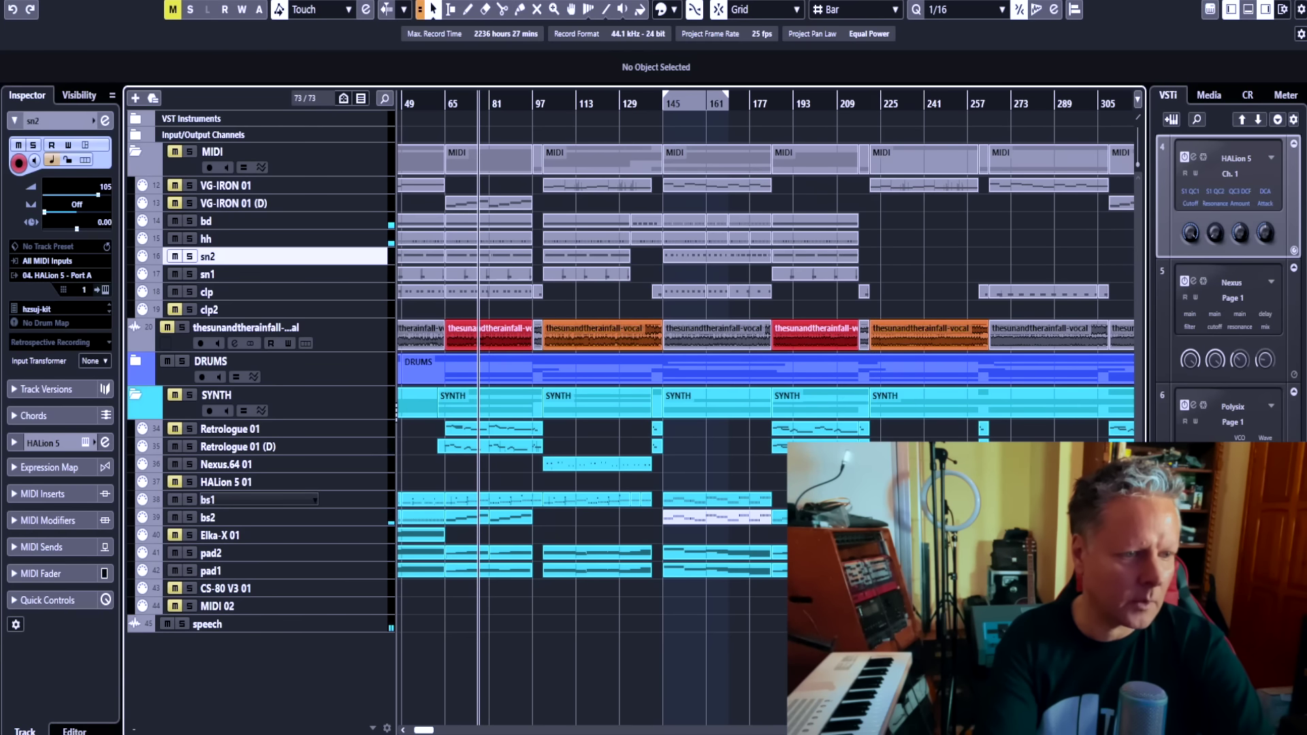
click(780, 517)
drag(463, 533, 814, 500)
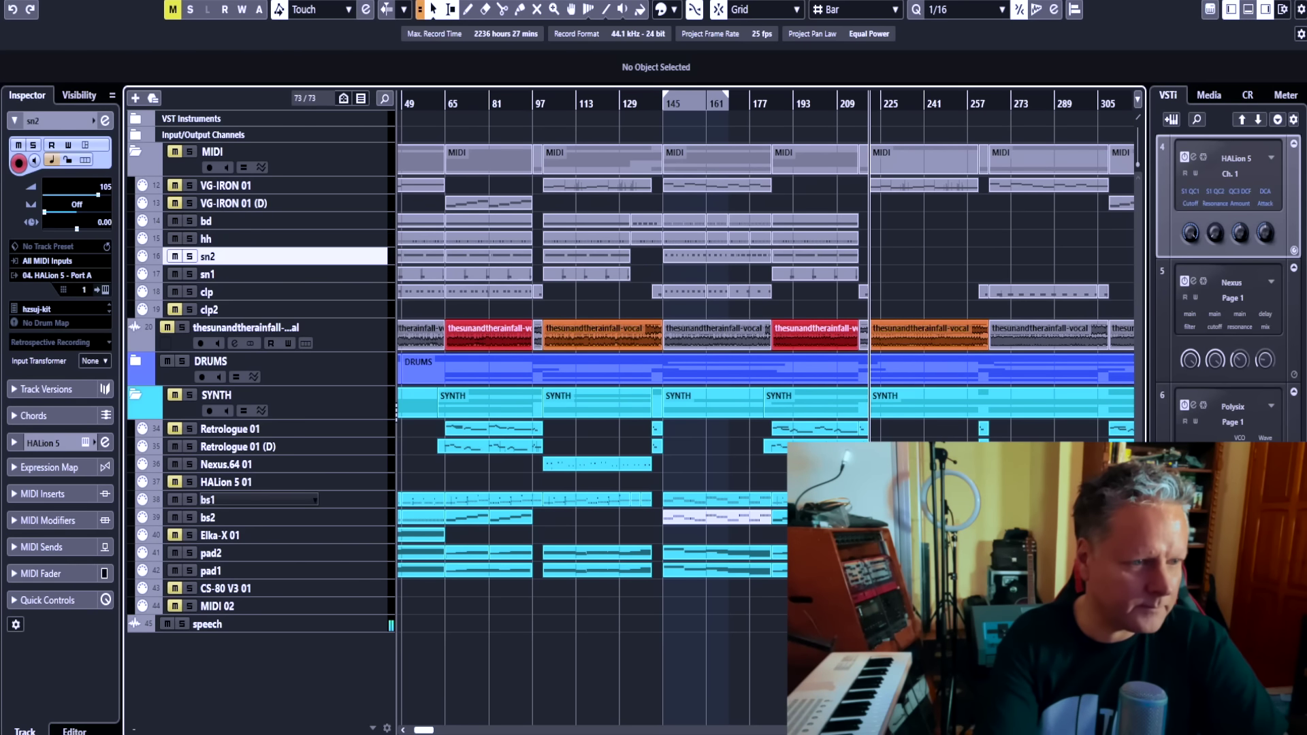
- Split bs1 at bar 265 and copy the drum, bs1 and Nexus.64 01 parts at bar 101 to bar 221
key(space)
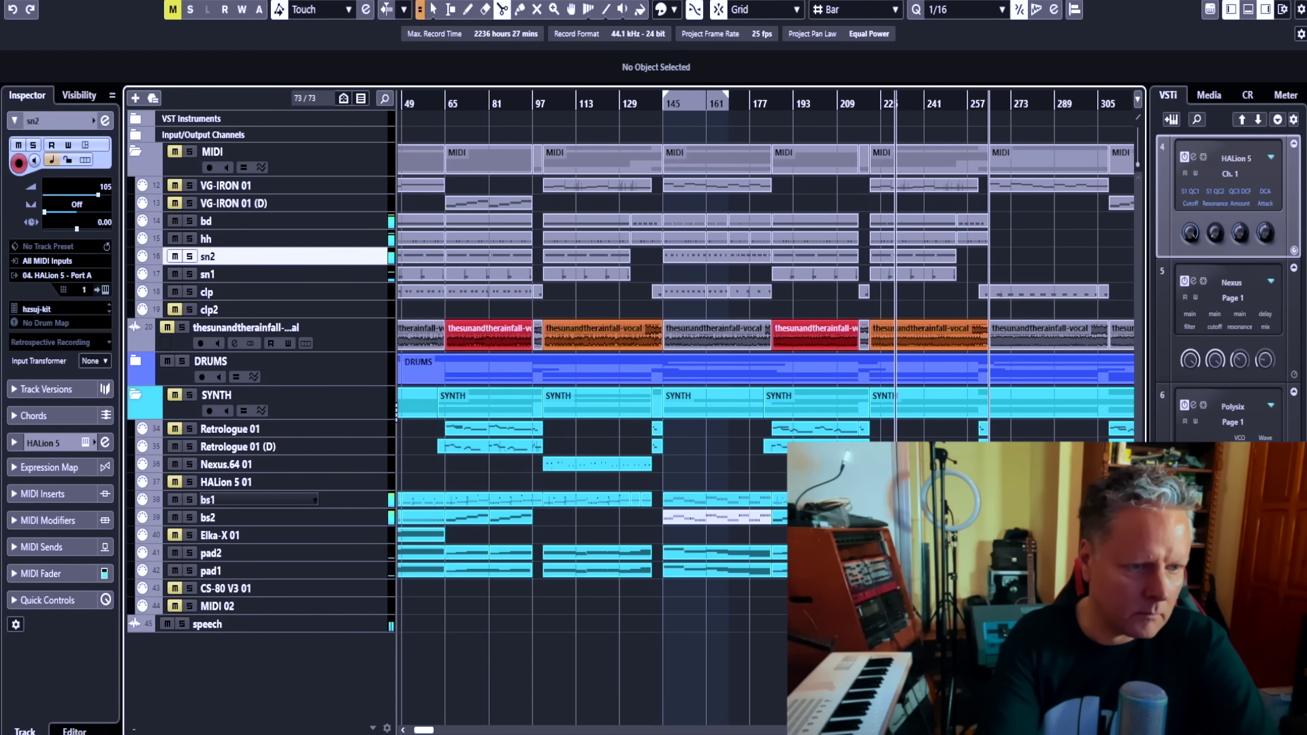
key(1)
click(991, 500)
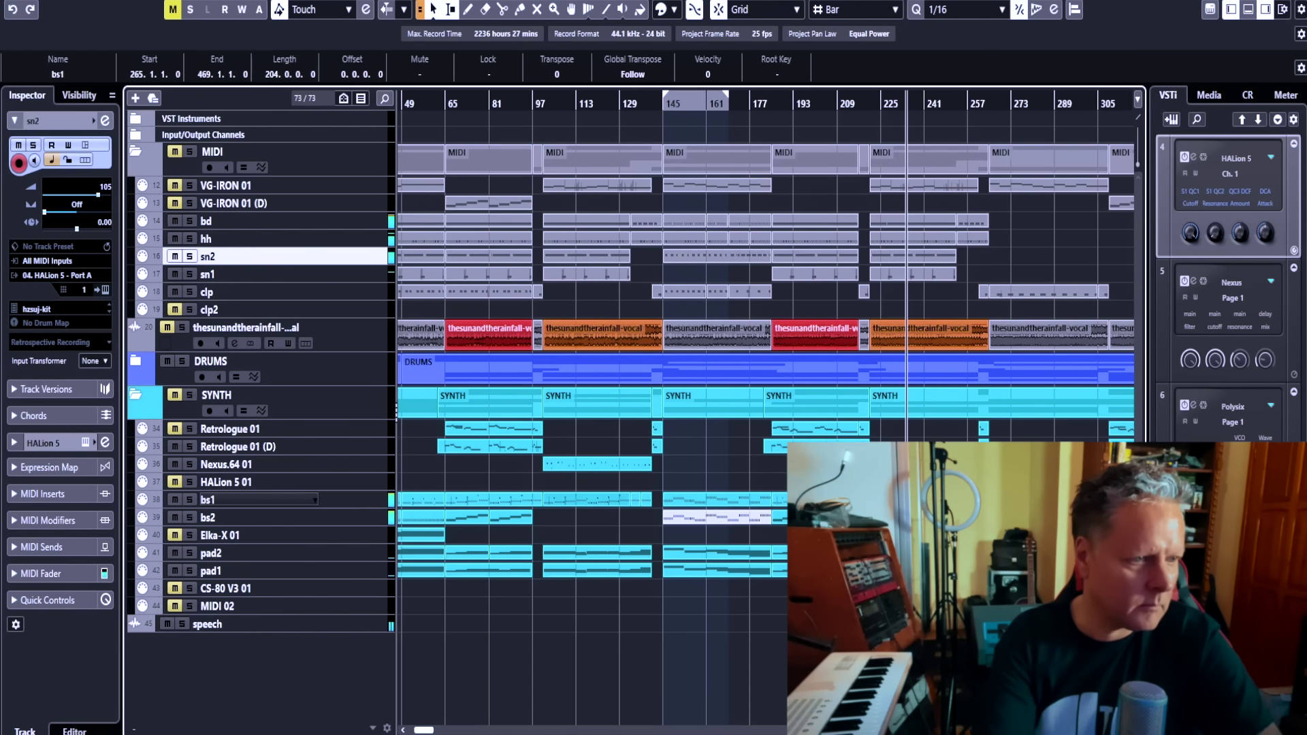
click(542, 104)
drag(578, 500, 905, 500)
key(ctrl+shift+a)
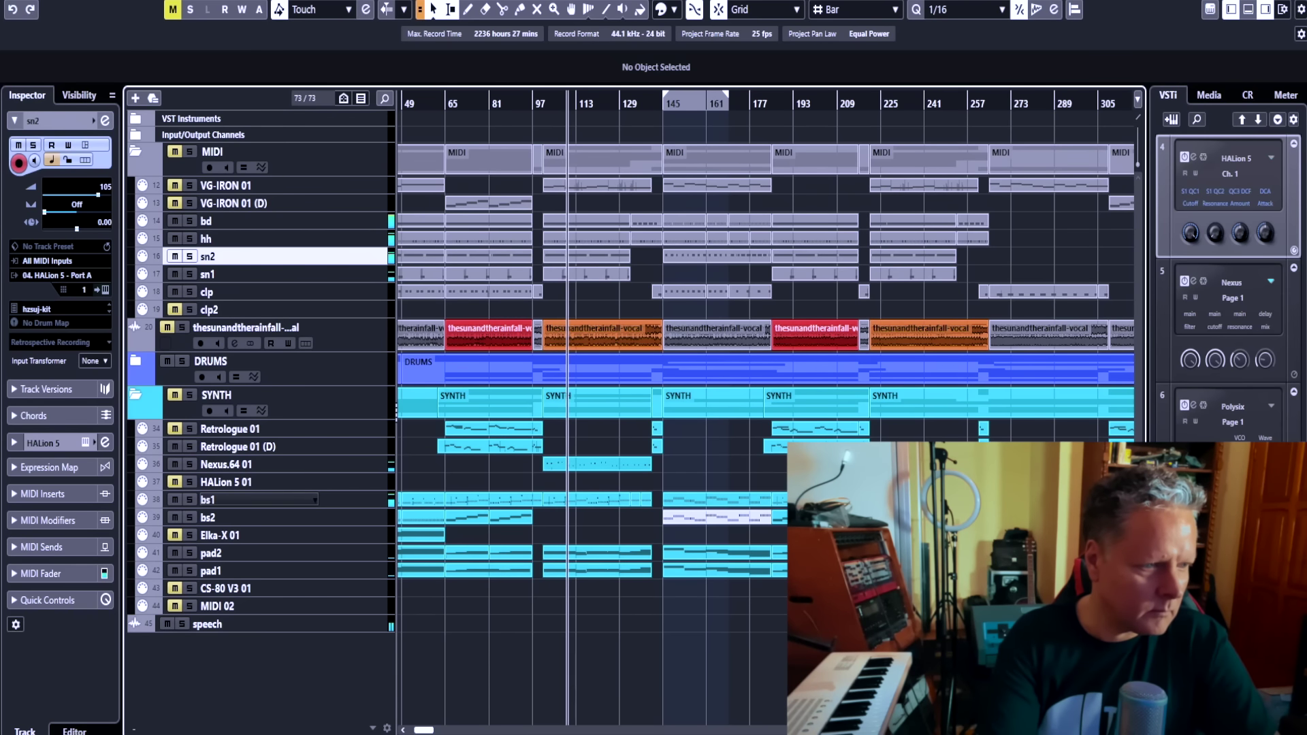
drag(579, 464, 905, 463)
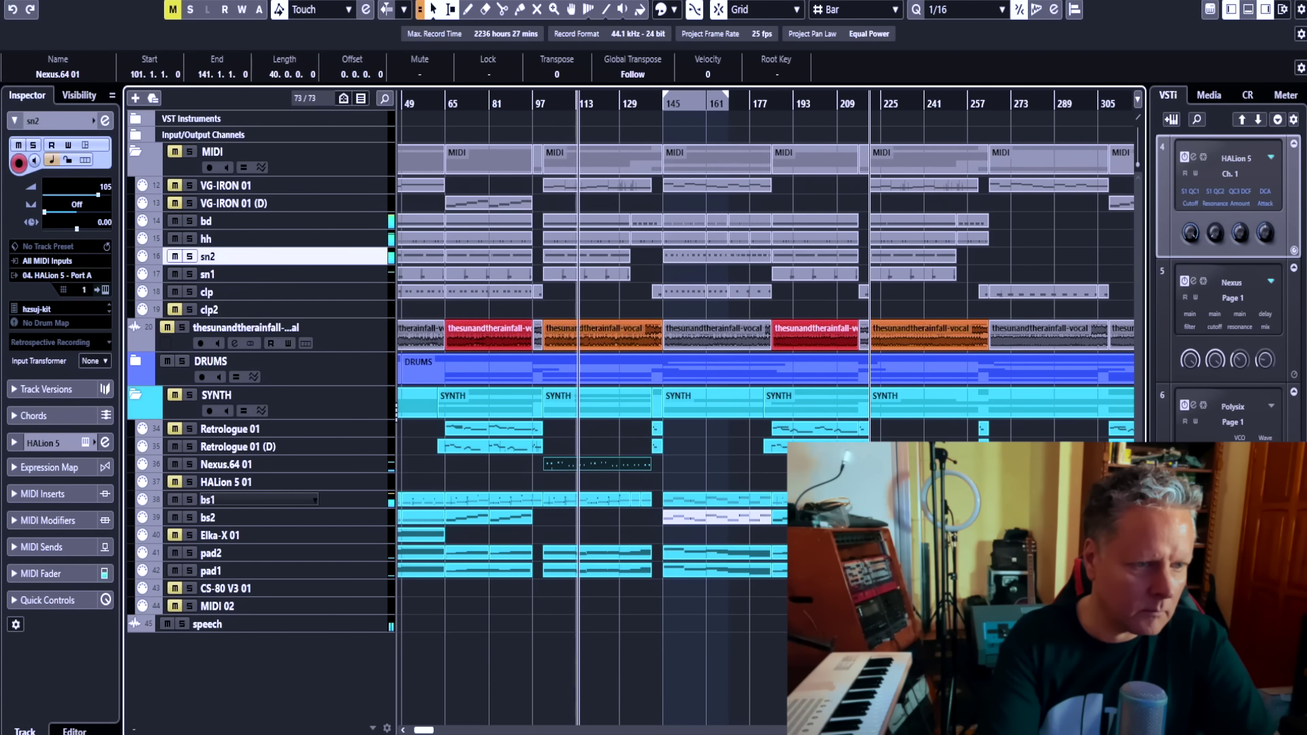
key(ctrl+shift+a)
- Copy the bd, hh and sn2 parts of bars 145 to 185 to bar 265
click(947, 98)
scroll(766, 408, right, 2)
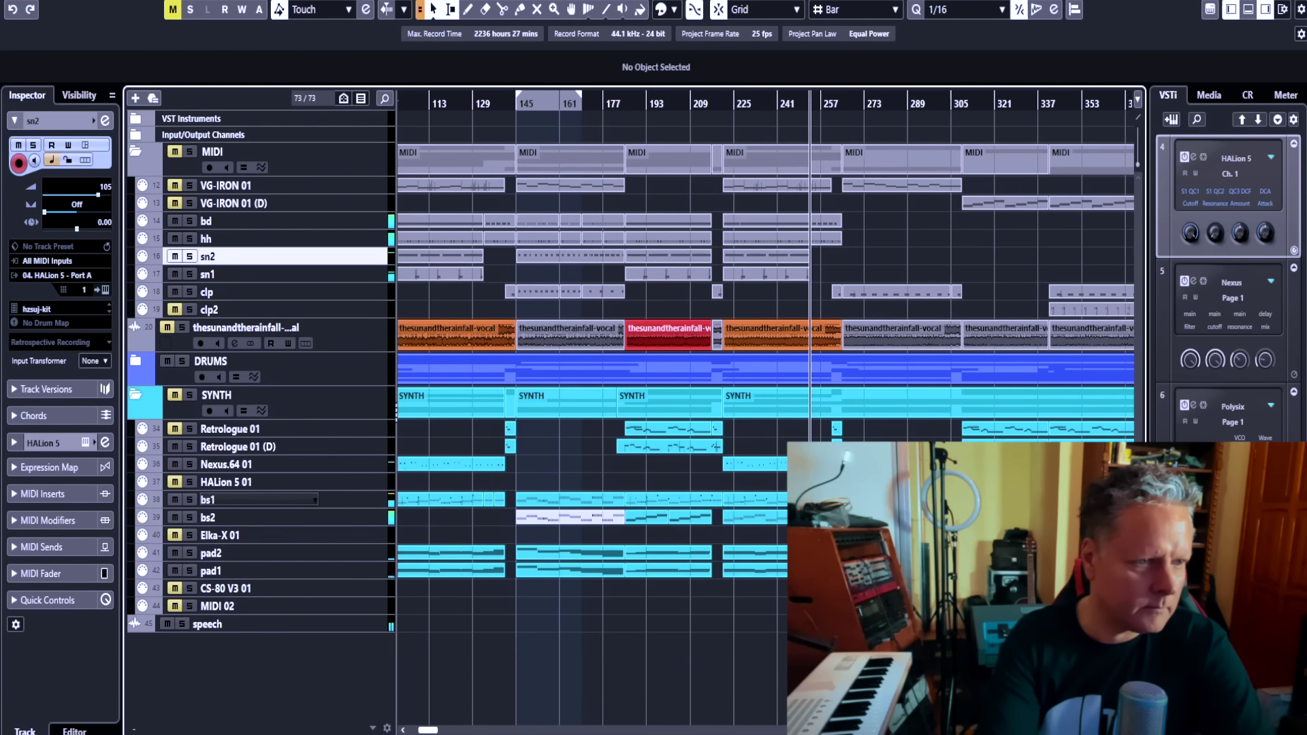
drag(535, 306, 868, 208)
key(ctrl+shift+a)
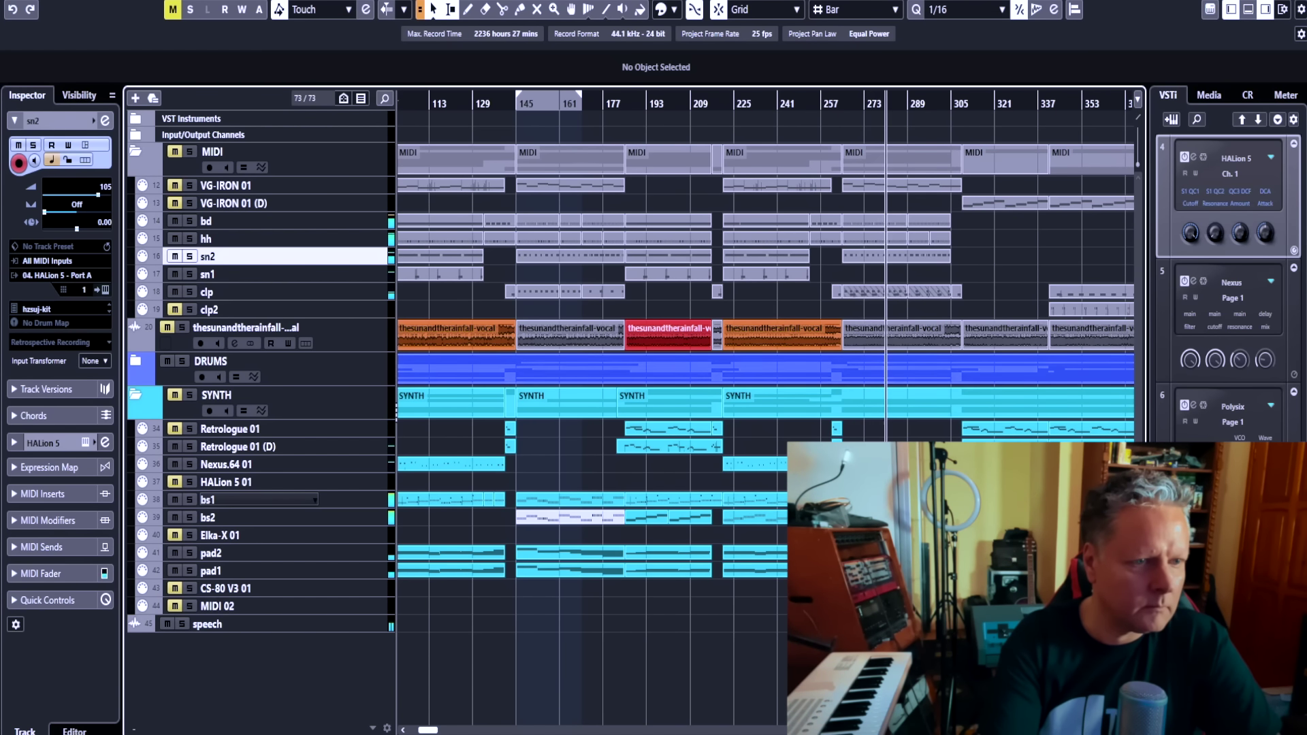
click(900, 292)
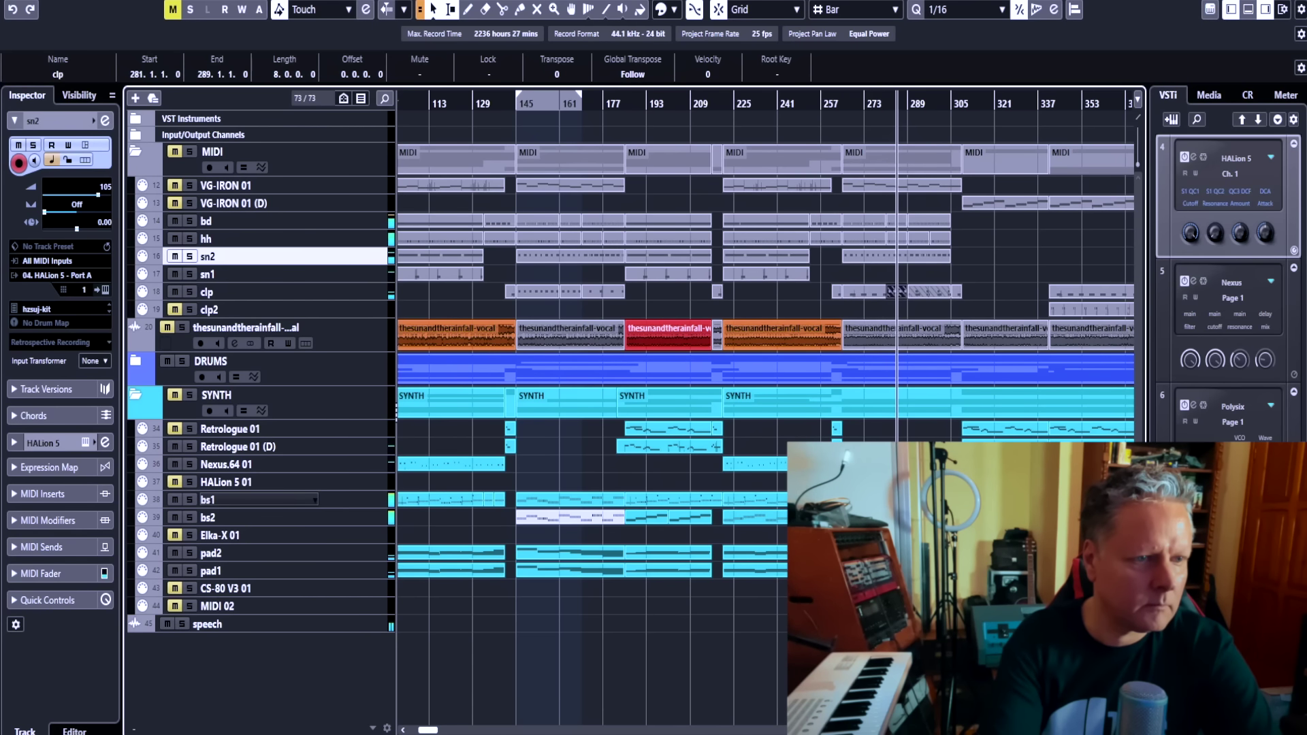
key(ctrl+shift+a)
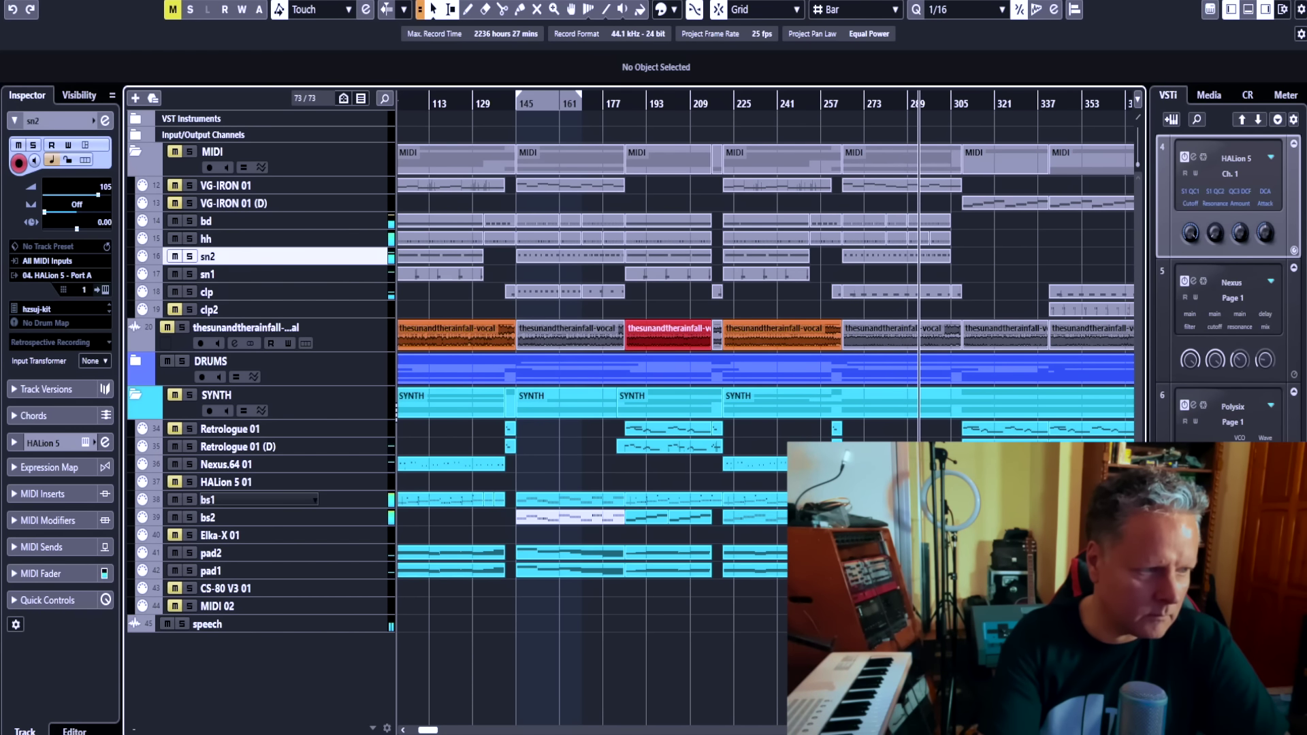
- Select the bd track for recording and set the locators to bars 309 to 341
scroll(765, 368, right, 3)
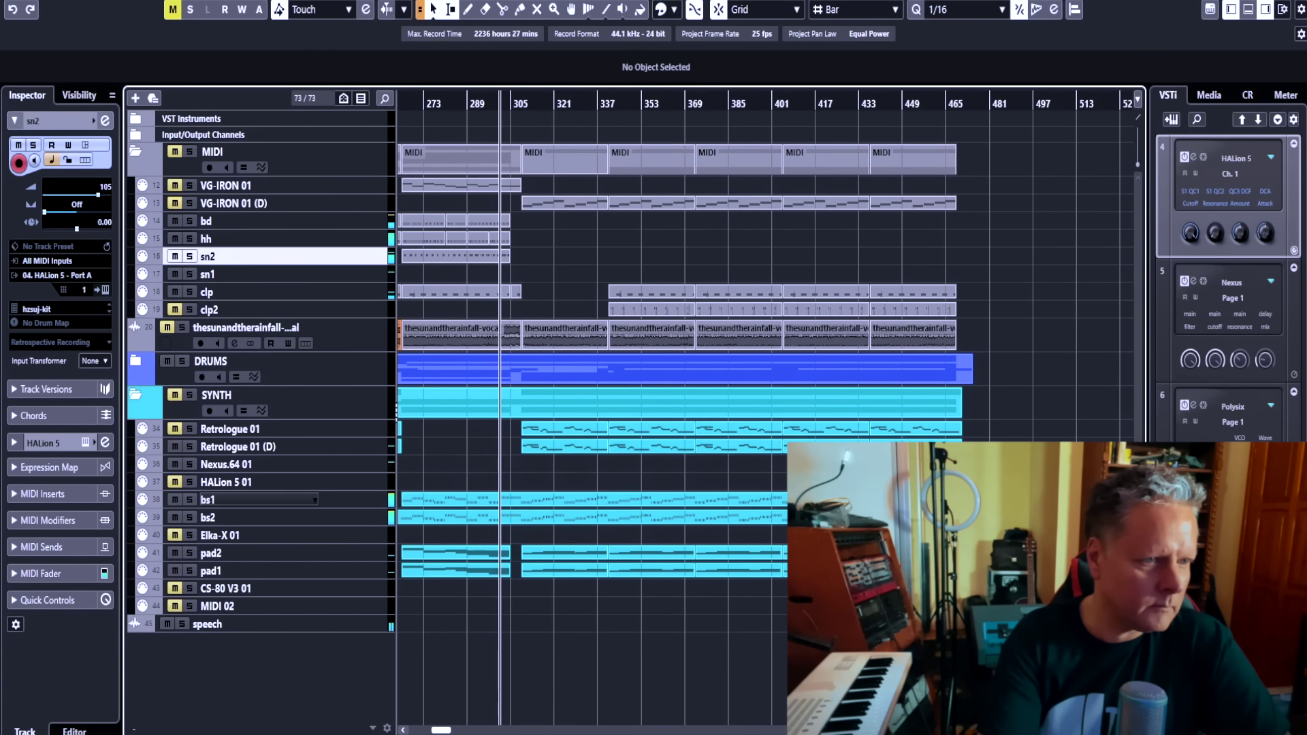
scroll(766, 408, left, 2)
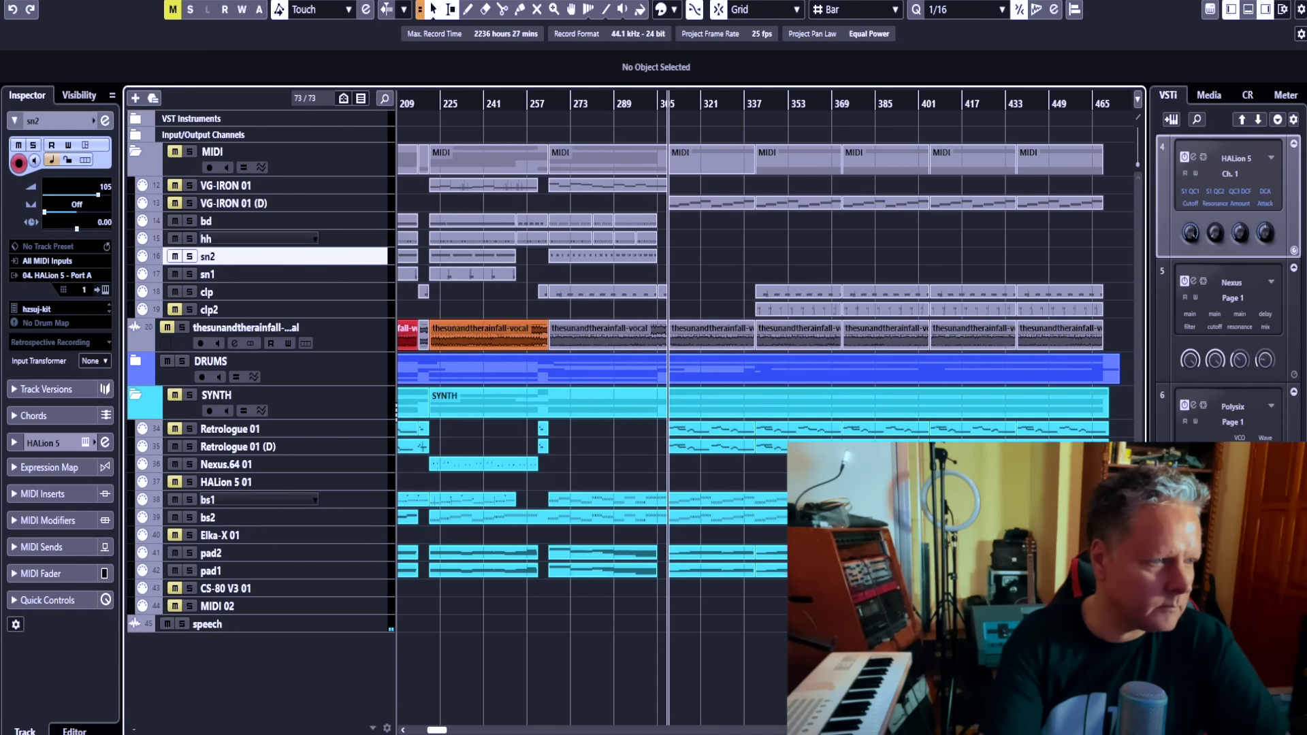
click(259, 221)
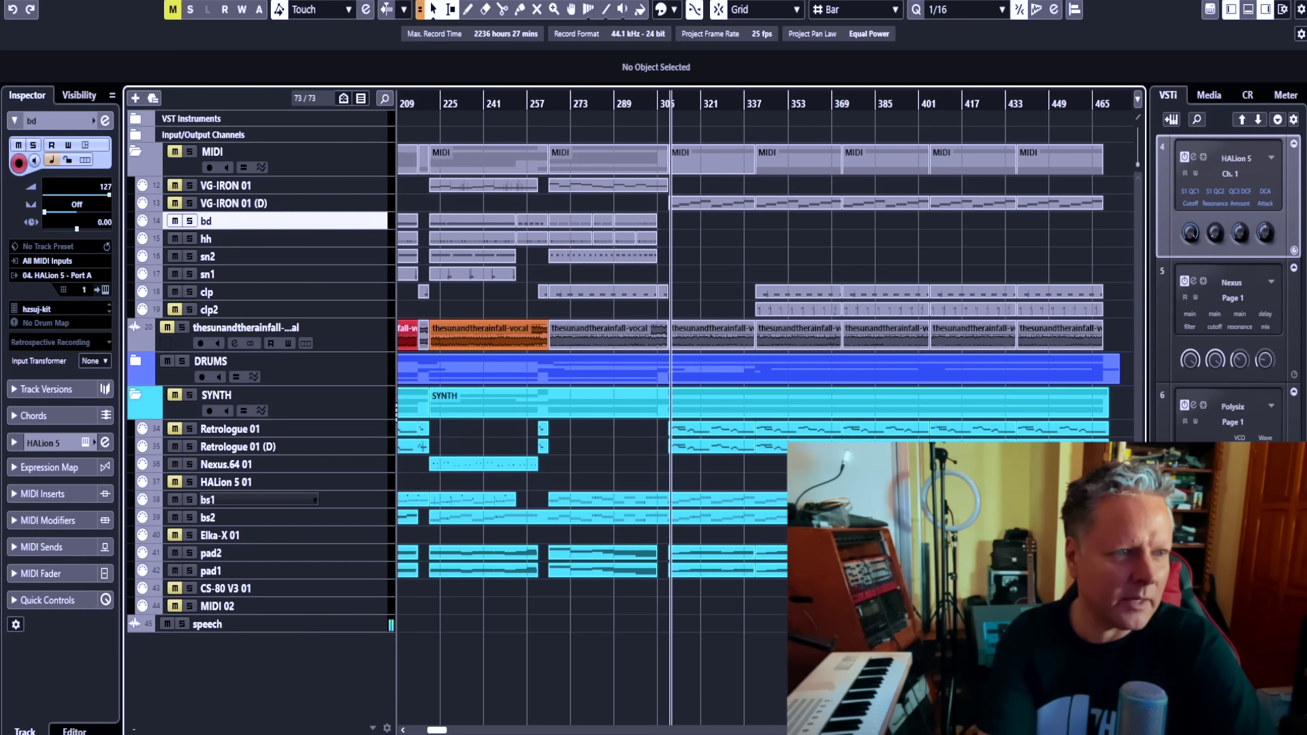
key(h)
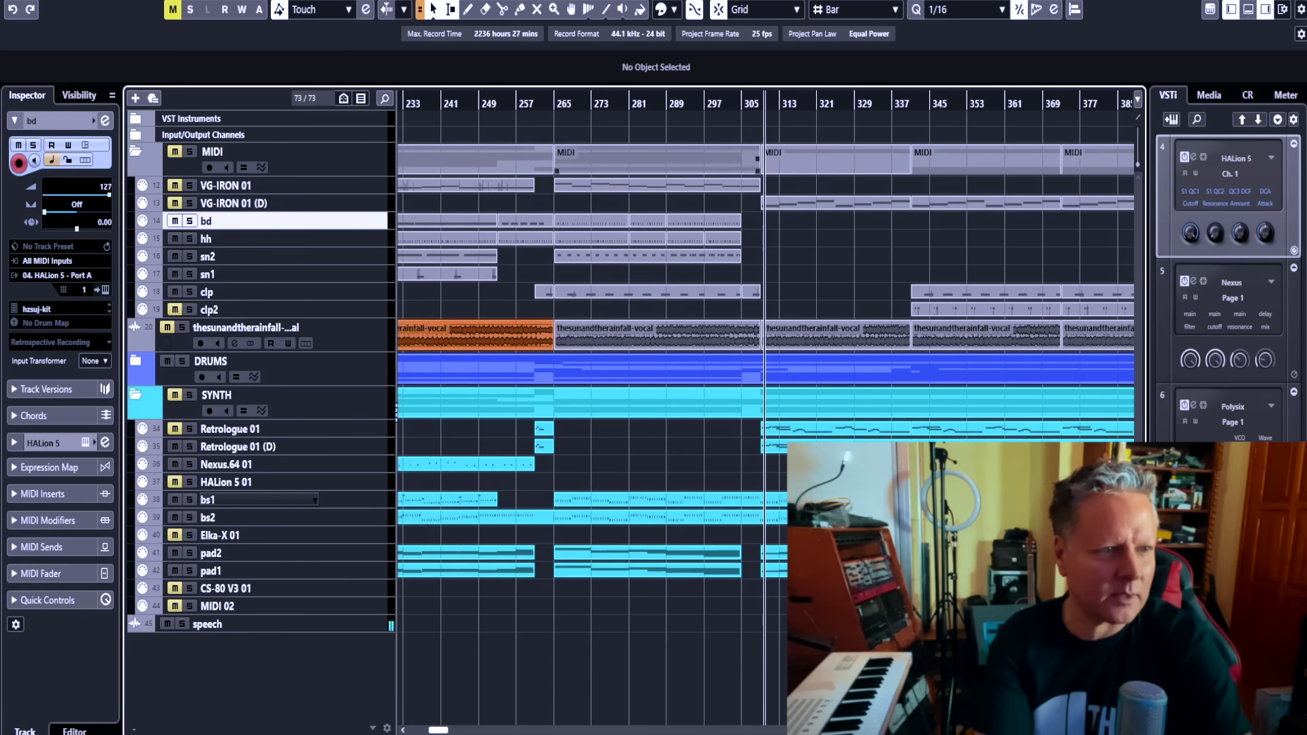
click(836, 202)
key(p)
key(KP_2)
key(KP_1)
key(ctrl+shift+a)
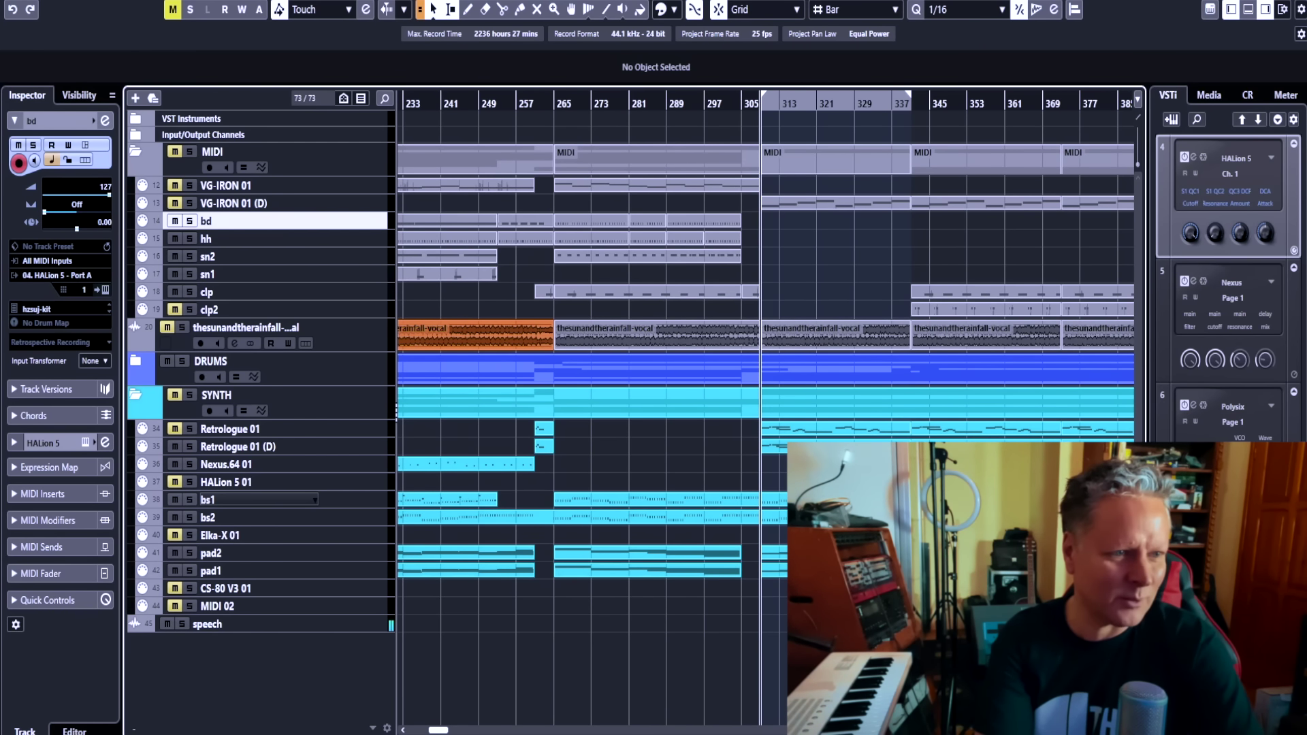
- Record a four-bar bd part from bar 309 and check its notes in the editor
key(space)
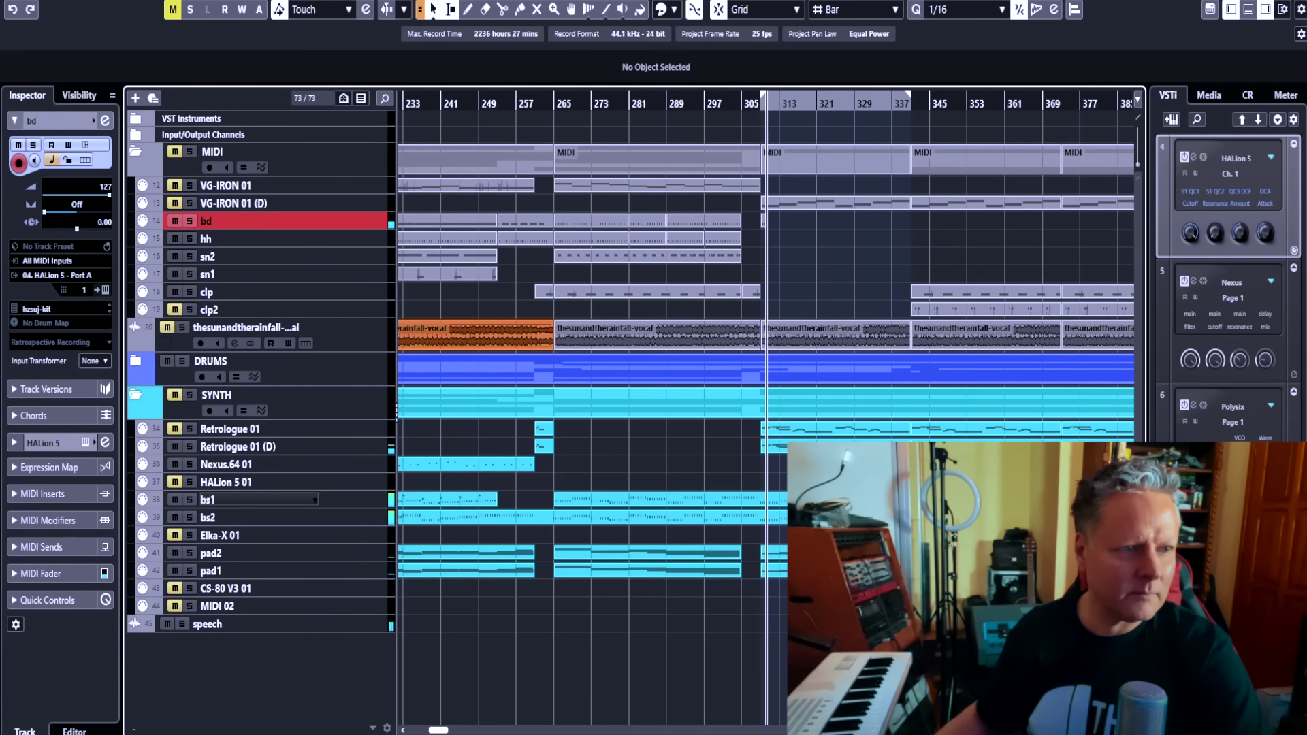
key(space)
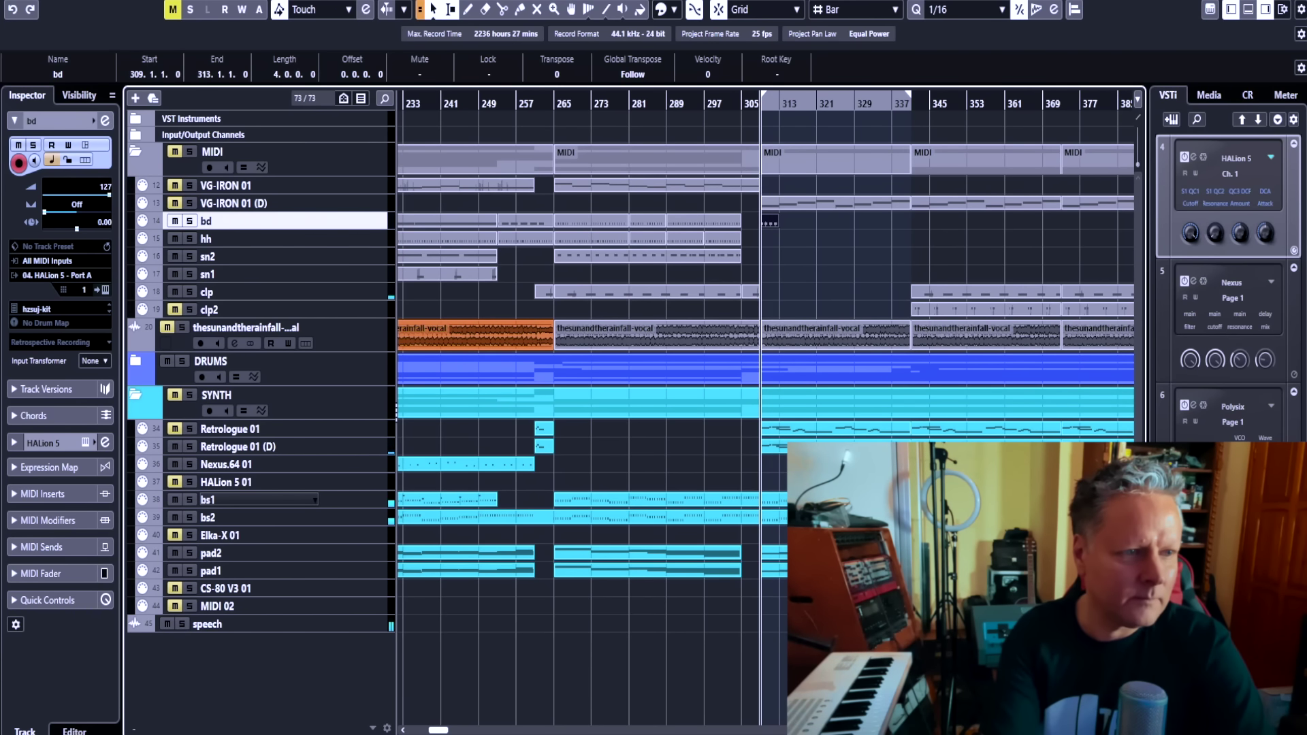
key(ctrl+e)
key(space)
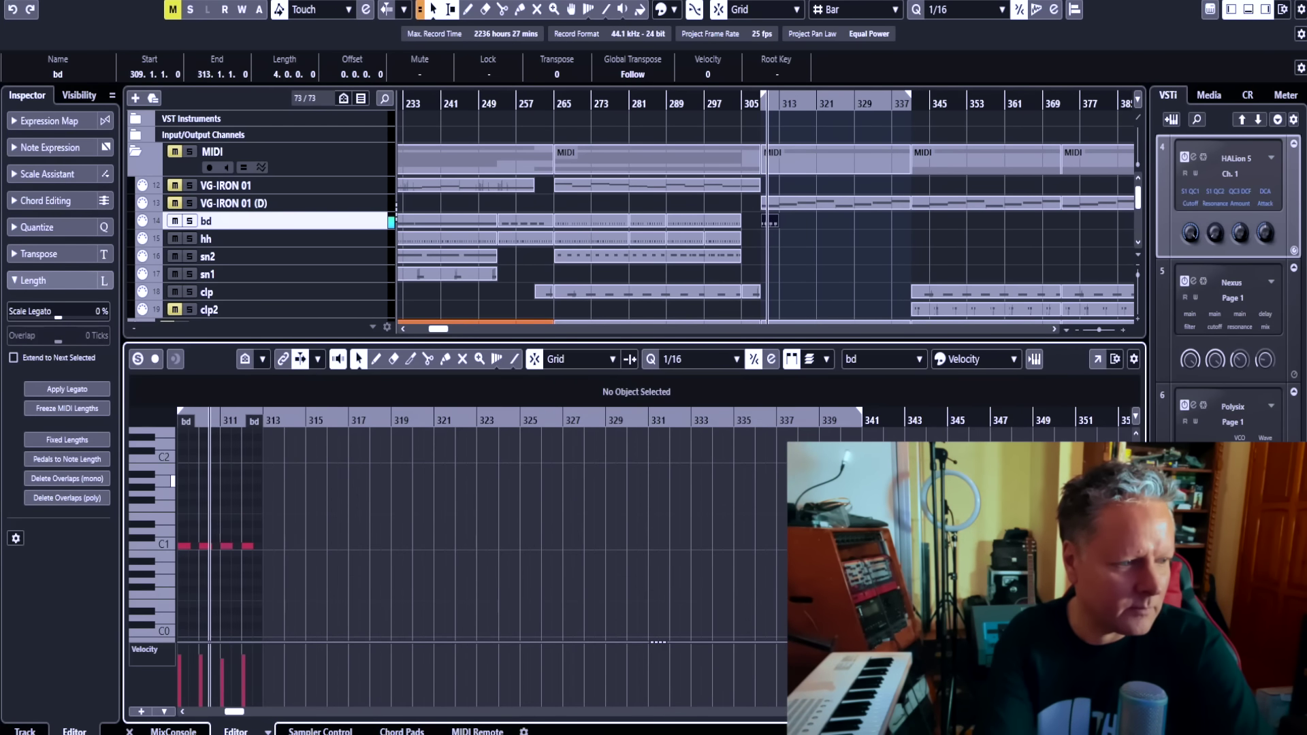
key(Return)
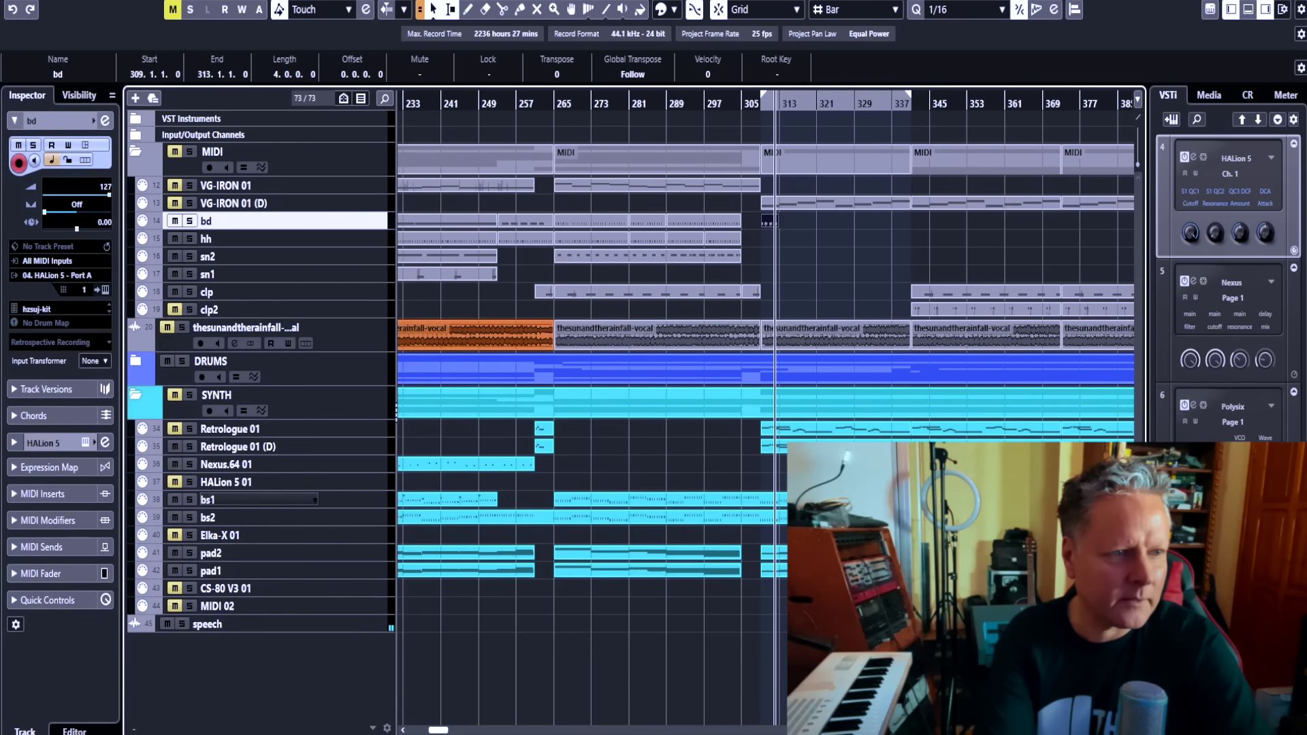
- Repeat the four-bar bd part up to bar 325 and glue the copies into one part
key(ctrl+shift+a)
alt+drag(768, 221, 825, 221)
right_click(813, 235)
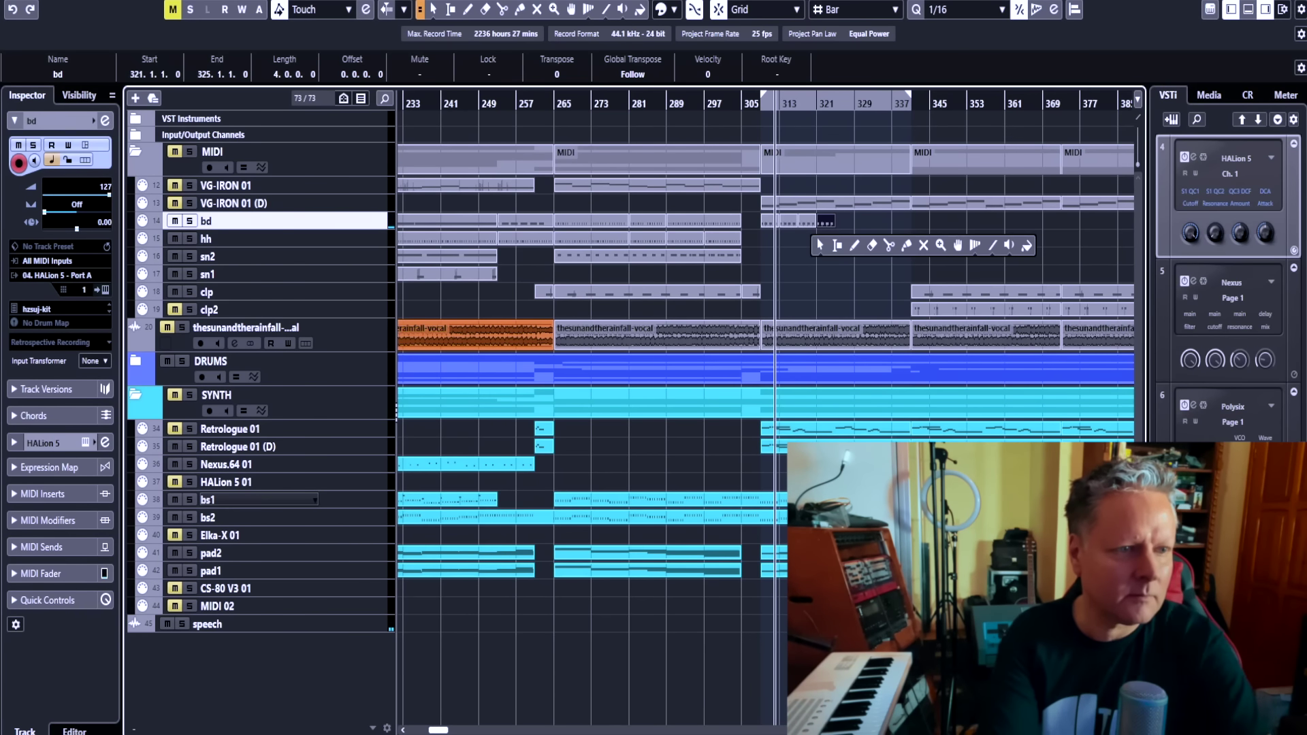
click(906, 245)
click(803, 221)
key(1)
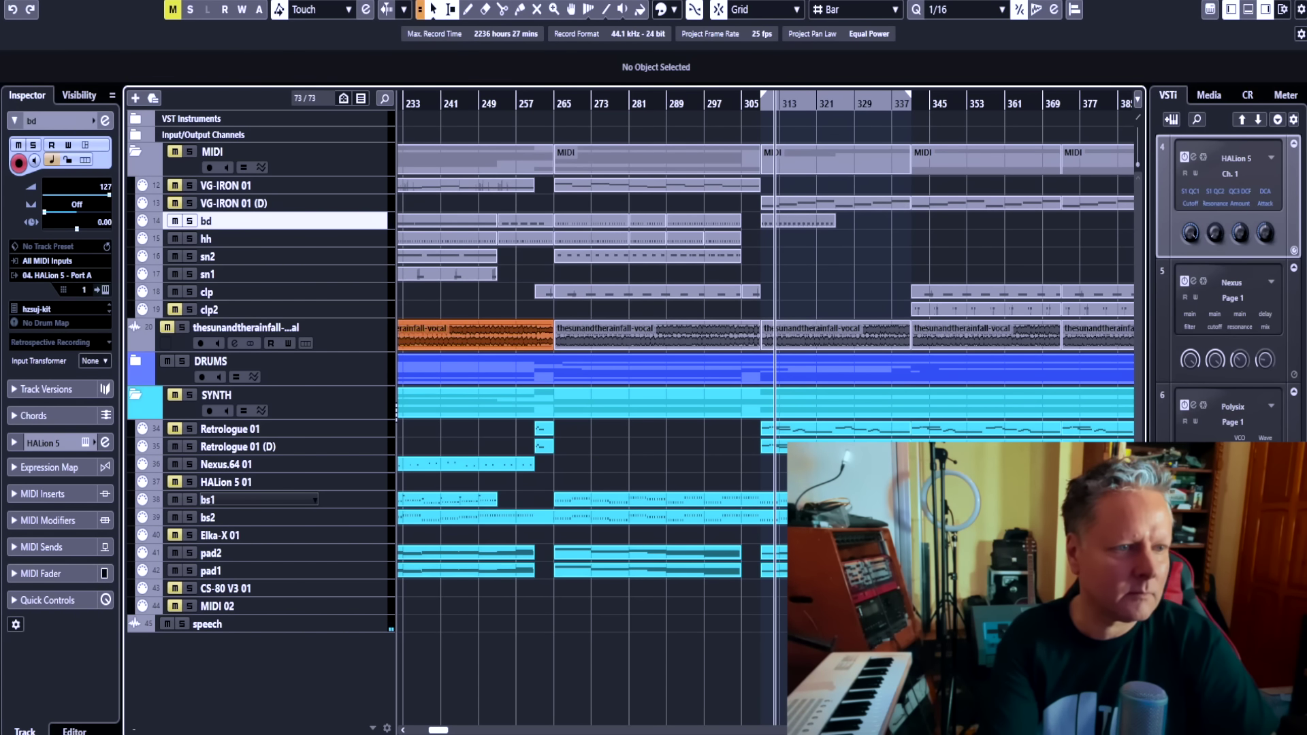
- Copy the 16-bar bd part to bar 324 and glue it to the part before it
alt+drag(776, 221, 846, 219)
right_click(820, 239)
click(880, 249)
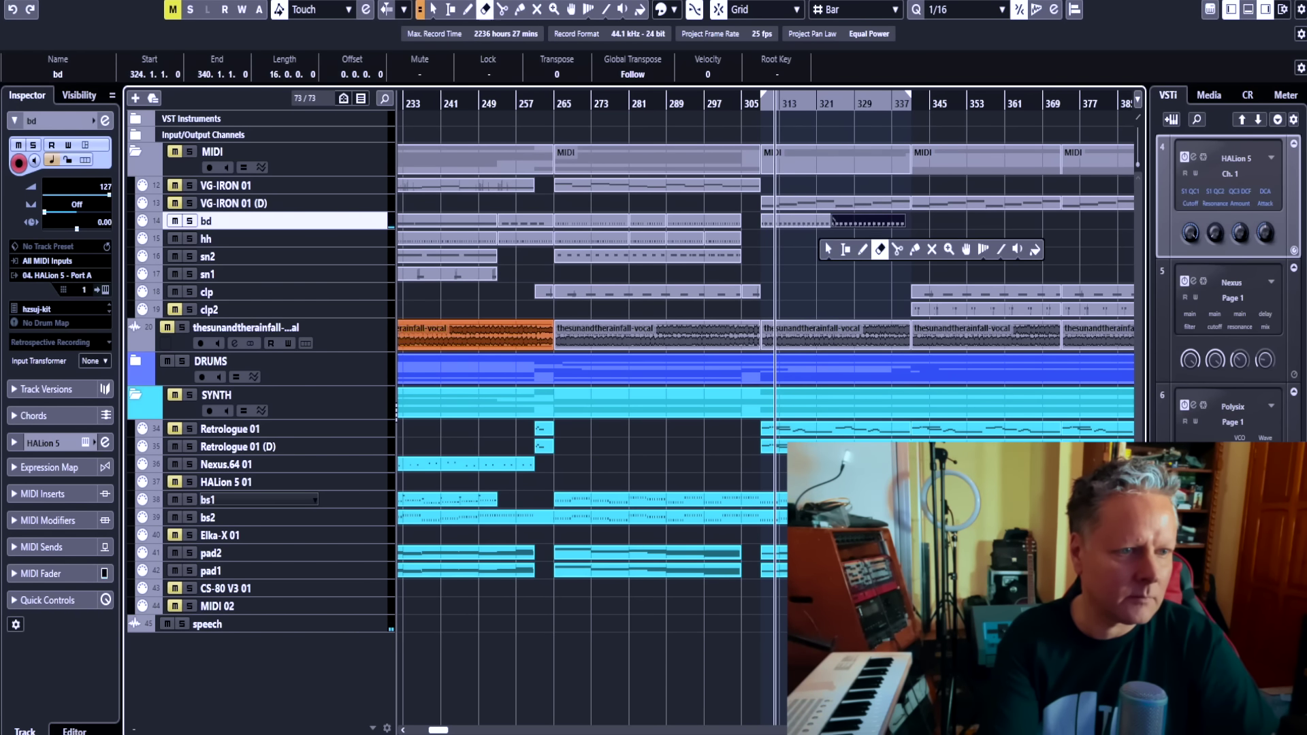
click(915, 249)
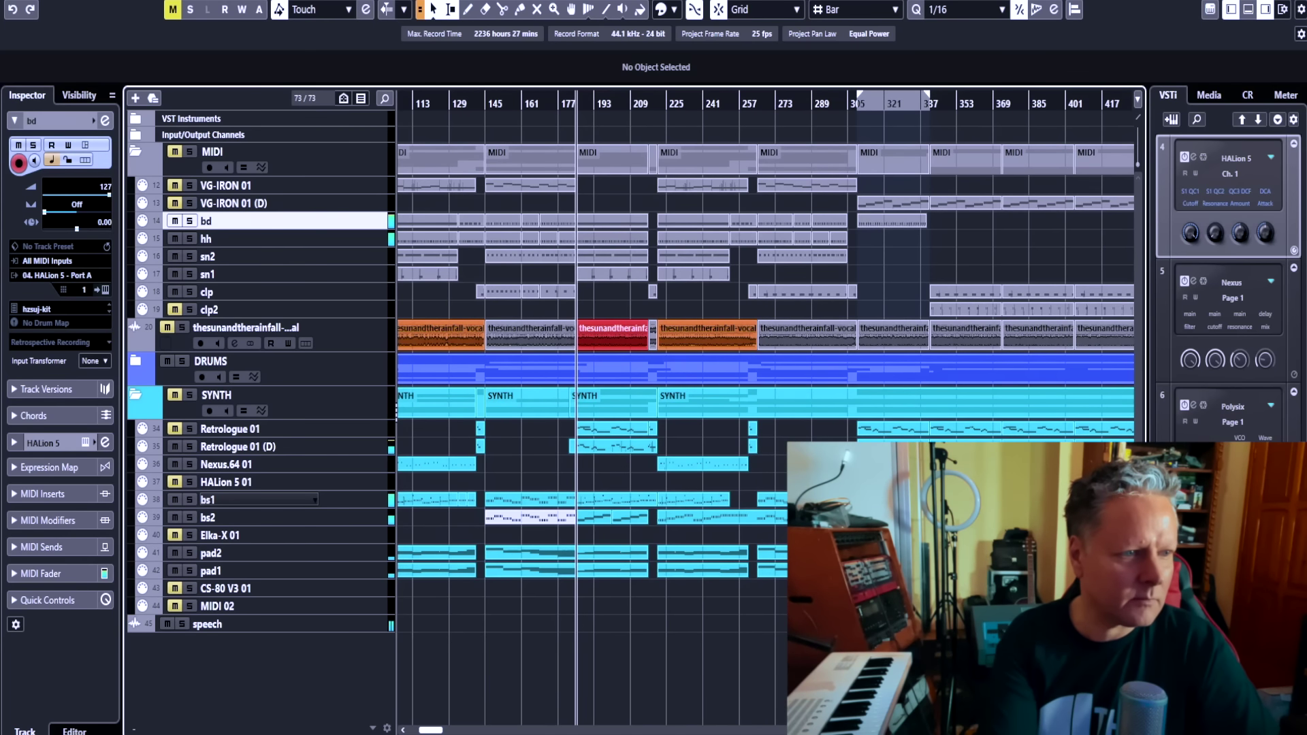
- Copy the hh and sn1 parts of bars 185 to 217 to bar 309
drag(613, 238, 868, 238)
drag(605, 274, 888, 274)
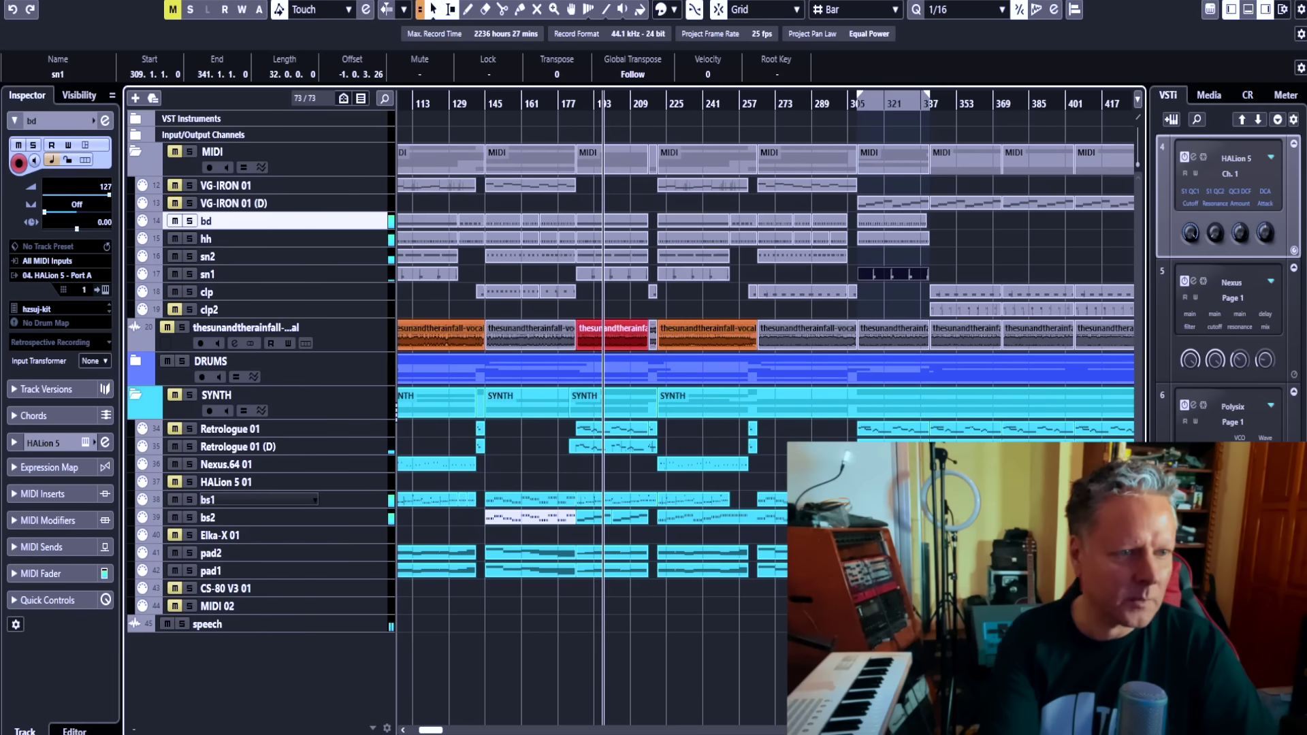
key(ctrl+shift+a)
key(space)
key(h)
key(h)
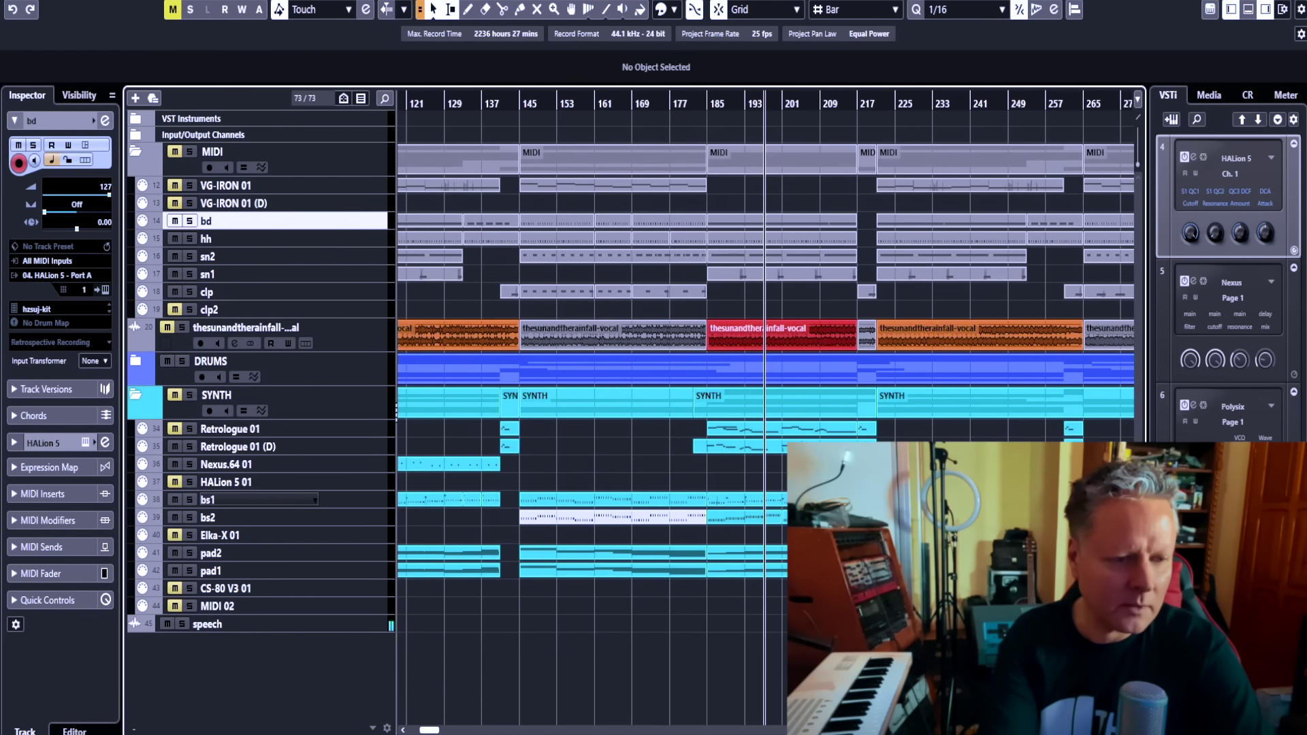
- Place a copy of the 32-bar sn2 part at bar 309 and solo the bs1 track
scroll(766, 409, right, 5)
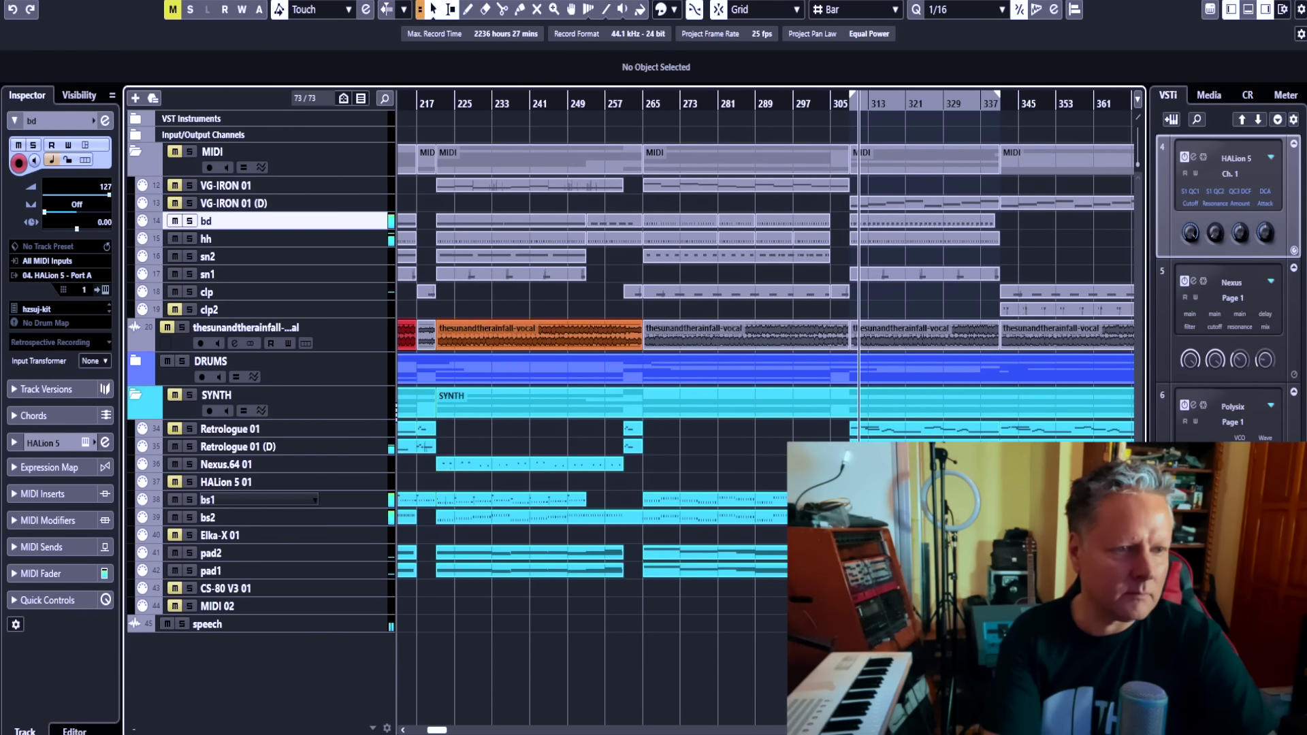
key(g)
key(h)
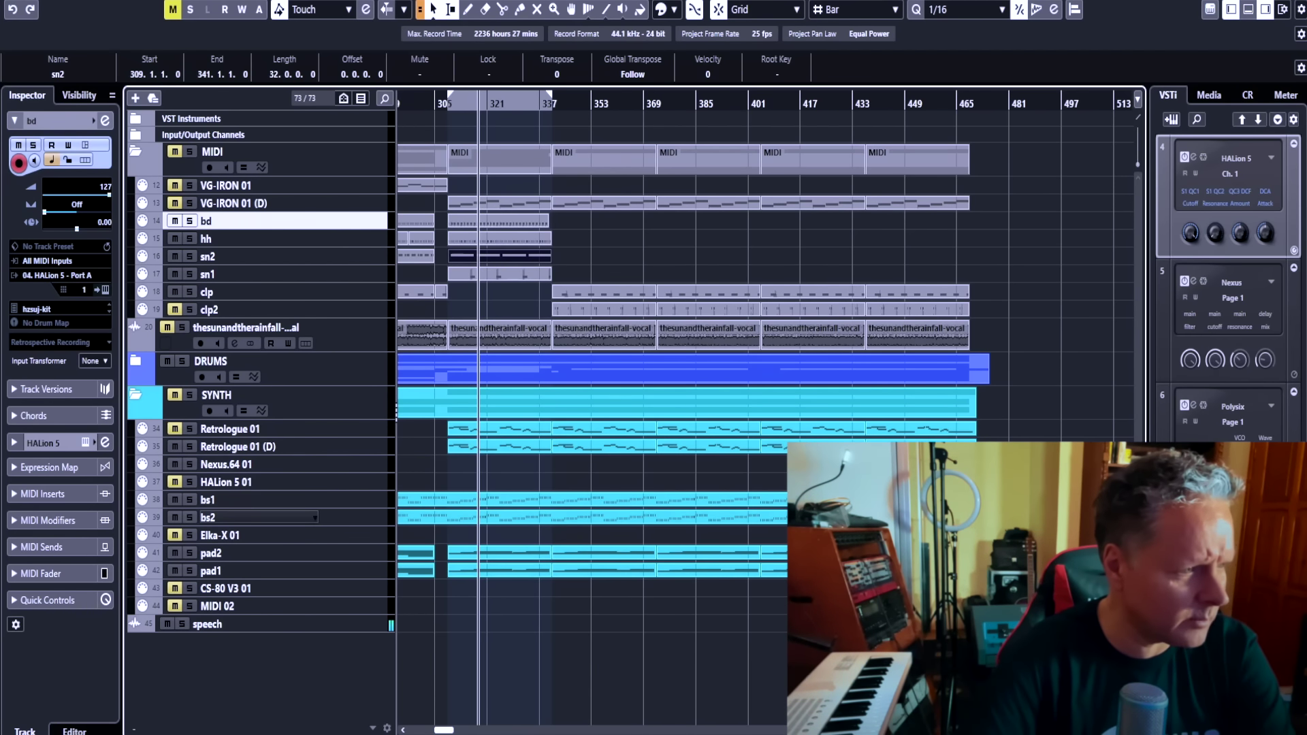
click(189, 500)
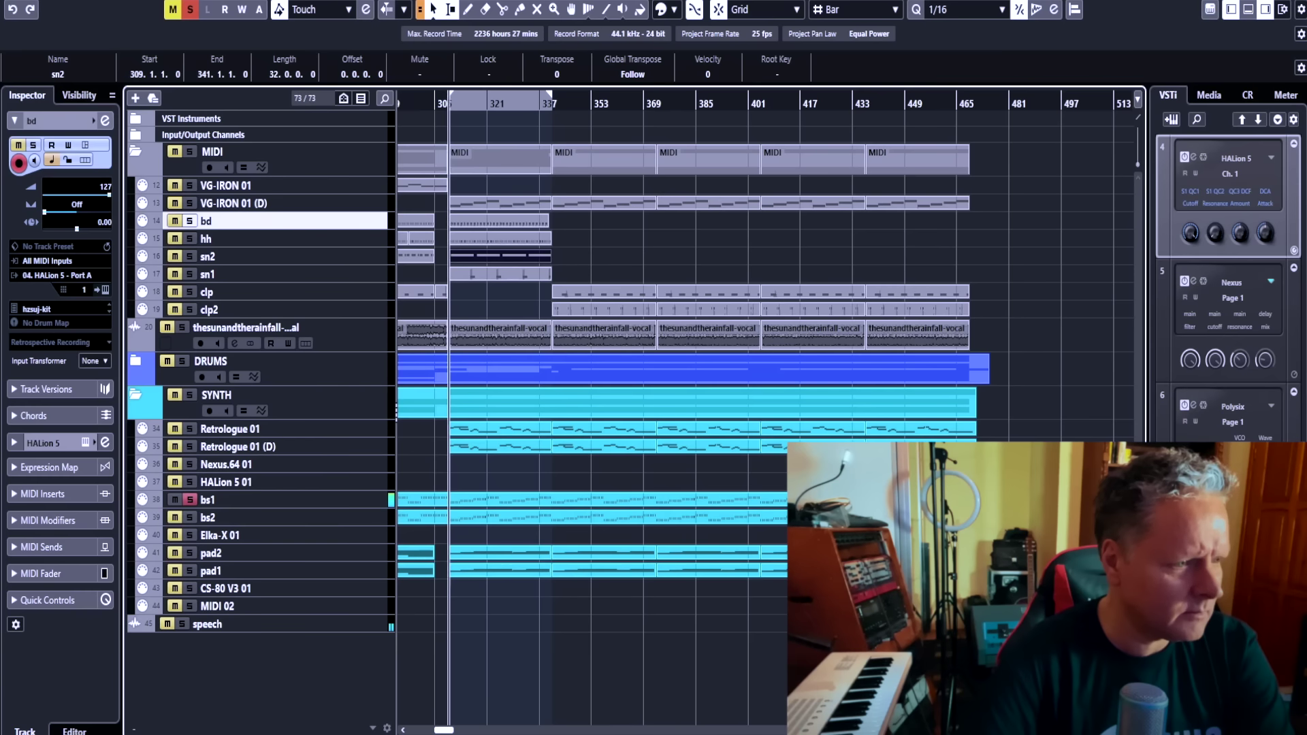
- Switch the solo from bs1 to bs2 to hear it alone, and clear the solo so the full mix plays
click(190, 517)
click(189, 500)
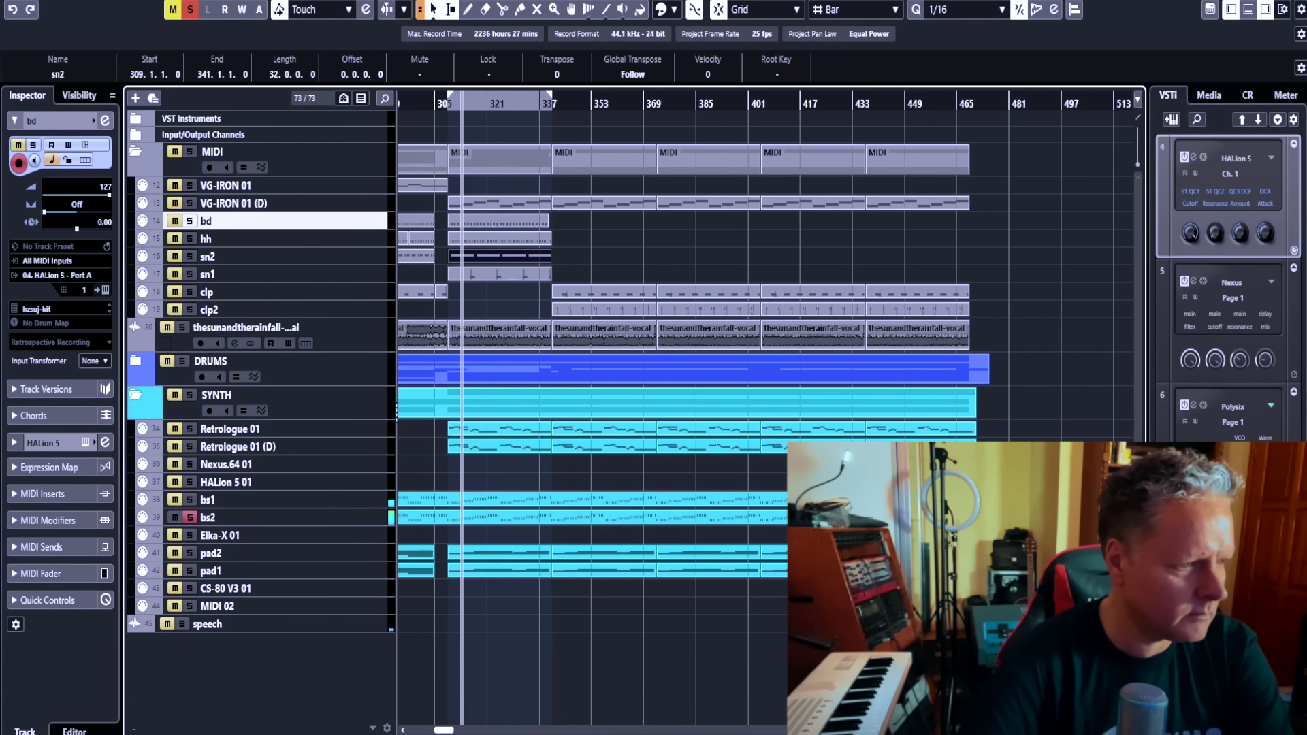
click(189, 517)
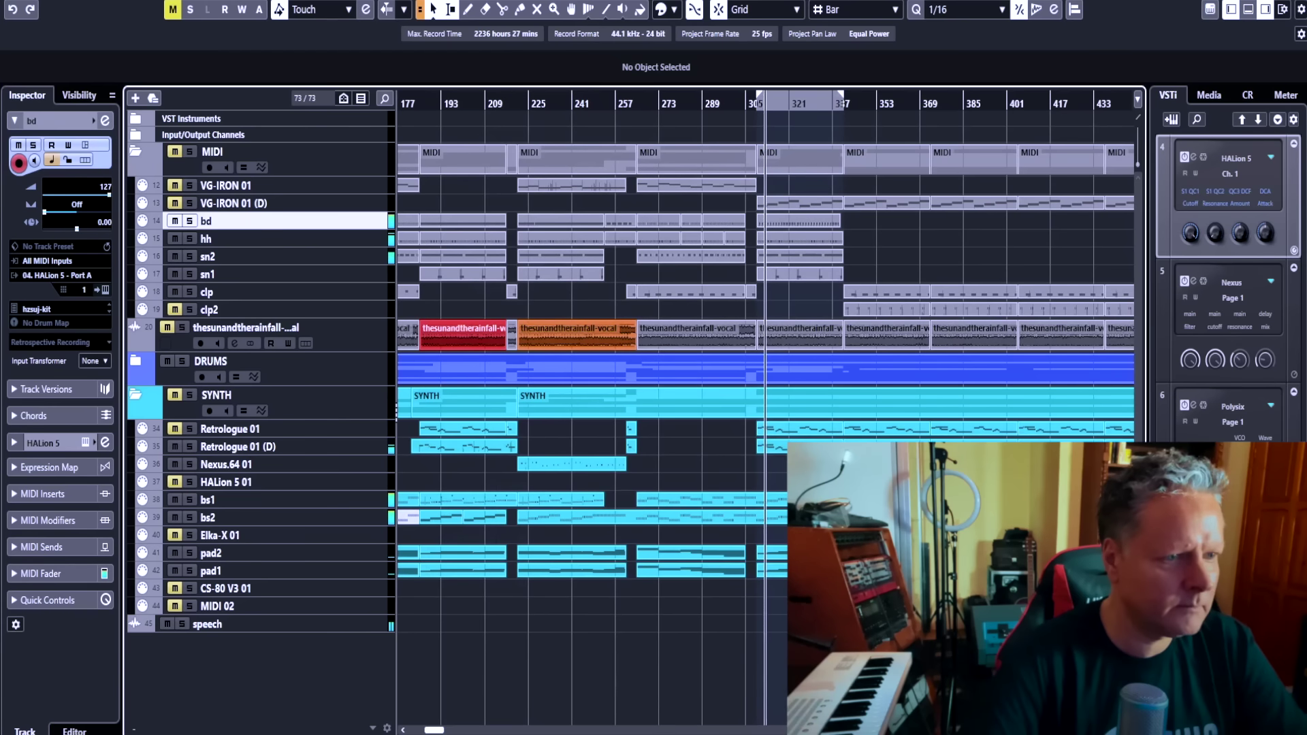
- Repeat the 32-bar bd, hh, sn2 and sn1 parts from bar 309 onward, ending with copies at bars 437 to 469
key(g)
key(g)
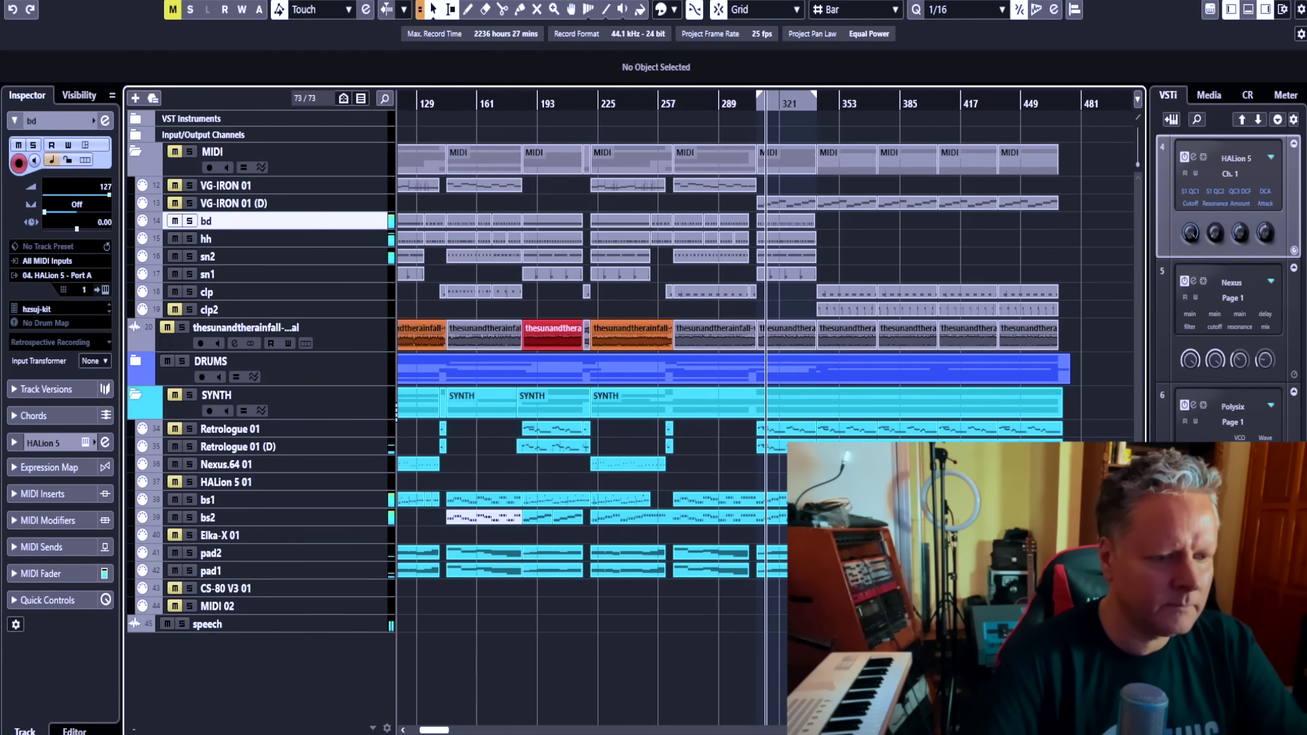
key(g)
key(h)
key(h)
key(h)
key(h)
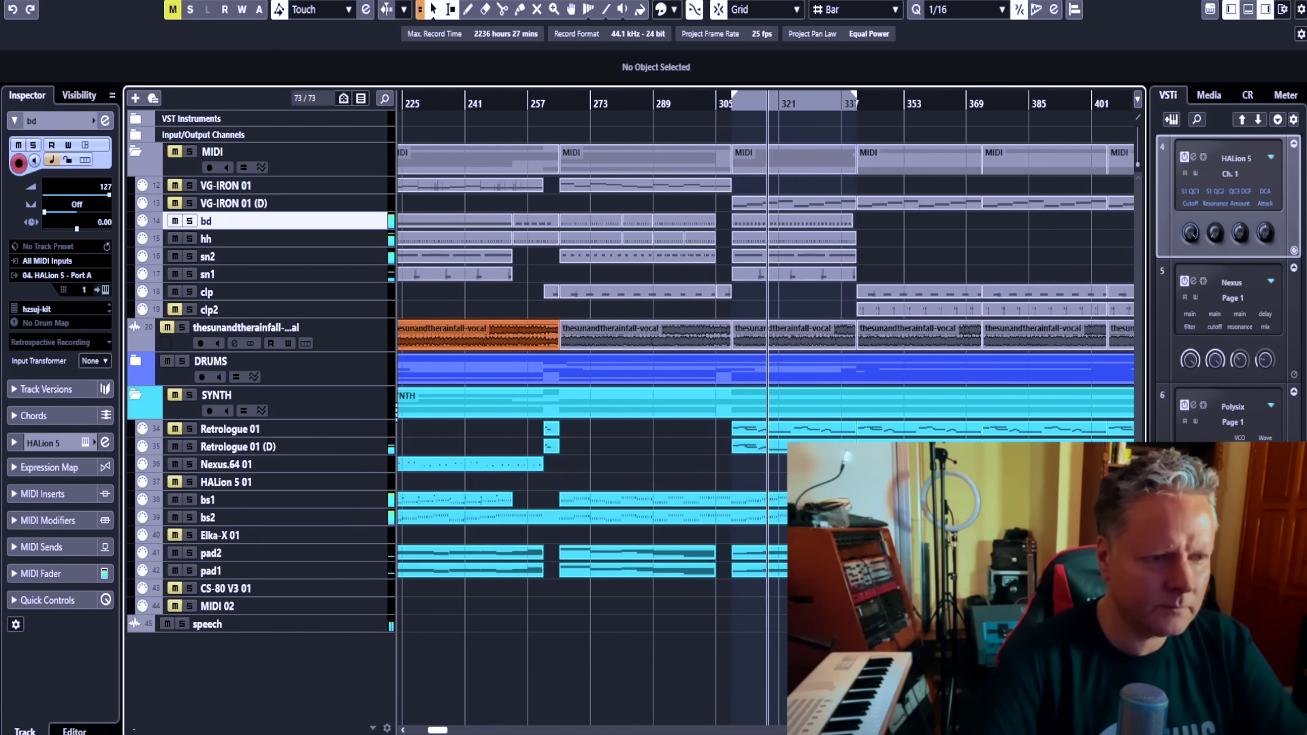
key(g)
key(g)
key(g)
key(g)
key(g)
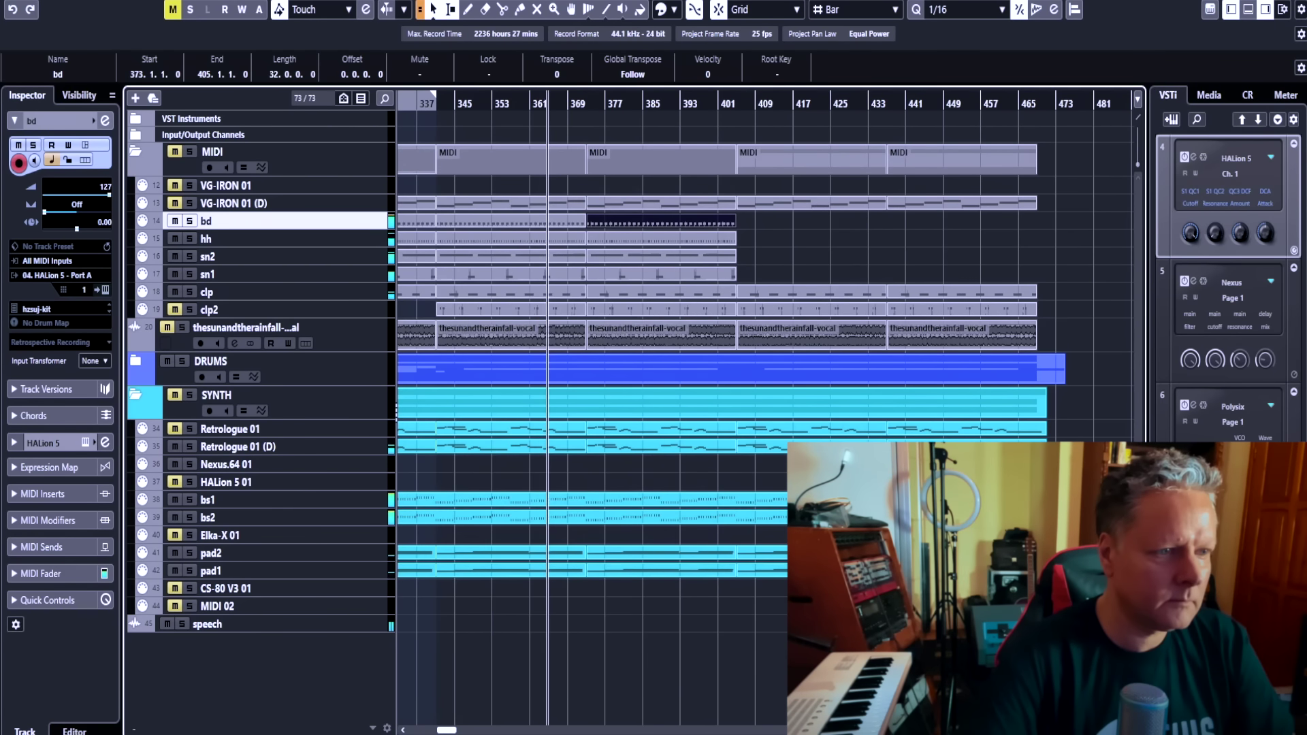
drag(742, 276, 689, 222)
drag(688, 221, 985, 218)
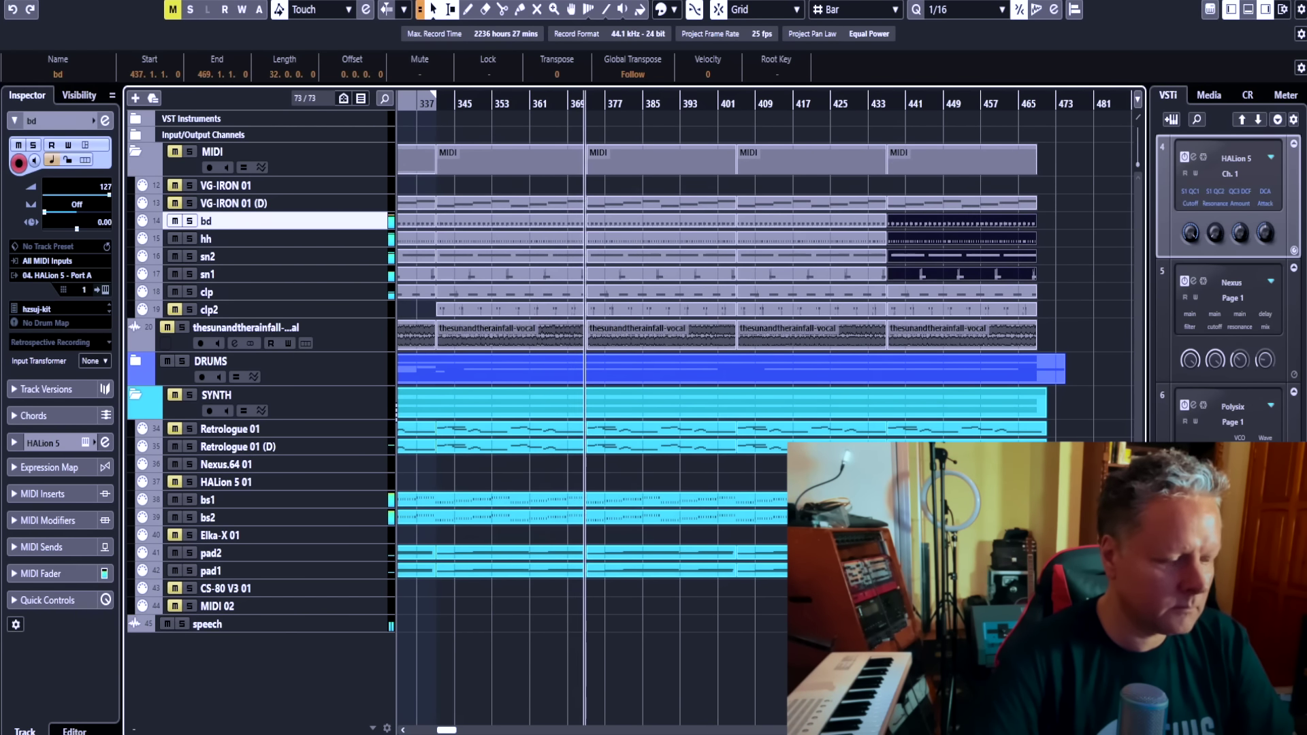
key(ctrl+shift+a)
- Look over the complete arrangement from bar 1 to its end to check how the parts line up across all tracks
key(g)
key(g)
key(g)
key(g)
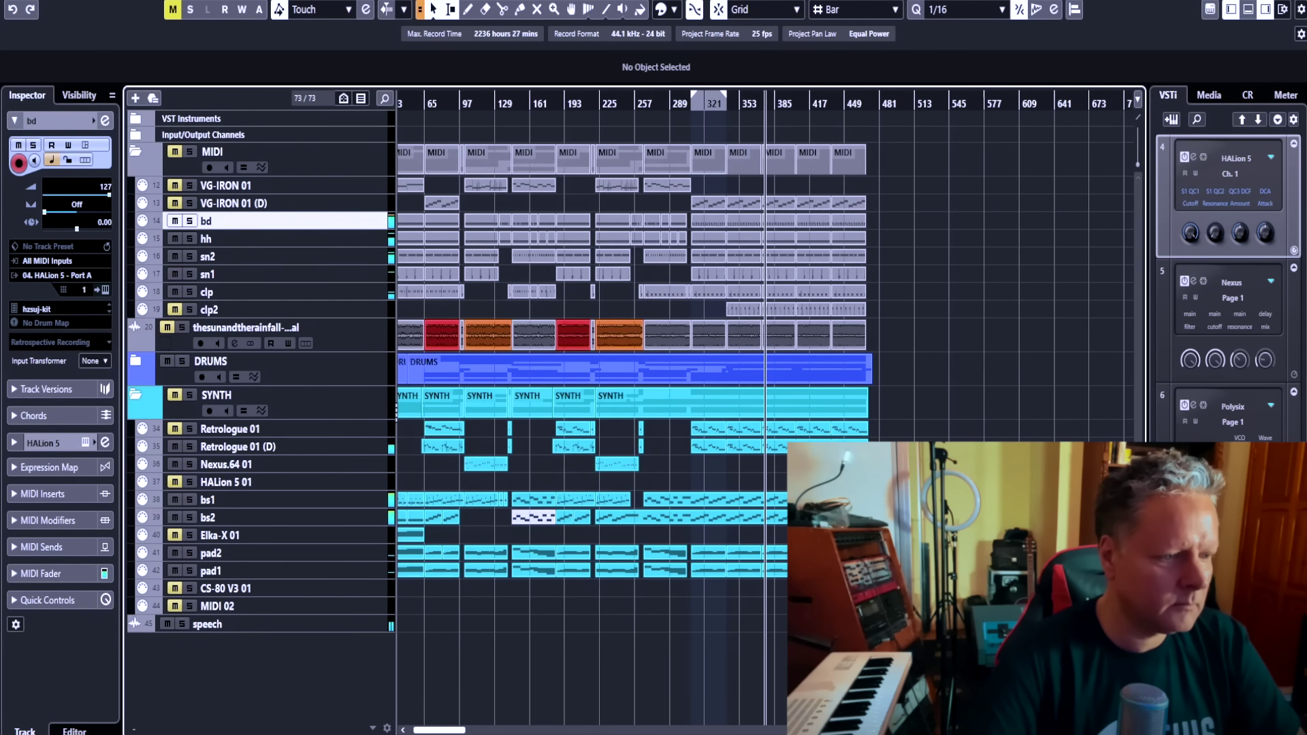
scroll(766, 368, left, 1)
key(g)
key(g)
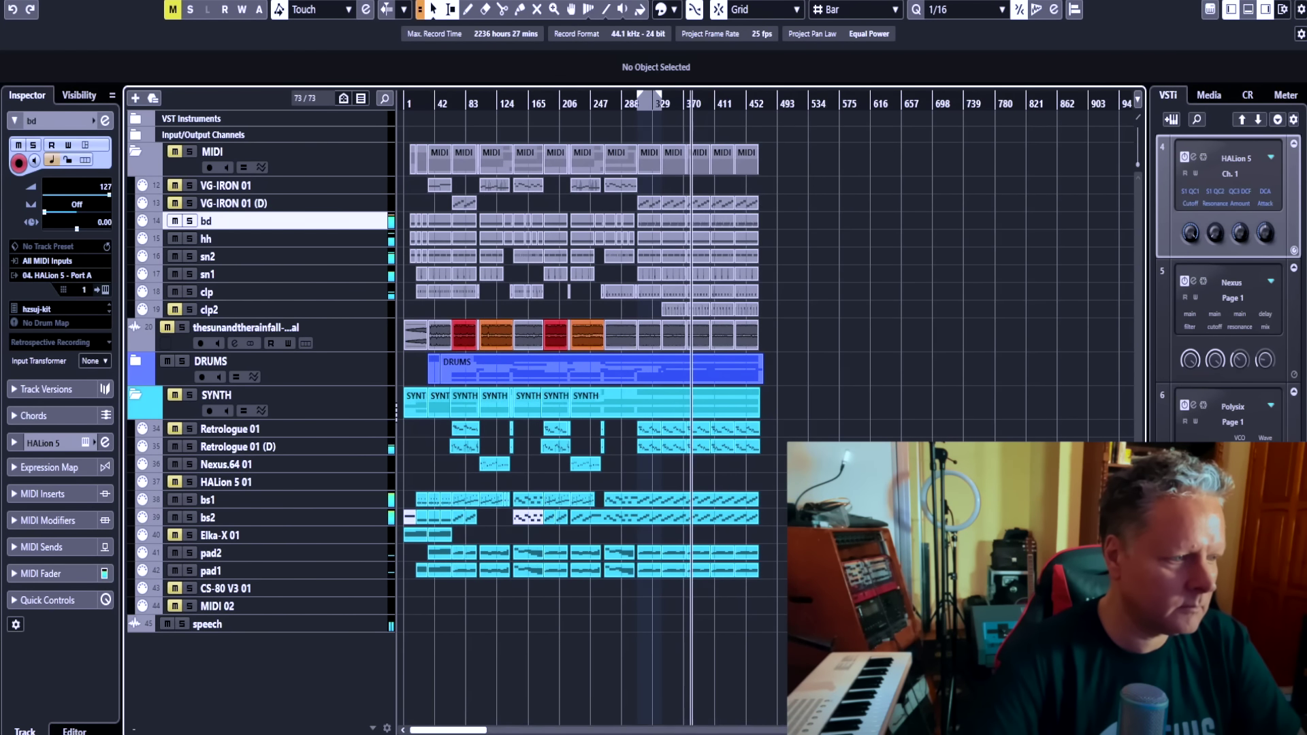
key(h)
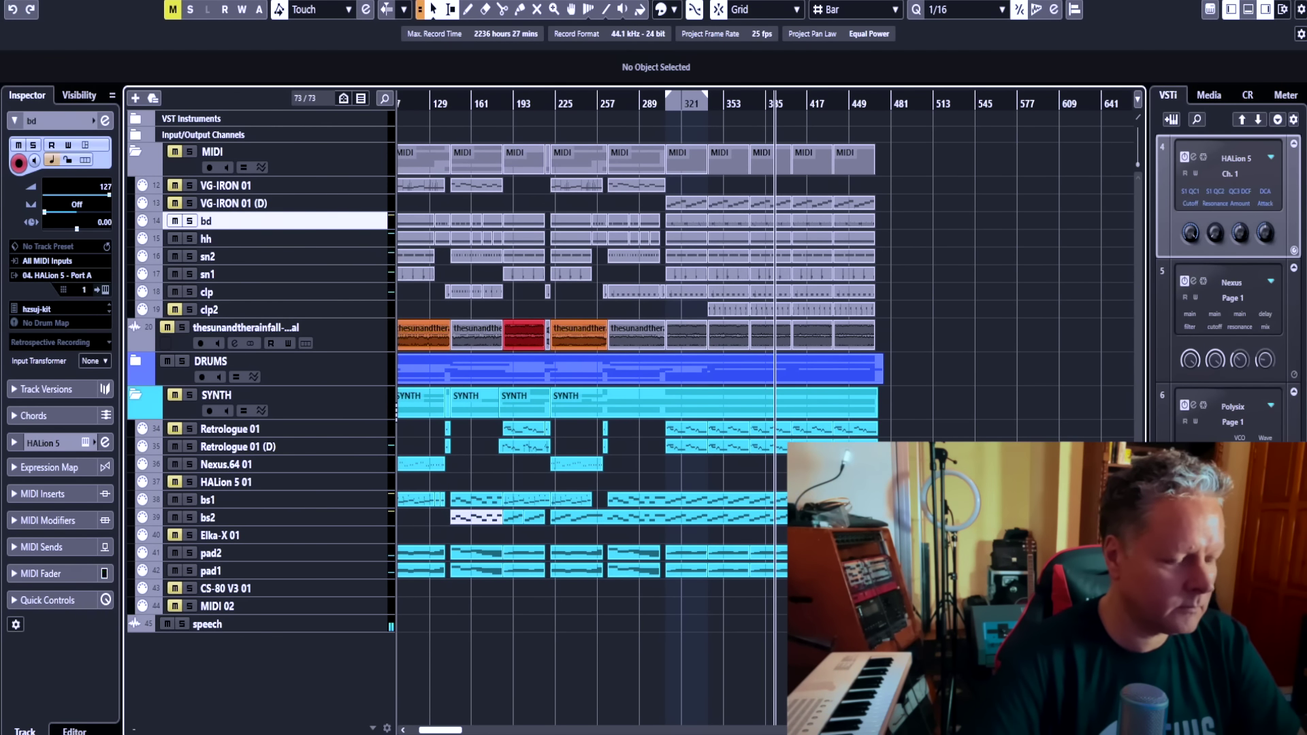
key(g)
key(g)
key(g)
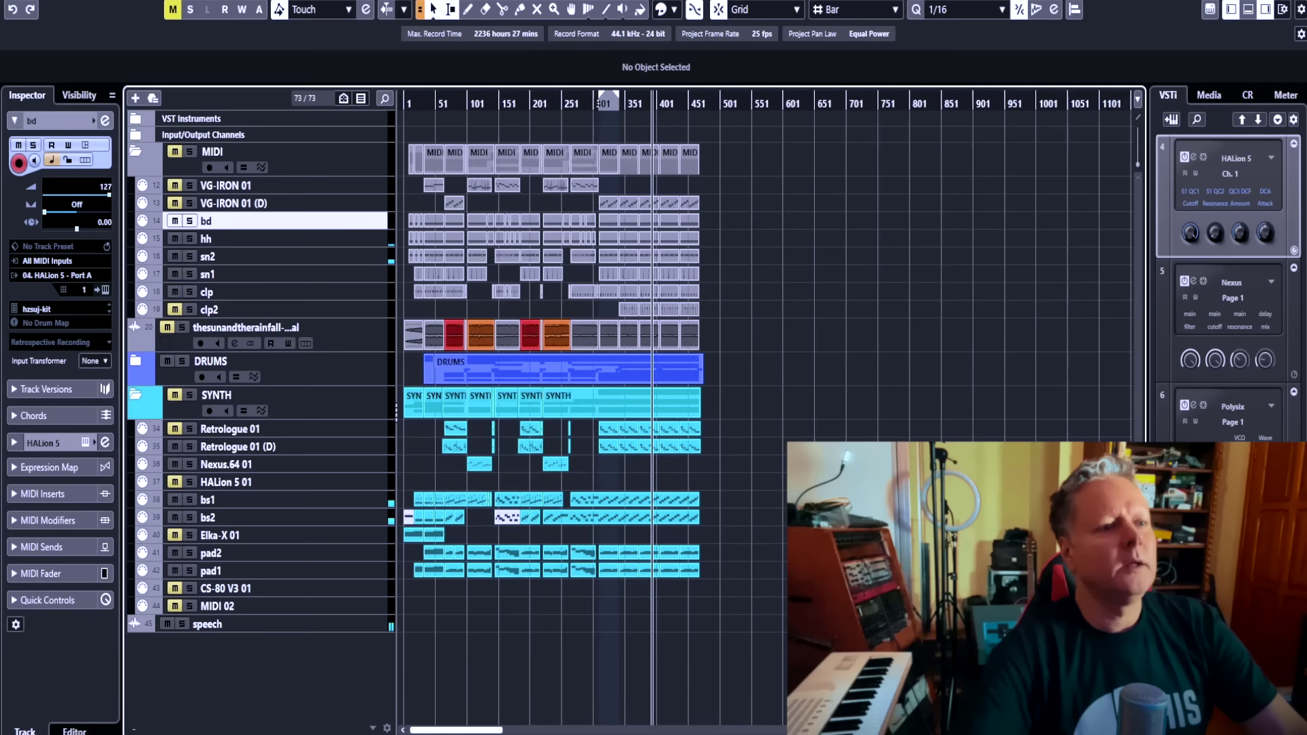
- Stretch the locator range over the whole song from bar 1 and reduce the track heights to a compact size
key(h)
key(h)
key(h)
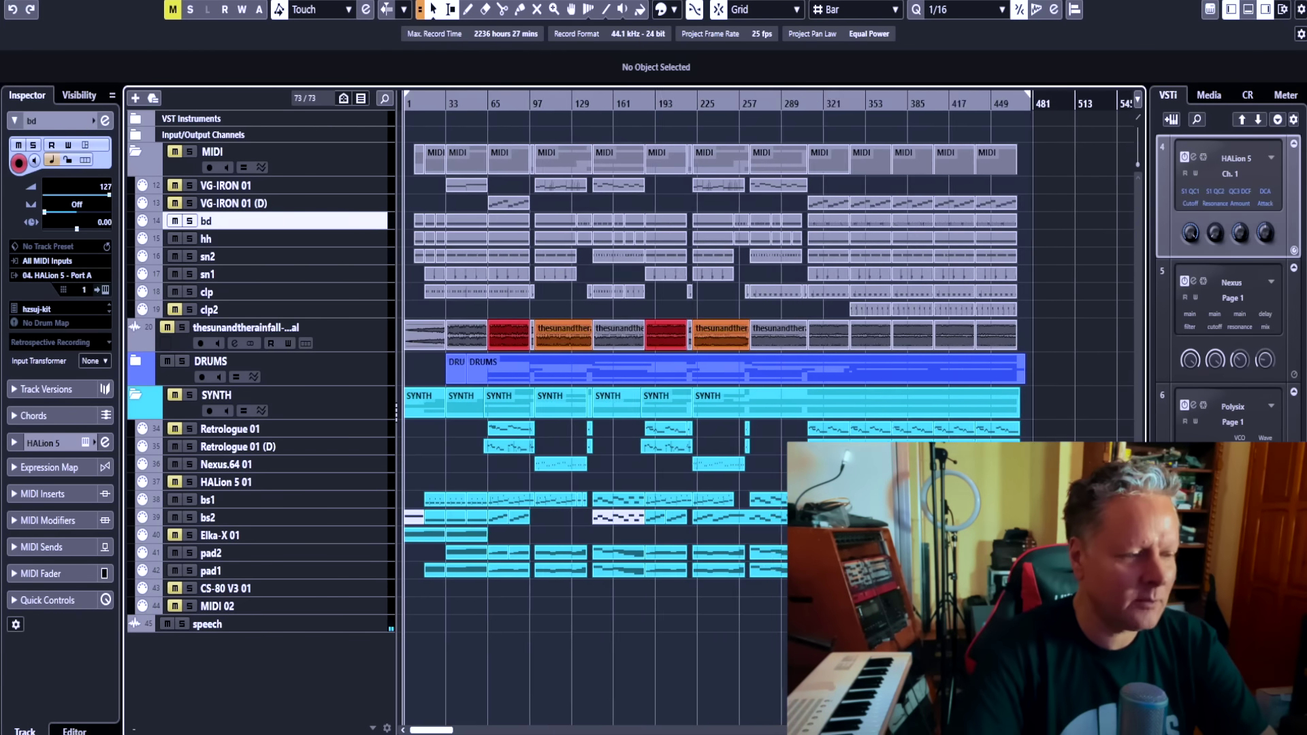
key(z)
key(h)
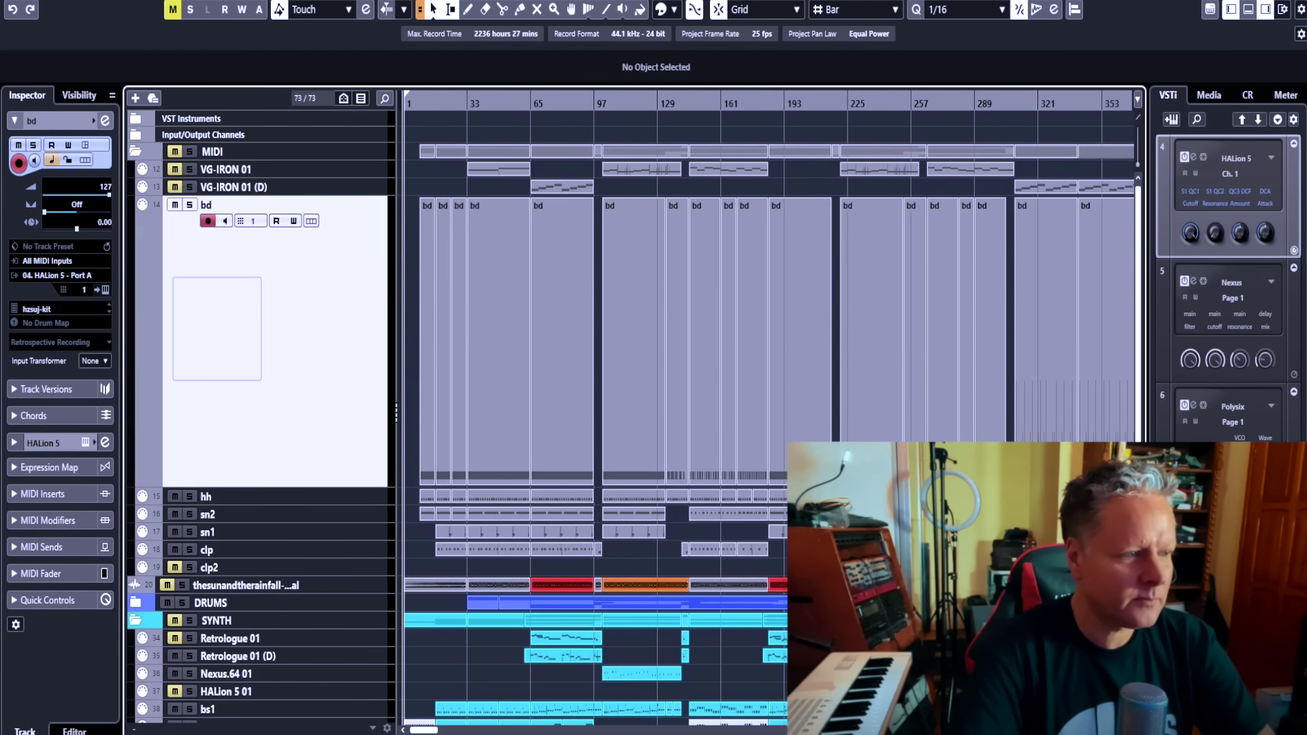
key(ctrl+Down)
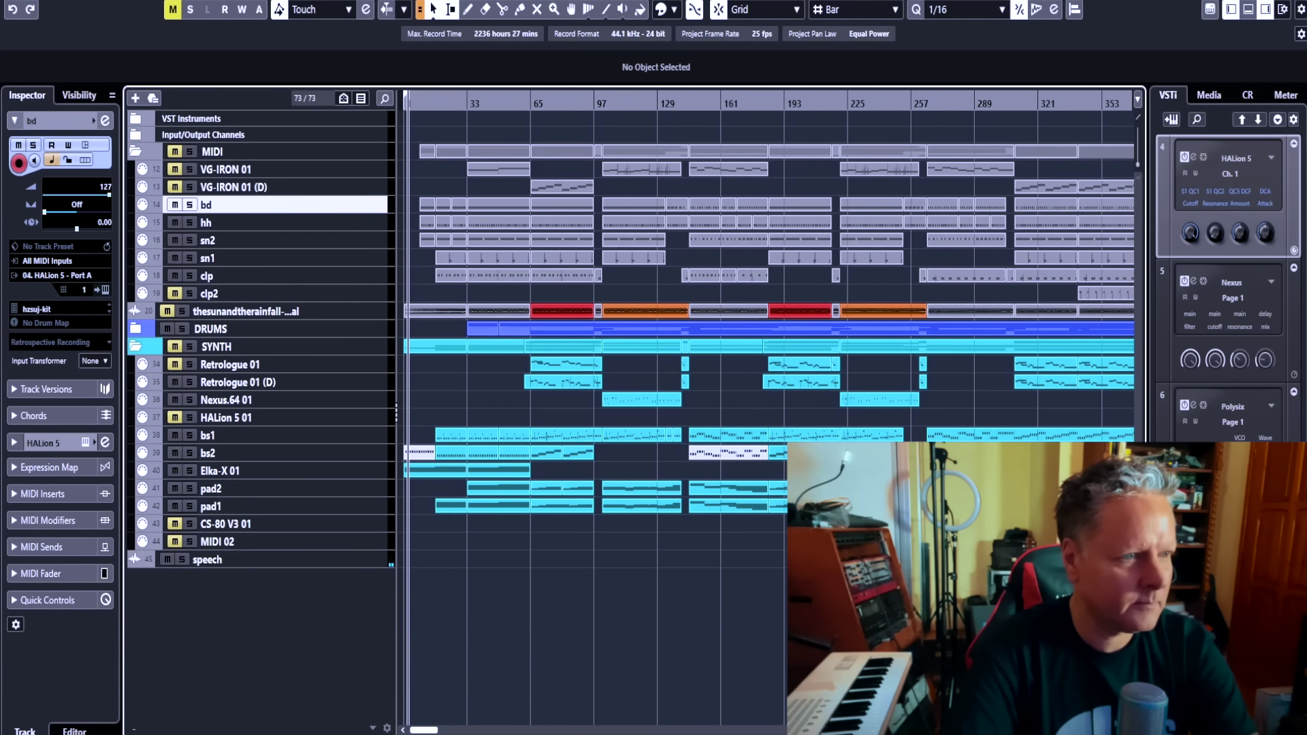
- Play the song from the start and examine the drum, bass, synth and pad parts through the following sections
key(g)
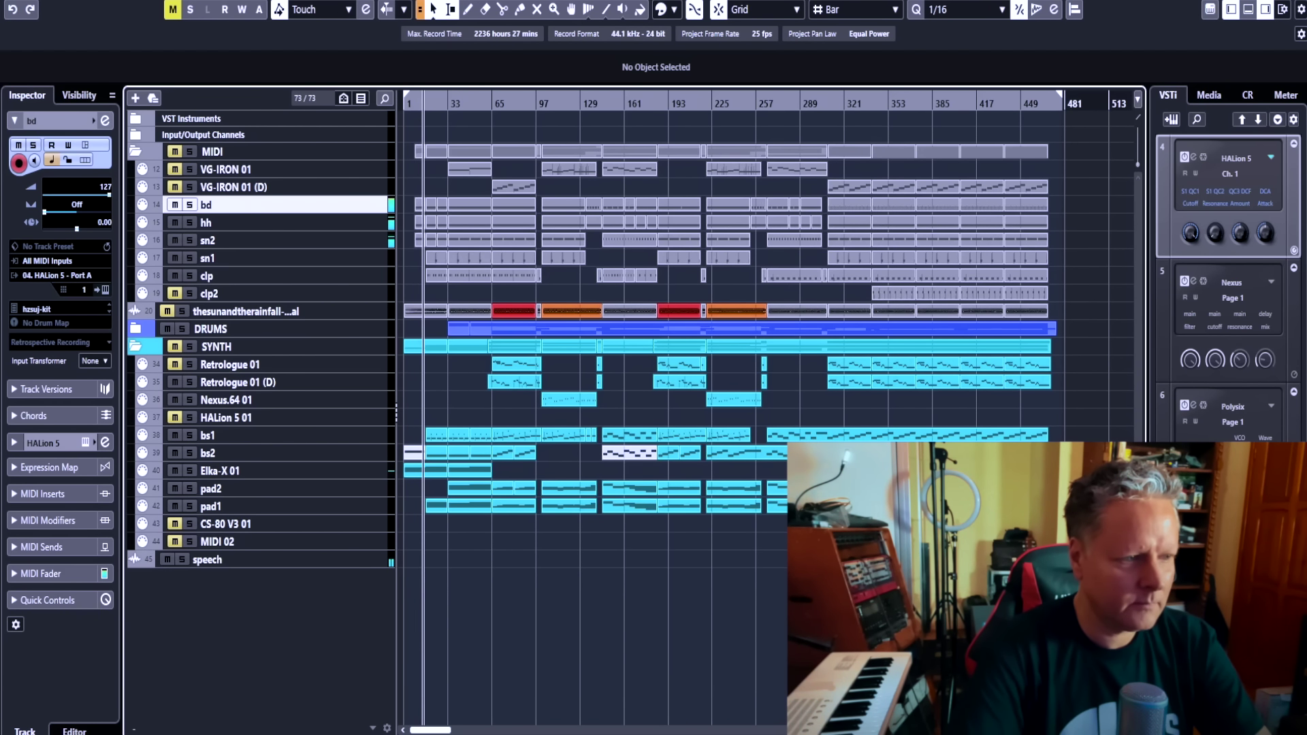
key(h)
key(h)
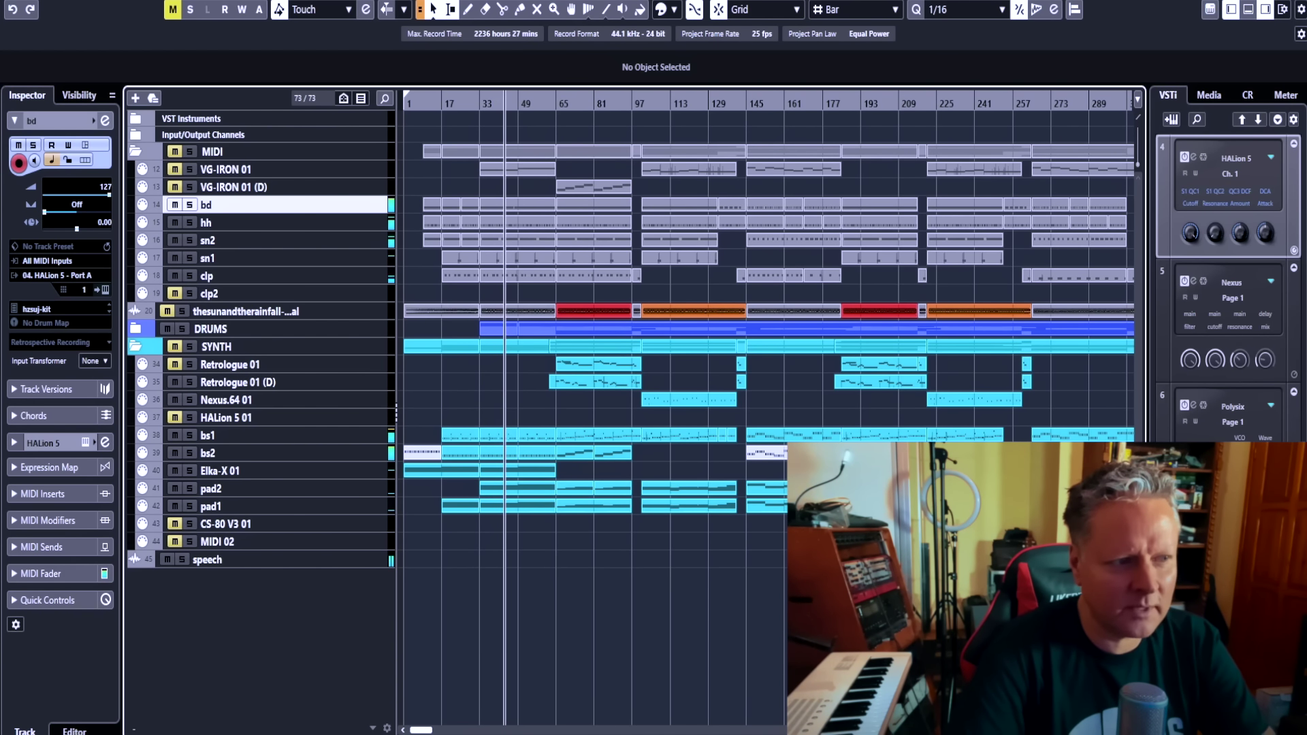
scroll(765, 286, right, 3)
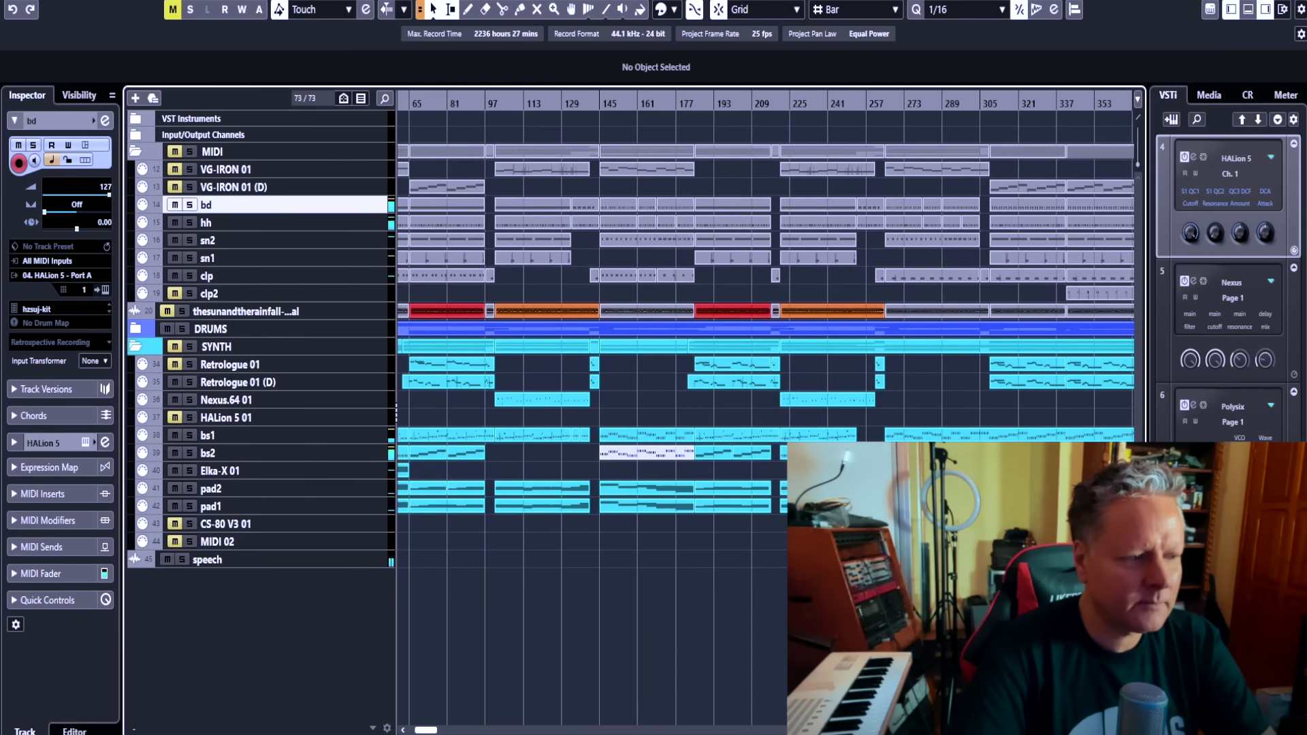
scroll(766, 286, left, 3)
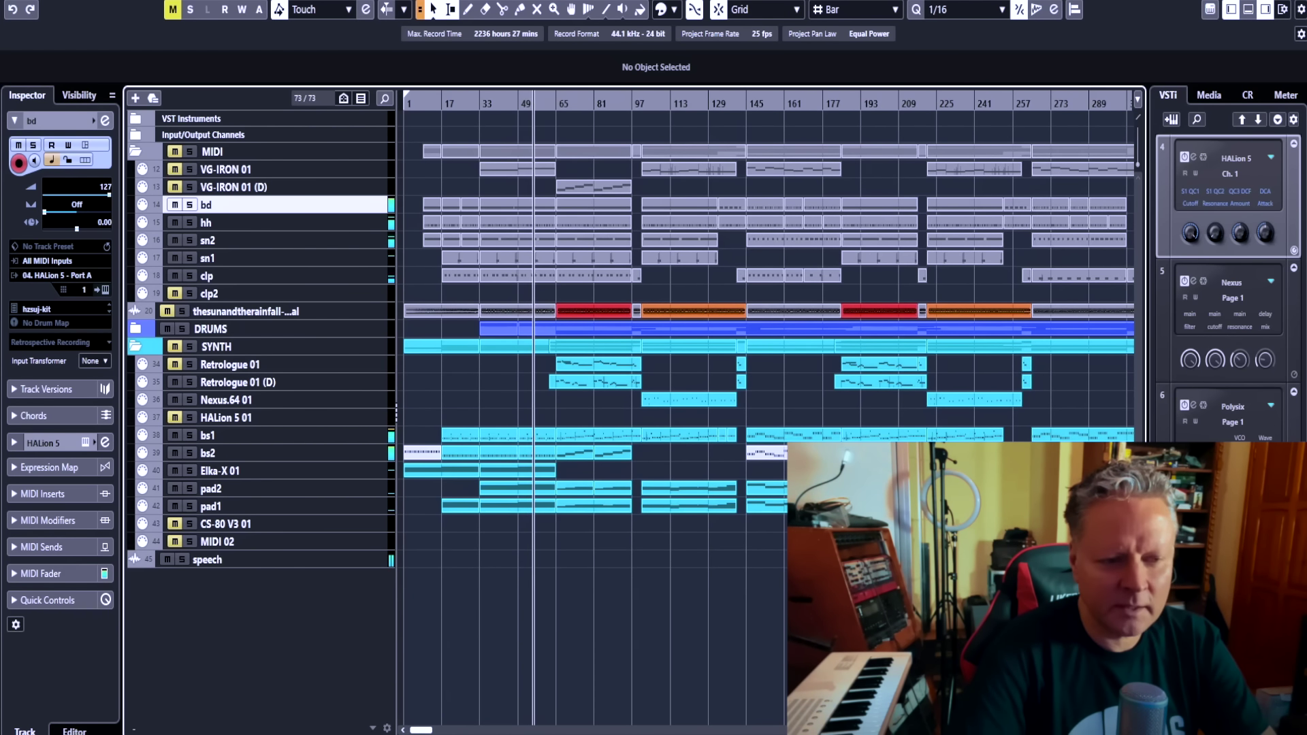
scroll(766, 409, right, 5)
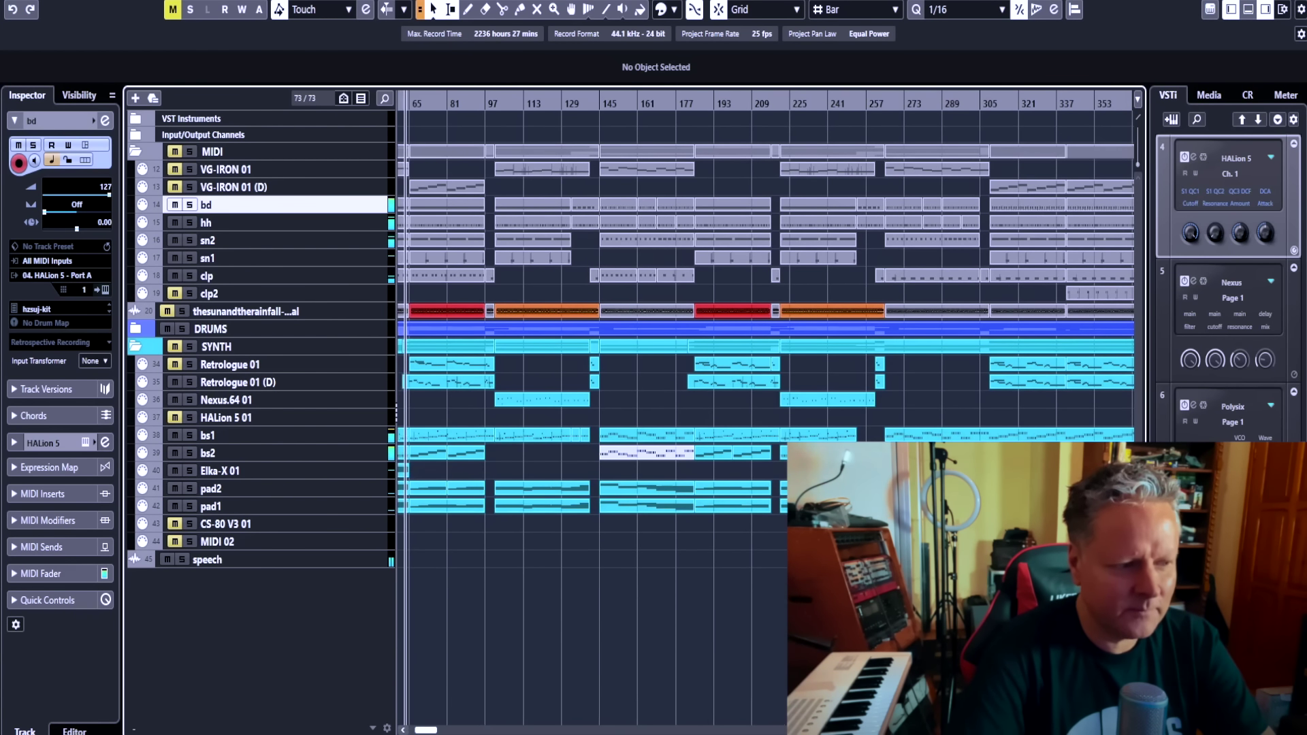
scroll(765, 408, left, 5)
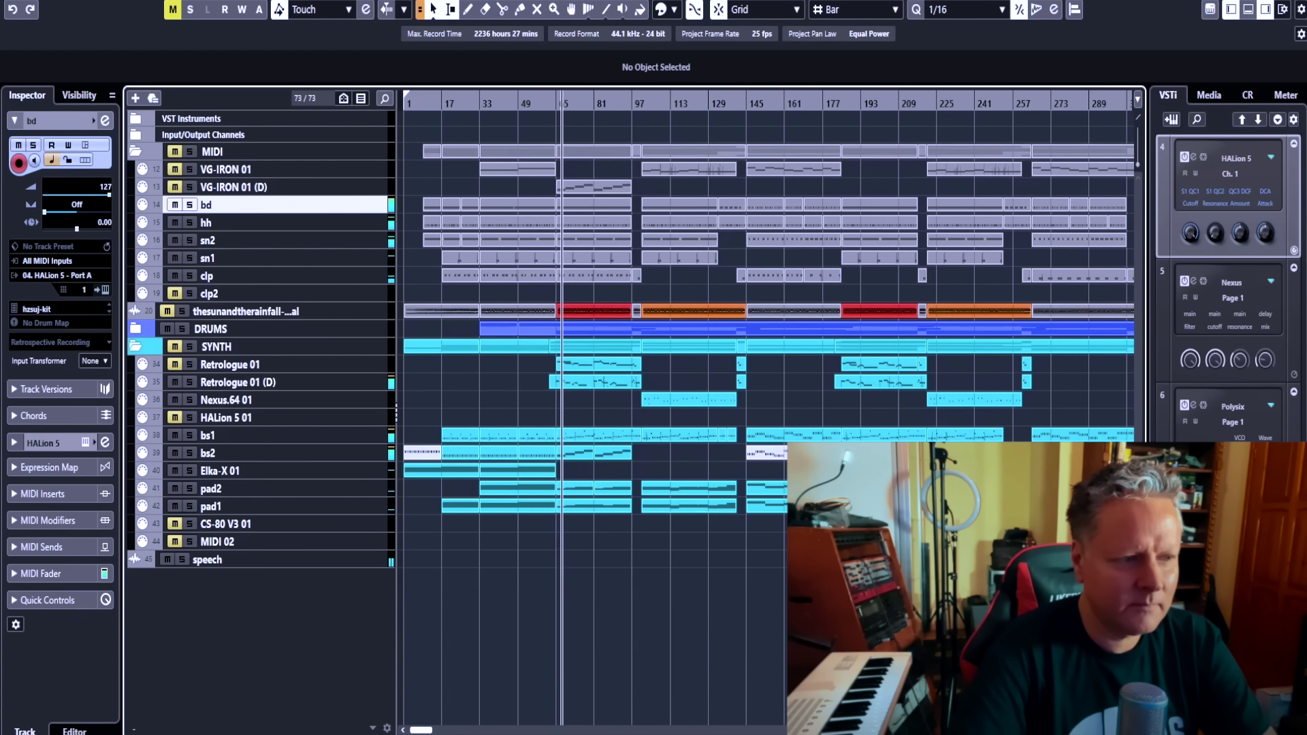
scroll(765, 409, right, 5)
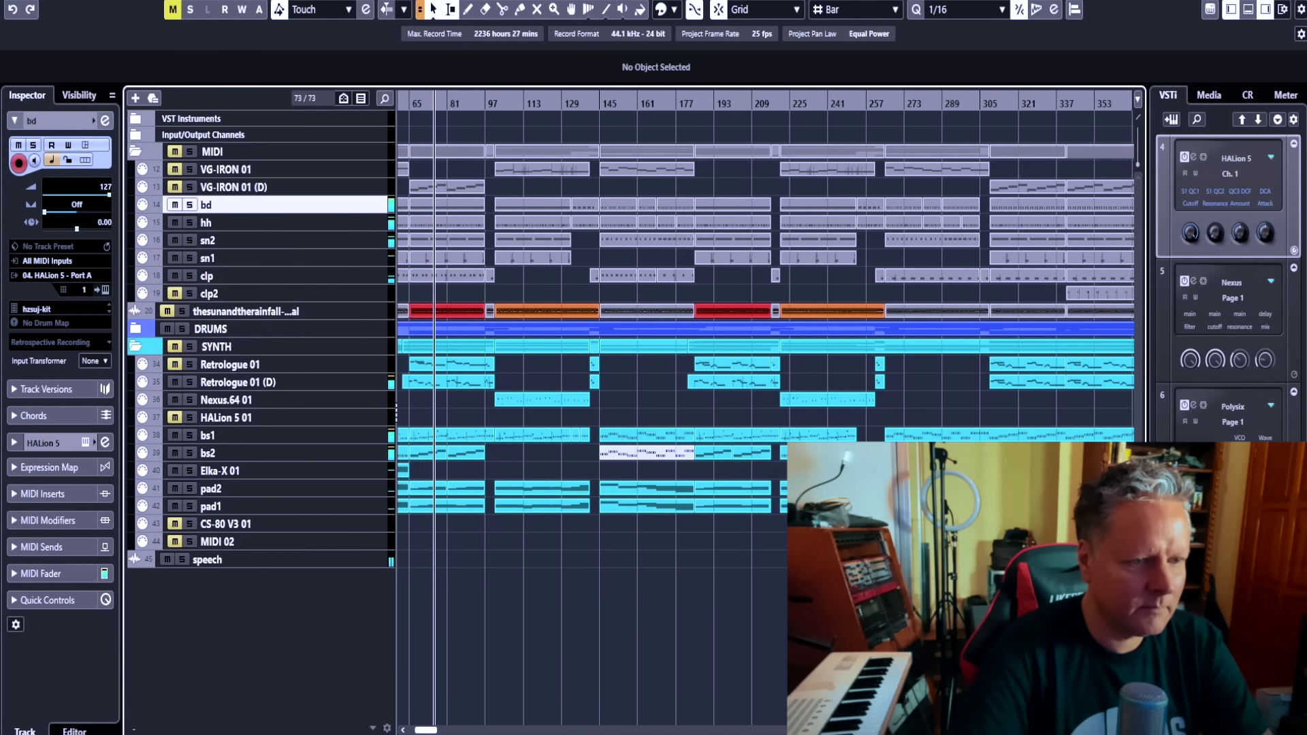
key(3)
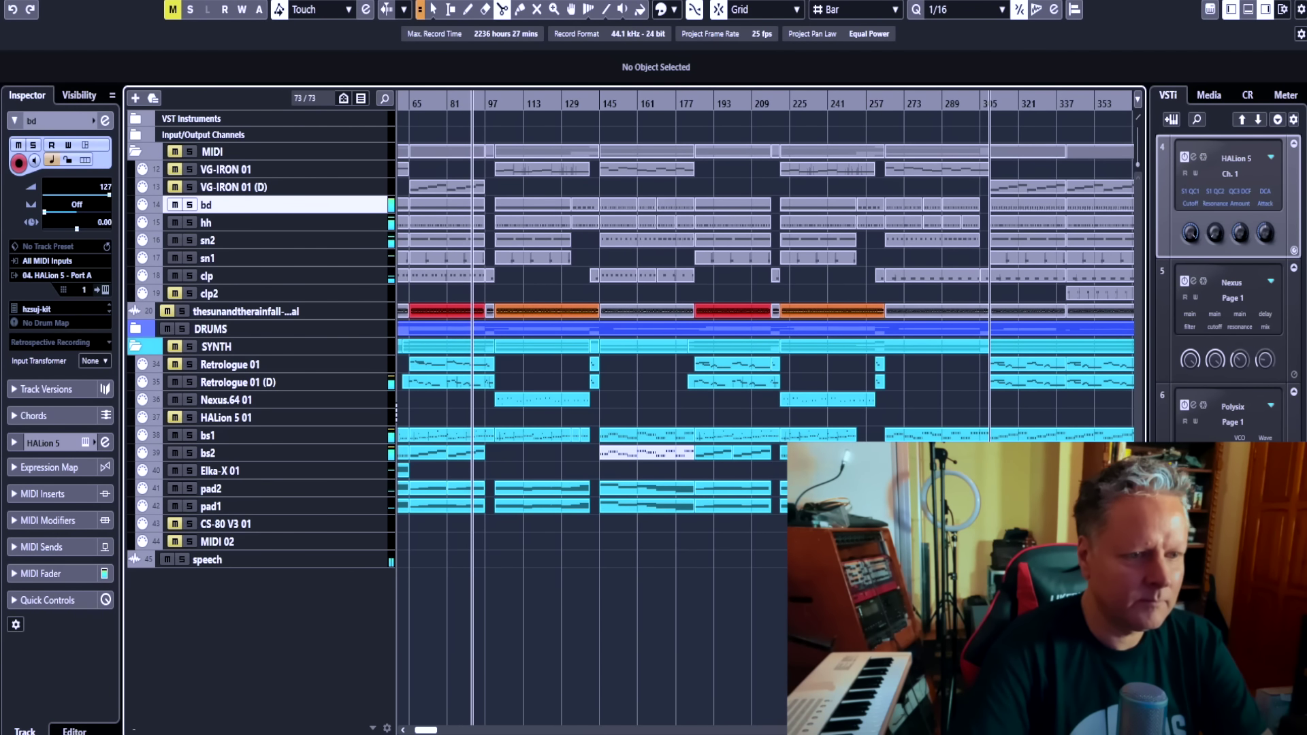
key(1)
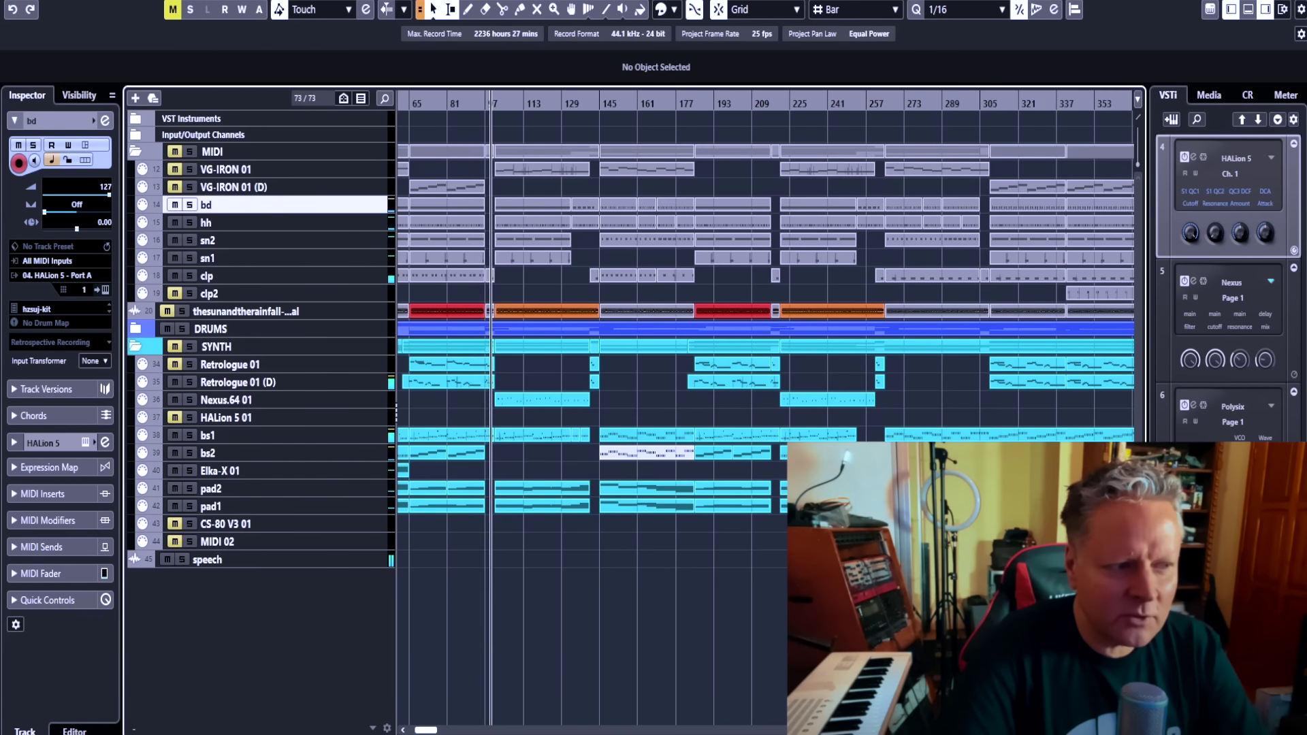
- Copy the 32-bar bs2 part at bar 65 into the closing section, with the last copy at bar 437
right_click(465, 463)
click(535, 463)
right_click(433, 446)
click(452, 449)
drag(436, 450, 1094, 446)
scroll(765, 337, right, 2)
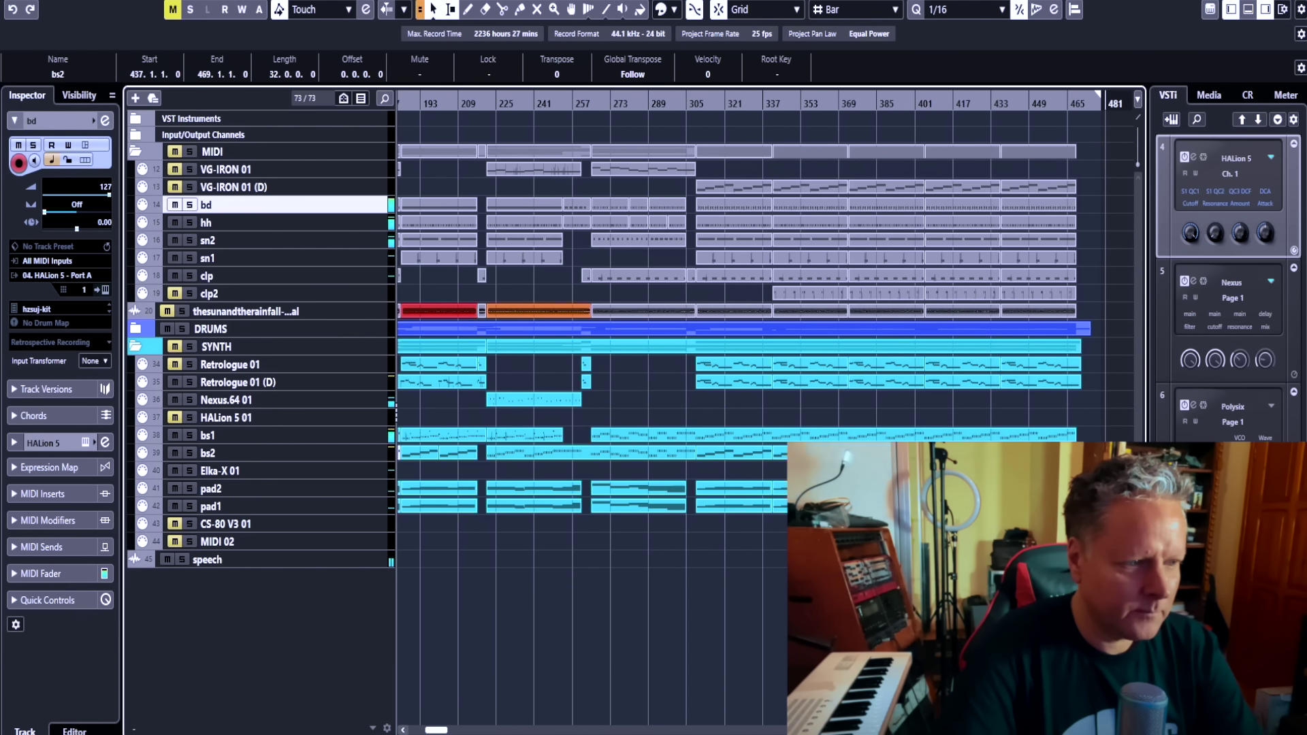
- Keep the song playing and check the parts from the second verse through the orange vocal section after bar 217
scroll(766, 272, left, 7)
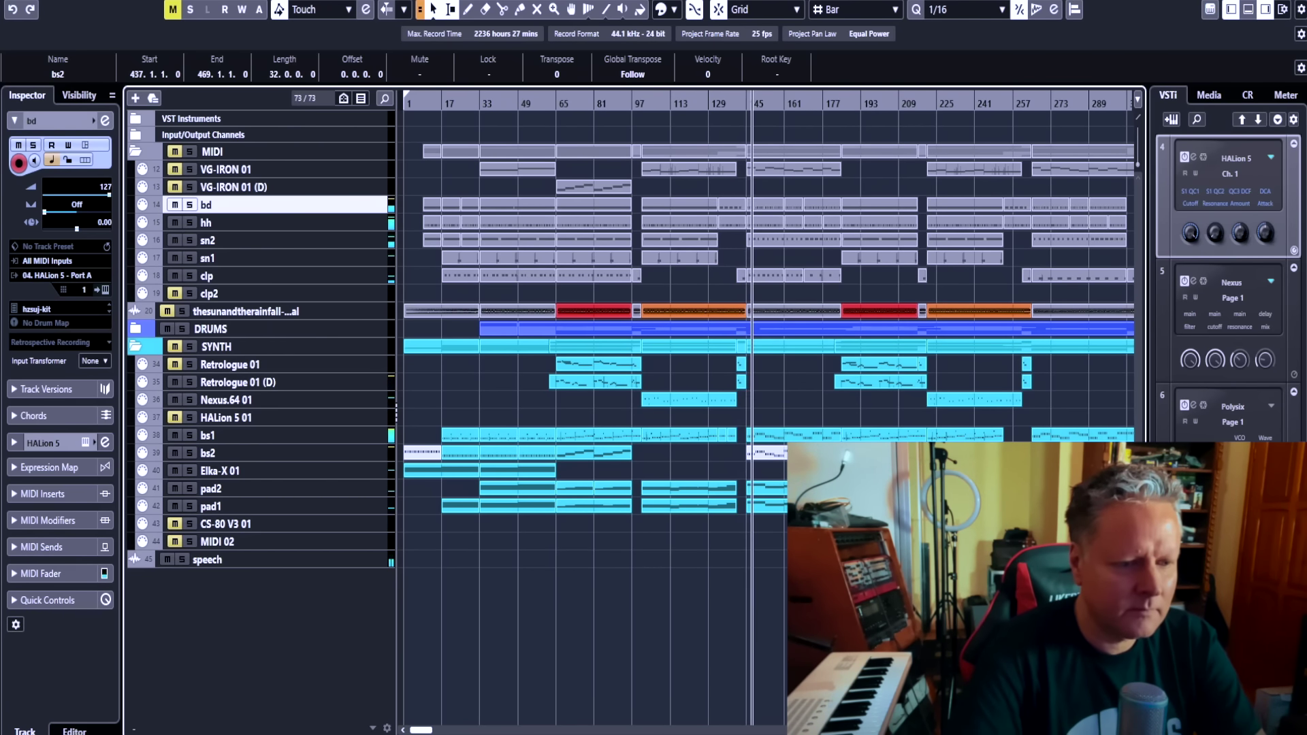
scroll(765, 409, right, 2)
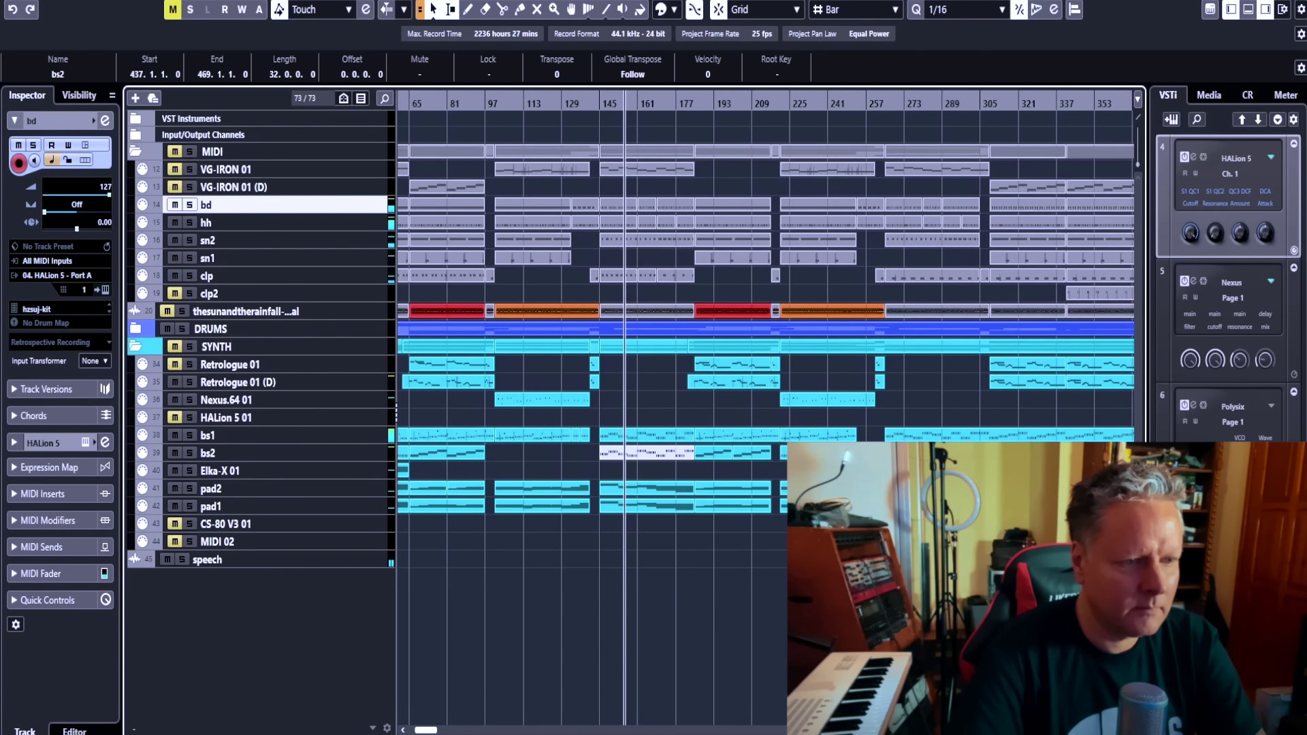
key(3)
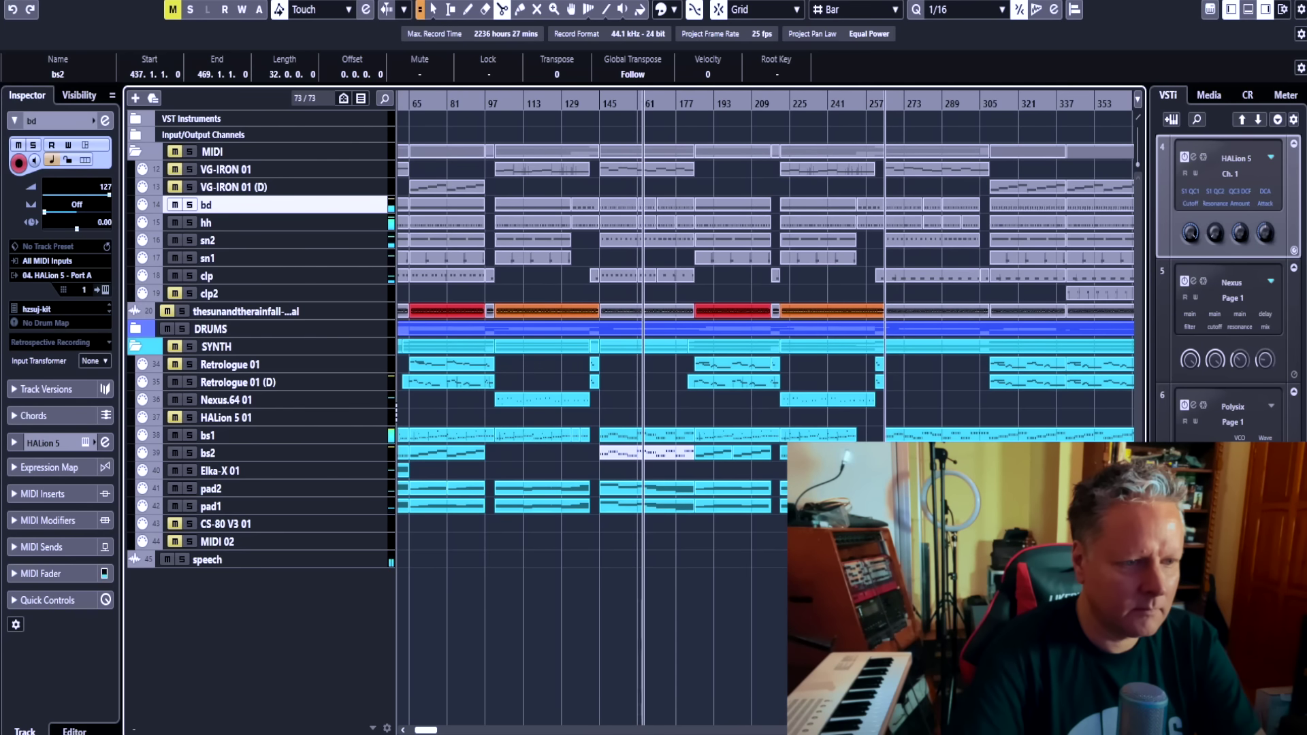
key(2)
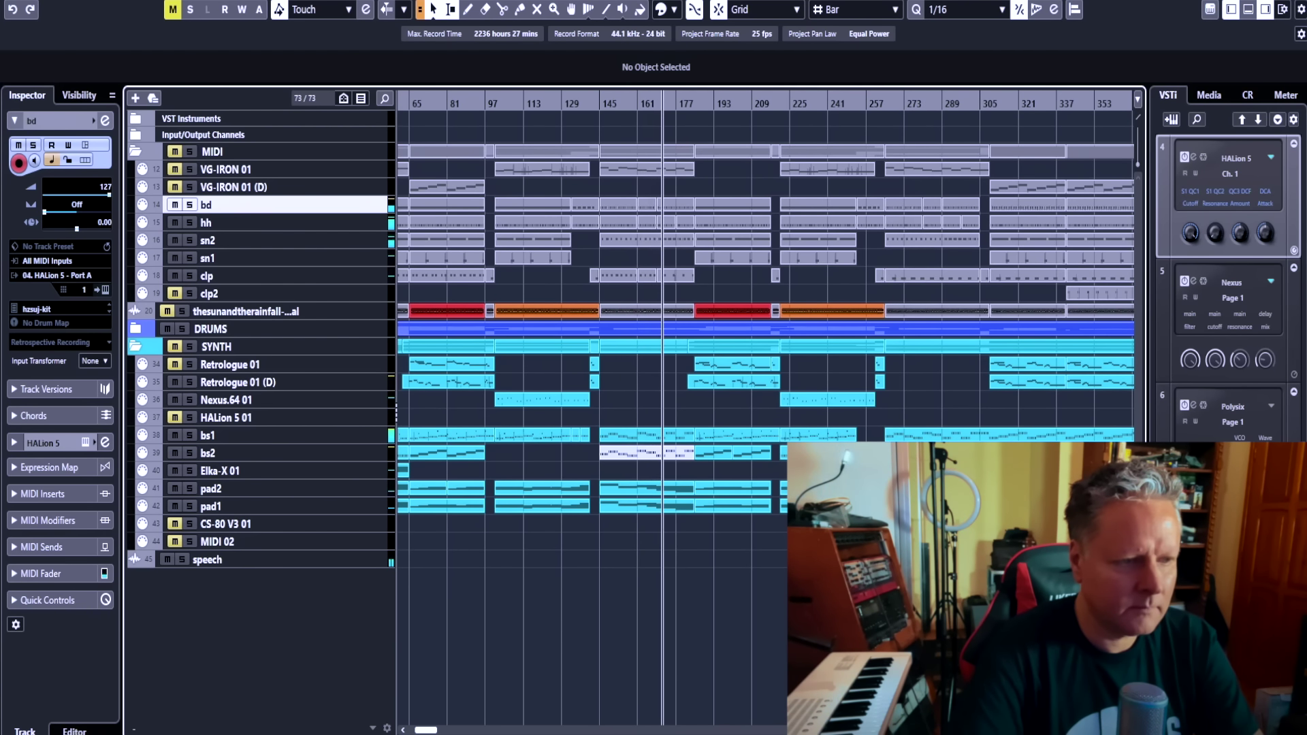
scroll(766, 327, right, 3)
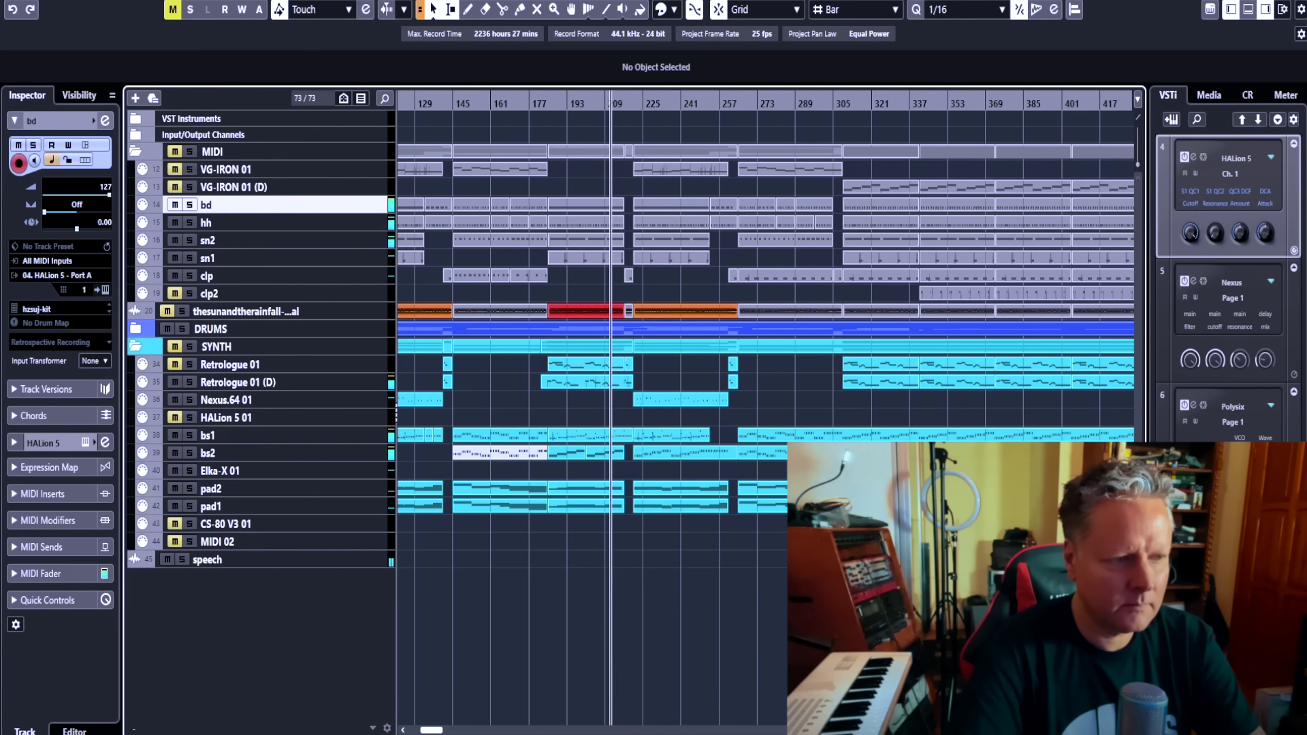
scroll(765, 340, right, 3)
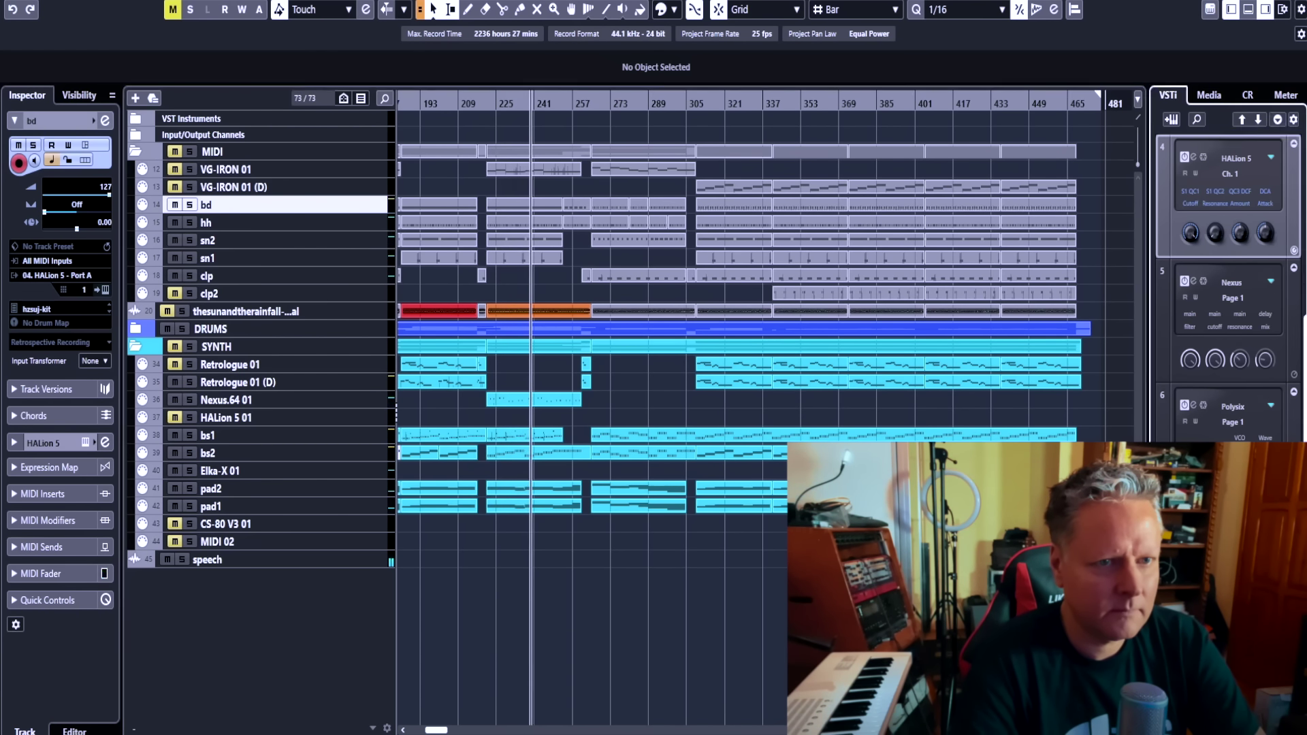
- Collapse the quick controls of all instruments in the VSTi rack
click(1277, 120)
click(1277, 120)
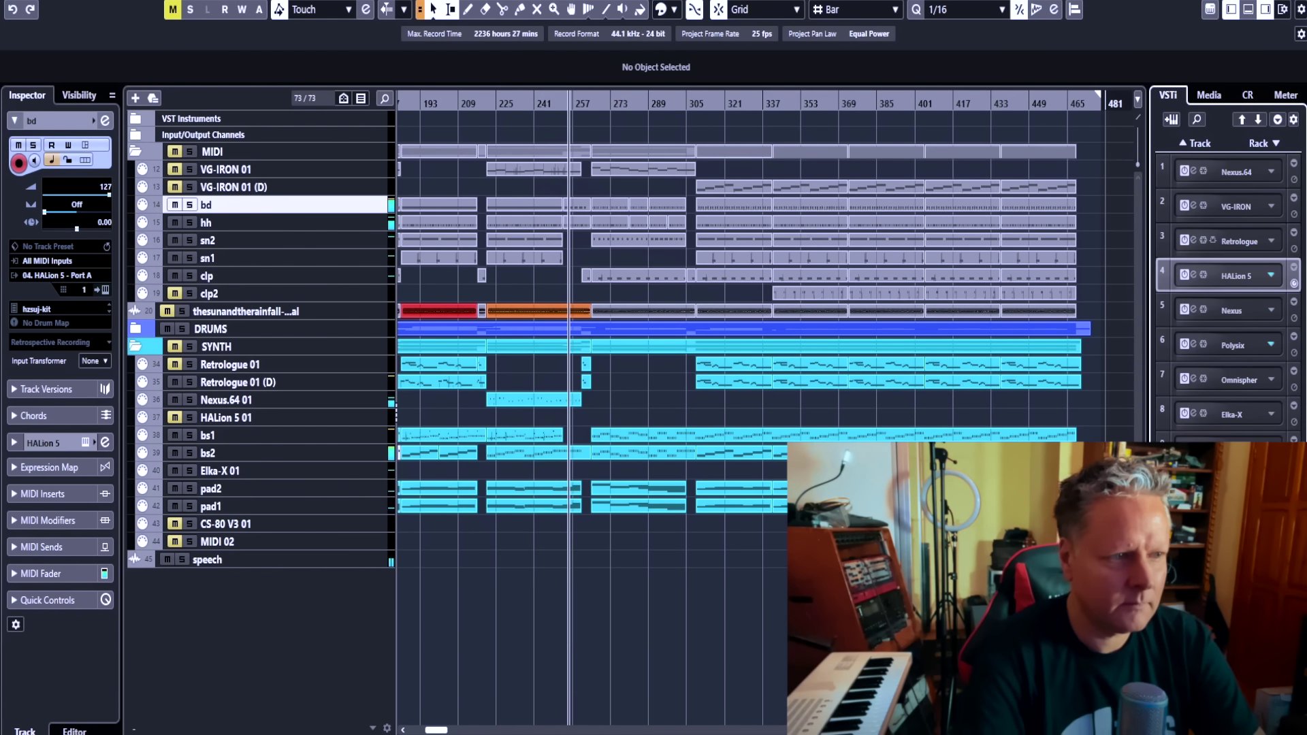
scroll(749, 272, right, 5)
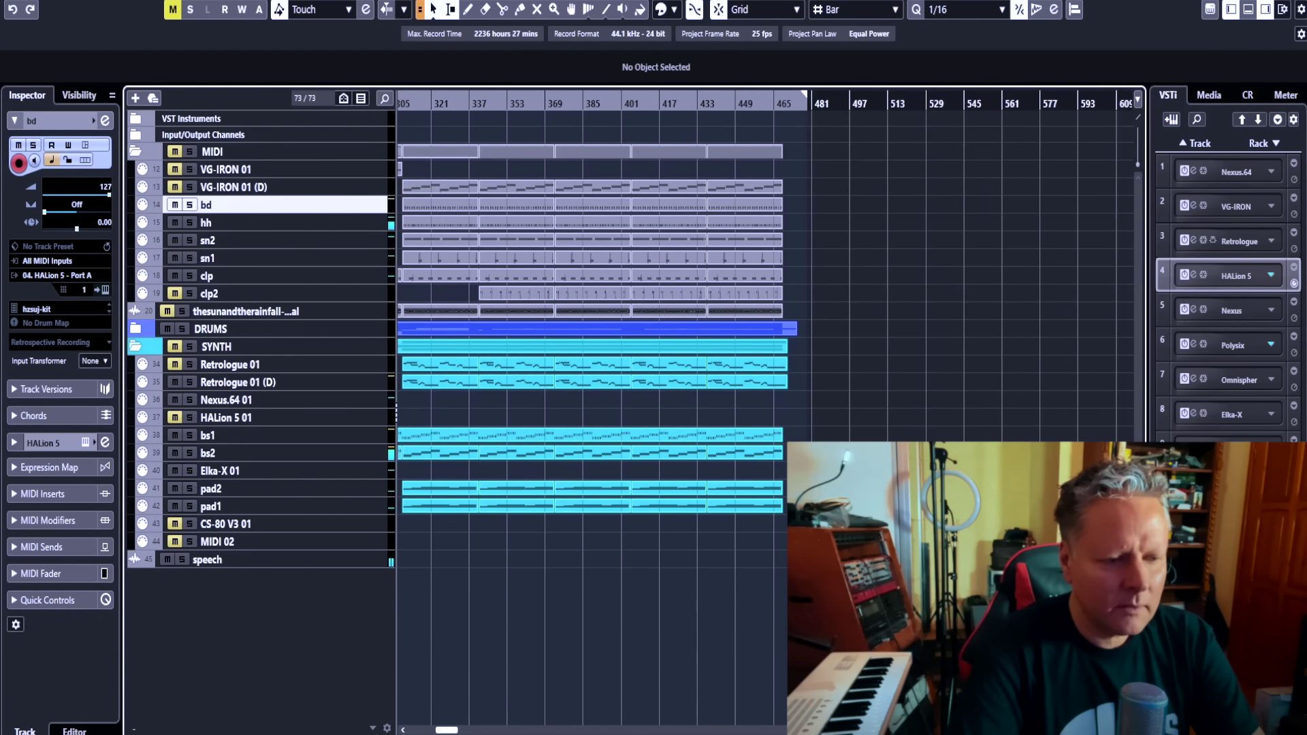
scroll(749, 272, left, 5)
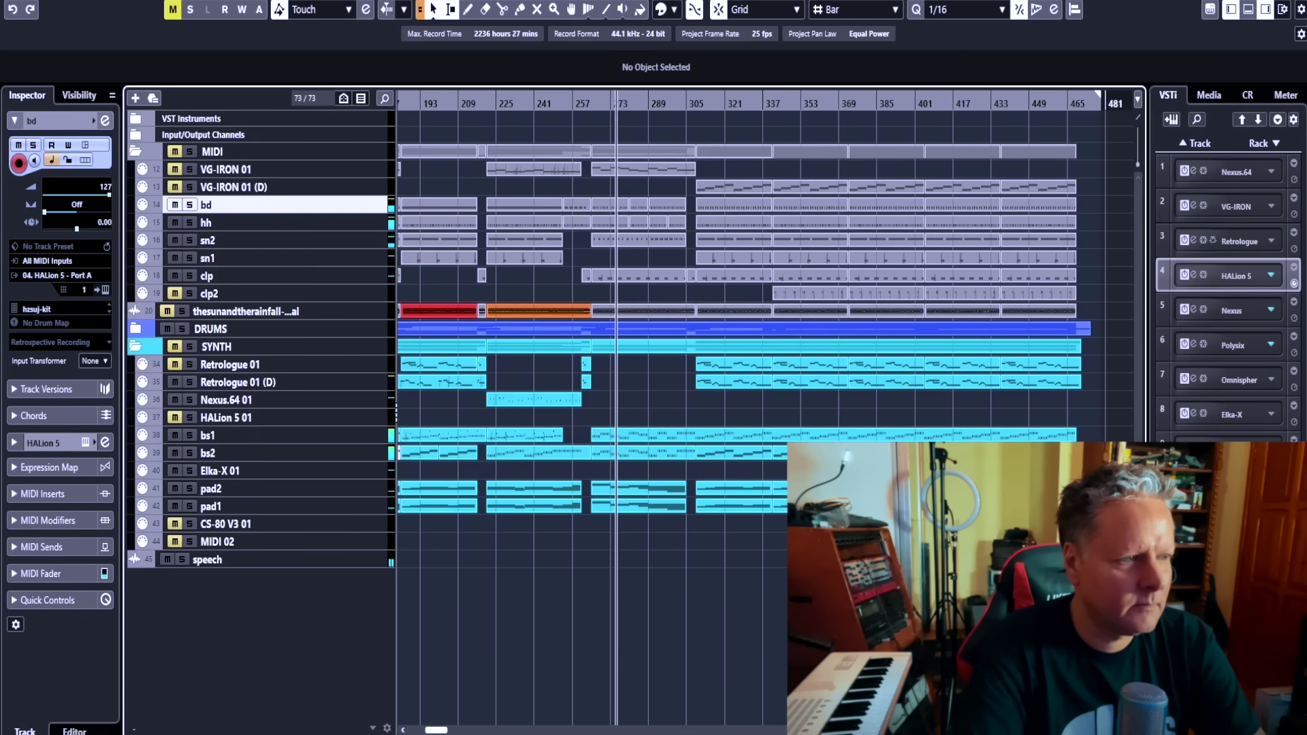
- Expand the DRUMS folder to show its audio tracks and select the clp12 track
click(259, 276)
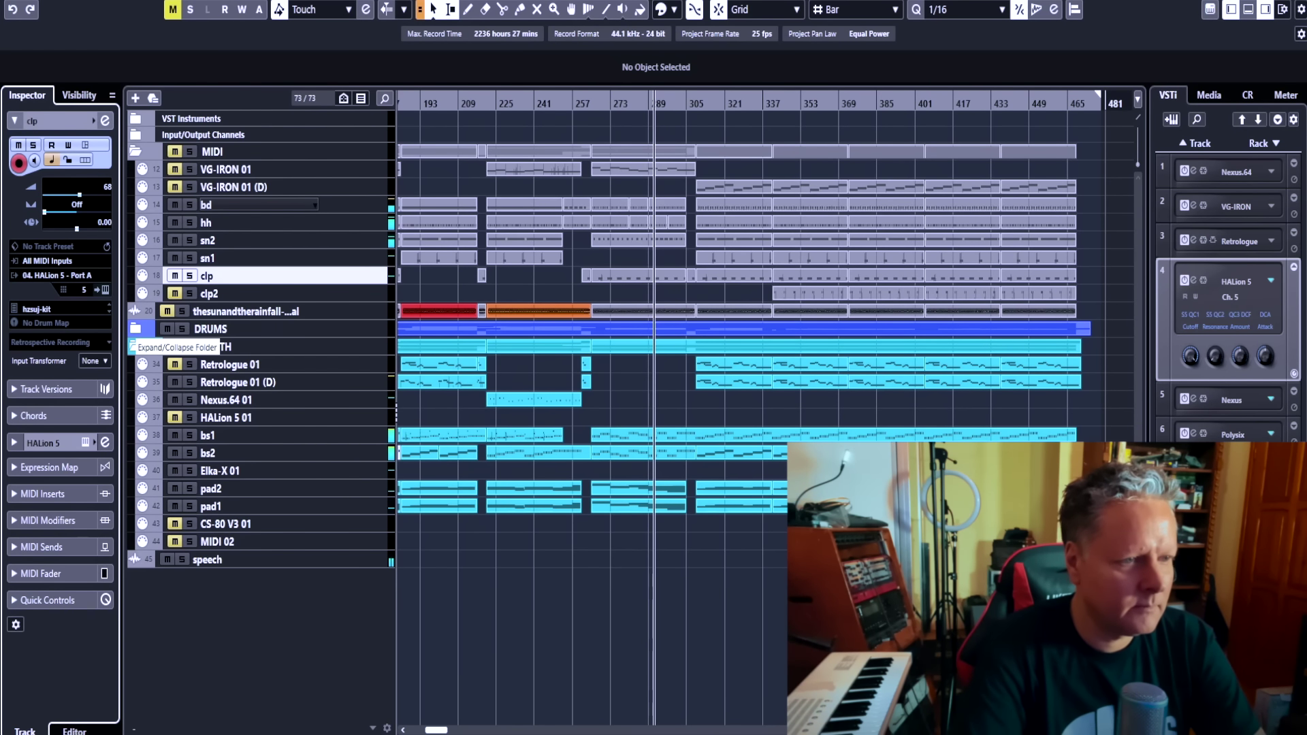
click(135, 329)
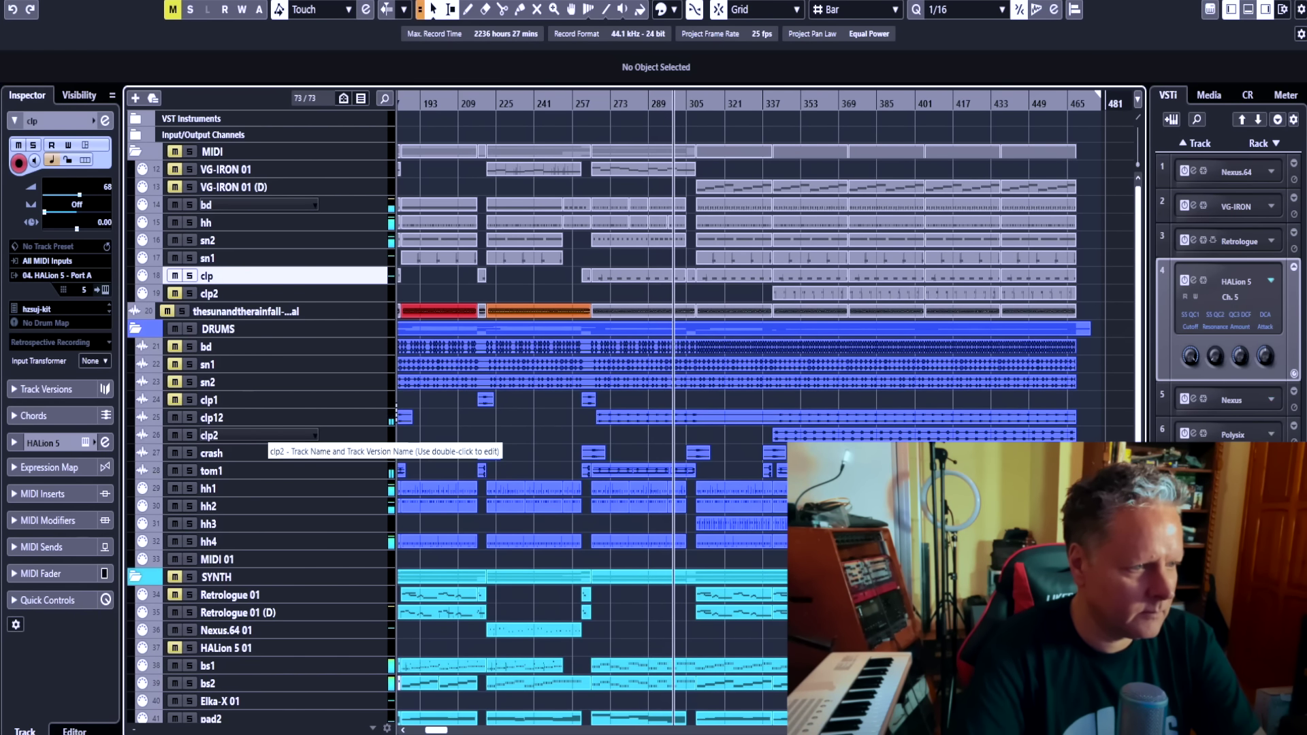
click(272, 418)
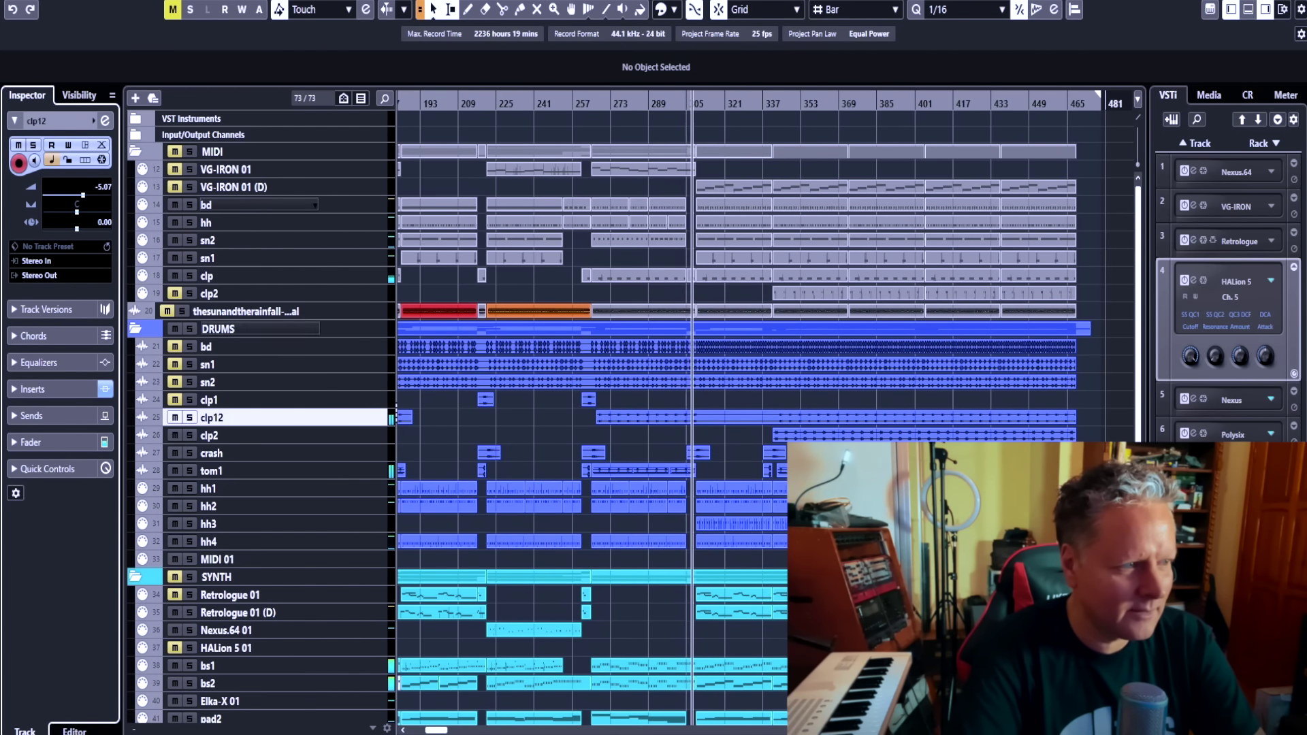
- Collapse the DRUMS folder, then give the clp2 MIDI track a volume of 69 with the track muted
click(136, 329)
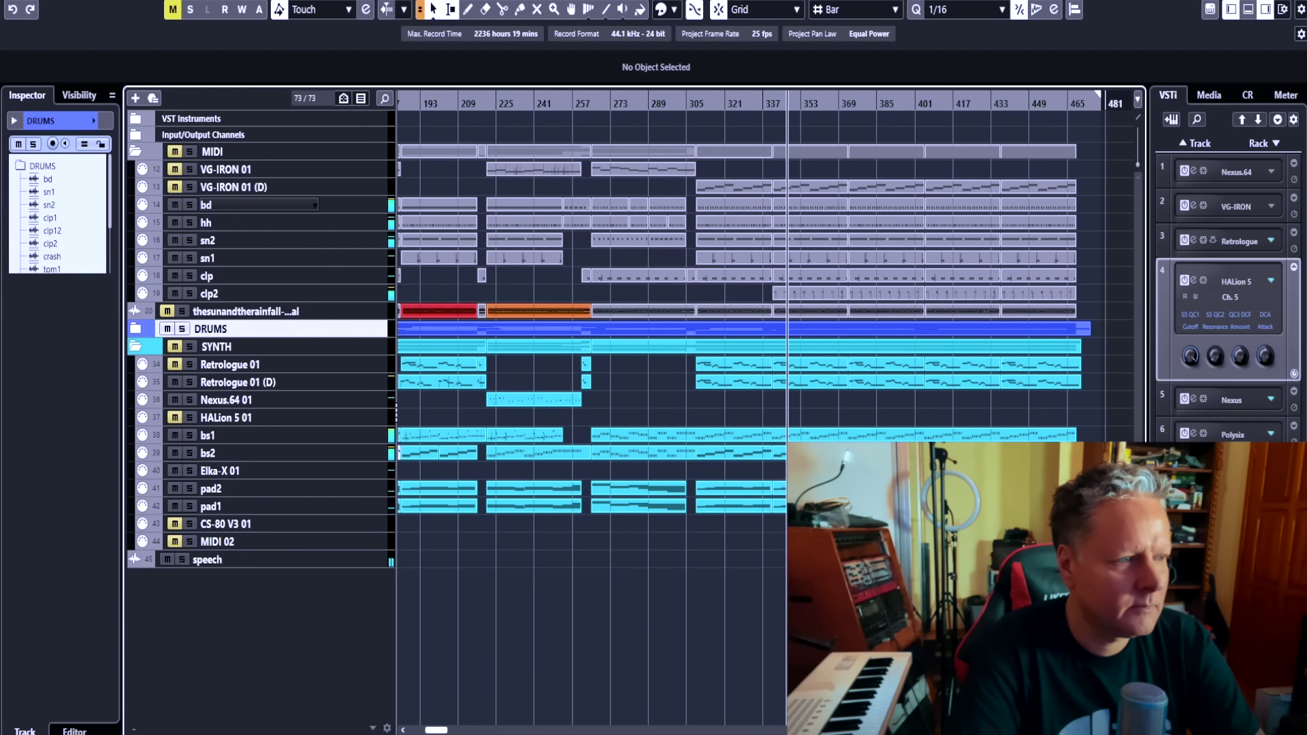
click(258, 294)
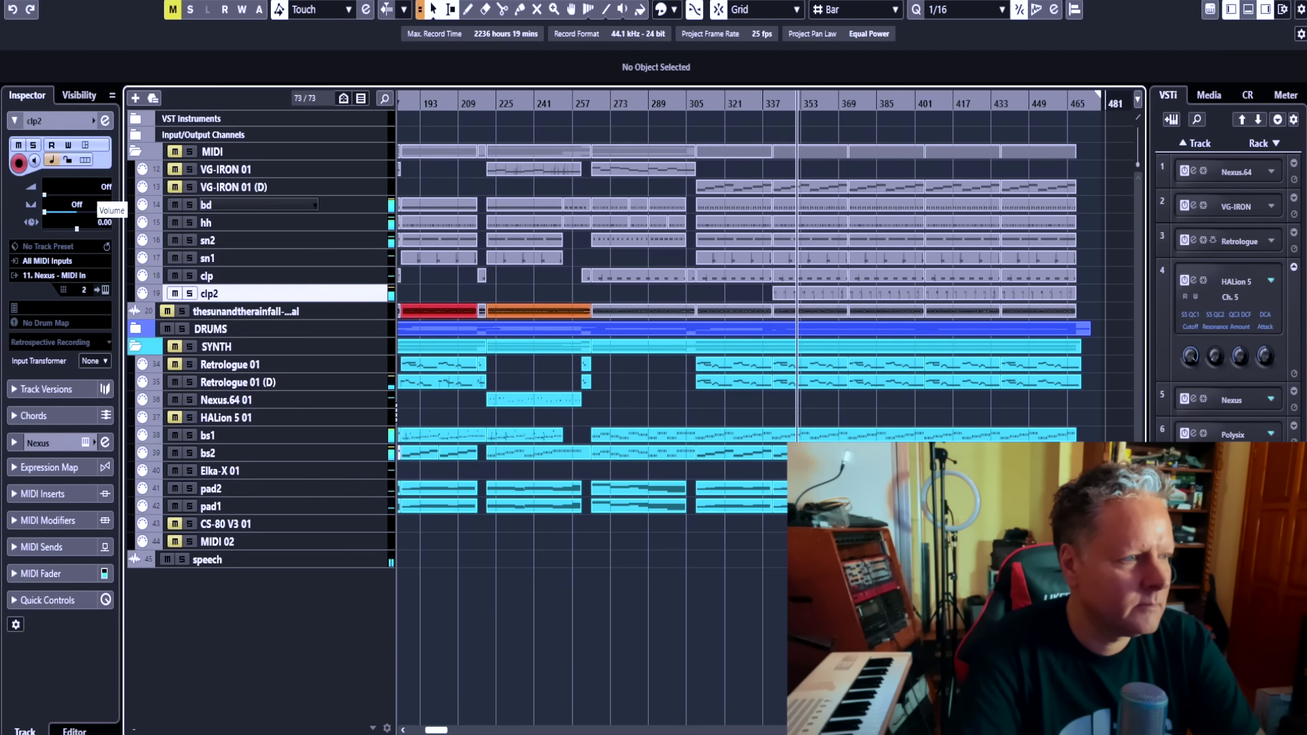
click(95, 194)
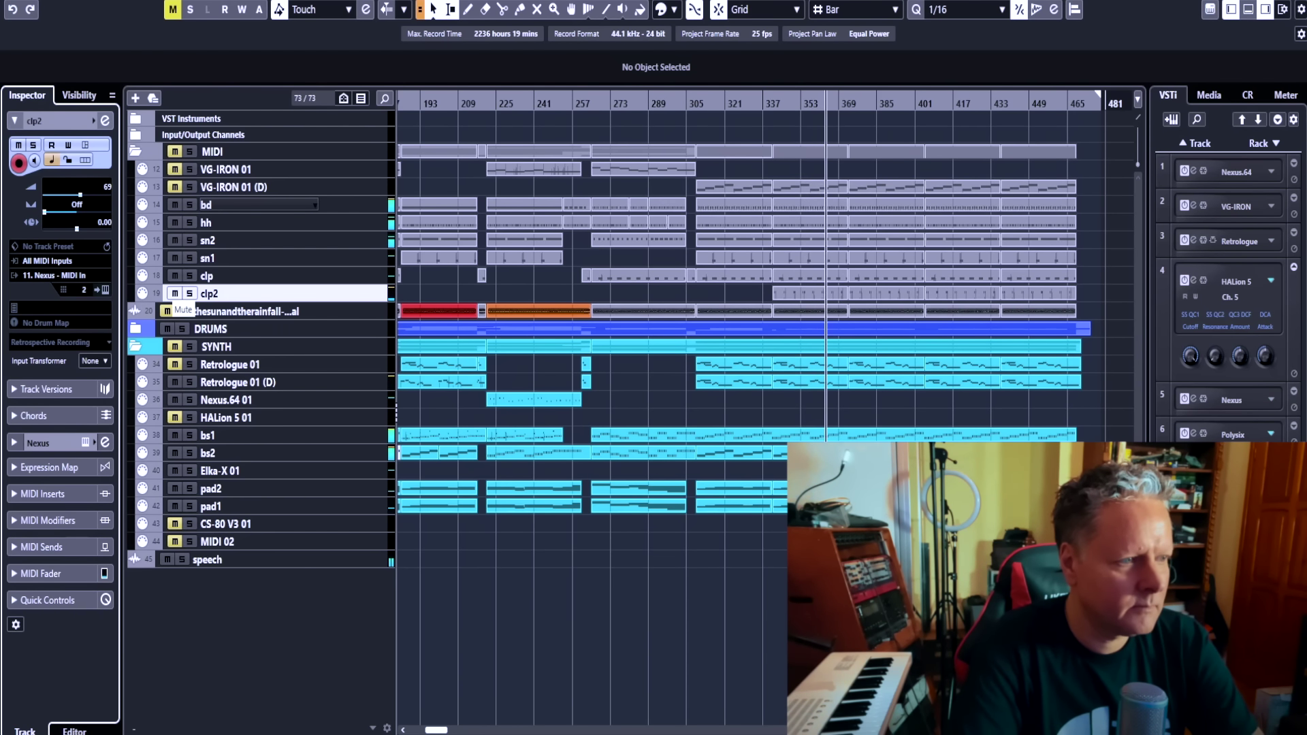
click(167, 311)
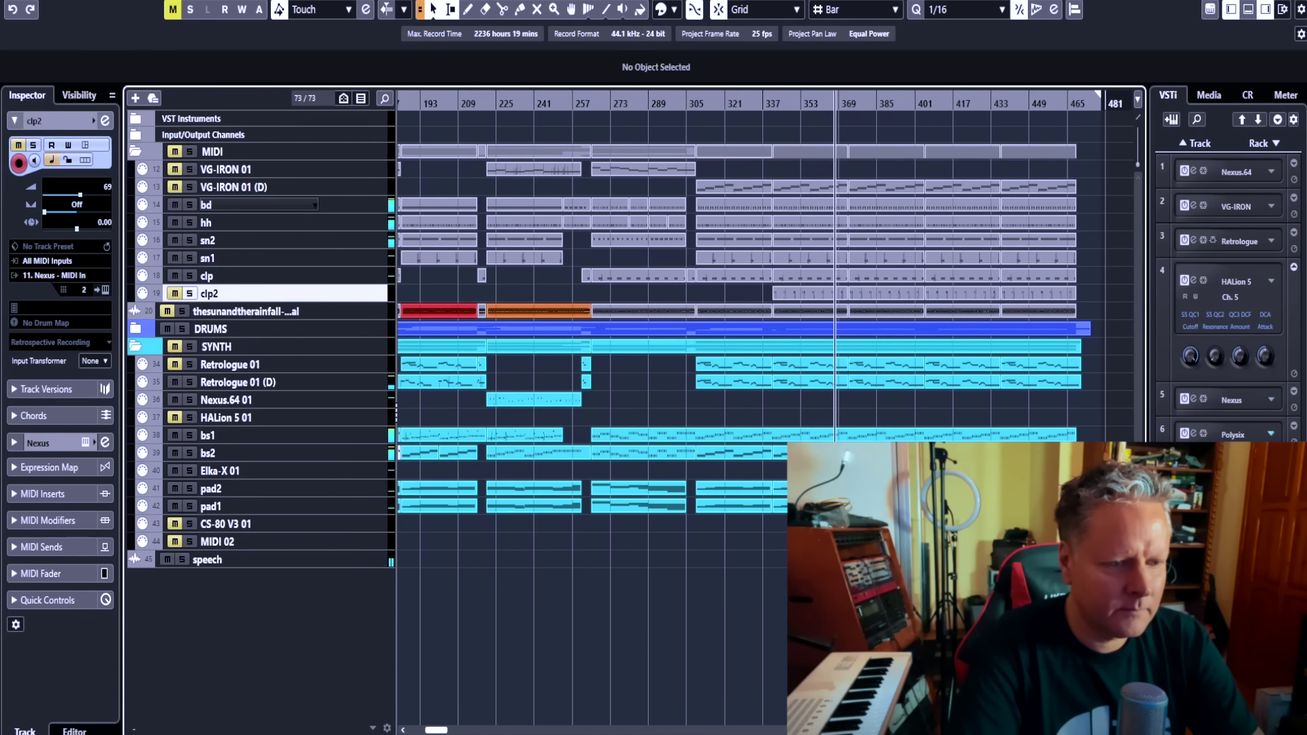
- Stop playback at the song's end, check the song's length with the ruler in seconds, and restore the bars and beats ruler
scroll(765, 340, right, 2)
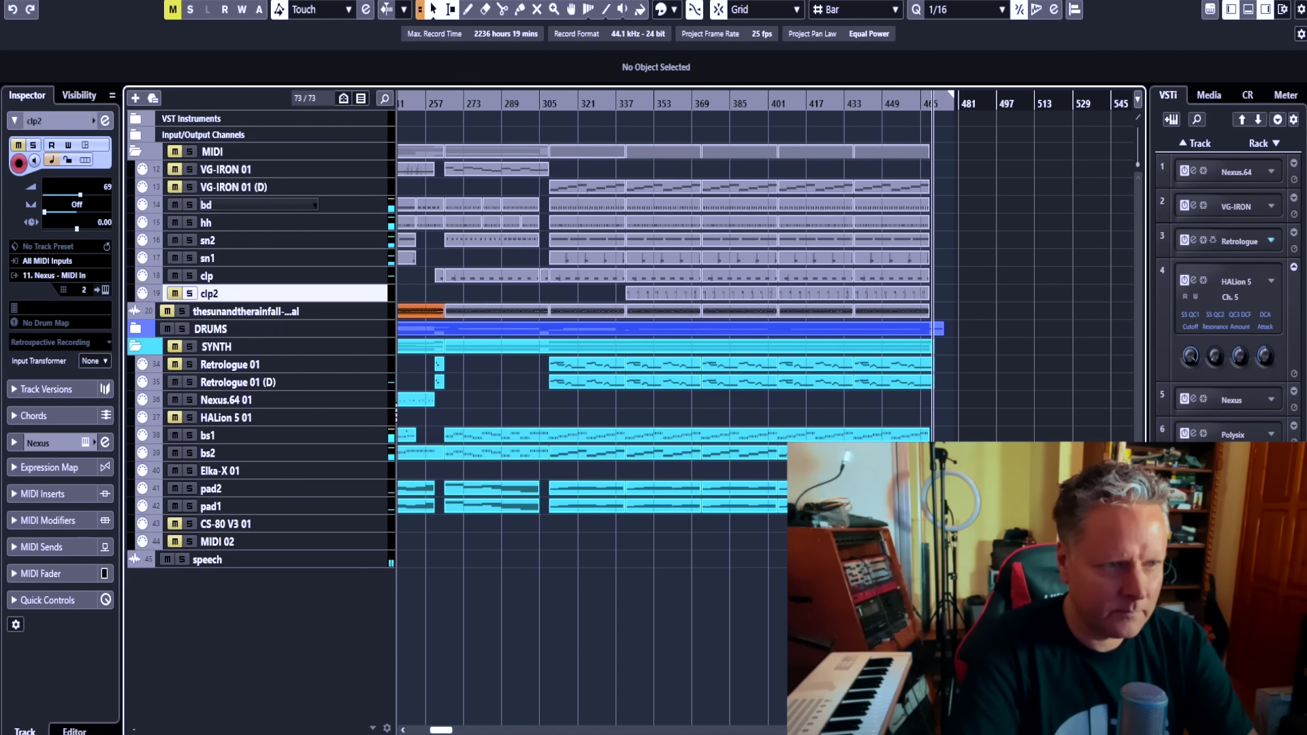
key(space)
right_click(677, 100)
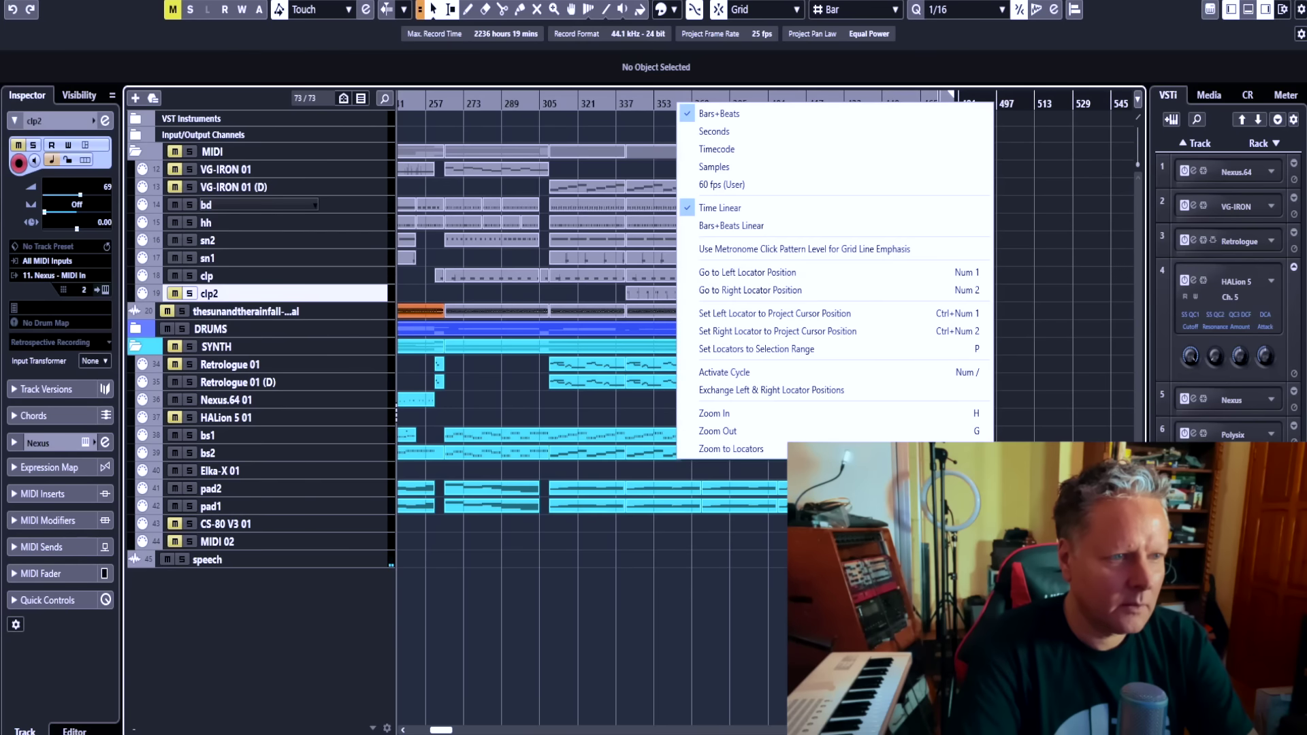
click(715, 131)
right_click(870, 96)
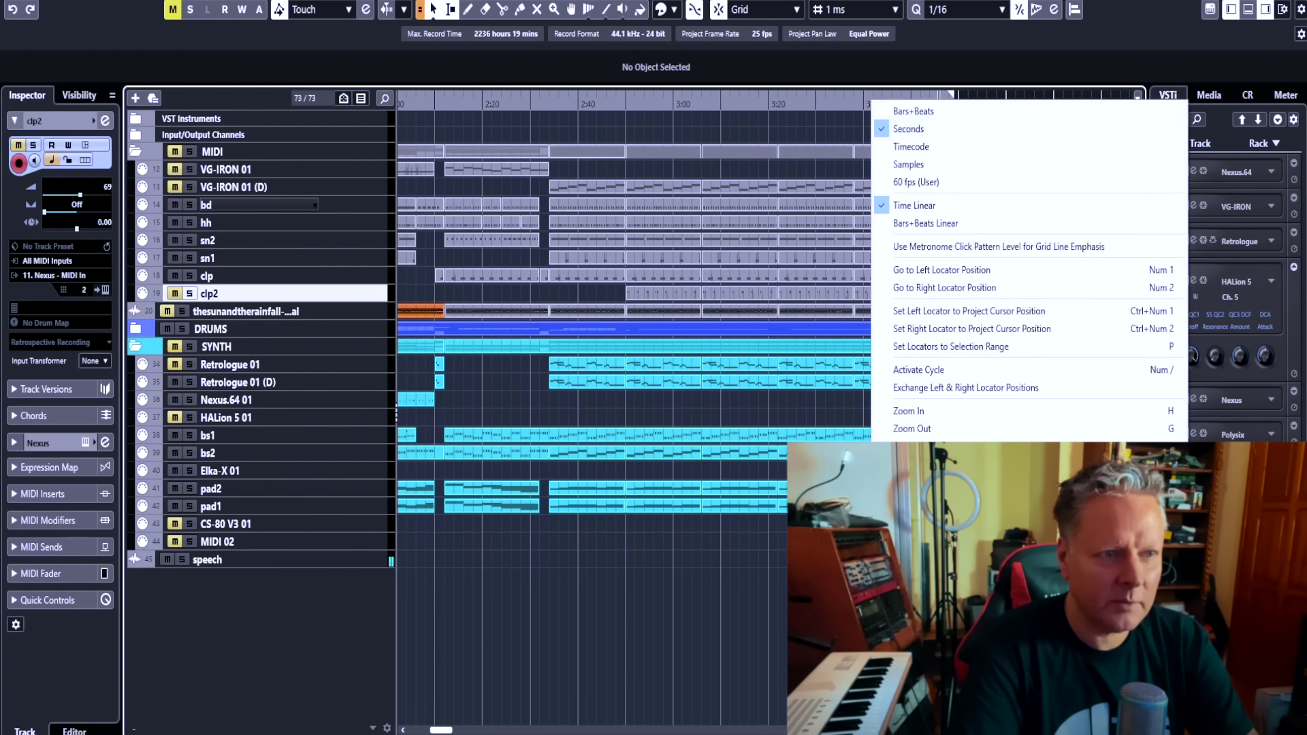
click(892, 107)
key(g)
key(g)
key(g)
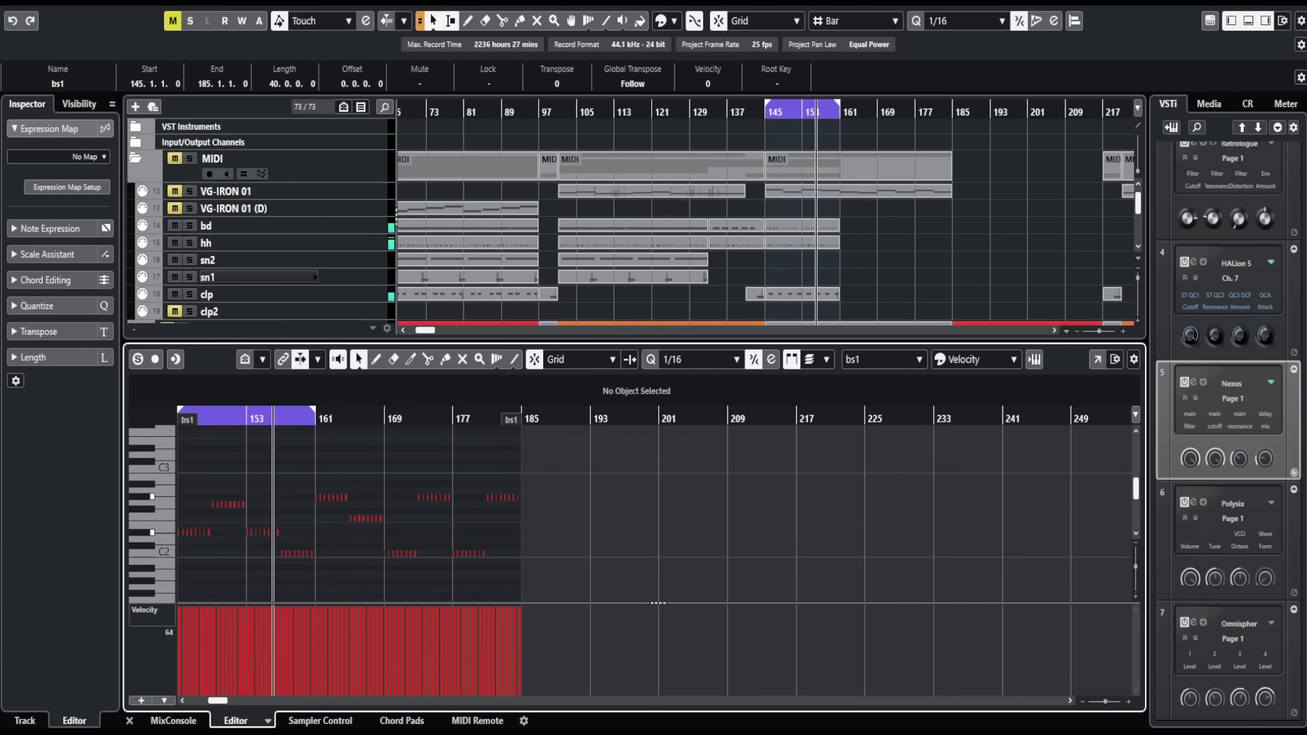
- Close the bs1 part editor and repeat the 16-bar bd, hh and clp parts from bar 161
key(/)
key(ctrl+alt+b)
key(space)
key(ctrl+d)
key(Return)
key(Return)
- Try a duplicate of the bs1 track during playback, and remove the duplicate track
right_click(348, 497)
click(402, 286)
click(258, 530)
click(259, 512)
key(space)
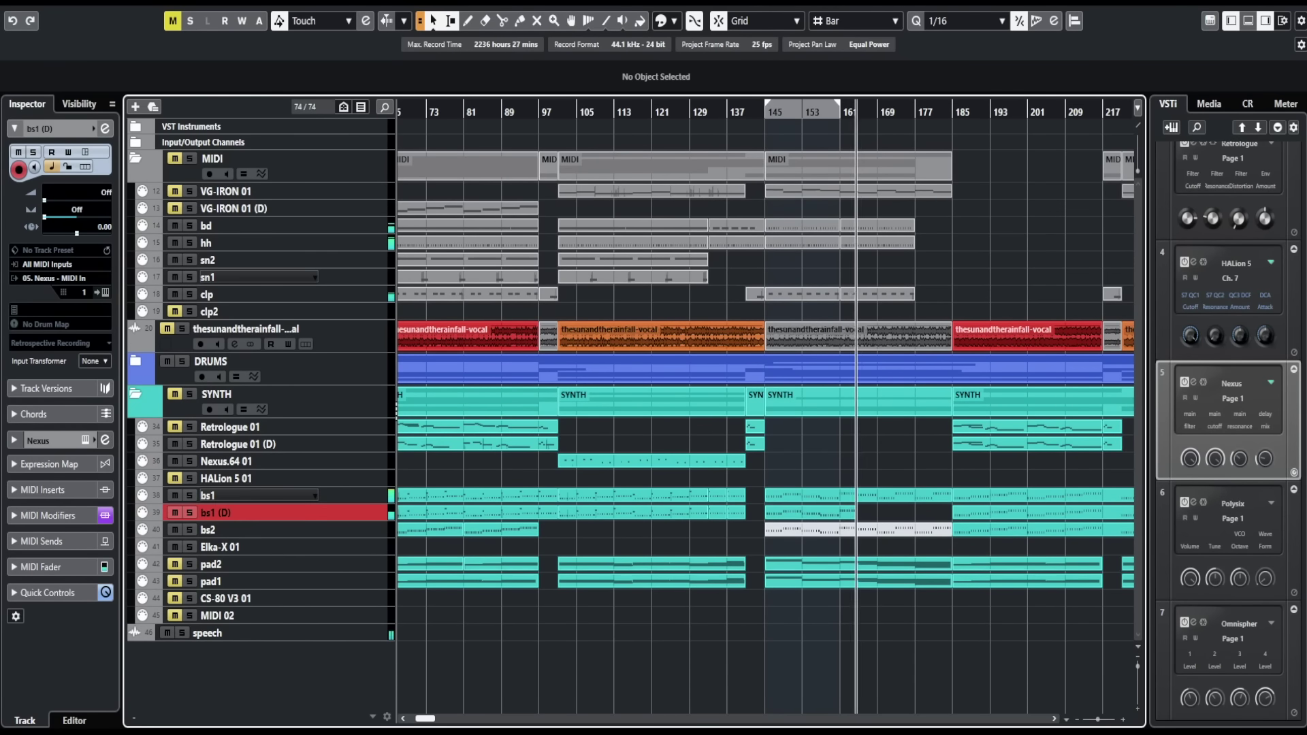
key(space)
key(Return)
key(Return)
right_click(357, 513)
click(422, 258)
- Try a duplicate of the pad2 track in the section from bar 145, and remove the duplicate track
right_click(357, 548)
click(408, 276)
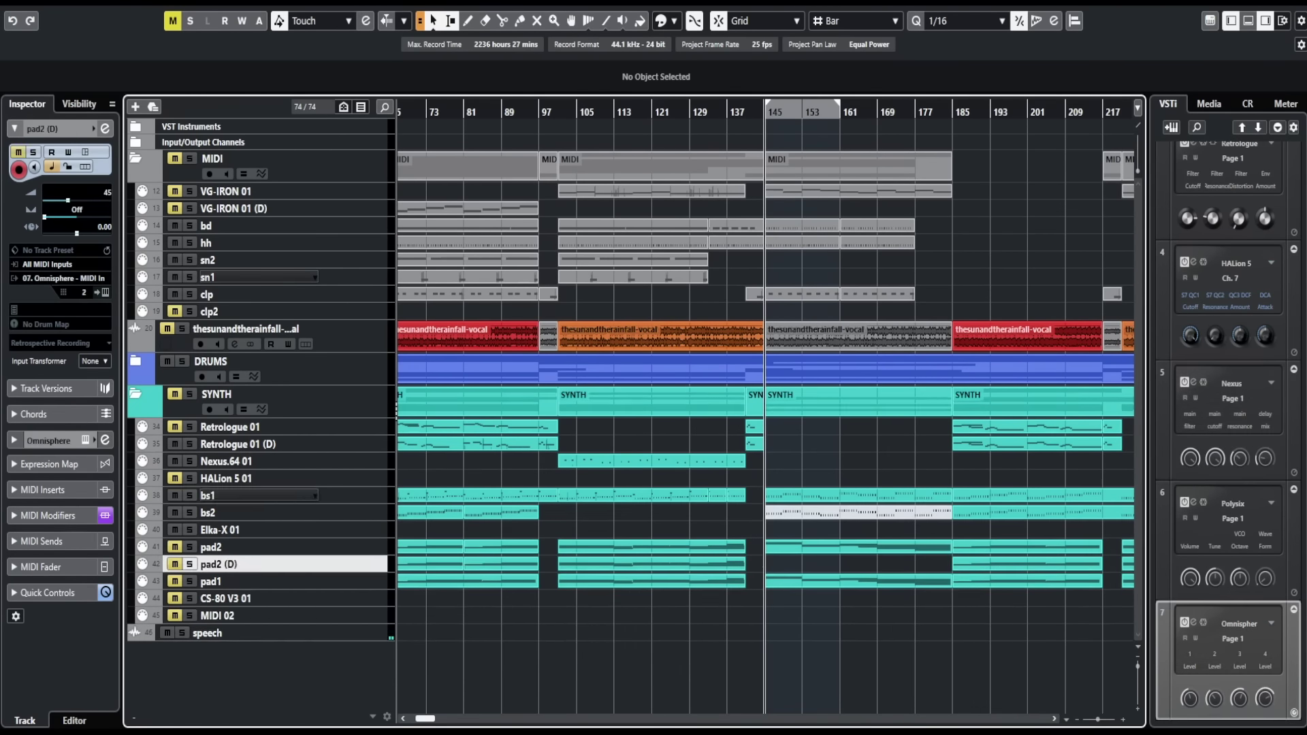
double_click(857, 565)
key(space)
key(ctrl+alt+e)
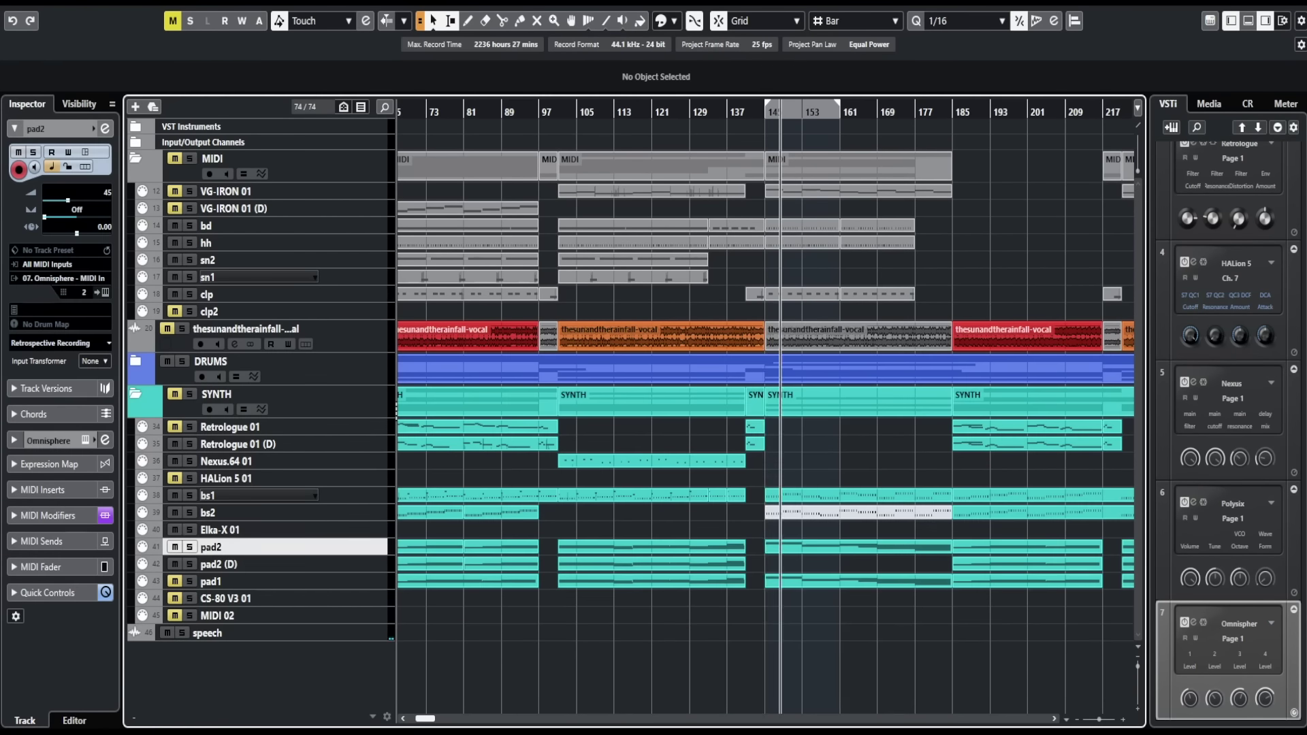
key(shift+ctrl+d)
key(ctrl+z)
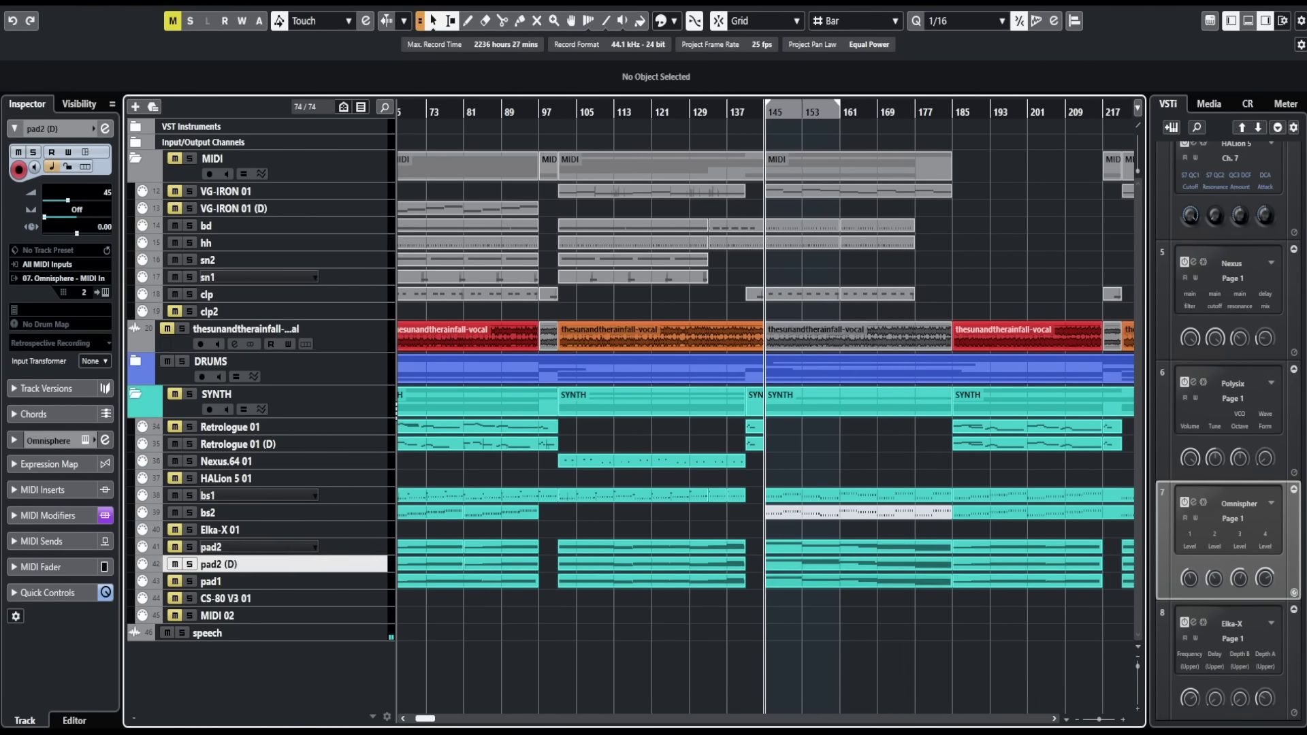
key(ctrl+alt+e)
key(ctrl+alt+e)
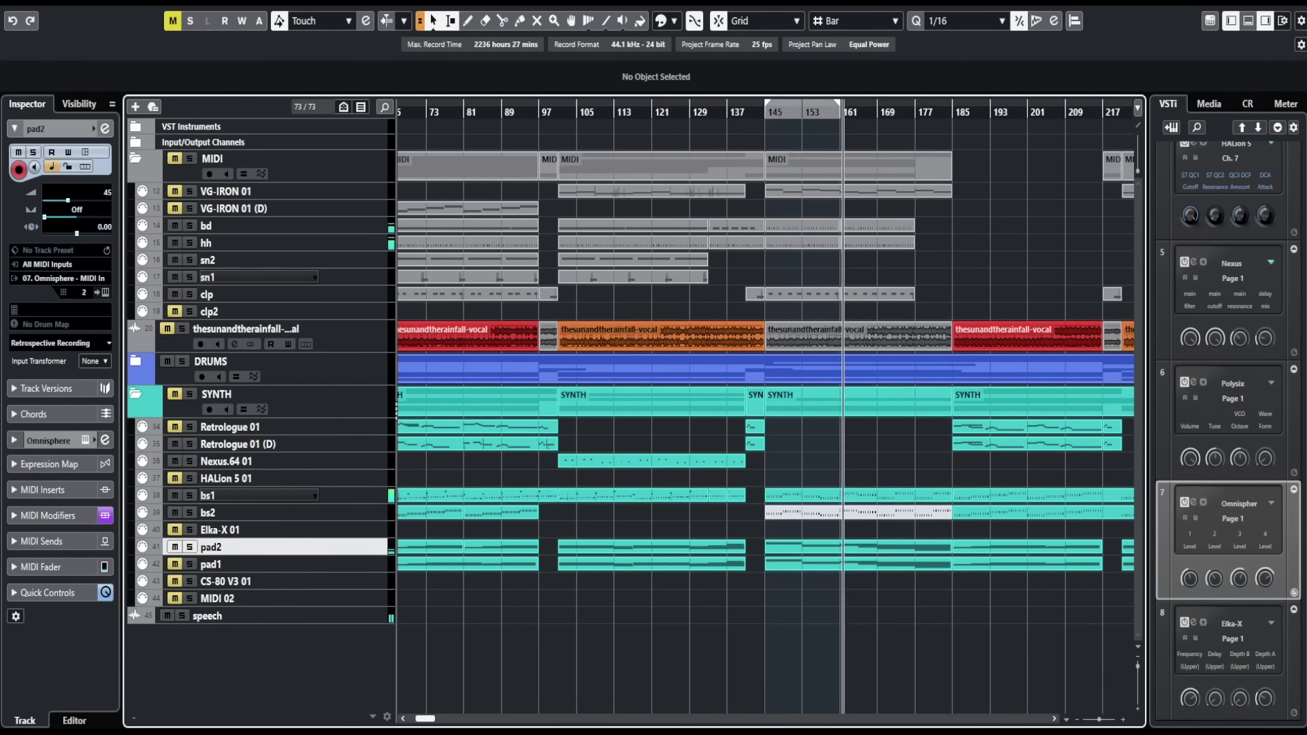
- Extend the bd and hh parts to bar 185 and record a snare part on sn2 from bar 169 to 185
click(896, 242)
key(Delete)
click(273, 225)
key(KP_Multiply)
click(315, 259)
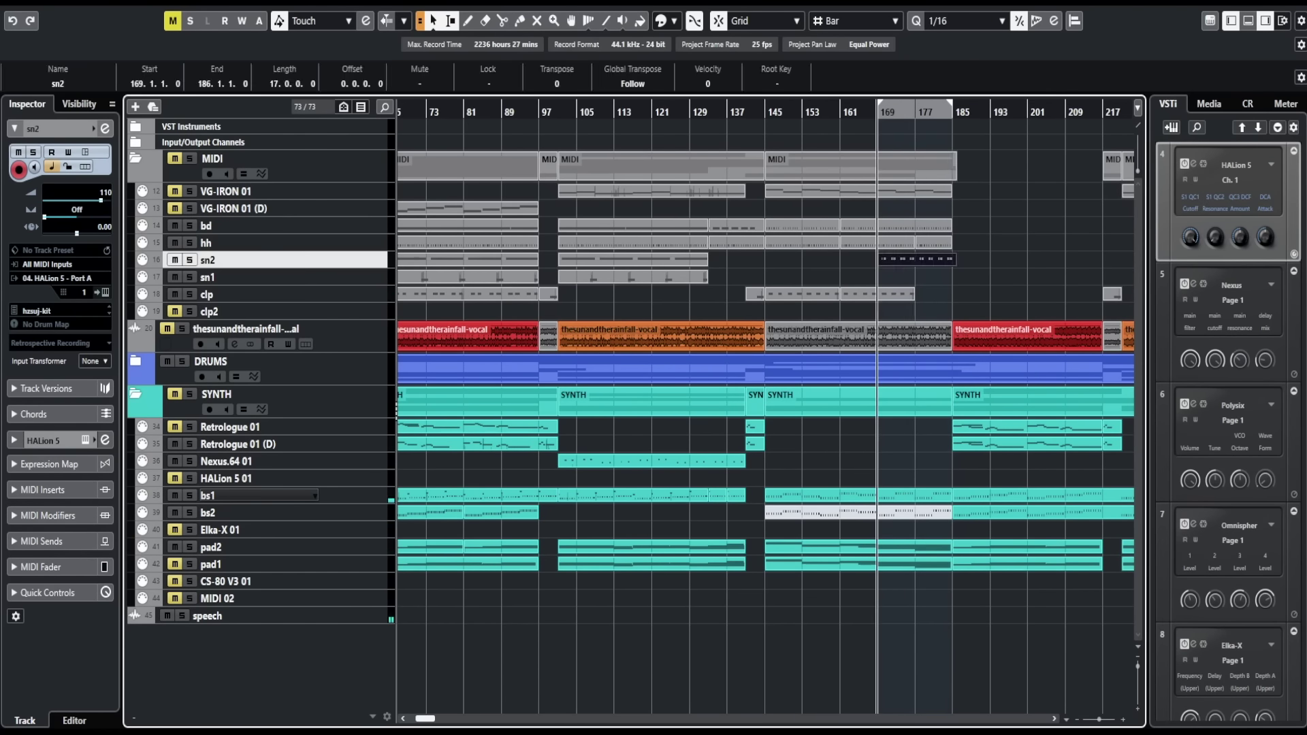
key(Return)
key(ctrl+alt+e)
key(g)
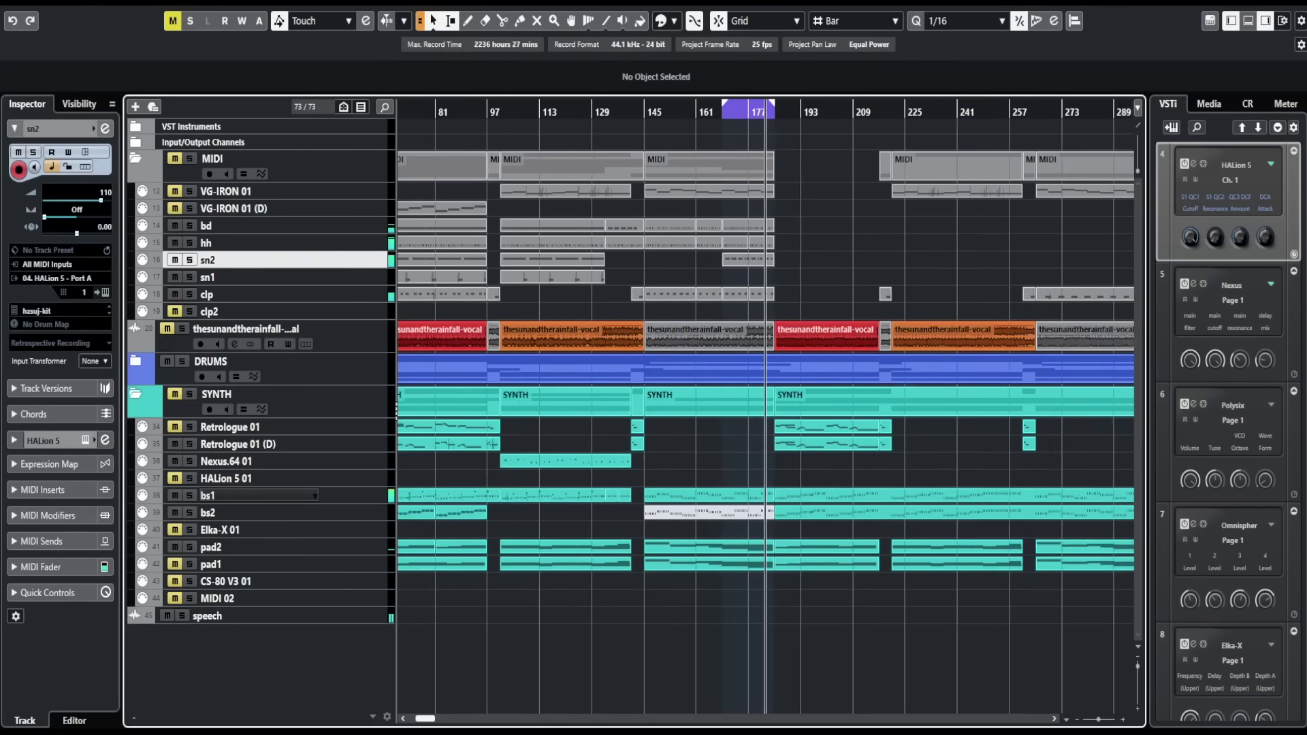
- Edit the clp part leading up to bar 185 and turn off cycle playback
double_click(749, 294)
key(Delete)
key(ctrl+alt+e)
key(KP_Divide)
click(272, 563)
click(272, 294)
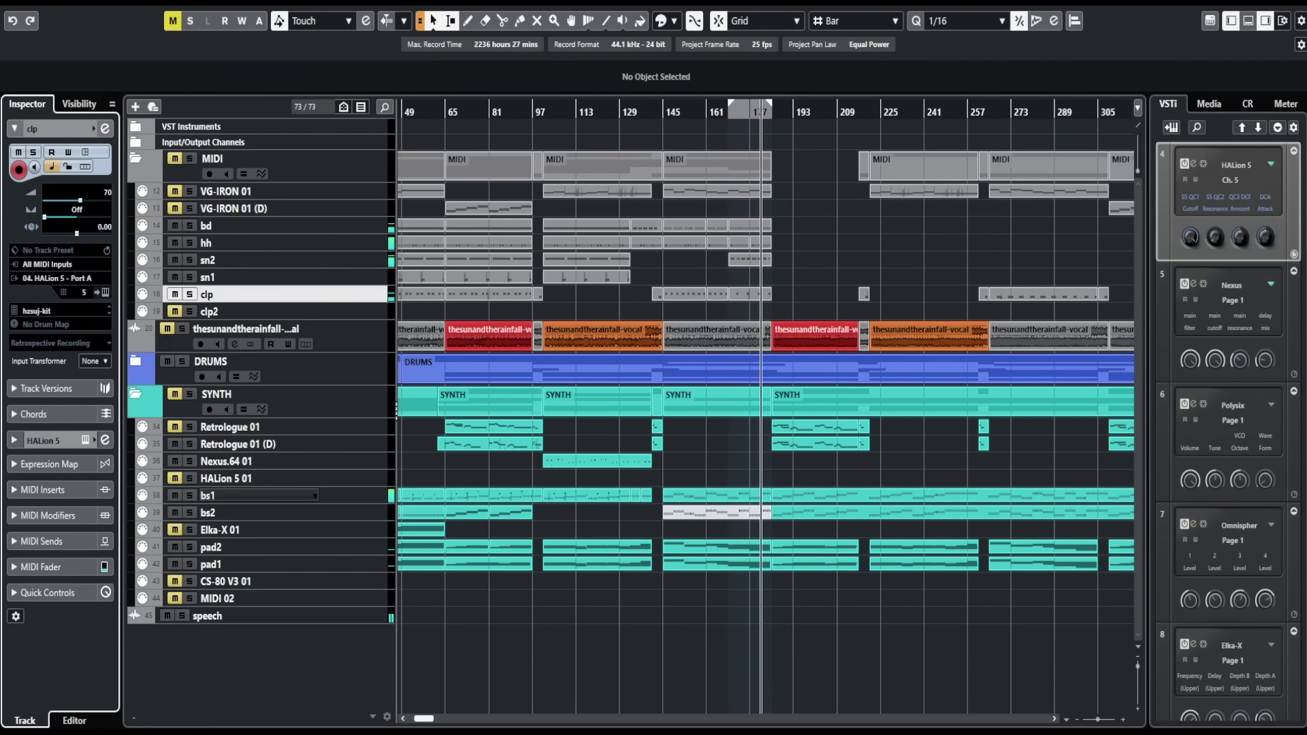
- Record the sn2 snare part from bar 145 to 169 and set the track's volume to 100
key(space)
drag(663, 104, 728, 104)
click(273, 259)
key(KP_Multiply)
right_click(699, 257)
click(775, 257)
click(706, 257)
drag(101, 200, 98, 200)
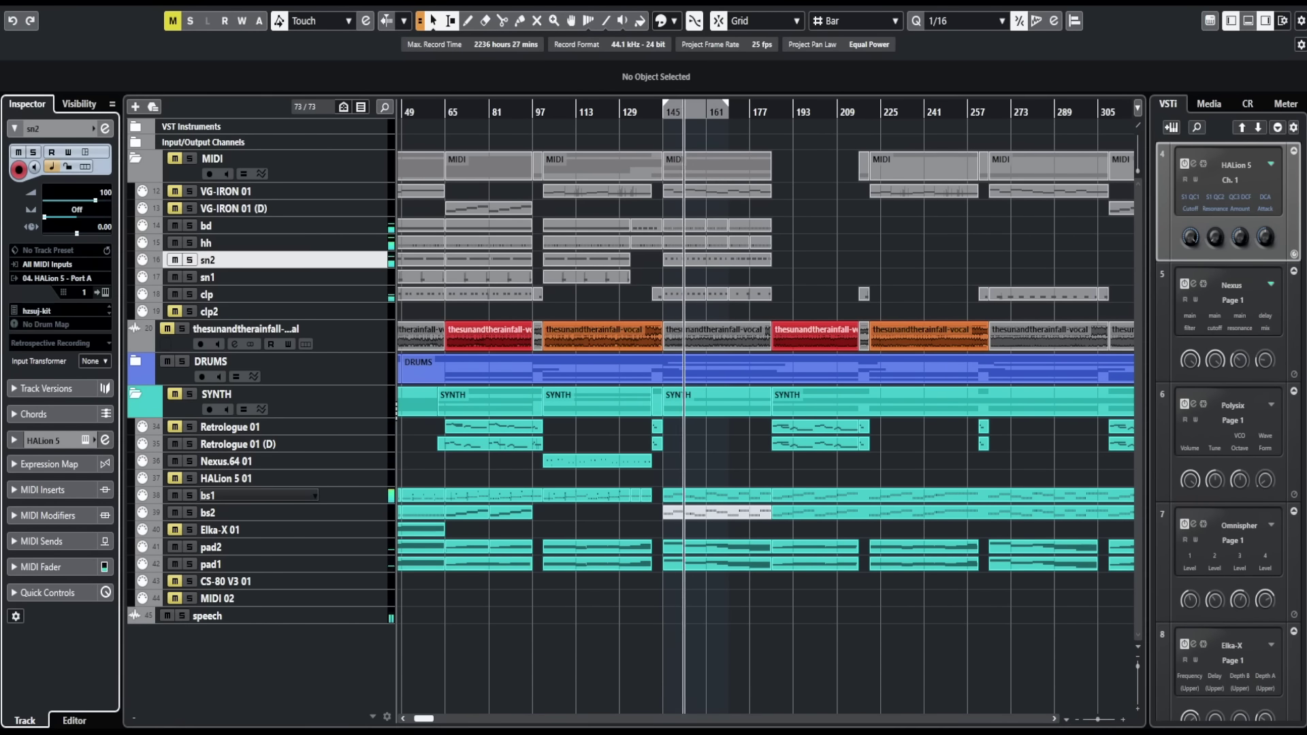
- Copy the 32-bar bd, hh, sn2 and sn1 parts at bar 101 to bar 185
drag(640, 285, 548, 222)
drag(587, 259, 815, 260)
- Split the bs1 and bs2 parts at bar 221 and delete their sections between bars 185 and 221
alt+click(870, 495)
click(820, 495)
key(Delete)
click(443, 111)
alt+click(870, 512)
click(821, 512)
key(Delete)
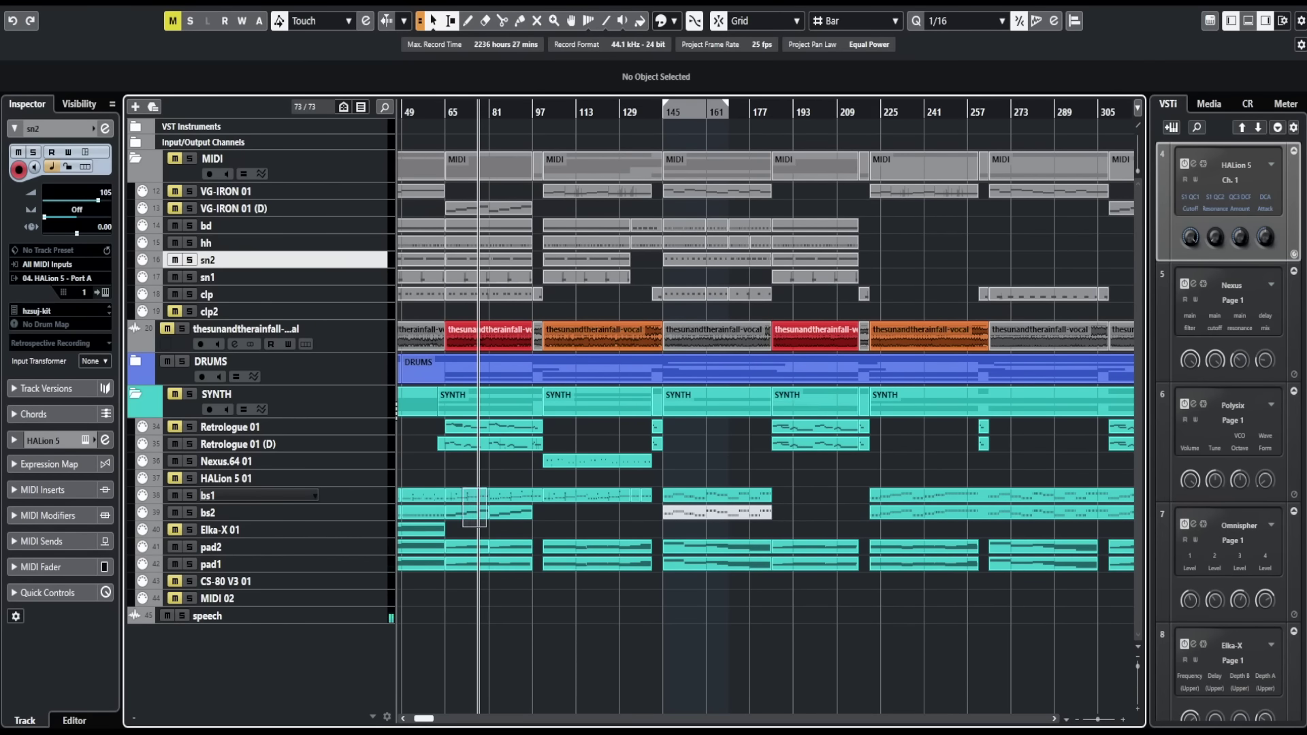
- Copy the bs1, bs2 and Retrologue 01 (D) parts of the bar 65 verse to the red vocal section at bar 185
drag(538, 521, 456, 494)
drag(467, 504, 794, 504)
click(772, 112)
drag(490, 443, 817, 443)
click(817, 461)
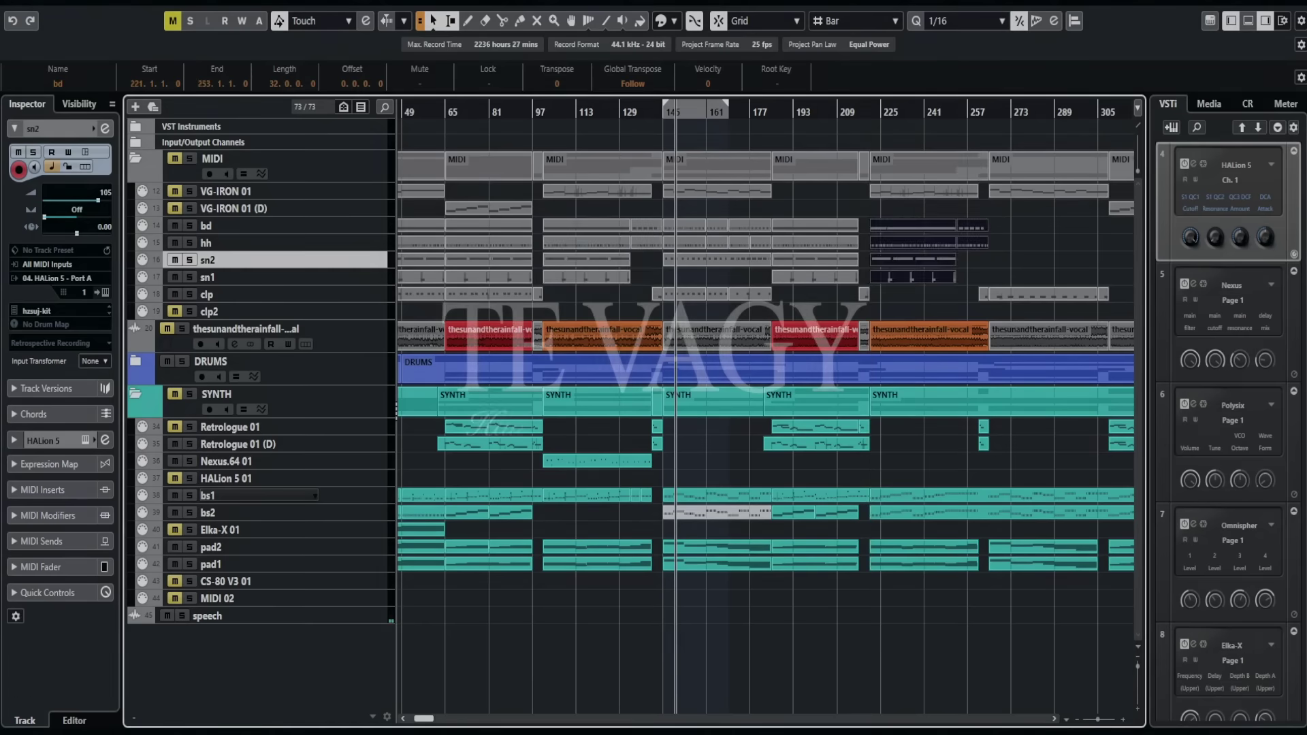